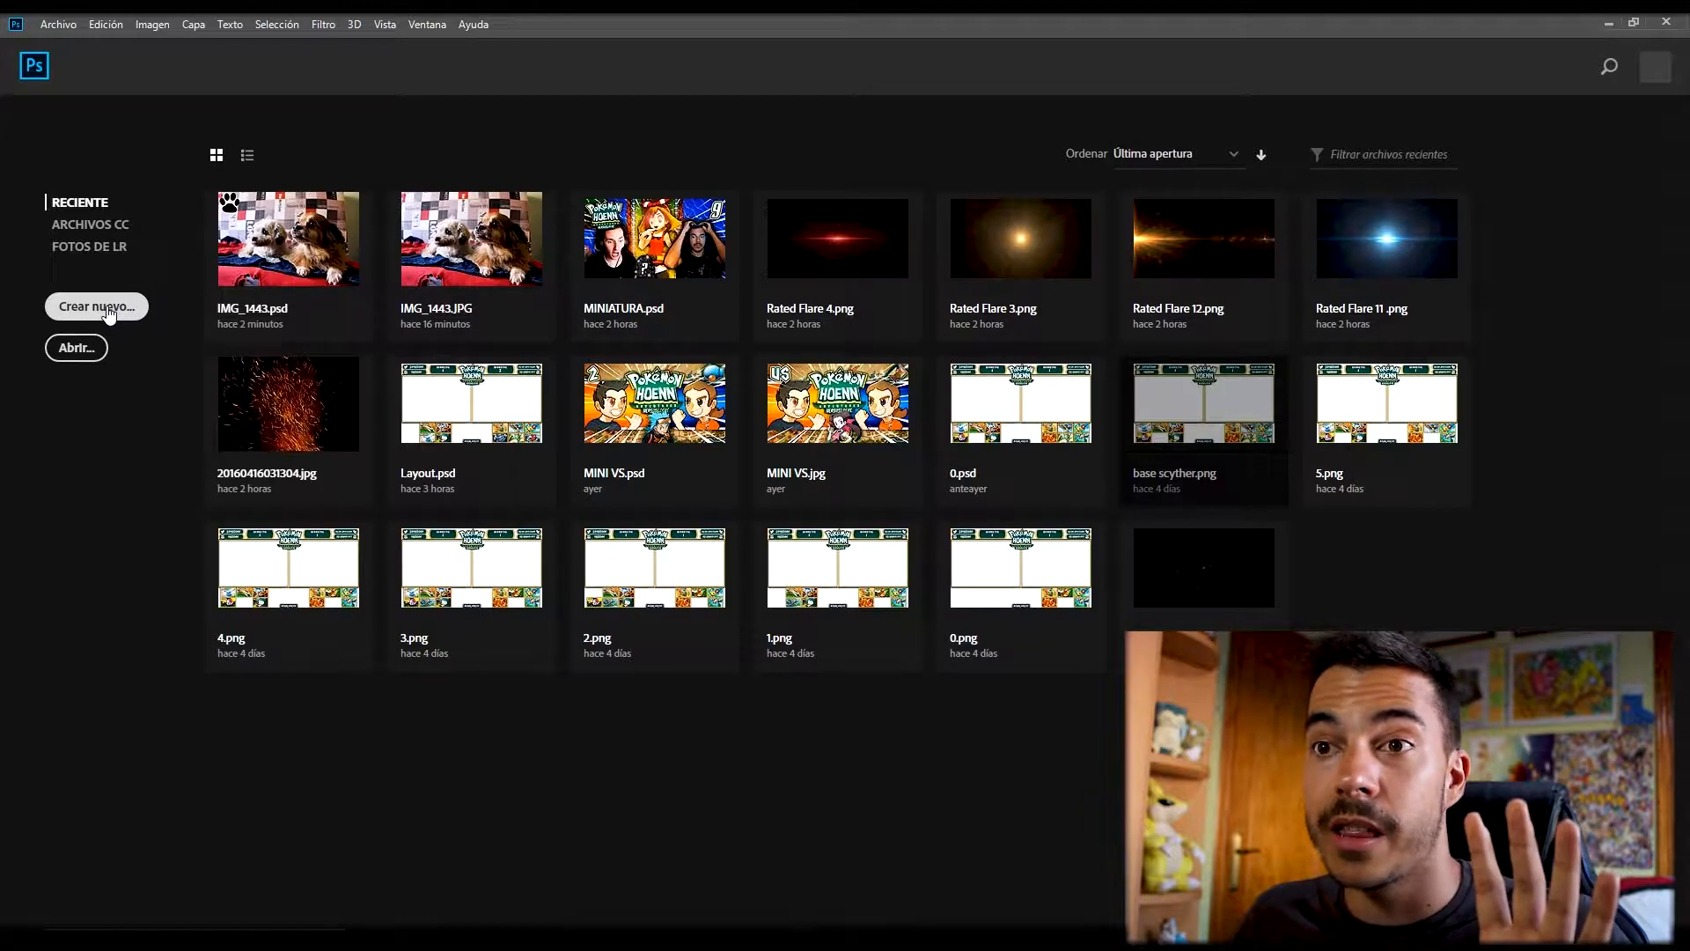
# - Create a new blank document from the A4 print preset, 210 x 297 mm at 300 ppi
pyautogui.click(107, 308)
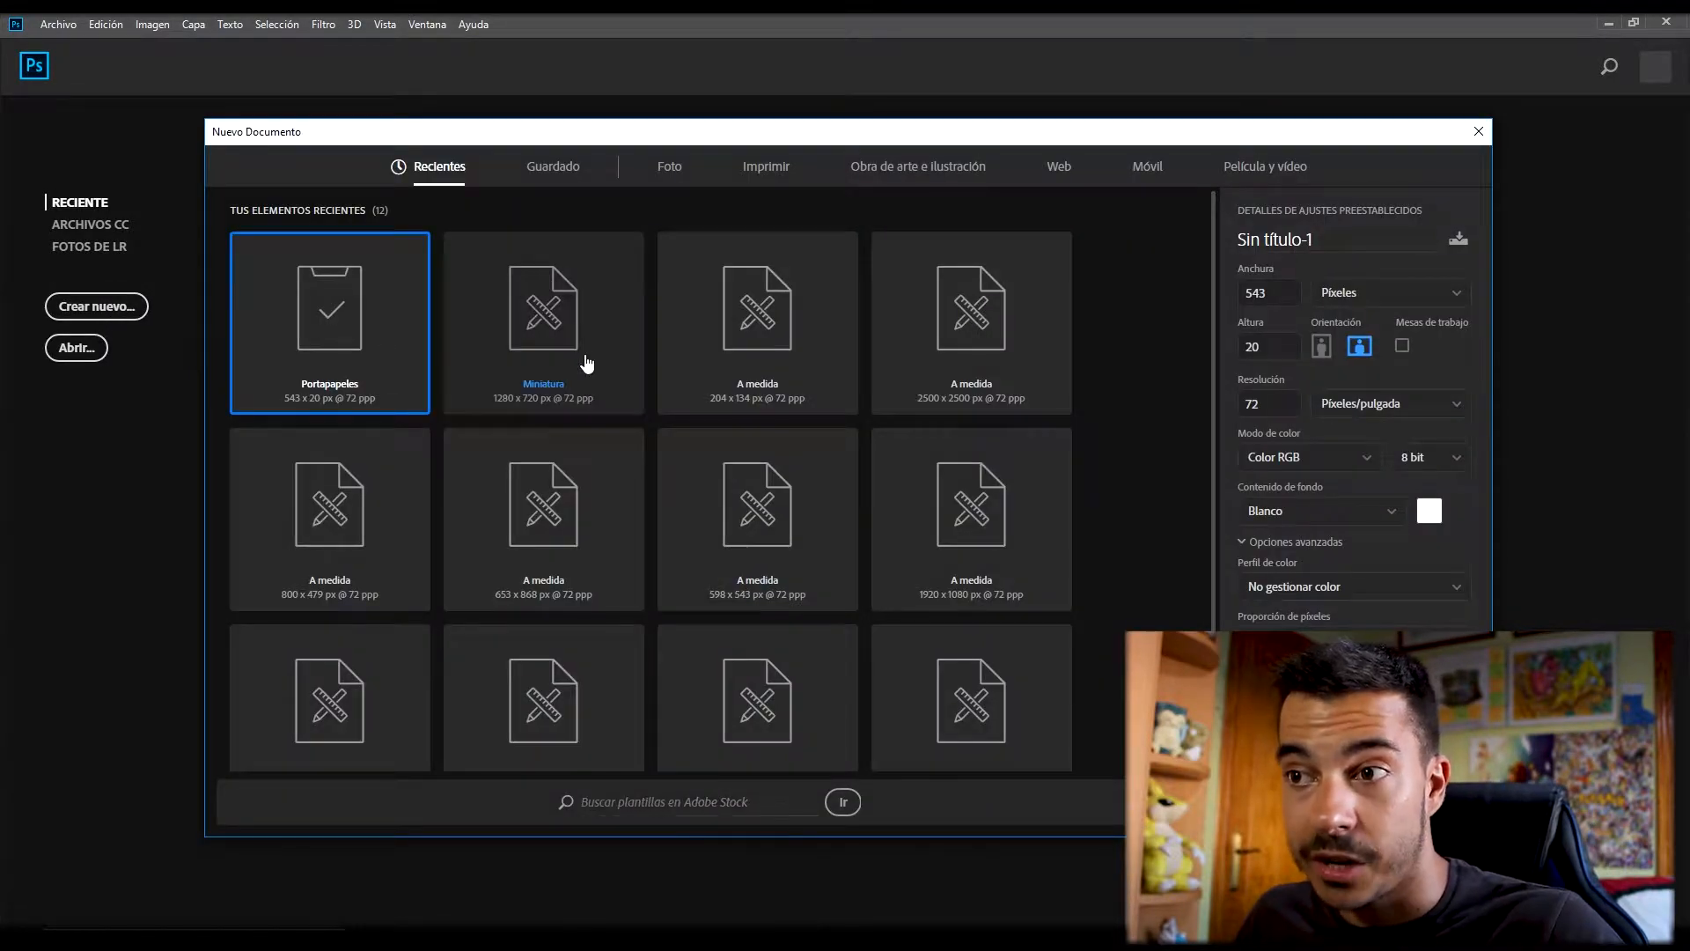
pyautogui.click(585, 365)
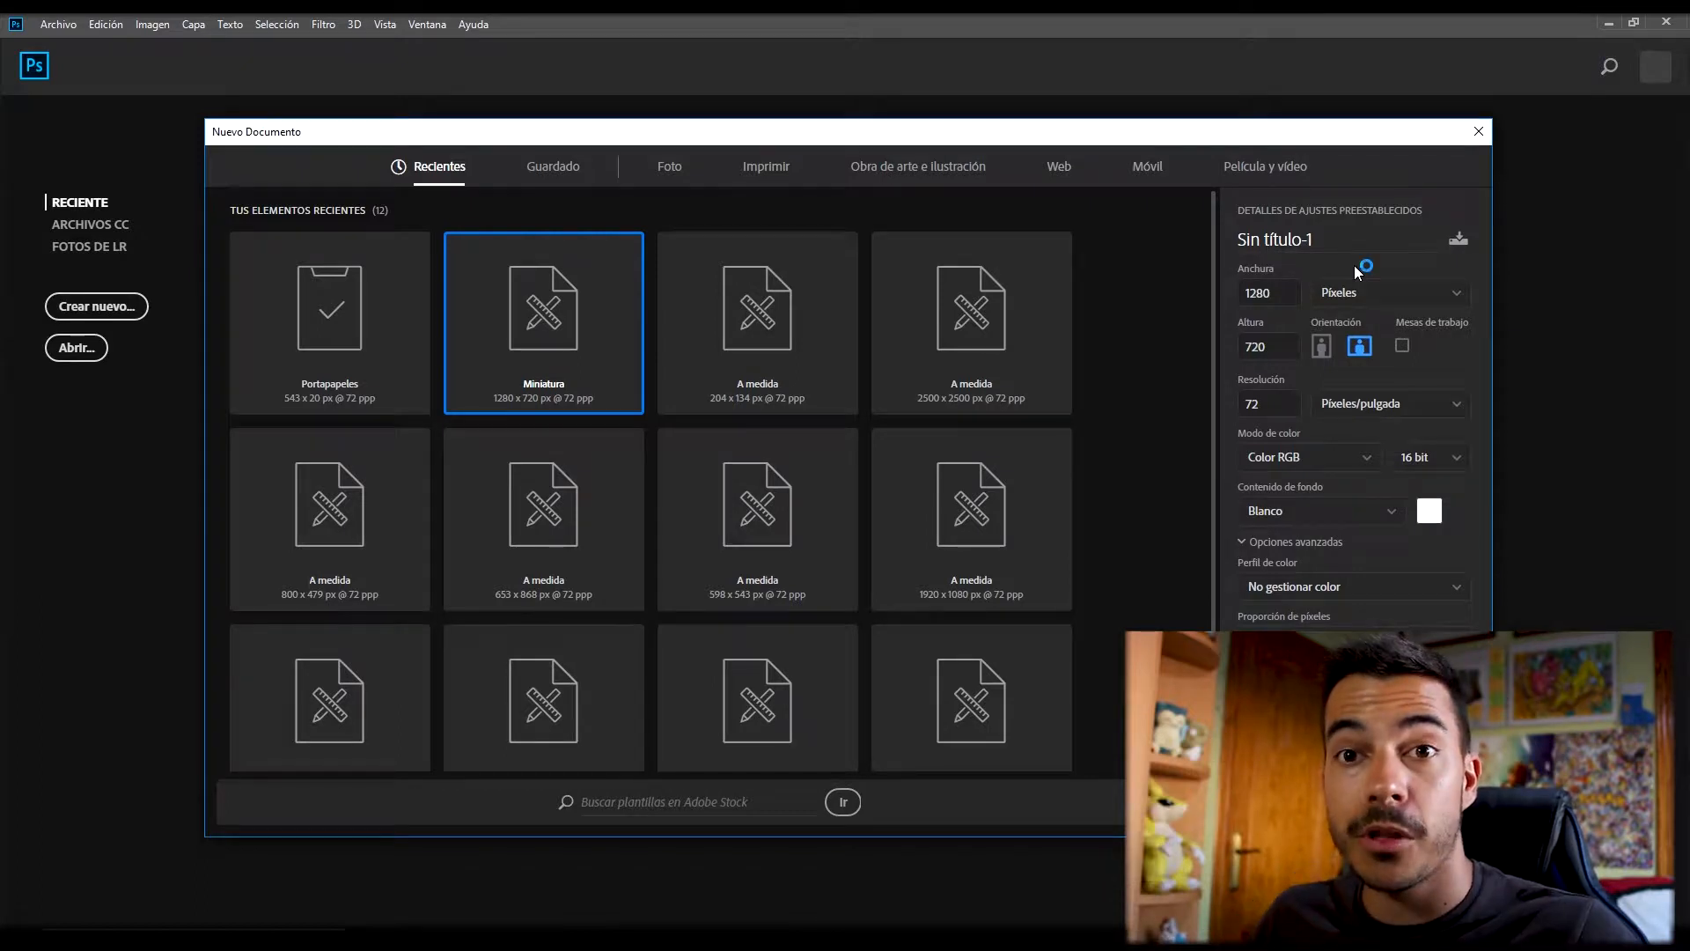
pyautogui.click(669, 167)
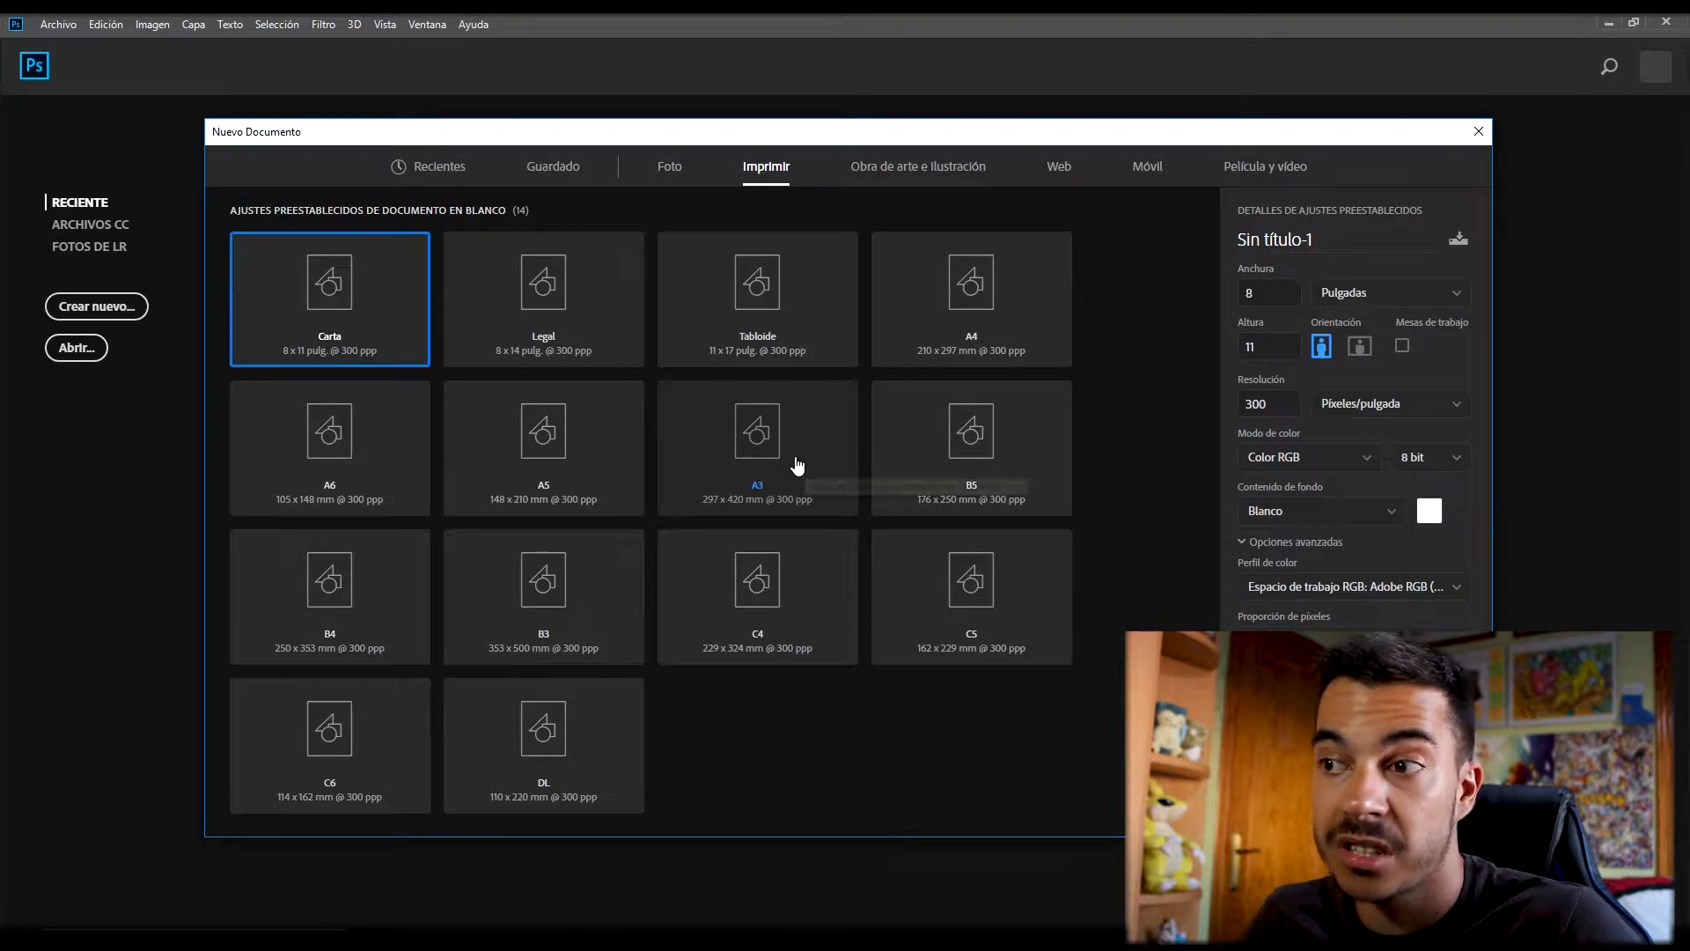
pyautogui.click(965, 290)
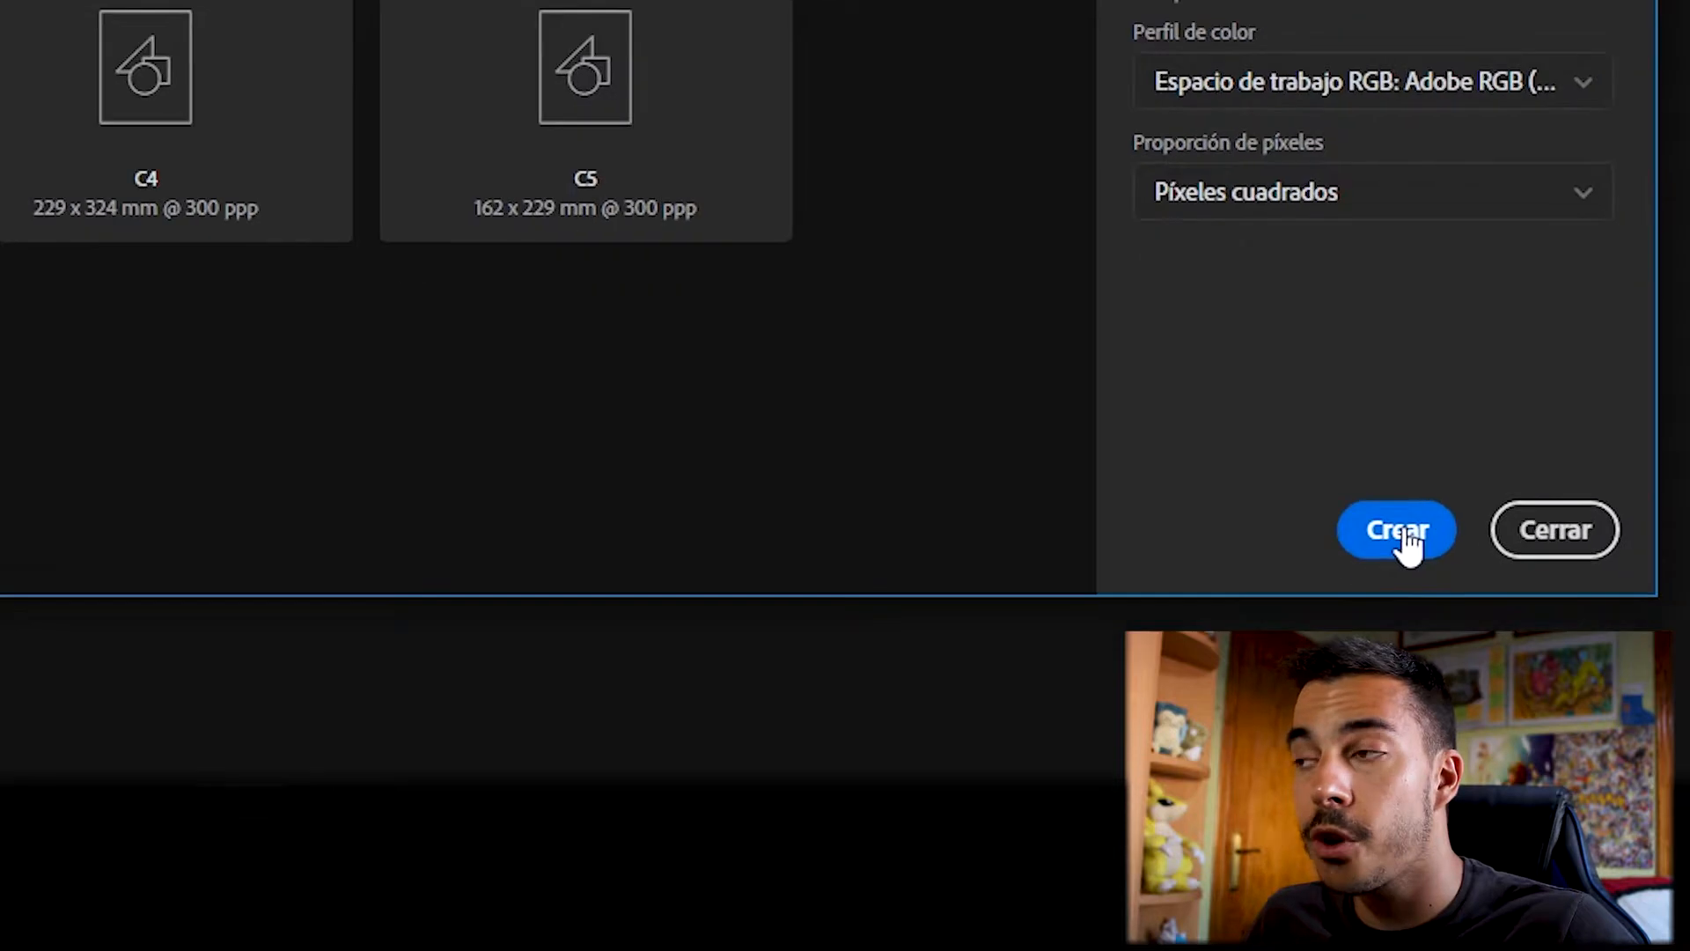
pyautogui.click(1404, 532)
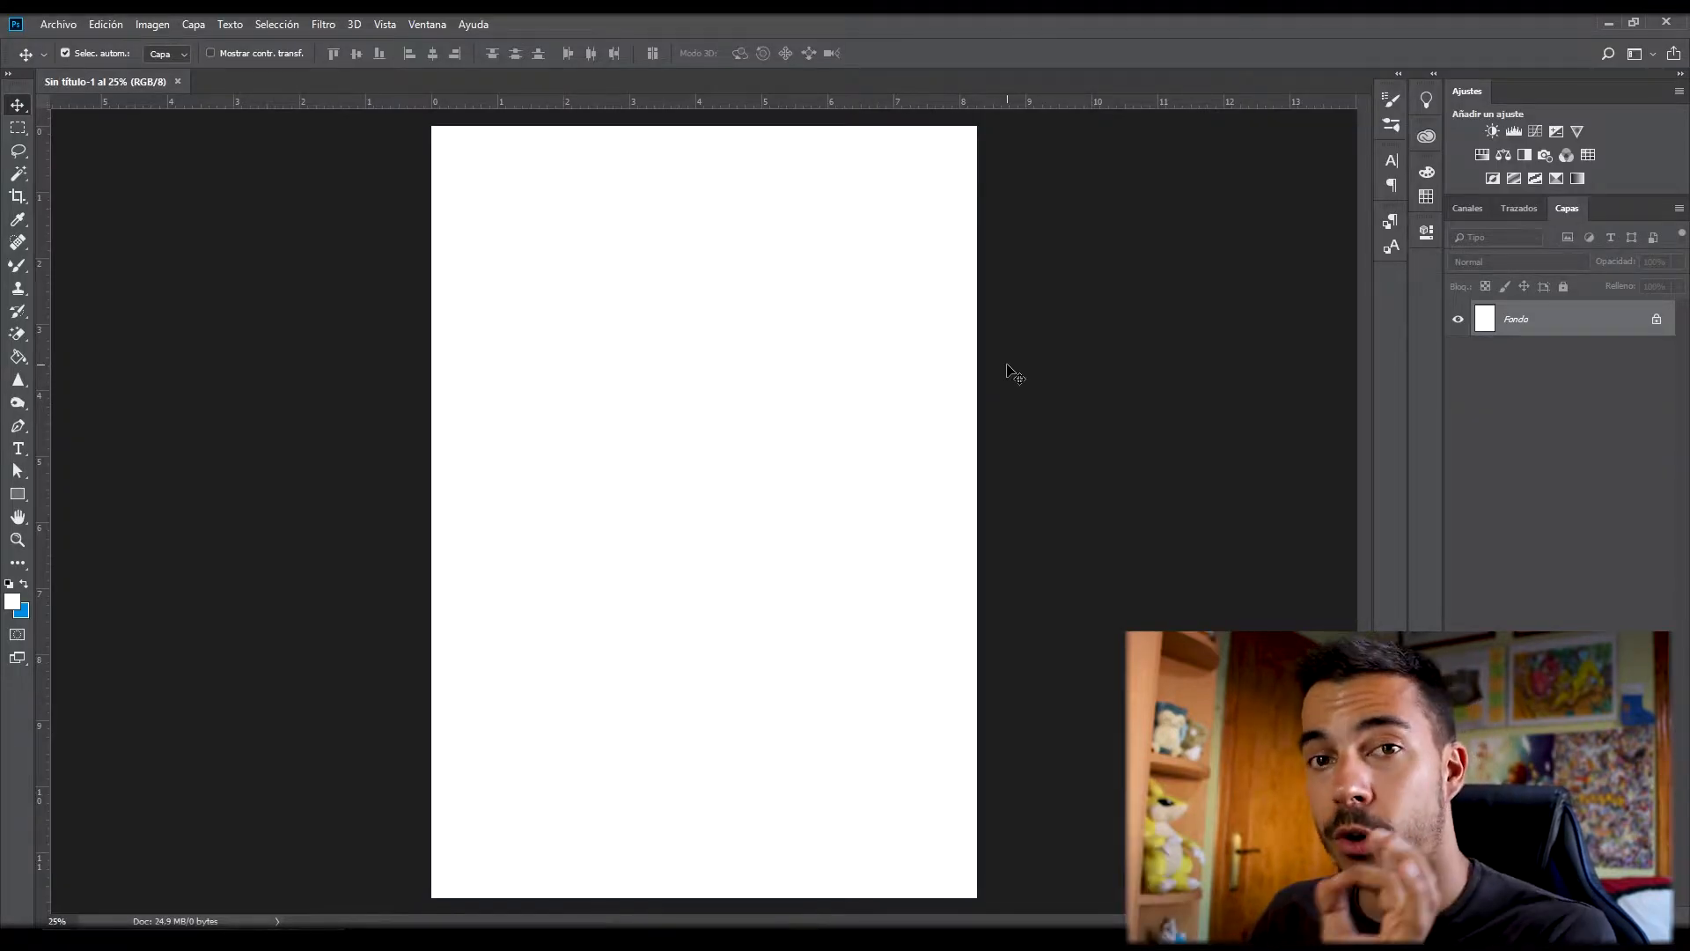
# - Rotate the whole image 90° clockwise into landscape orientation
pyautogui.click(154, 27)
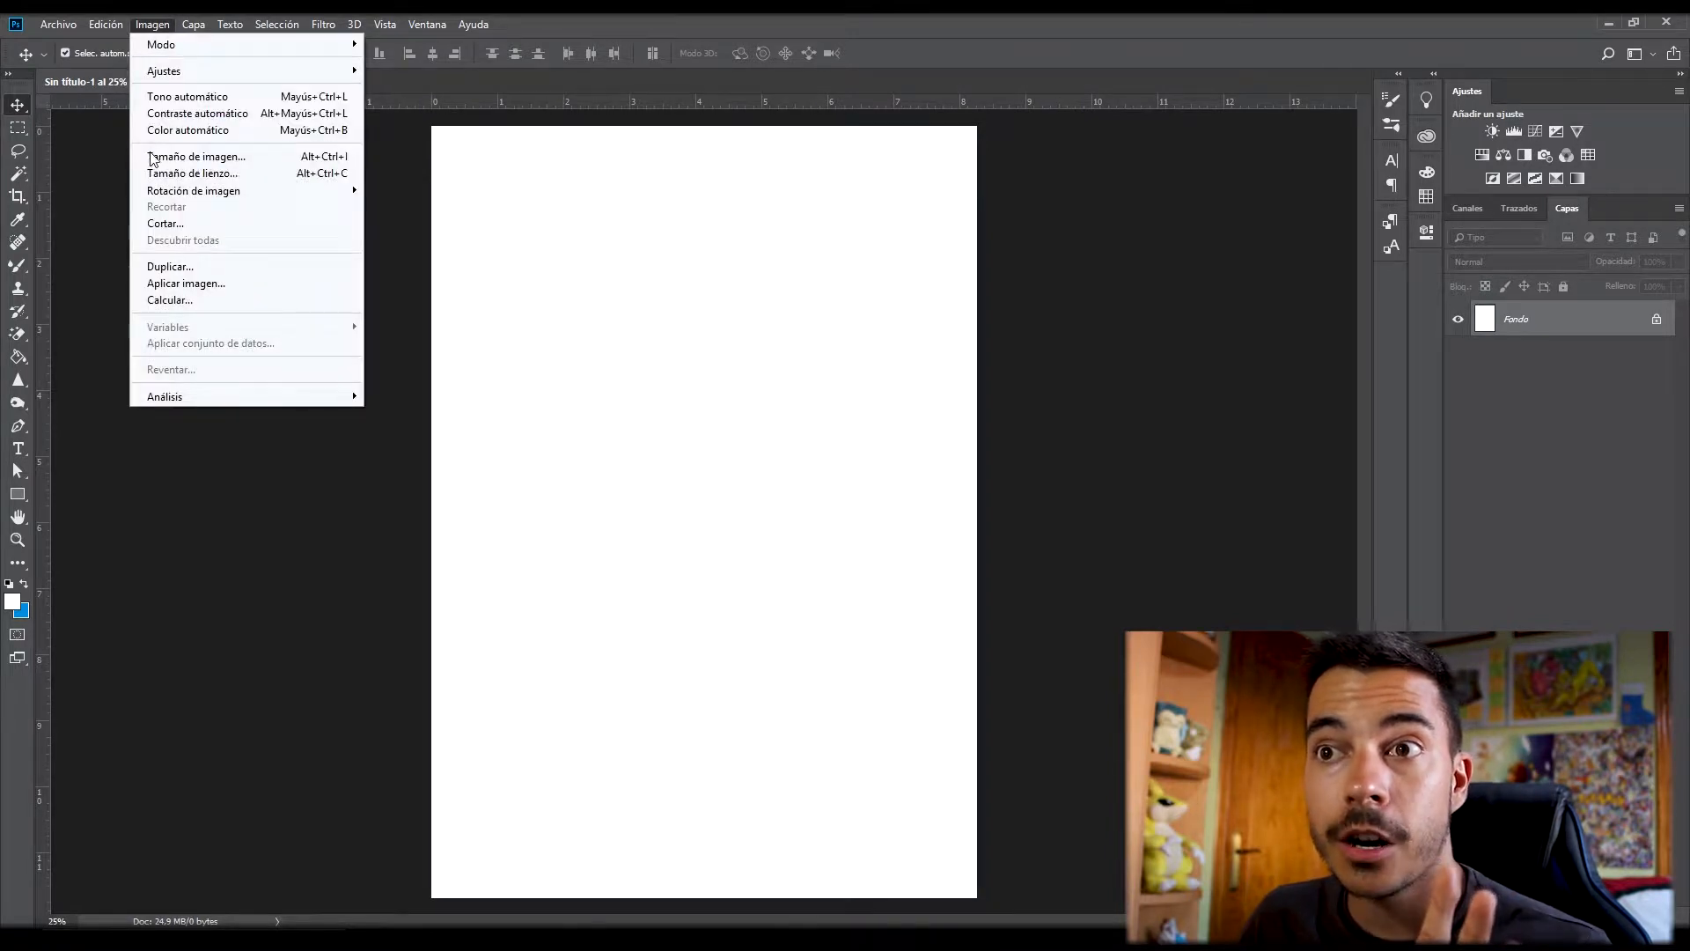
pyautogui.moveTo(173, 193)
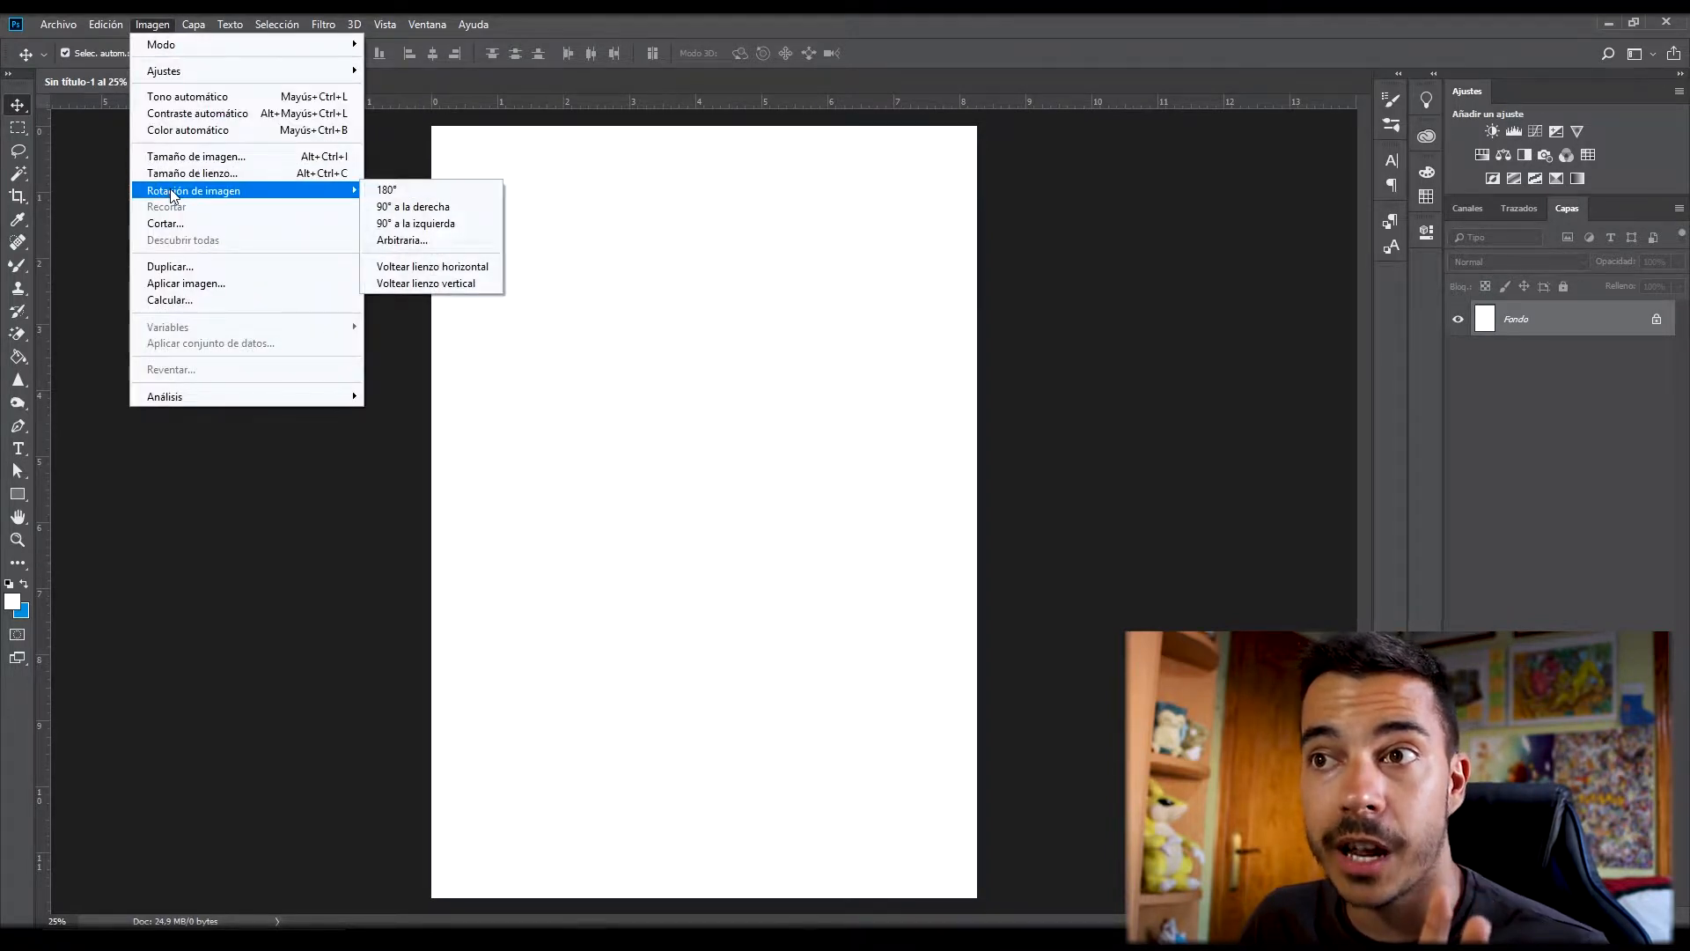
pyautogui.click(443, 209)
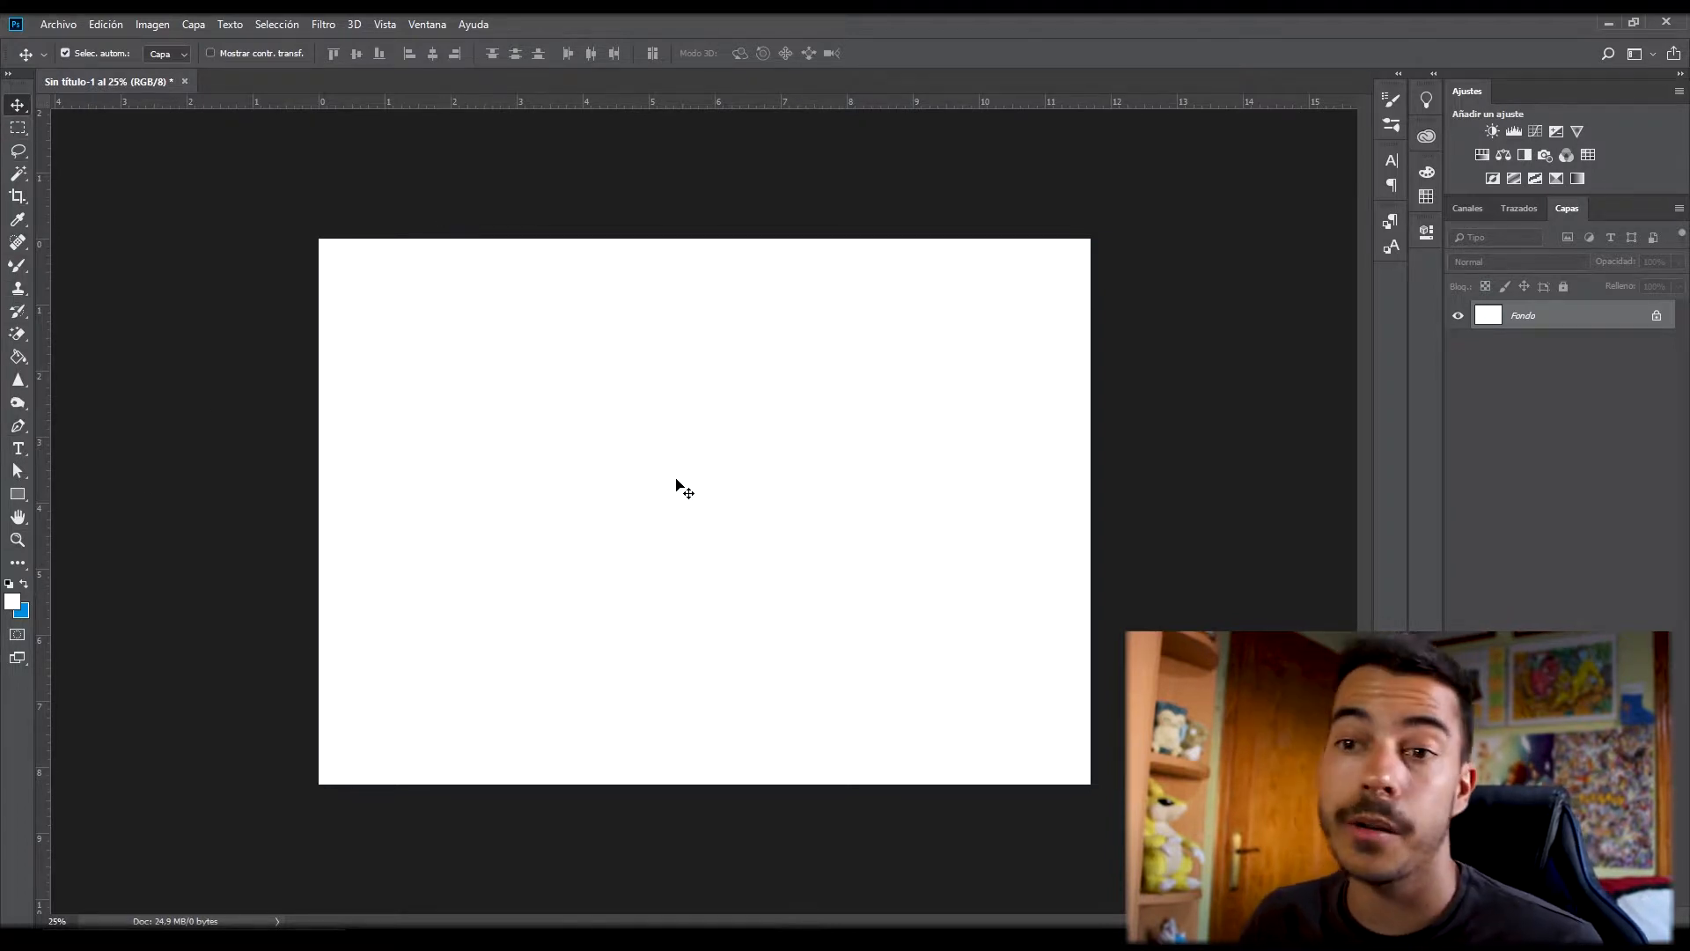
# - Zoom in and out on the blank canvas with the Zoom tool, fitting it to the screen in between
pyautogui.click(16, 542)
pyautogui.click(408, 372)
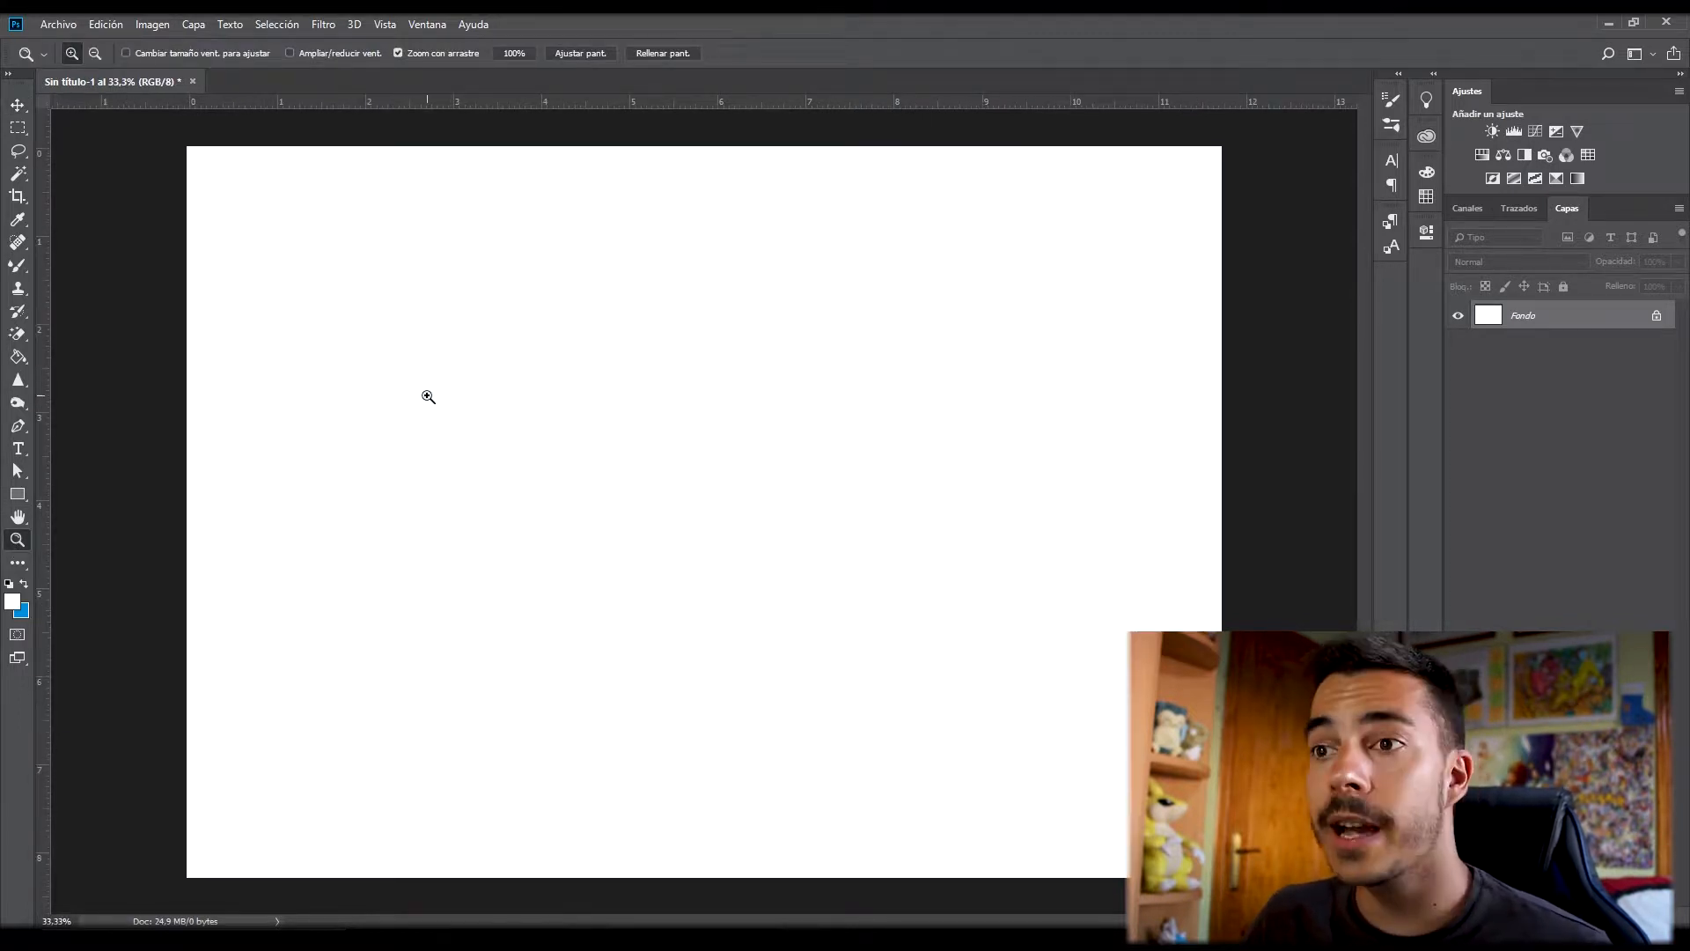
pyautogui.click(427, 395)
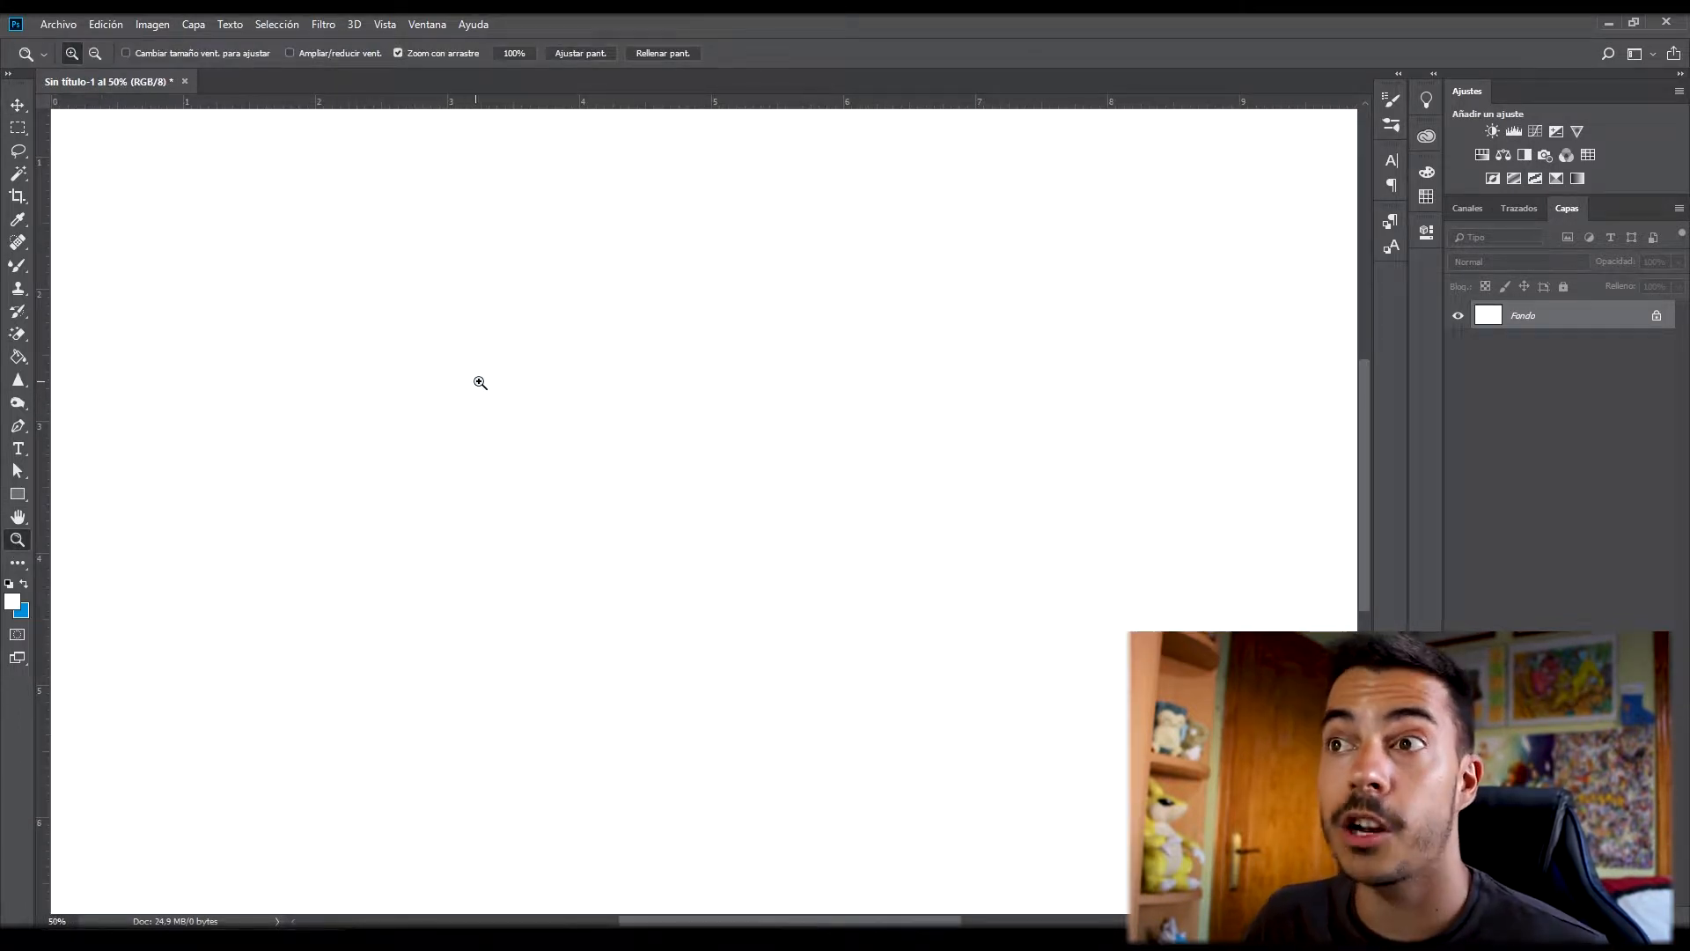
pyautogui.click(578, 53)
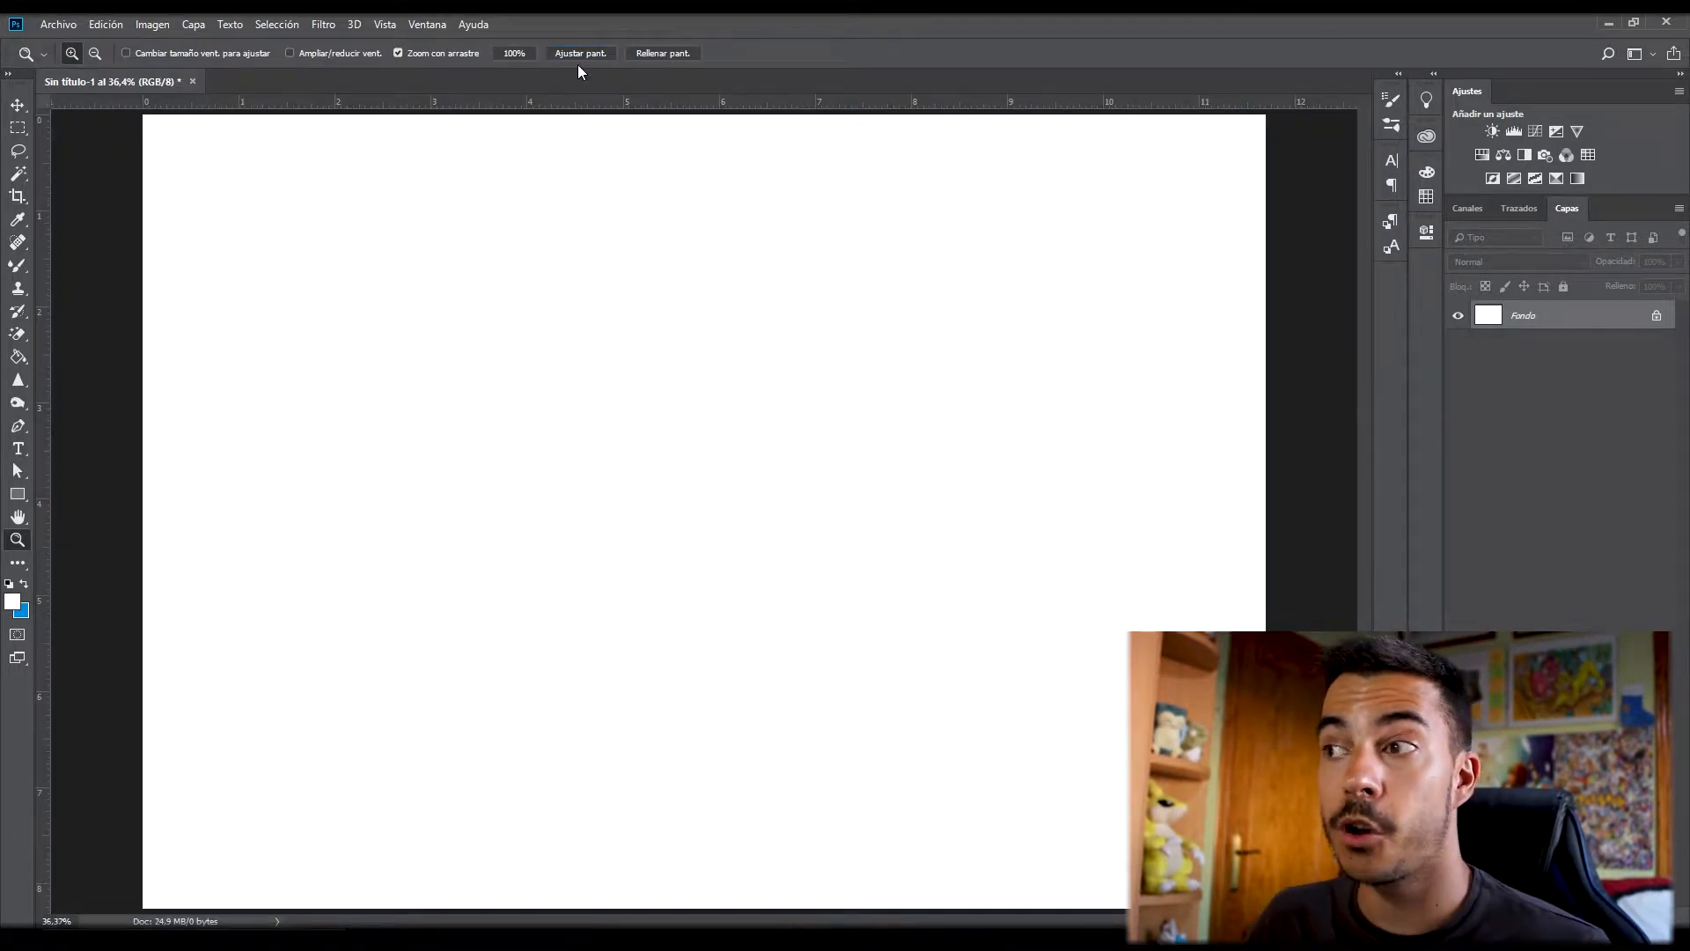
pyautogui.moveTo(745, 406); pyautogui.dragTo(829, 472)
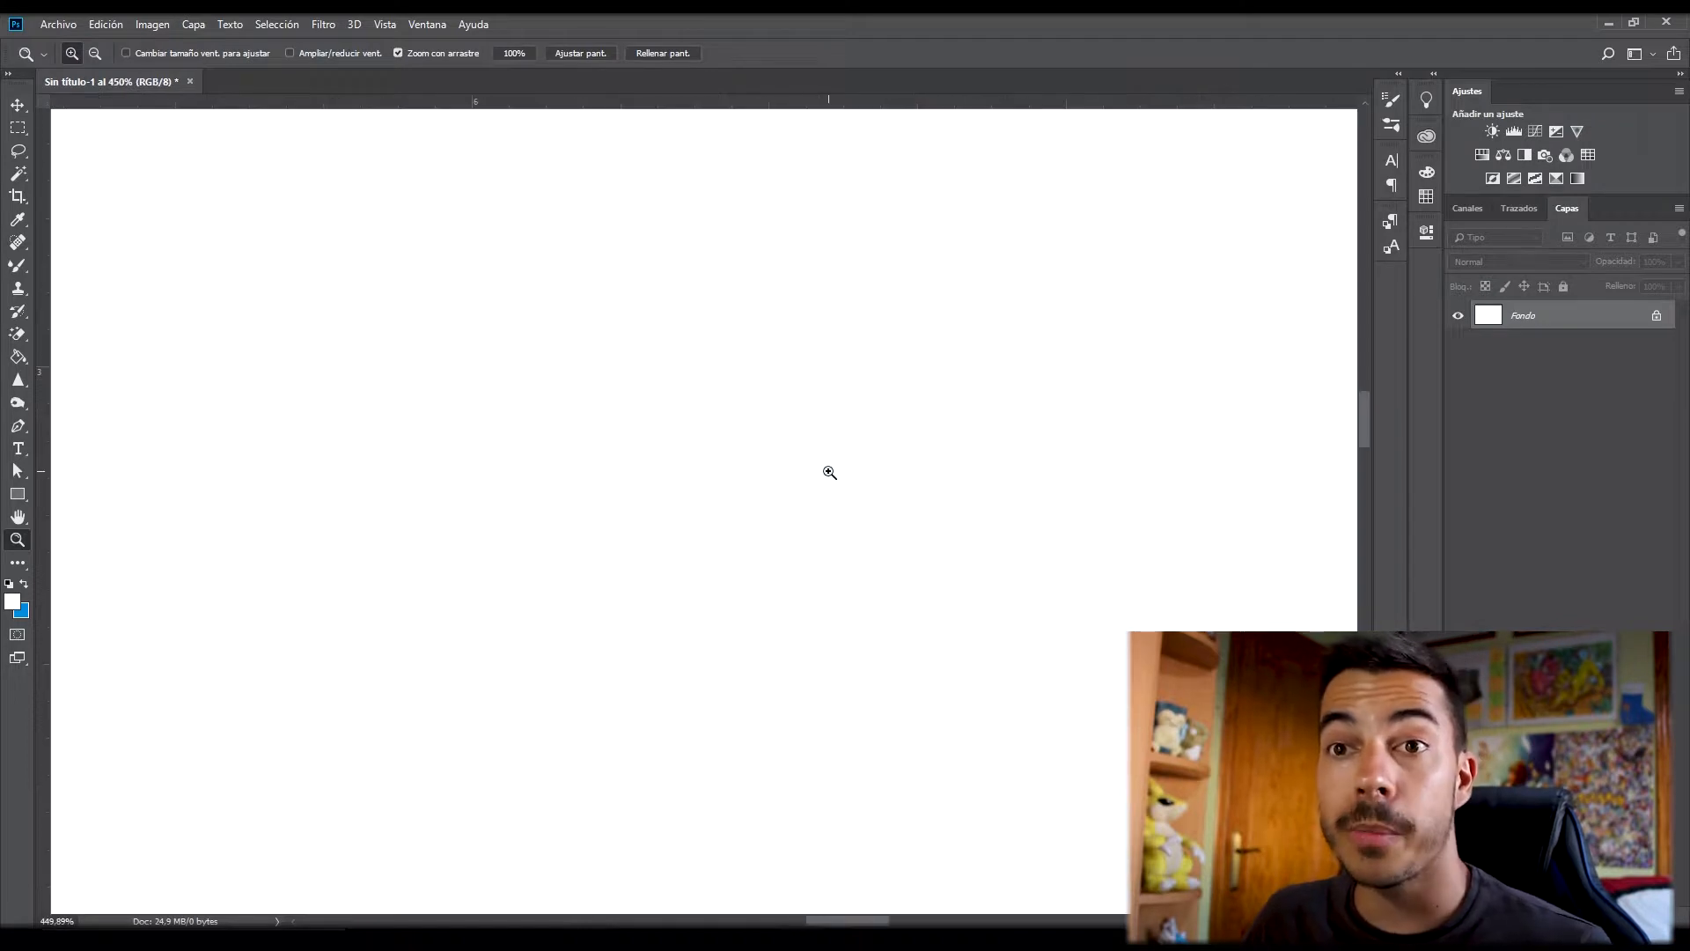
pyautogui.moveTo(703, 477); pyautogui.dragTo(656, 498)
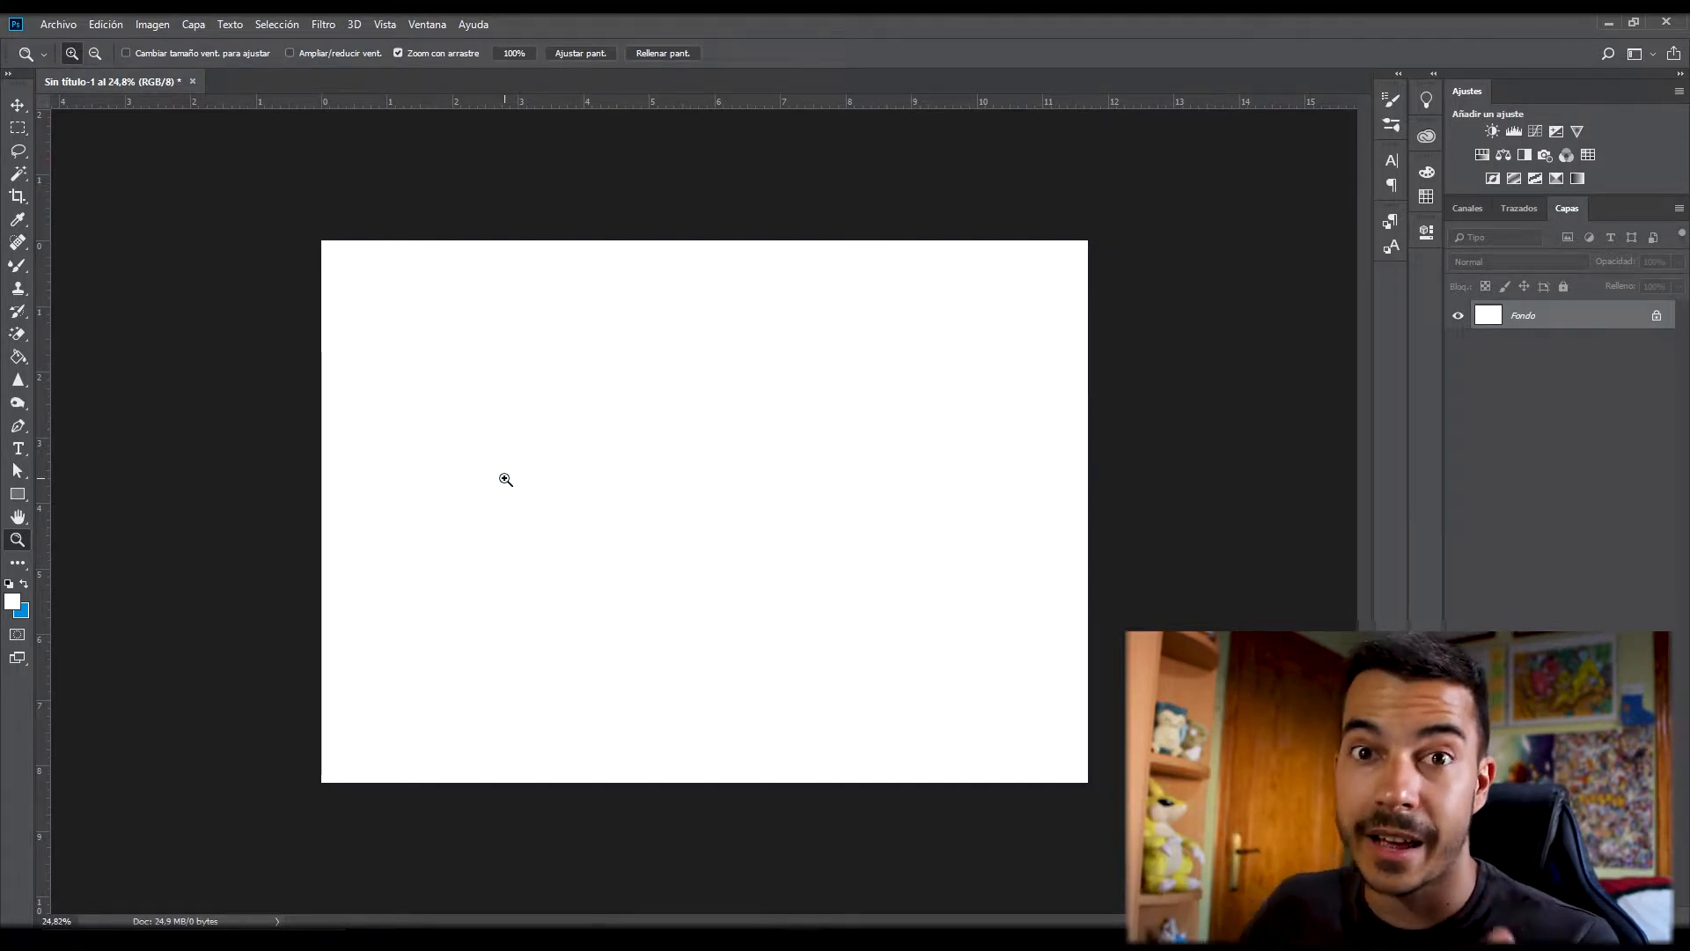
pyautogui.click(509, 475)
pyautogui.press('v')
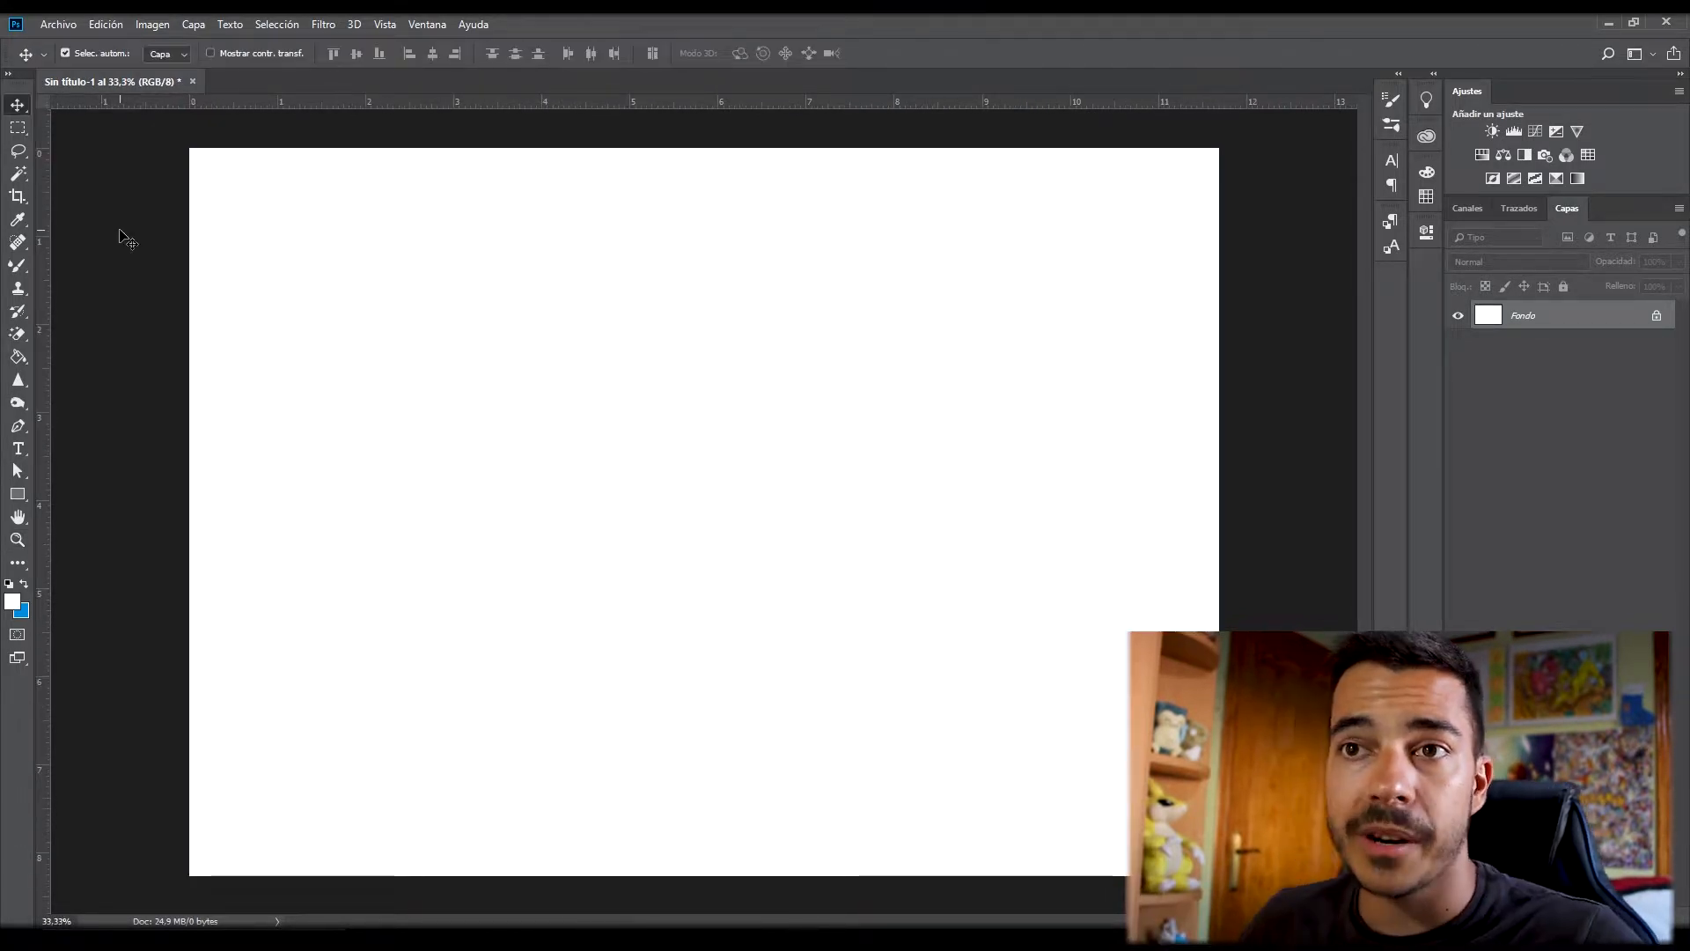
# - Set the foreground colour to blue (142bd1) and draw a looping 1 px stroke across the canvas with the Pencil tool
pyautogui.click(16, 605)
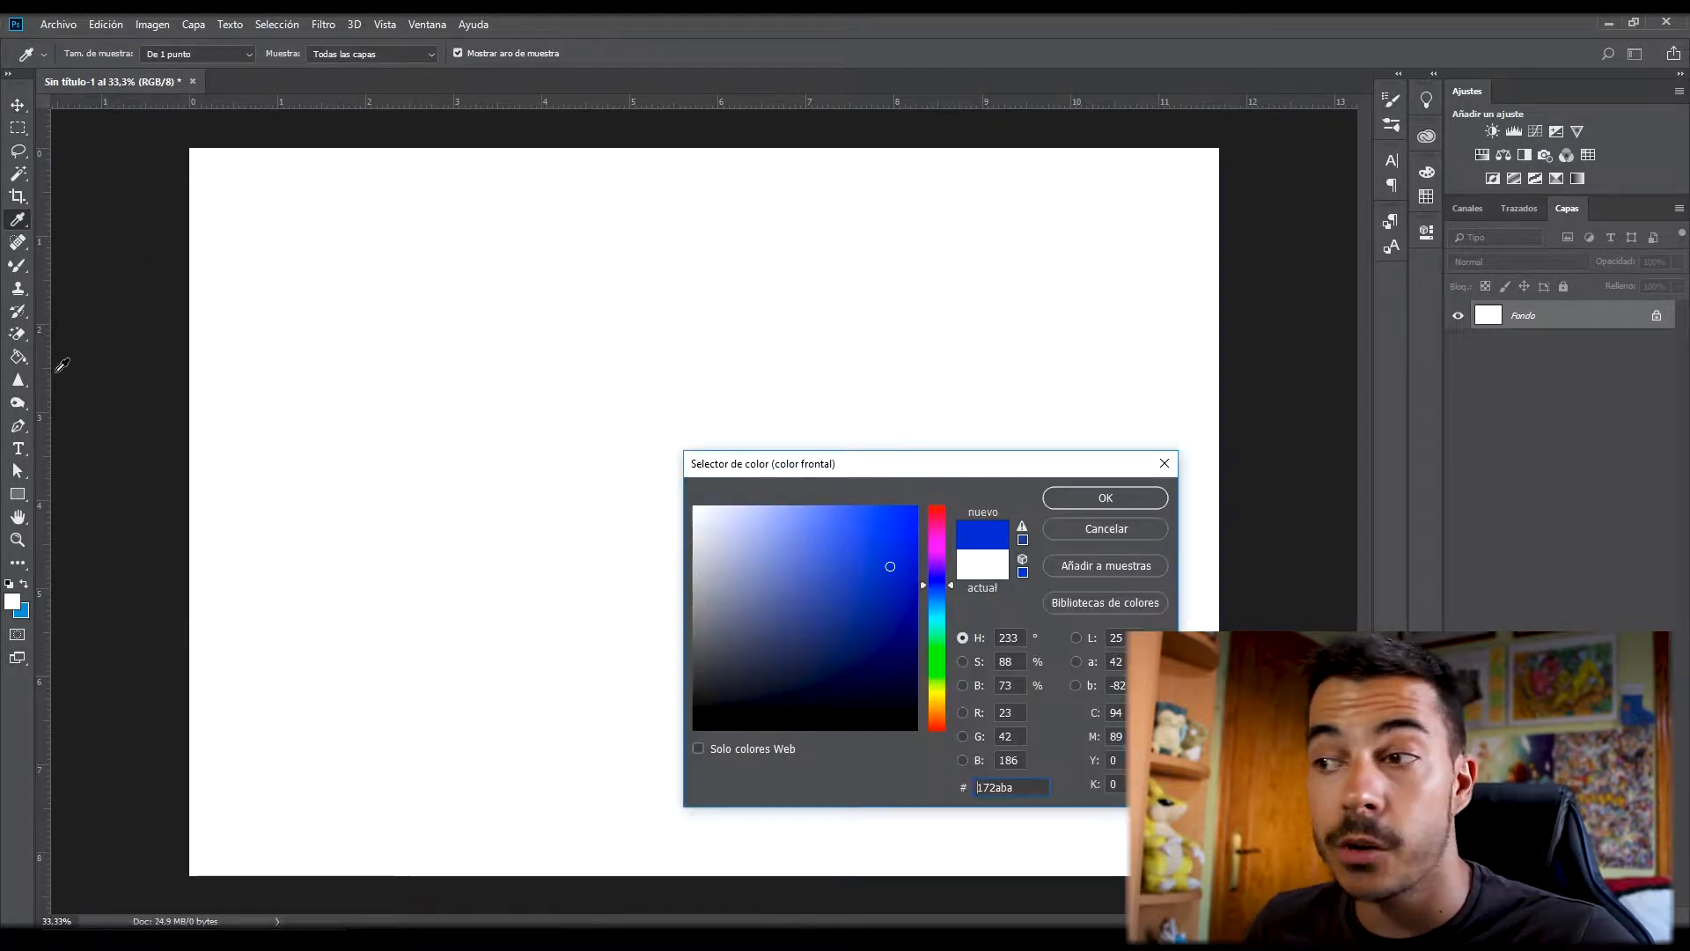
pyautogui.click(1127, 498)
pyautogui.click(16, 267)
pyautogui.rightClick(16, 268)
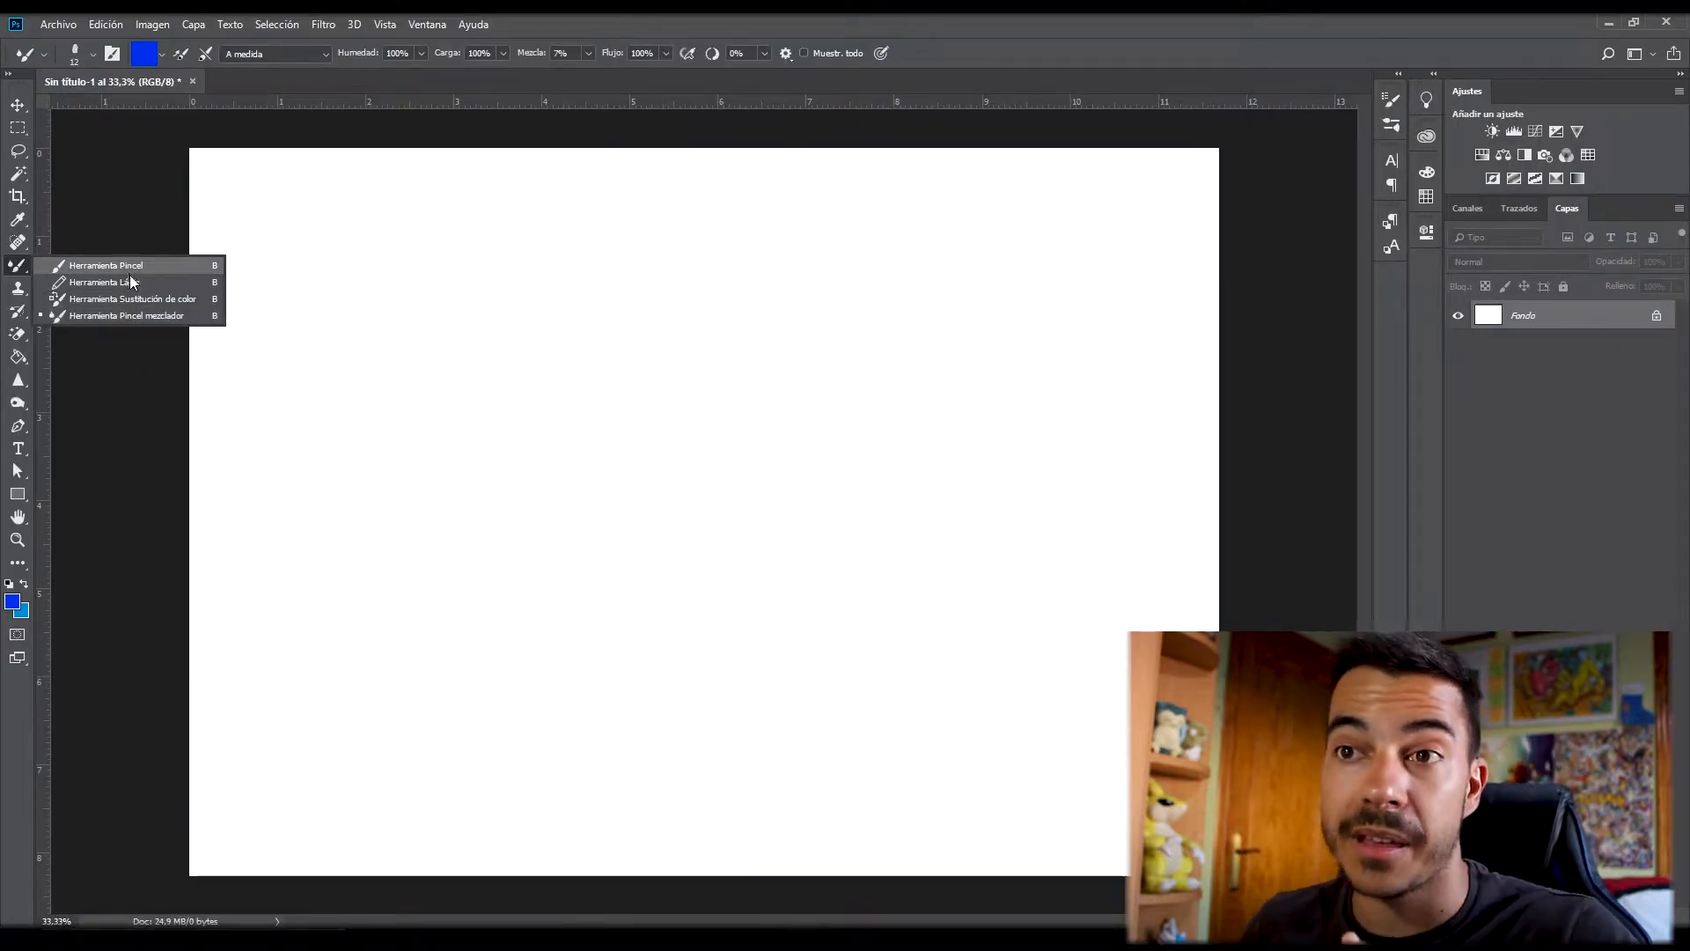
pyautogui.click(130, 281)
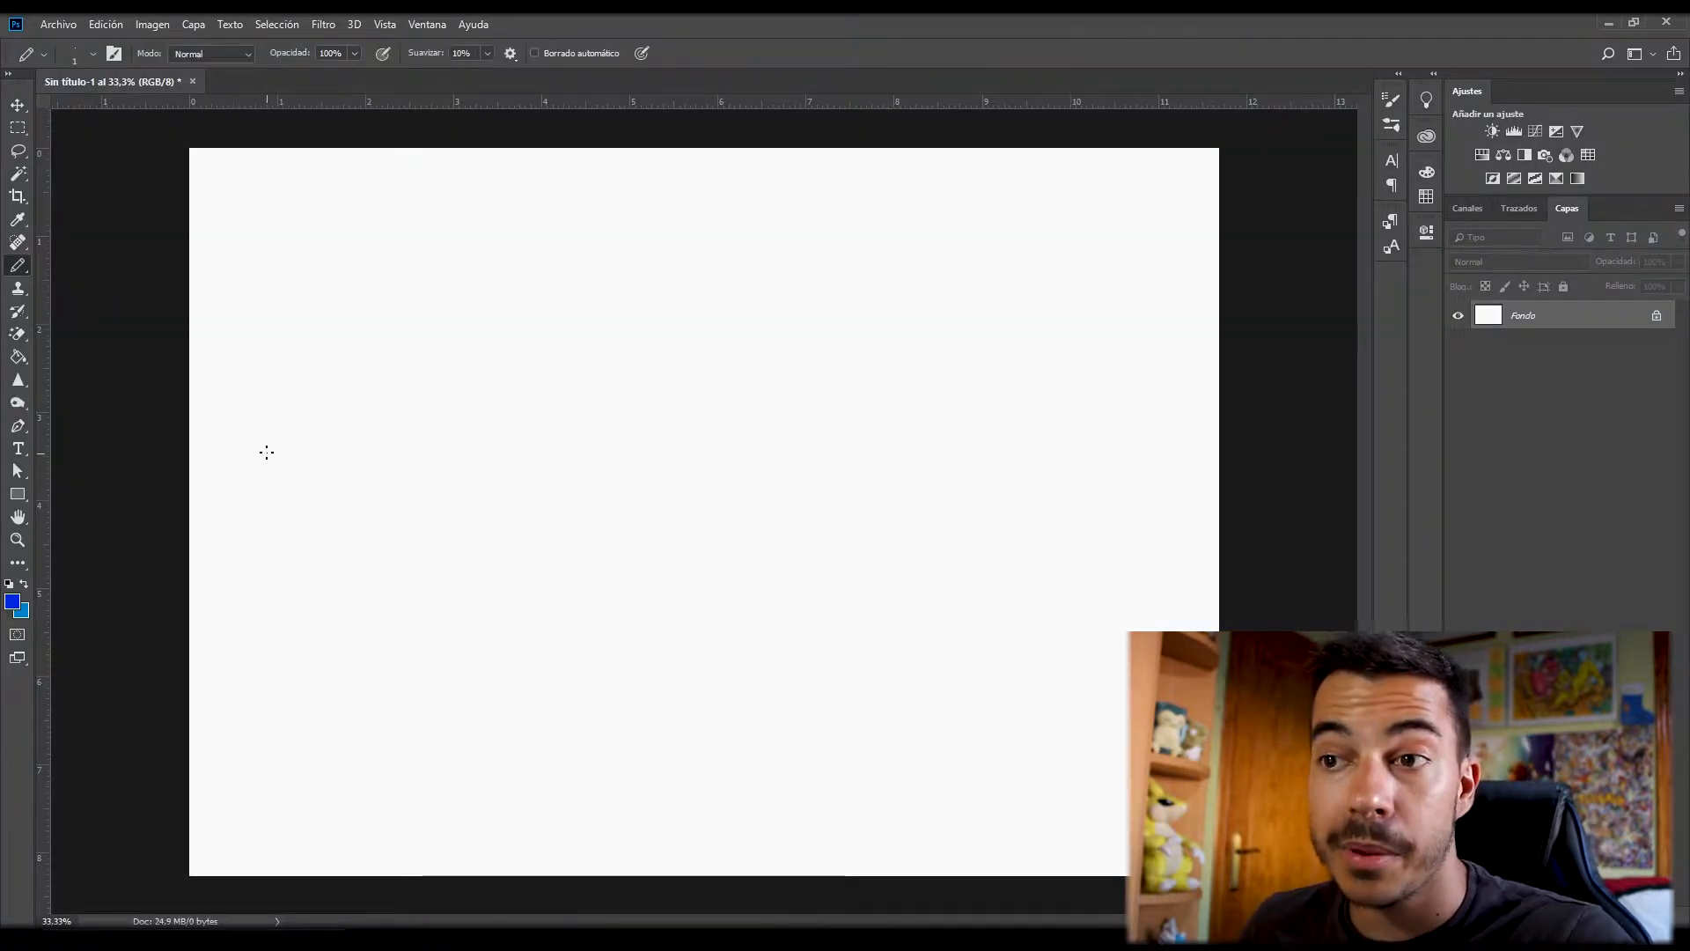
pyautogui.moveTo(267, 450)
pyautogui.mouseDown()
pyautogui.moveTo(717, 516)
pyautogui.moveTo(893, 619)
pyautogui.mouseUp()
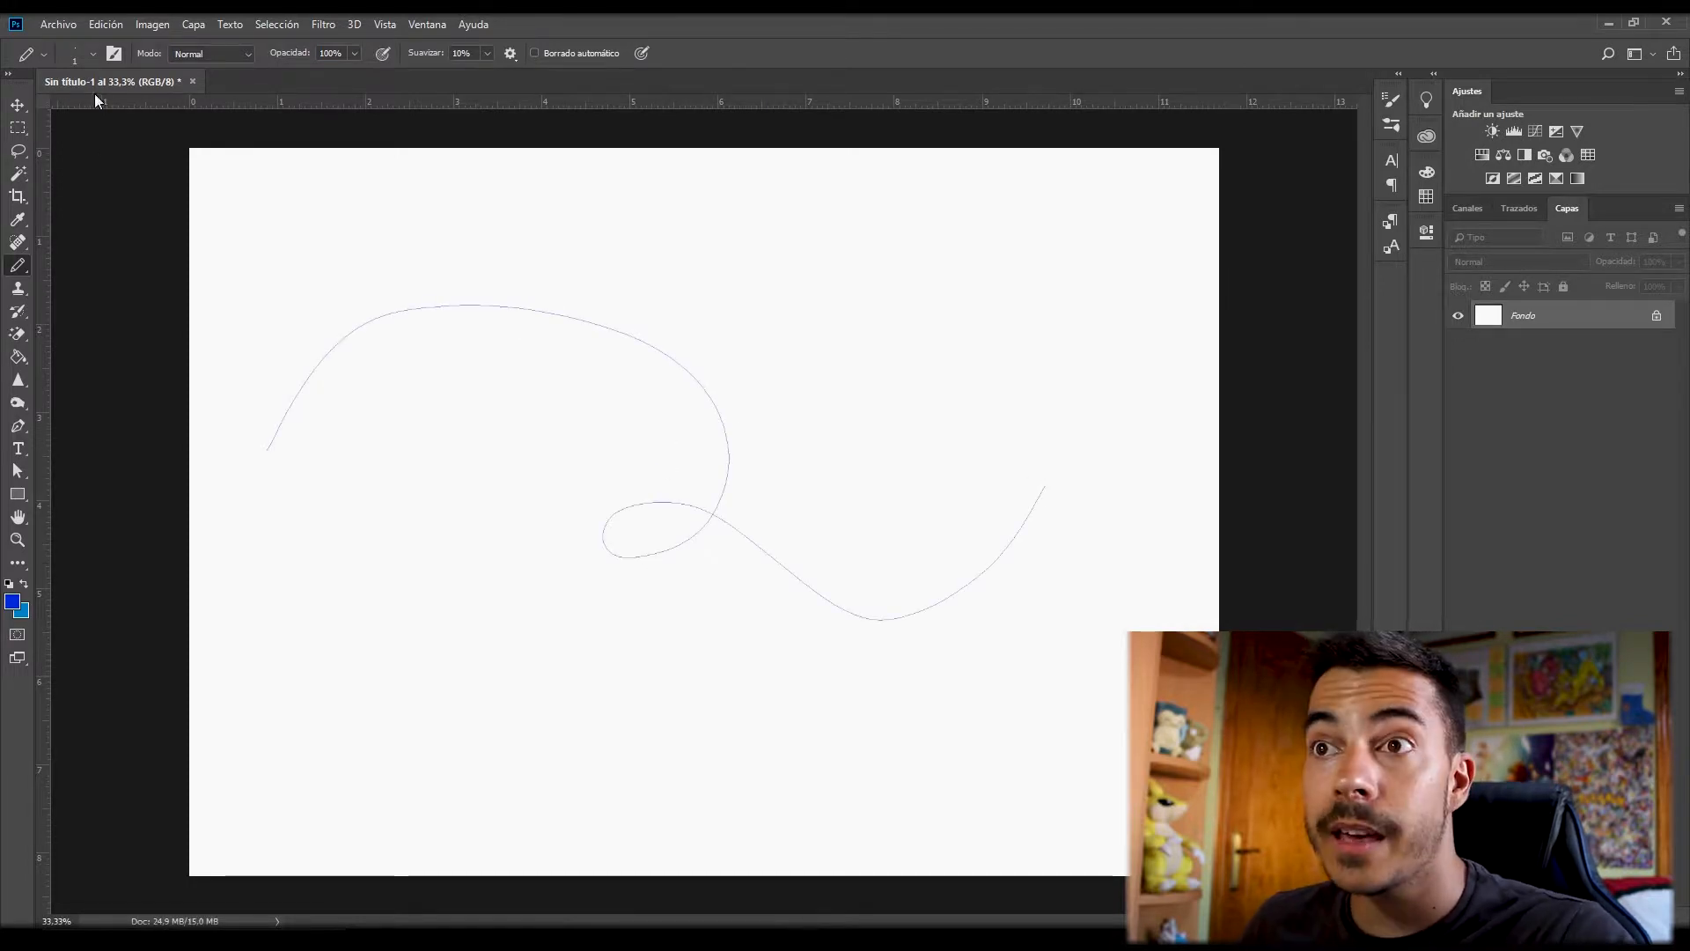
# - Draw two more looping blue pencil strokes below the first, one at about 29 px and one at 75 px
pyautogui.click(96, 56)
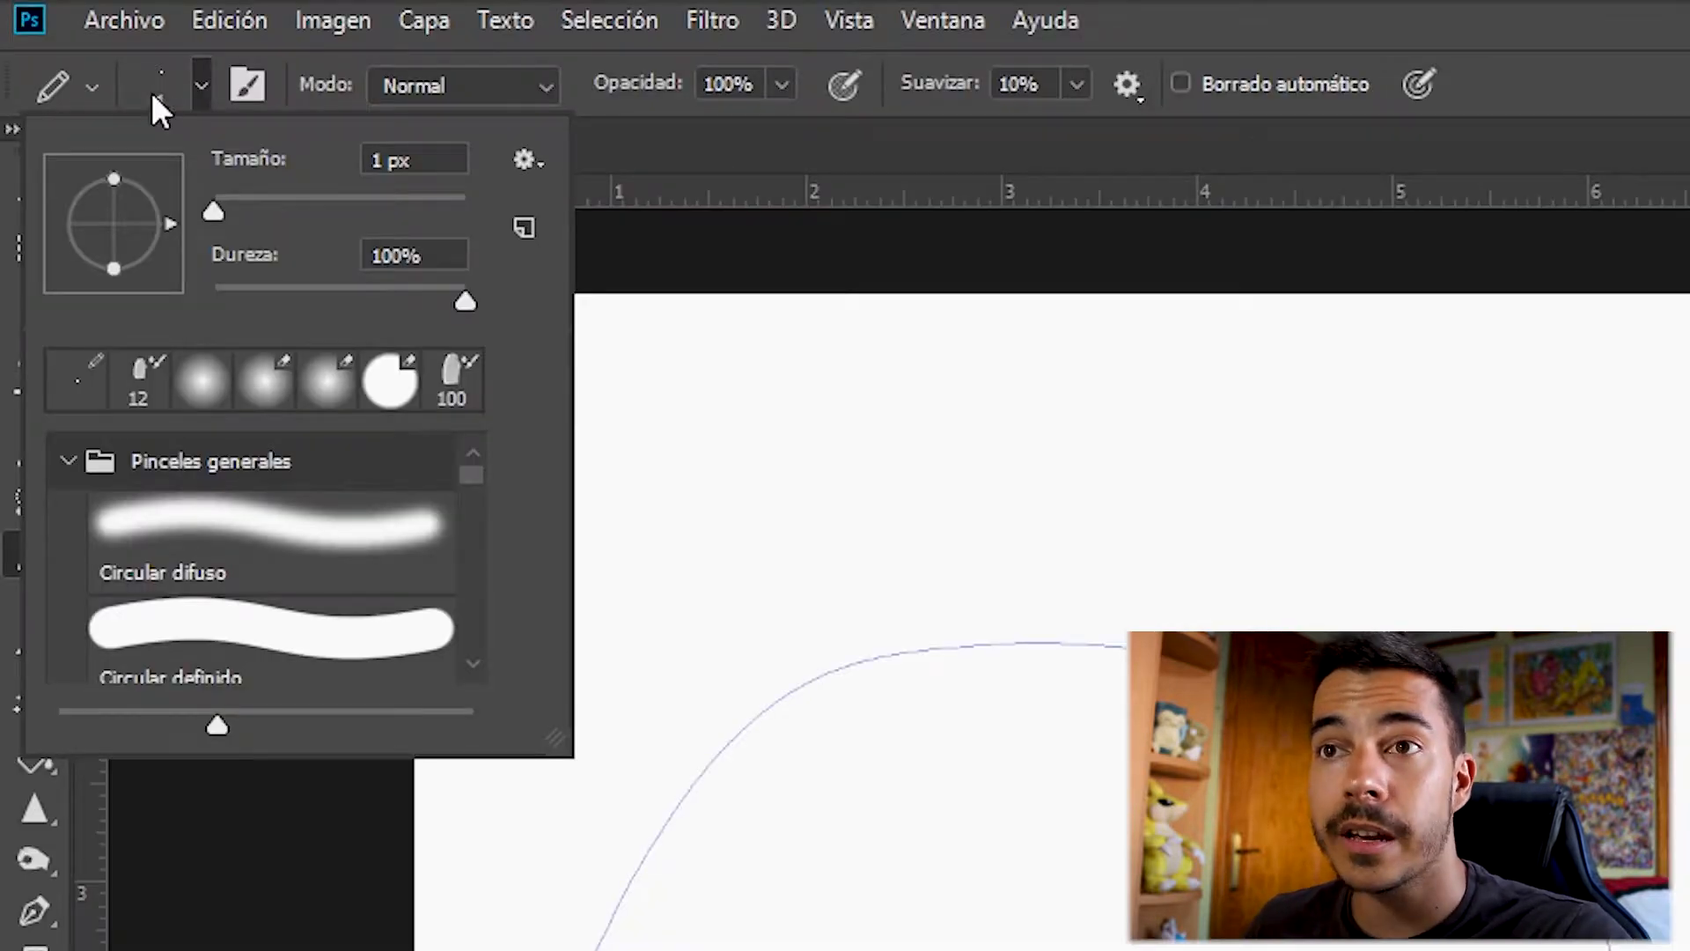
pyautogui.moveTo(213, 212); pyautogui.dragTo(243, 213)
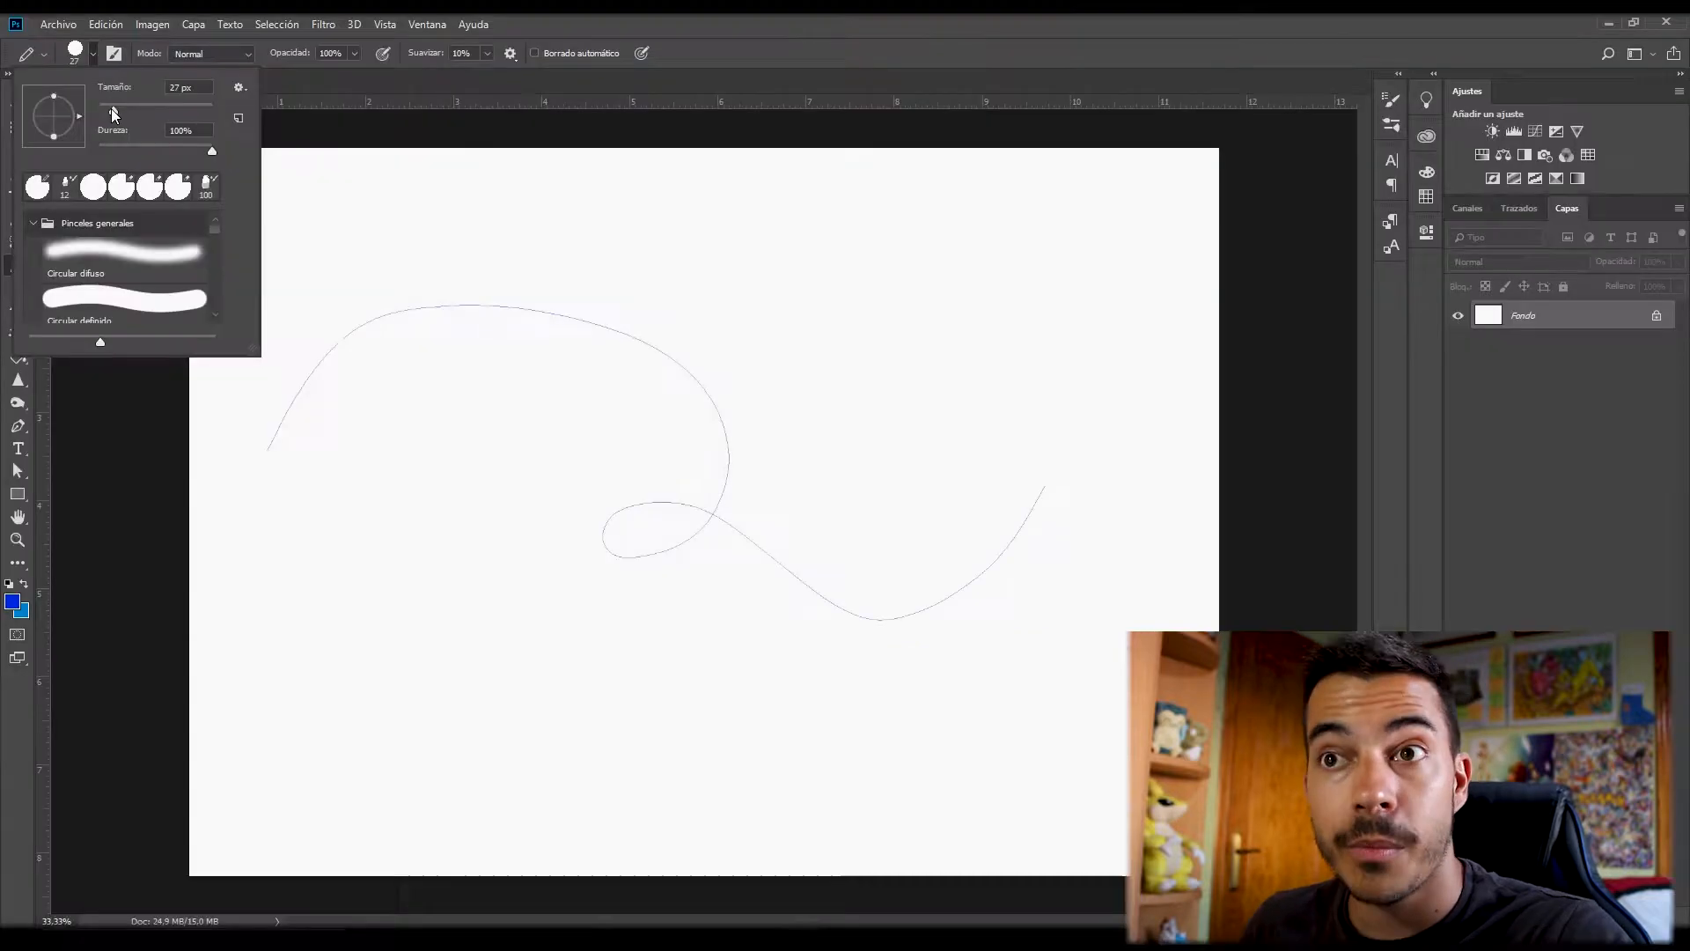
pyautogui.moveTo(366, 464)
pyautogui.mouseDown()
pyautogui.moveTo(482, 339)
pyautogui.moveTo(558, 608)
pyautogui.moveTo(741, 615)
pyautogui.moveTo(964, 442)
pyautogui.mouseUp()
pyautogui.click(93, 55)
pyautogui.moveTo(121, 110); pyautogui.dragTo(141, 112)
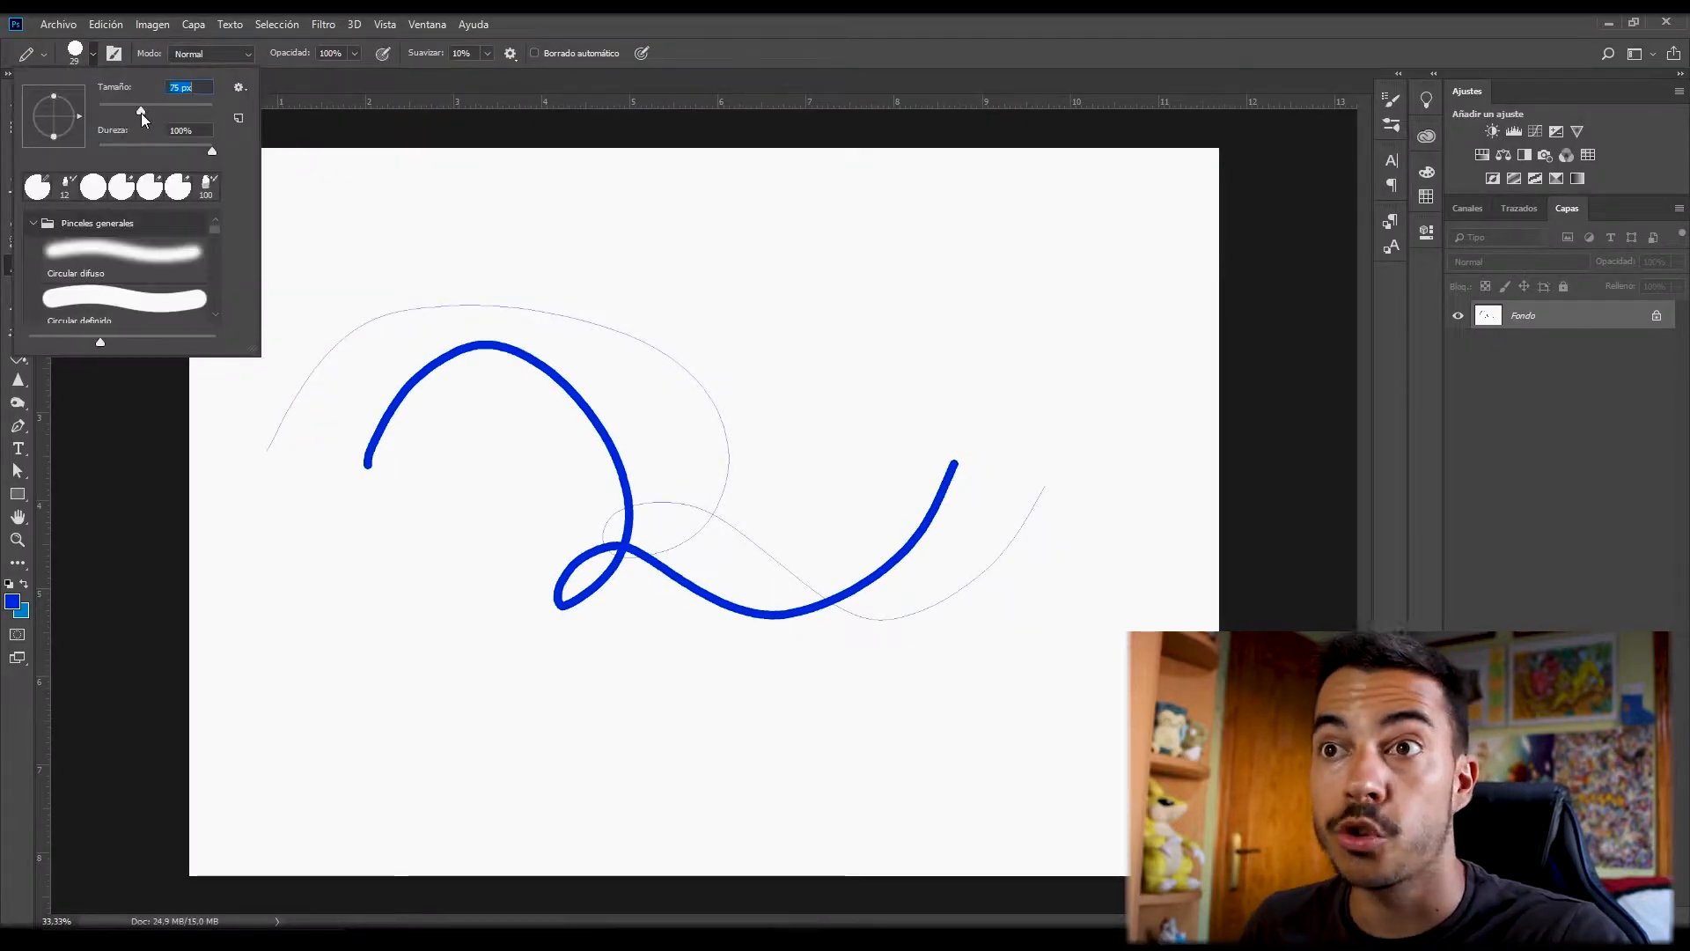
pyautogui.moveTo(414, 528)
pyautogui.mouseDown()
pyautogui.moveTo(525, 694)
pyautogui.moveTo(1047, 507)
pyautogui.mouseUp()
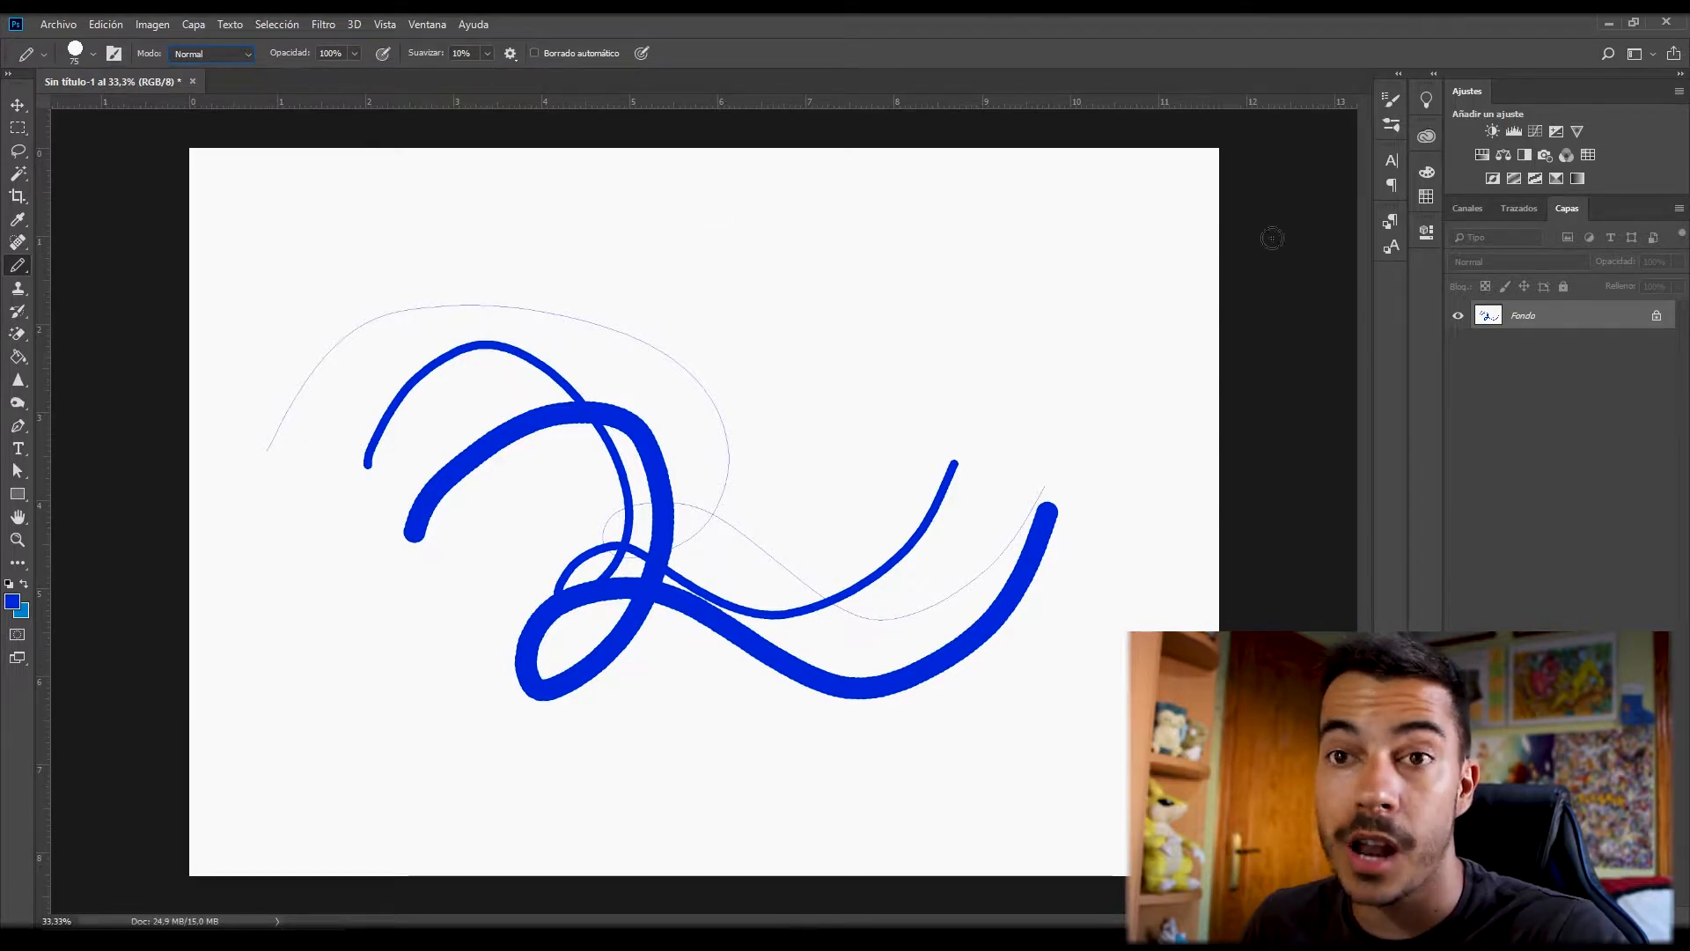
# - Set the pencil opacity to 50% and draw a looping blue stroke across the upper part of the canvas
pyautogui.click(353, 53)
pyautogui.moveTo(347, 72); pyautogui.dragTo(314, 78)
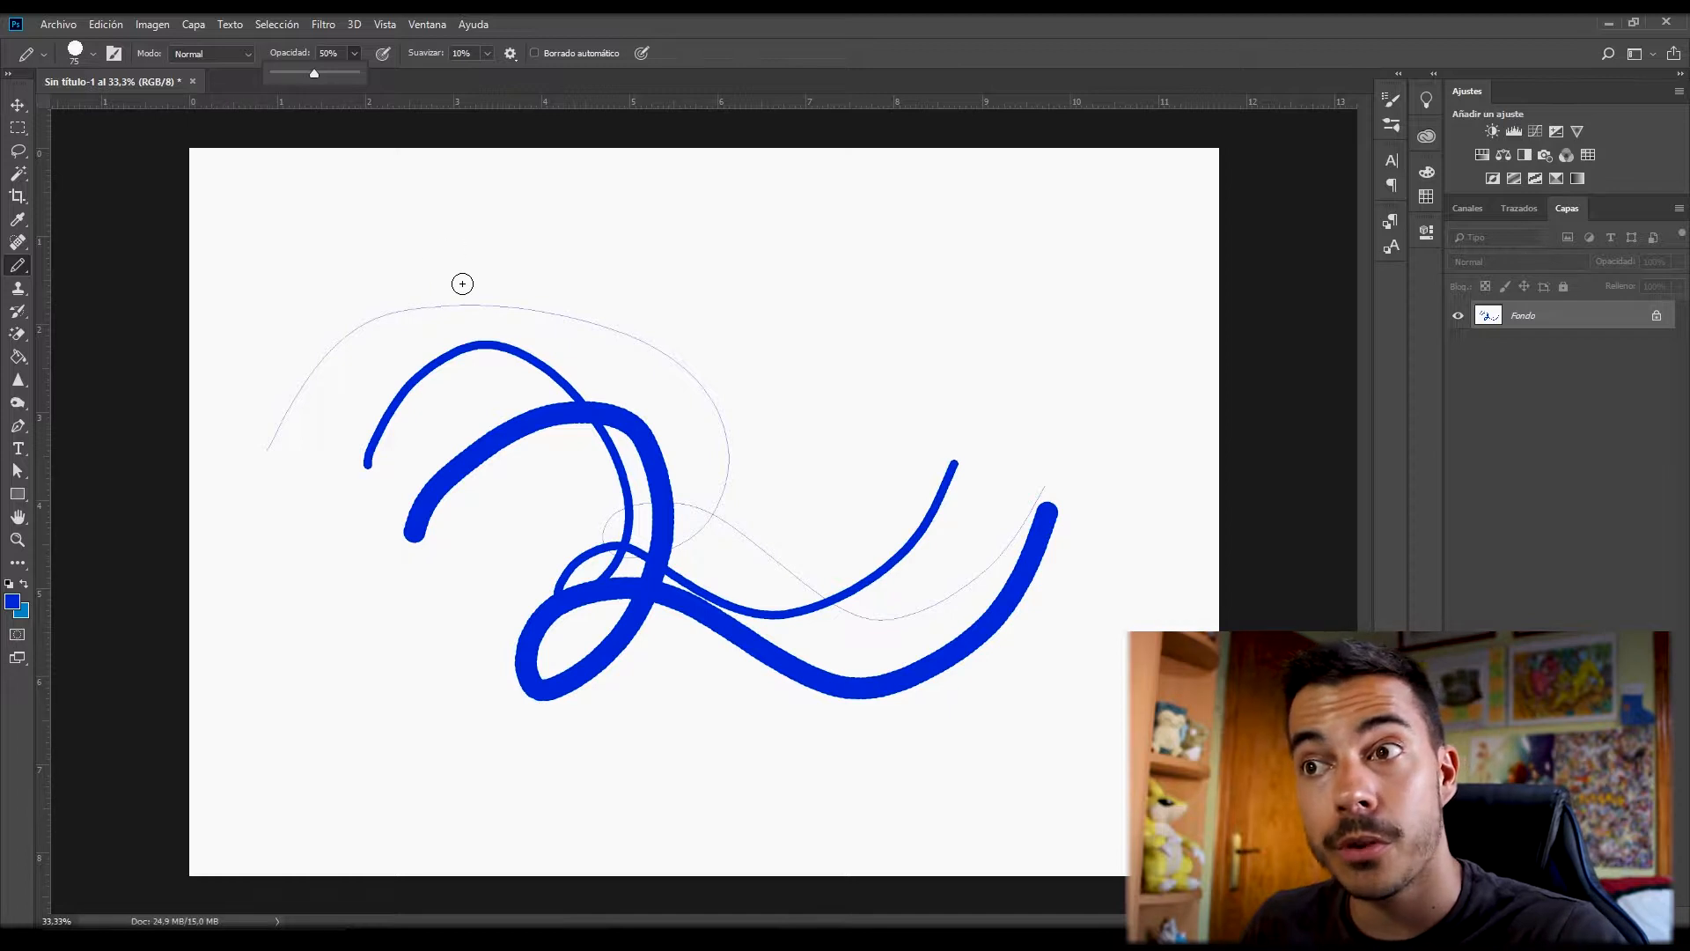
pyautogui.moveTo(461, 289); pyautogui.dragTo(695, 289)
pyautogui.moveTo(668, 382); pyautogui.dragTo(962, 307)
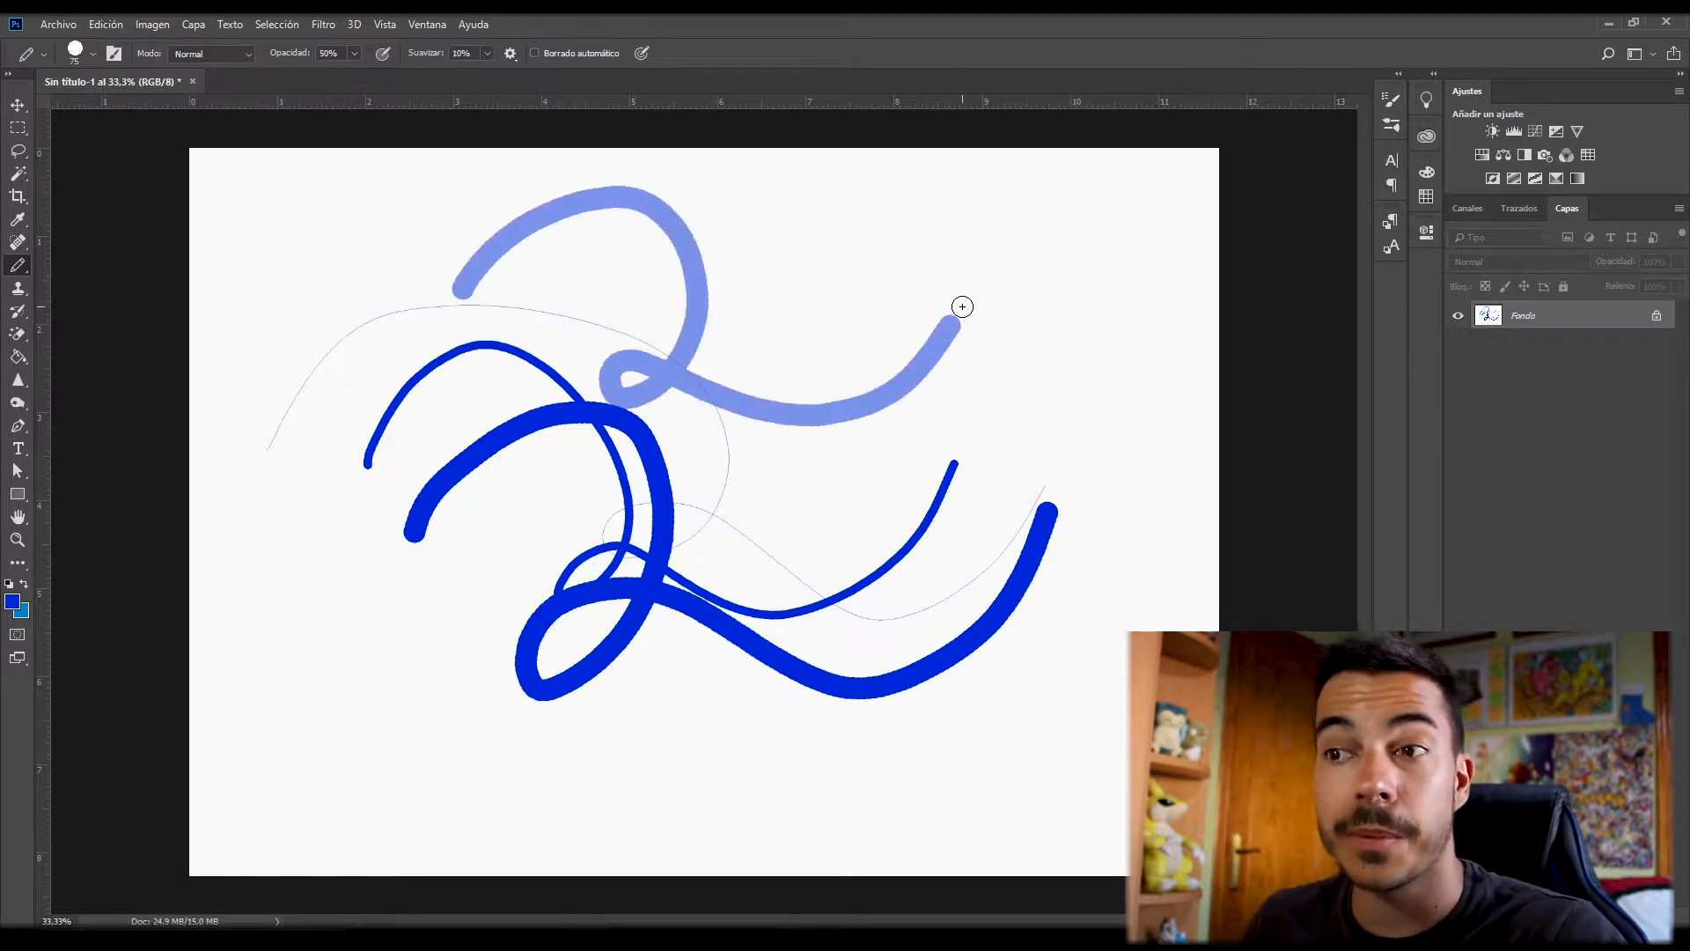
# - Draw a looping pencil stroke at 10% opacity near the canvas's upper right, and restore the pencil opacity to 100%
pyautogui.click(353, 53)
pyautogui.moveTo(355, 76); pyautogui.dragTo(323, 76)
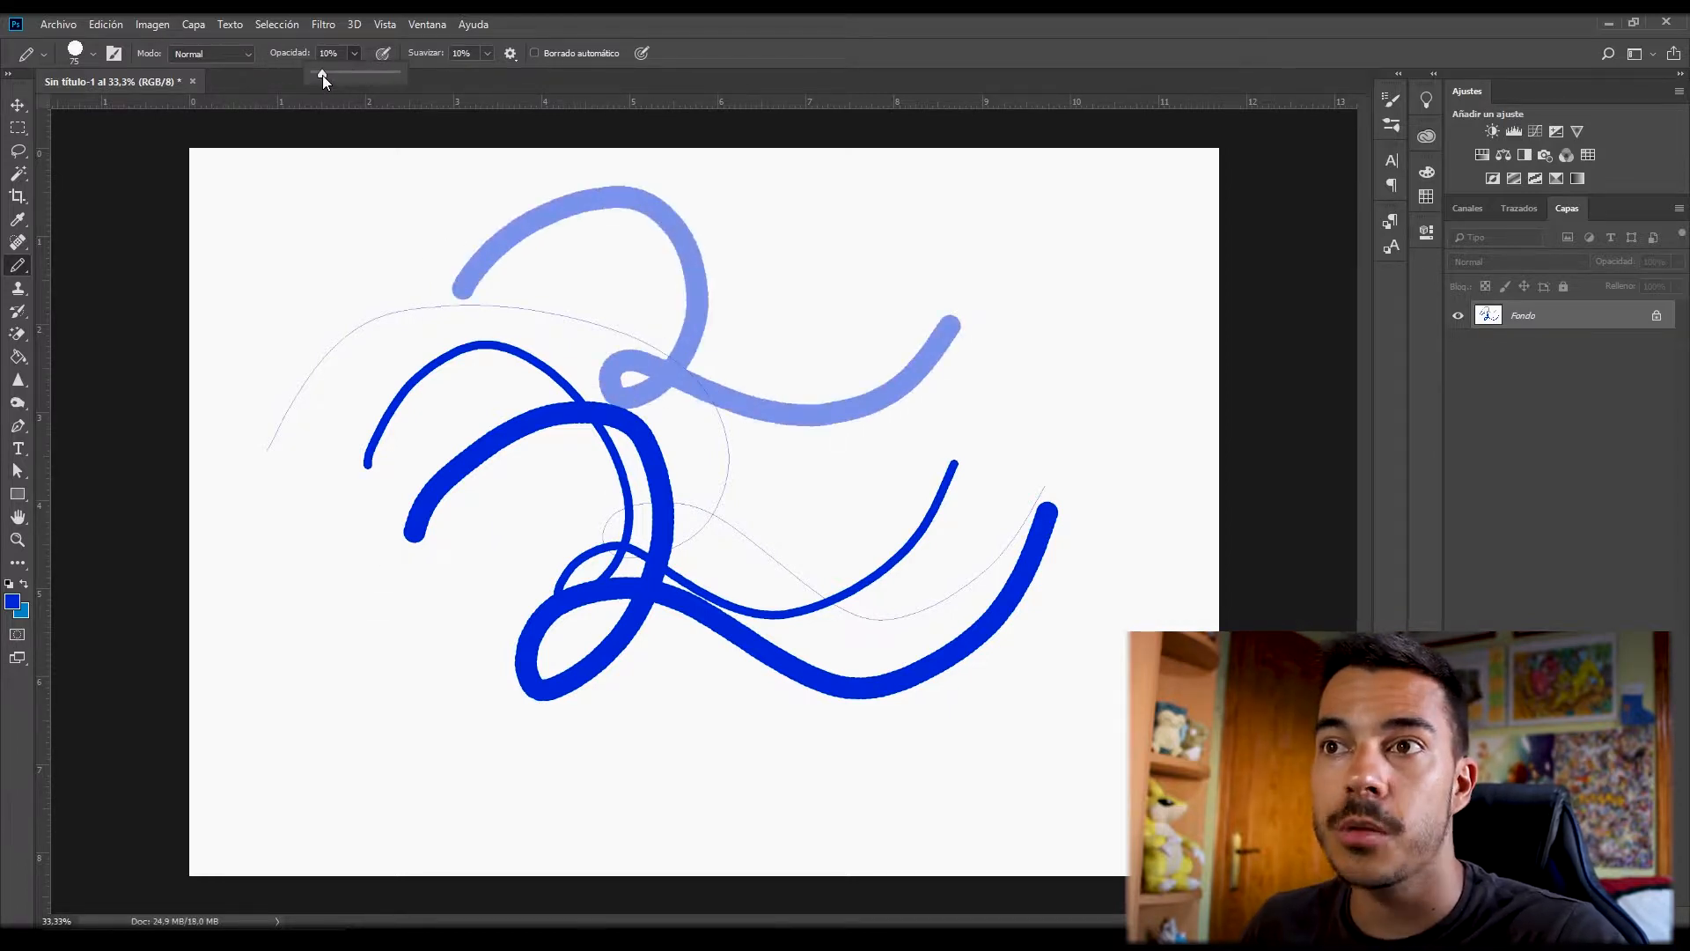
pyautogui.moveTo(604, 290)
pyautogui.mouseDown()
pyautogui.moveTo(815, 244)
pyautogui.moveTo(814, 363)
pyautogui.moveTo(871, 291)
pyautogui.moveTo(1111, 211)
pyautogui.mouseUp()
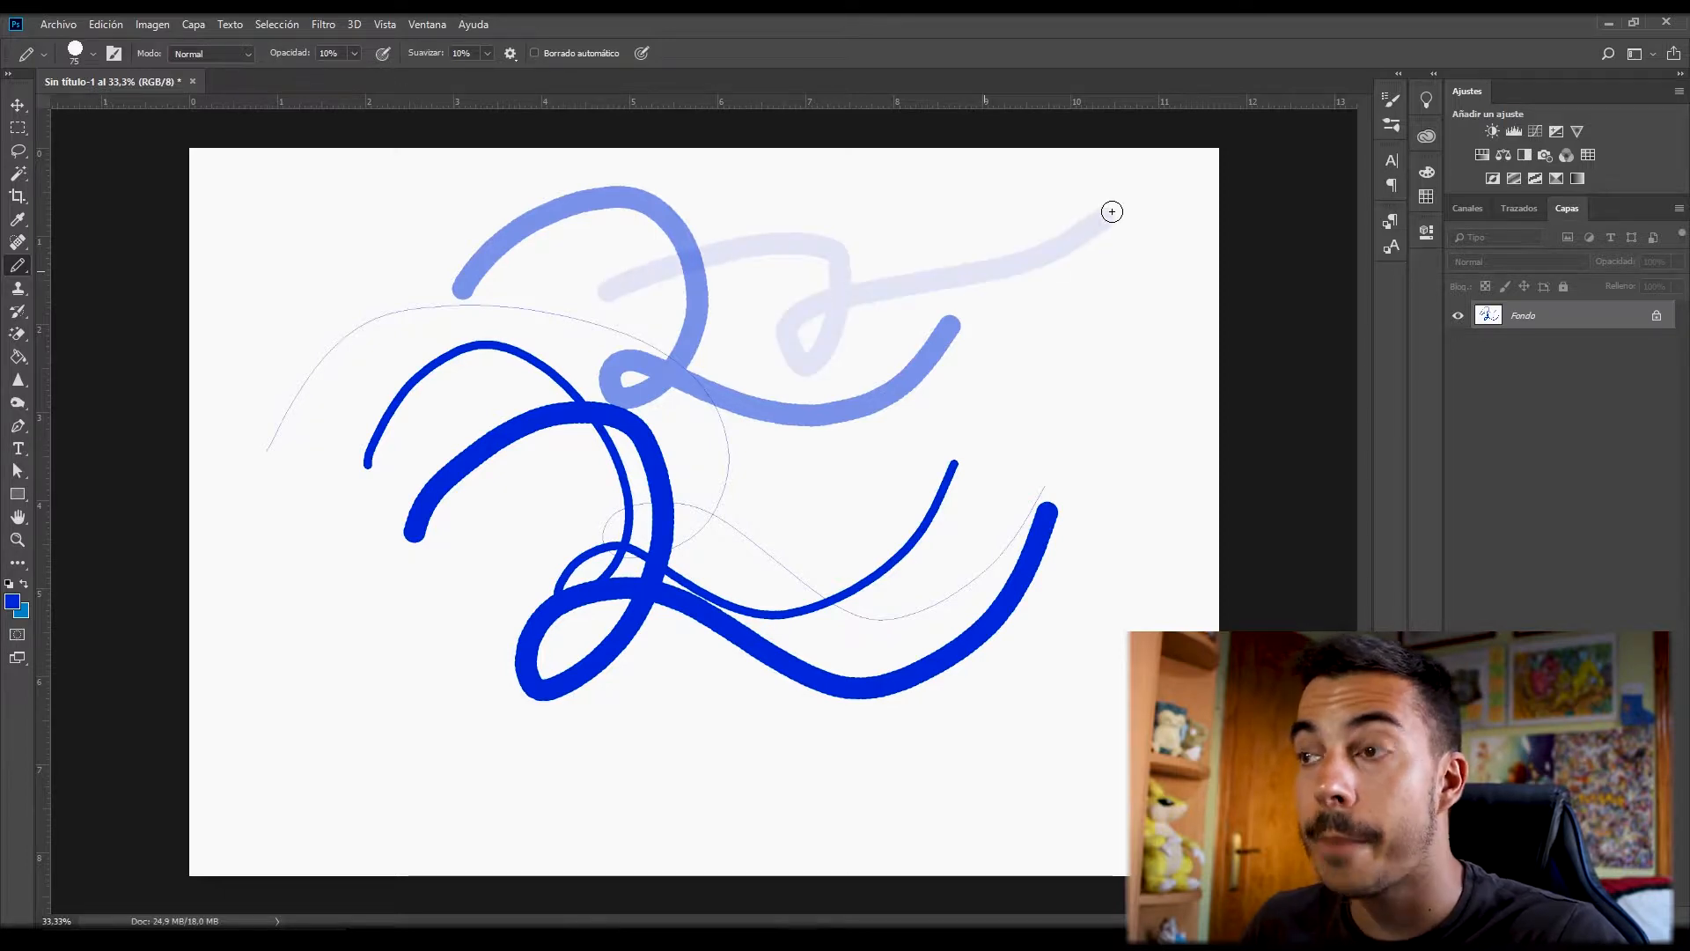
pyautogui.click(353, 53)
pyautogui.moveTo(353, 74); pyautogui.dragTo(468, 61)
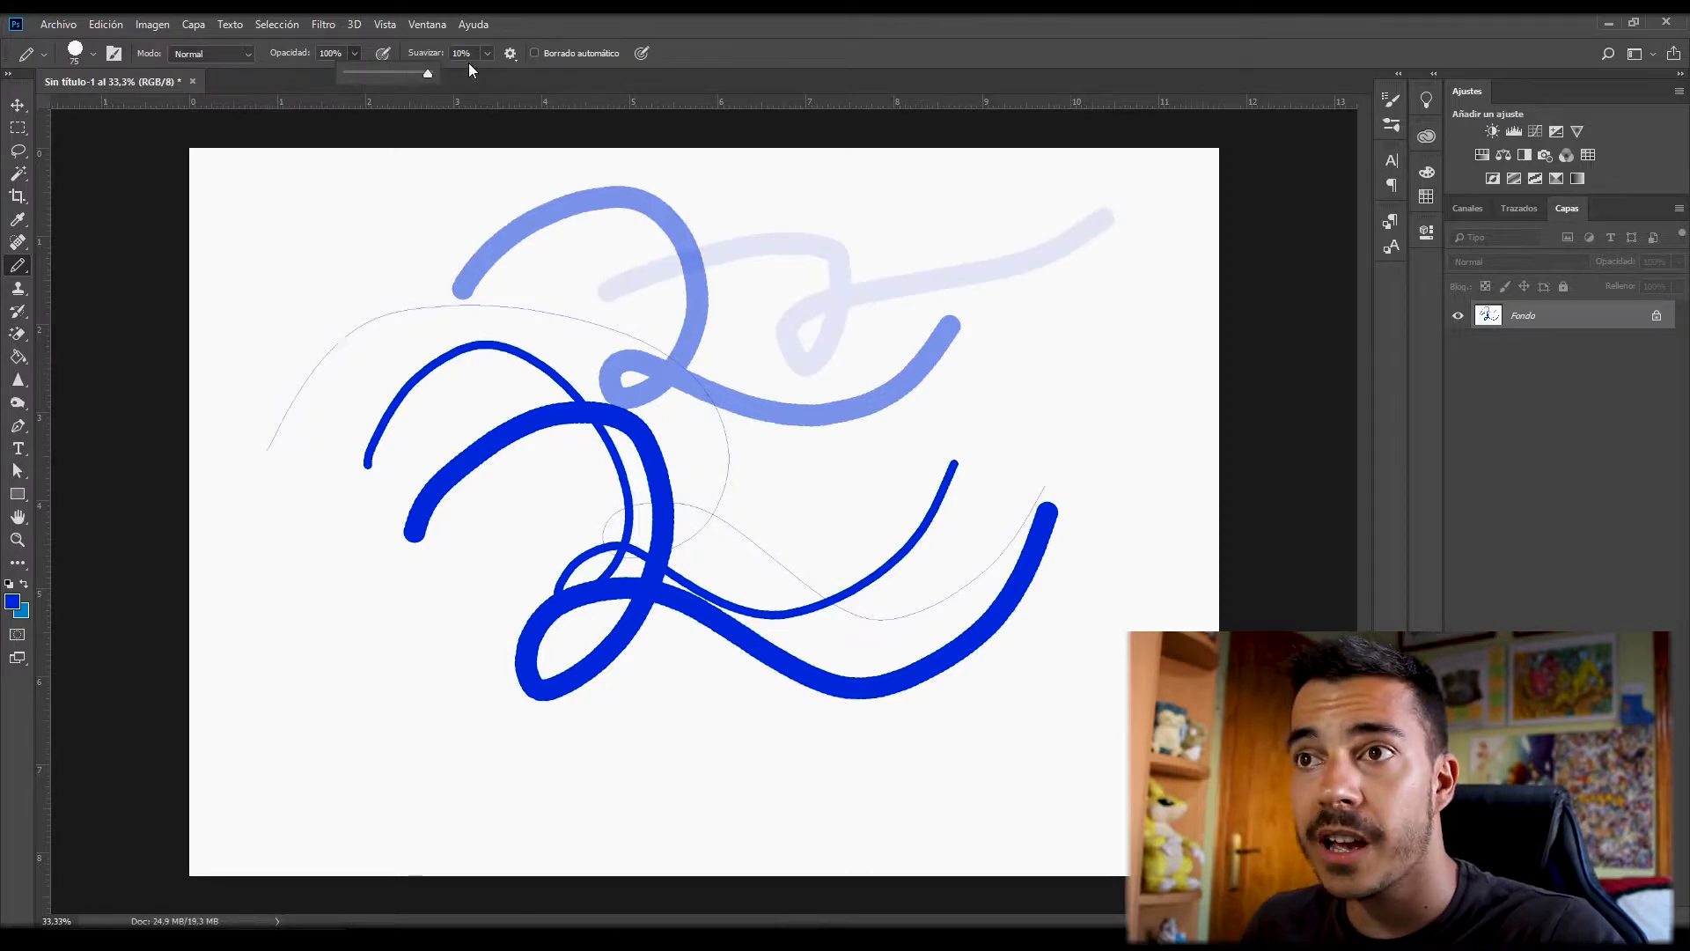
# - Switch to the Brush tool, set the foreground colour to orange-yellow, and paint a looping 12 px stroke across the upper canvas
pyautogui.rightClick(27, 266)
pyautogui.click(130, 265)
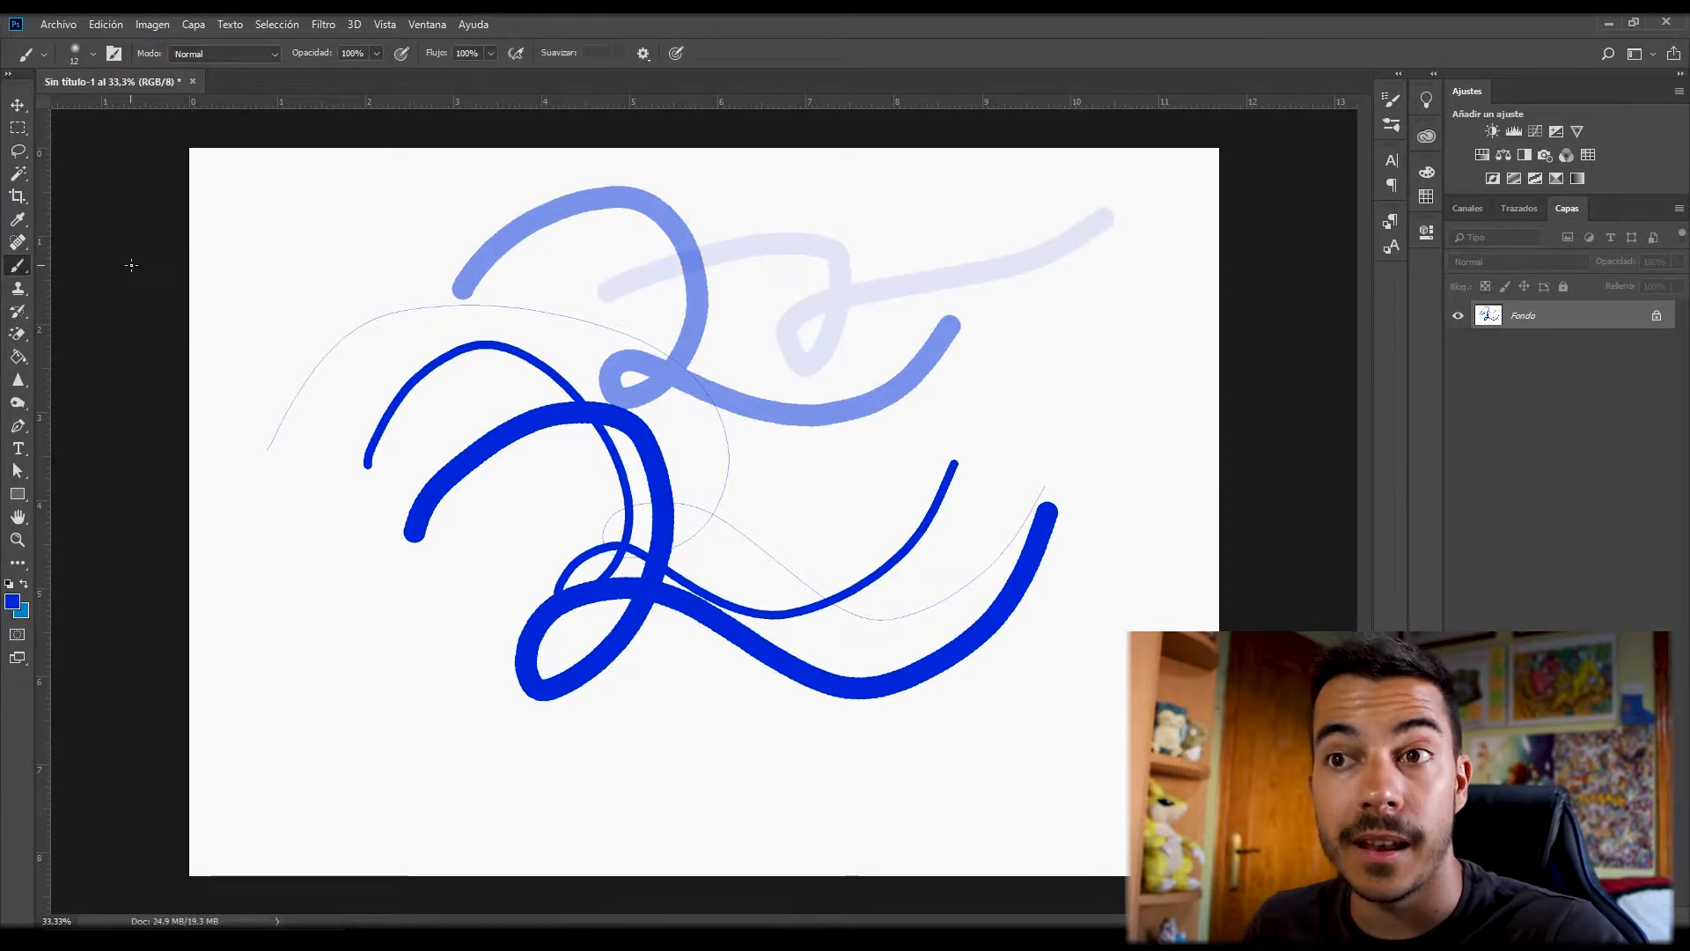
pyautogui.click(12, 601)
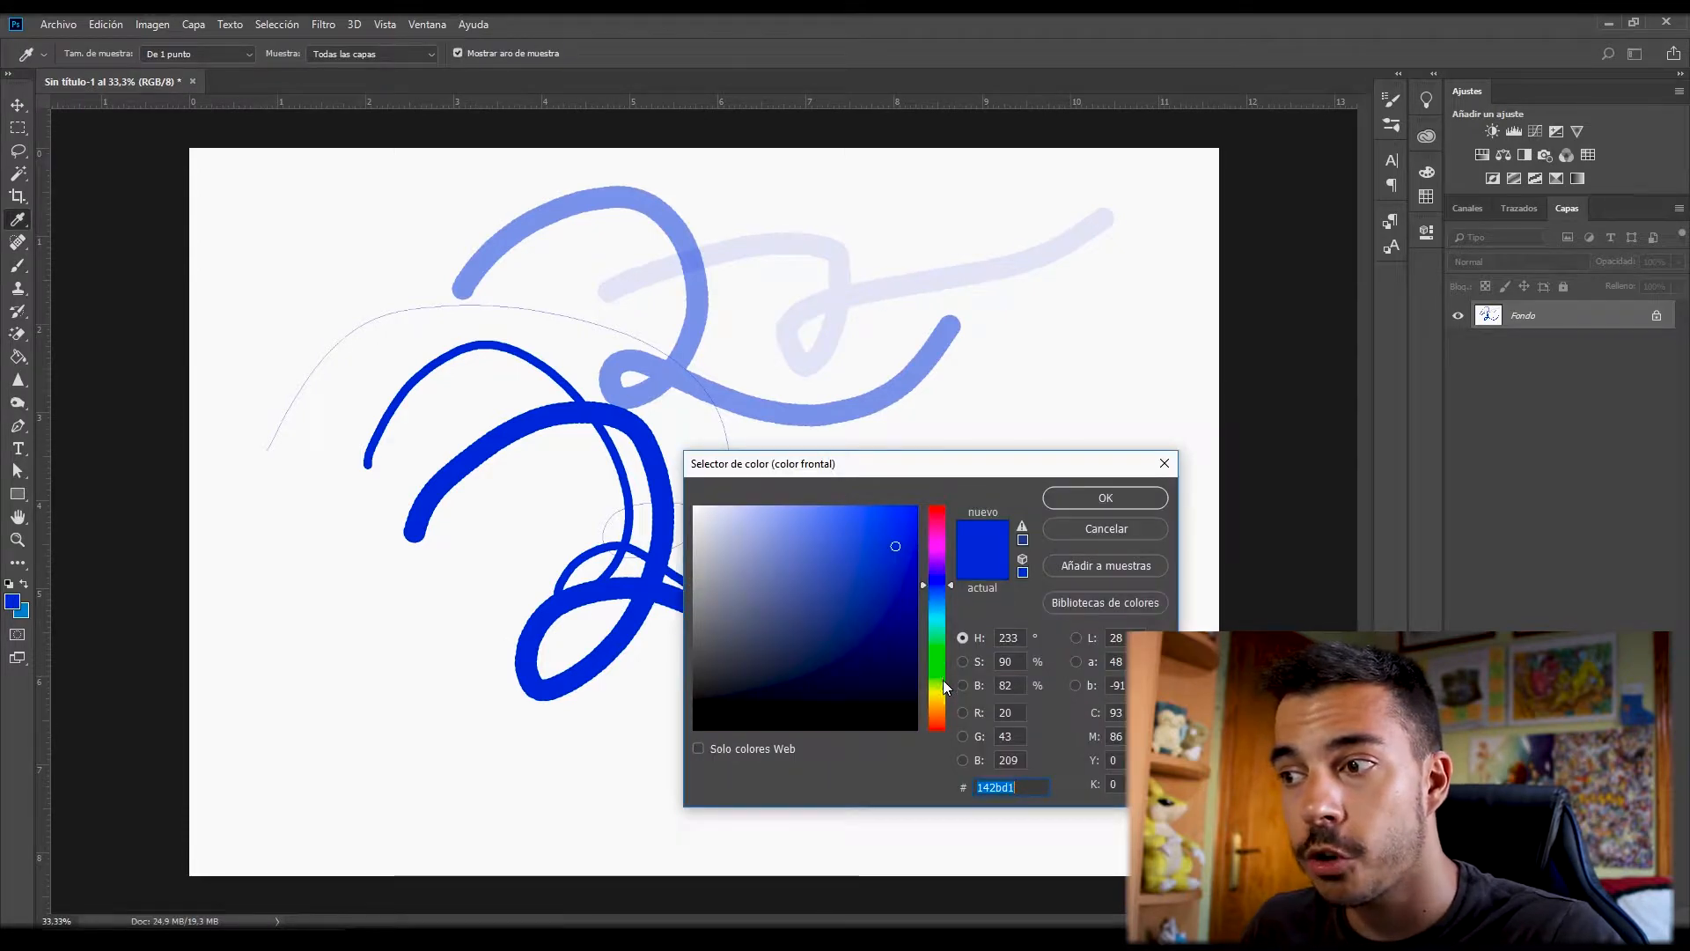
pyautogui.click(940, 683)
pyautogui.press('Return')
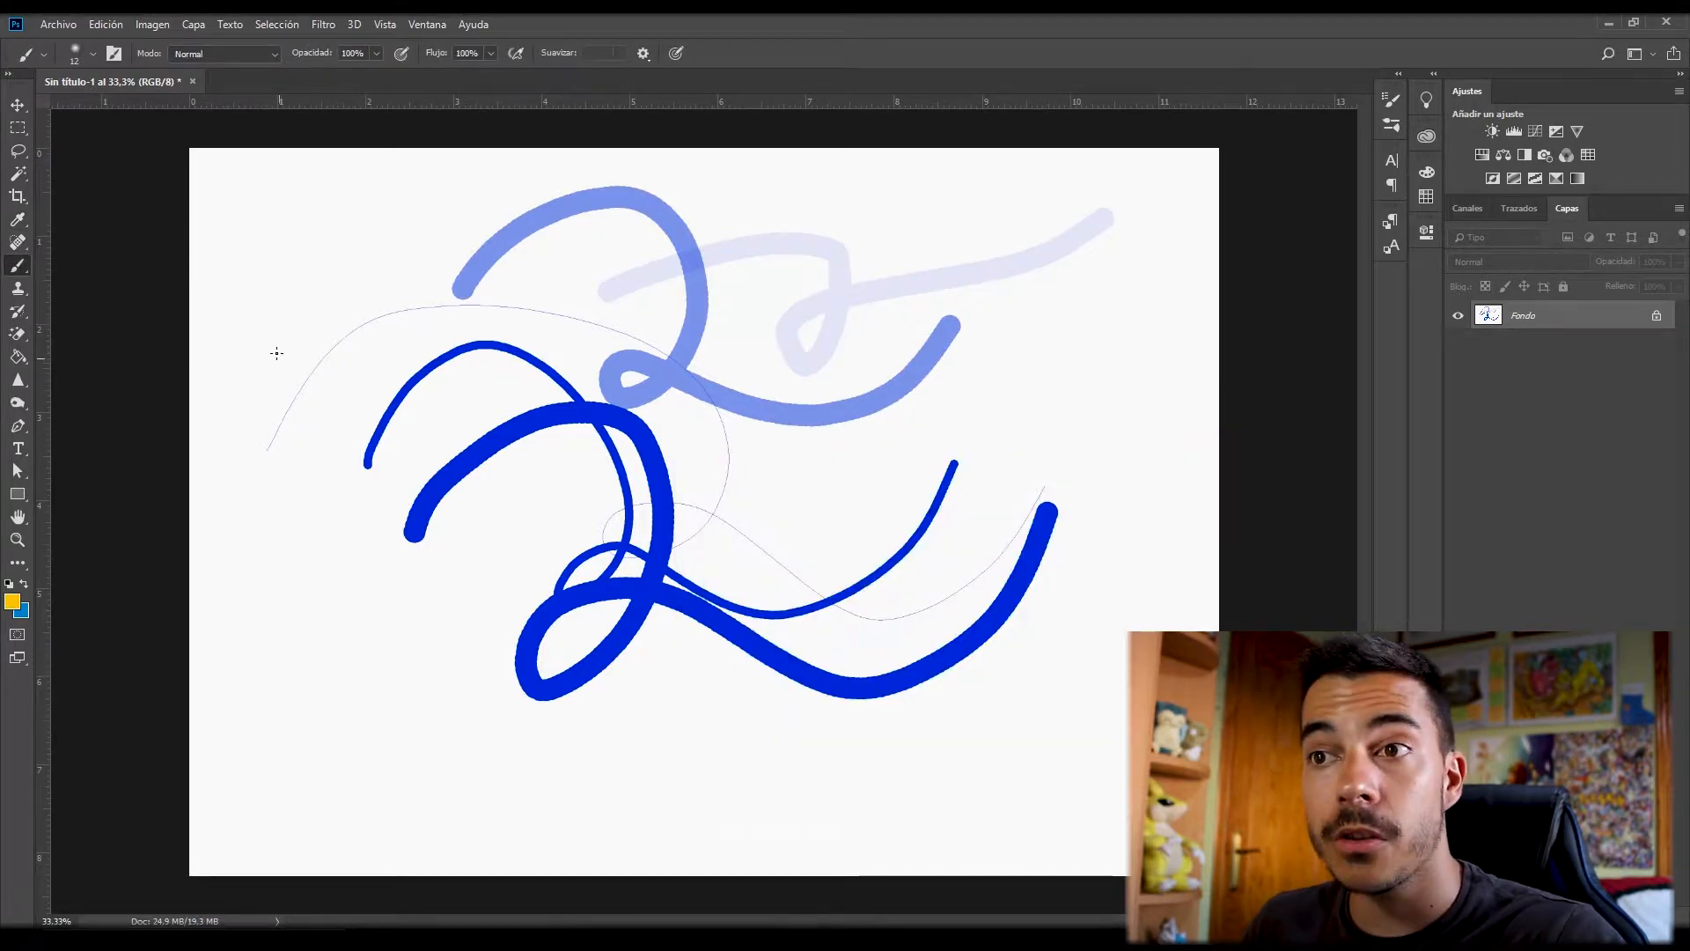
pyautogui.moveTo(277, 353)
pyautogui.mouseDown()
pyautogui.moveTo(534, 251)
pyautogui.moveTo(460, 374)
pyautogui.moveTo(978, 377)
pyautogui.moveTo(996, 340)
pyautogui.mouseUp()
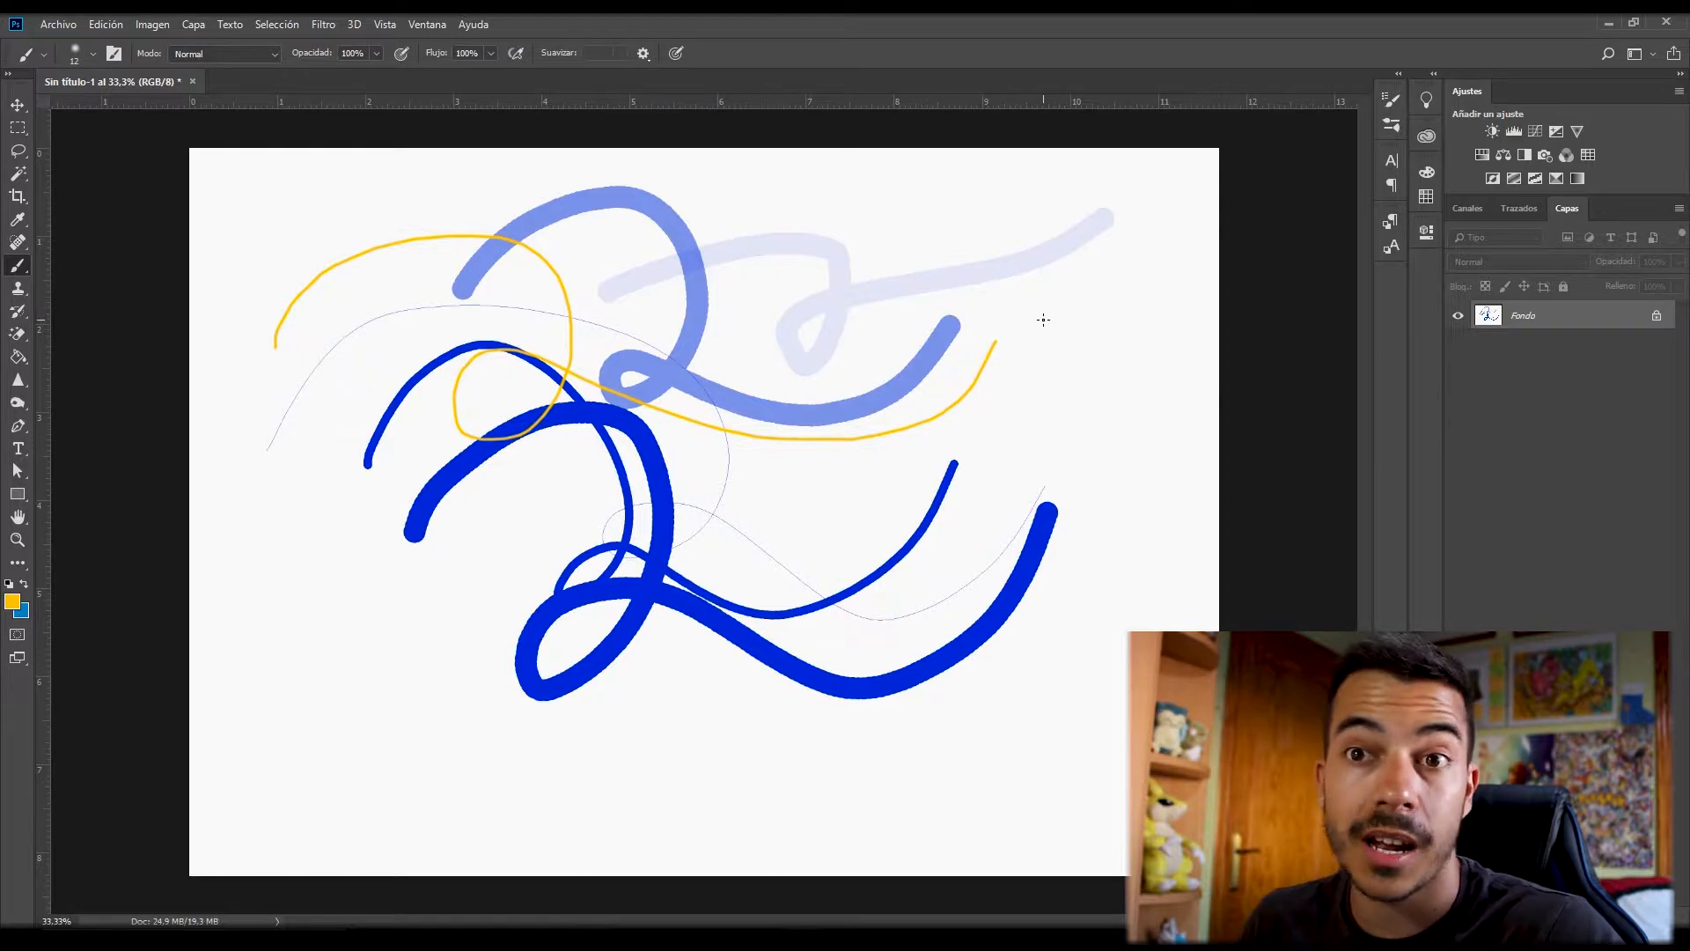
# - Set the brush to 41 px with 100% hardness and paint a looping orange-yellow stroke across the lower canvas
pyautogui.click(93, 54)
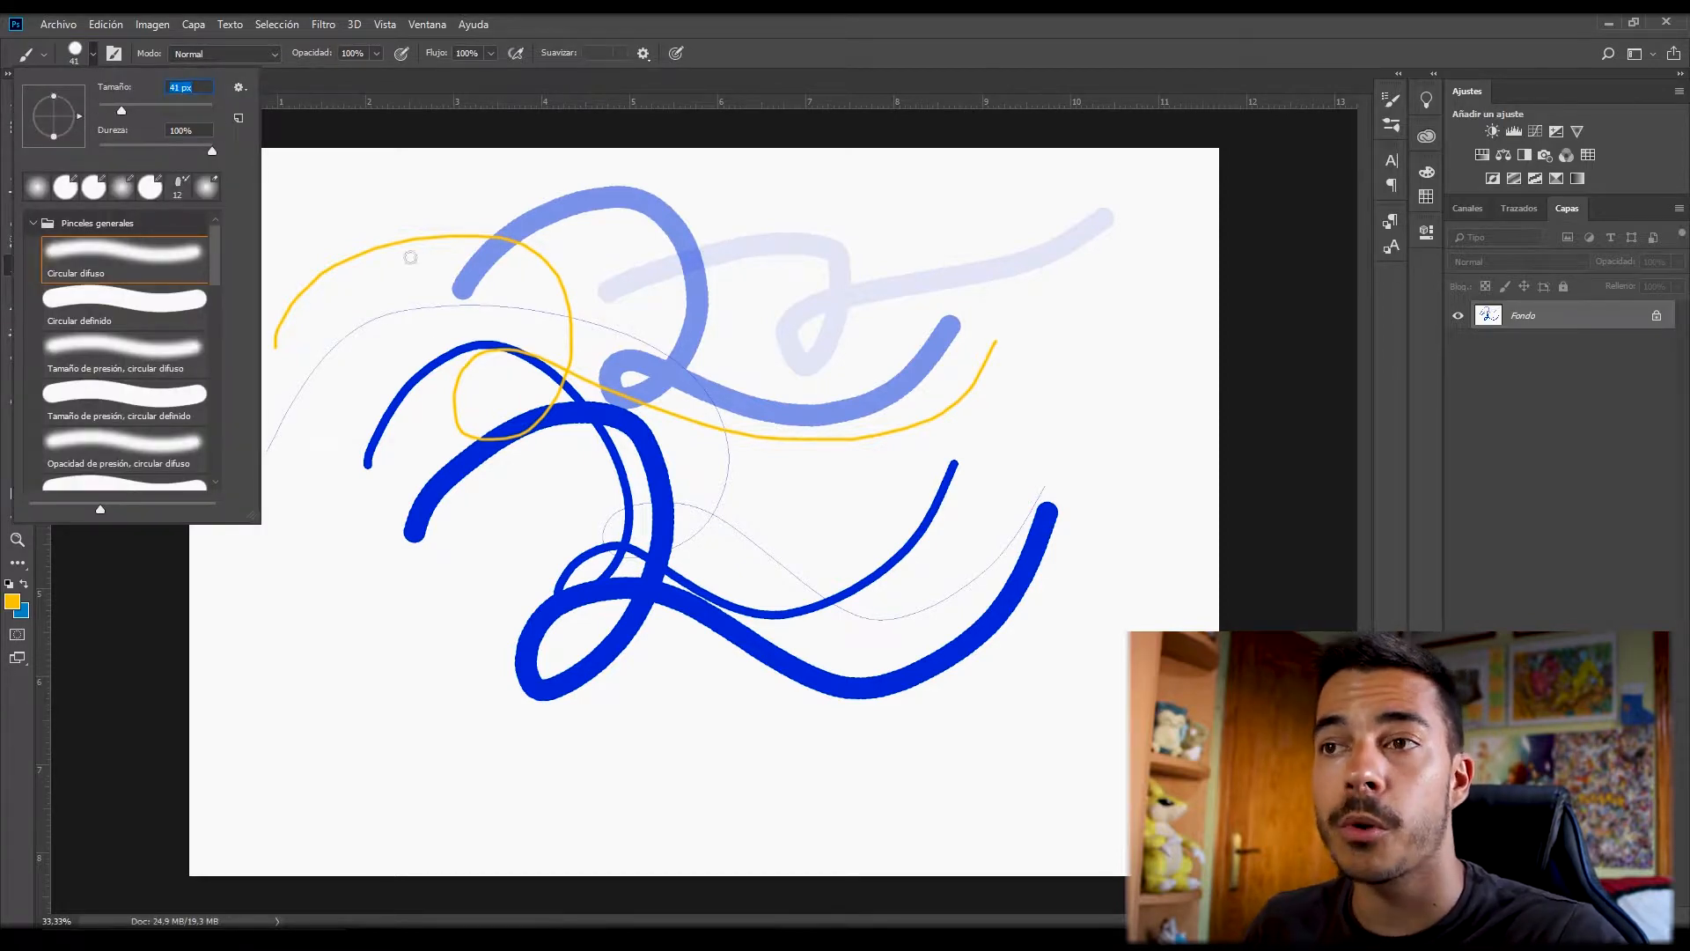
pyautogui.moveTo(383, 627)
pyautogui.mouseDown()
pyautogui.moveTo(486, 585)
pyautogui.moveTo(453, 686)
pyautogui.moveTo(932, 582)
pyautogui.mouseUp()
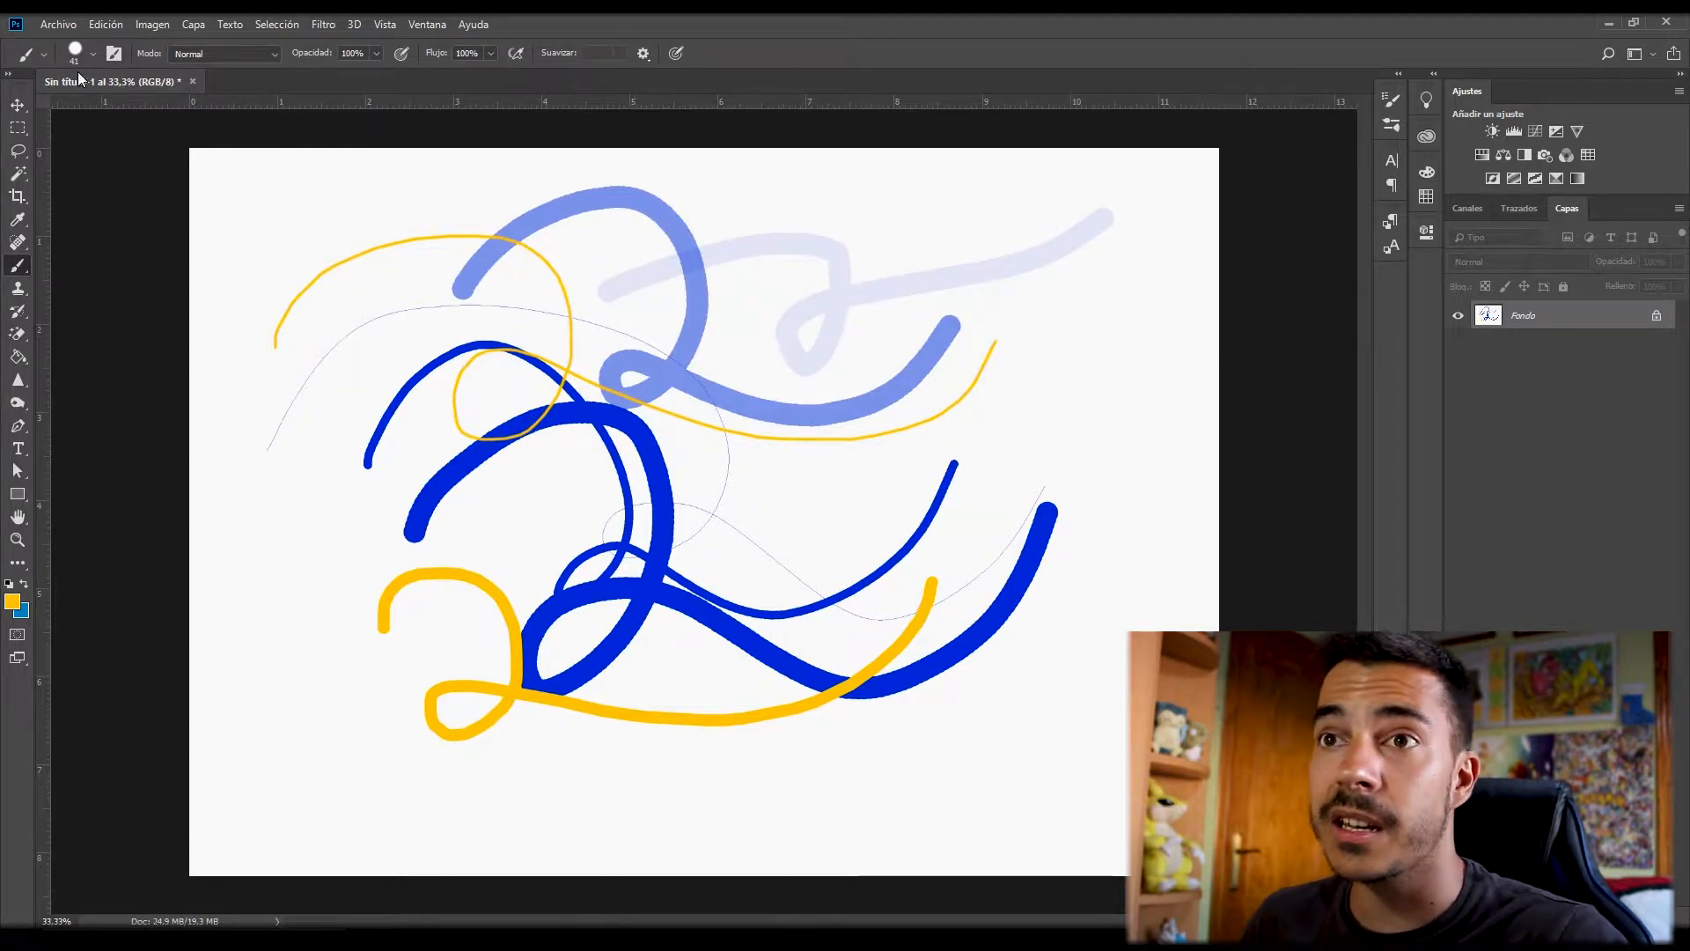
# - Set the brush hardness to 0% and paint a soft looping stroke across the upper canvas and a wavy one down its left edge
pyautogui.click(92, 53)
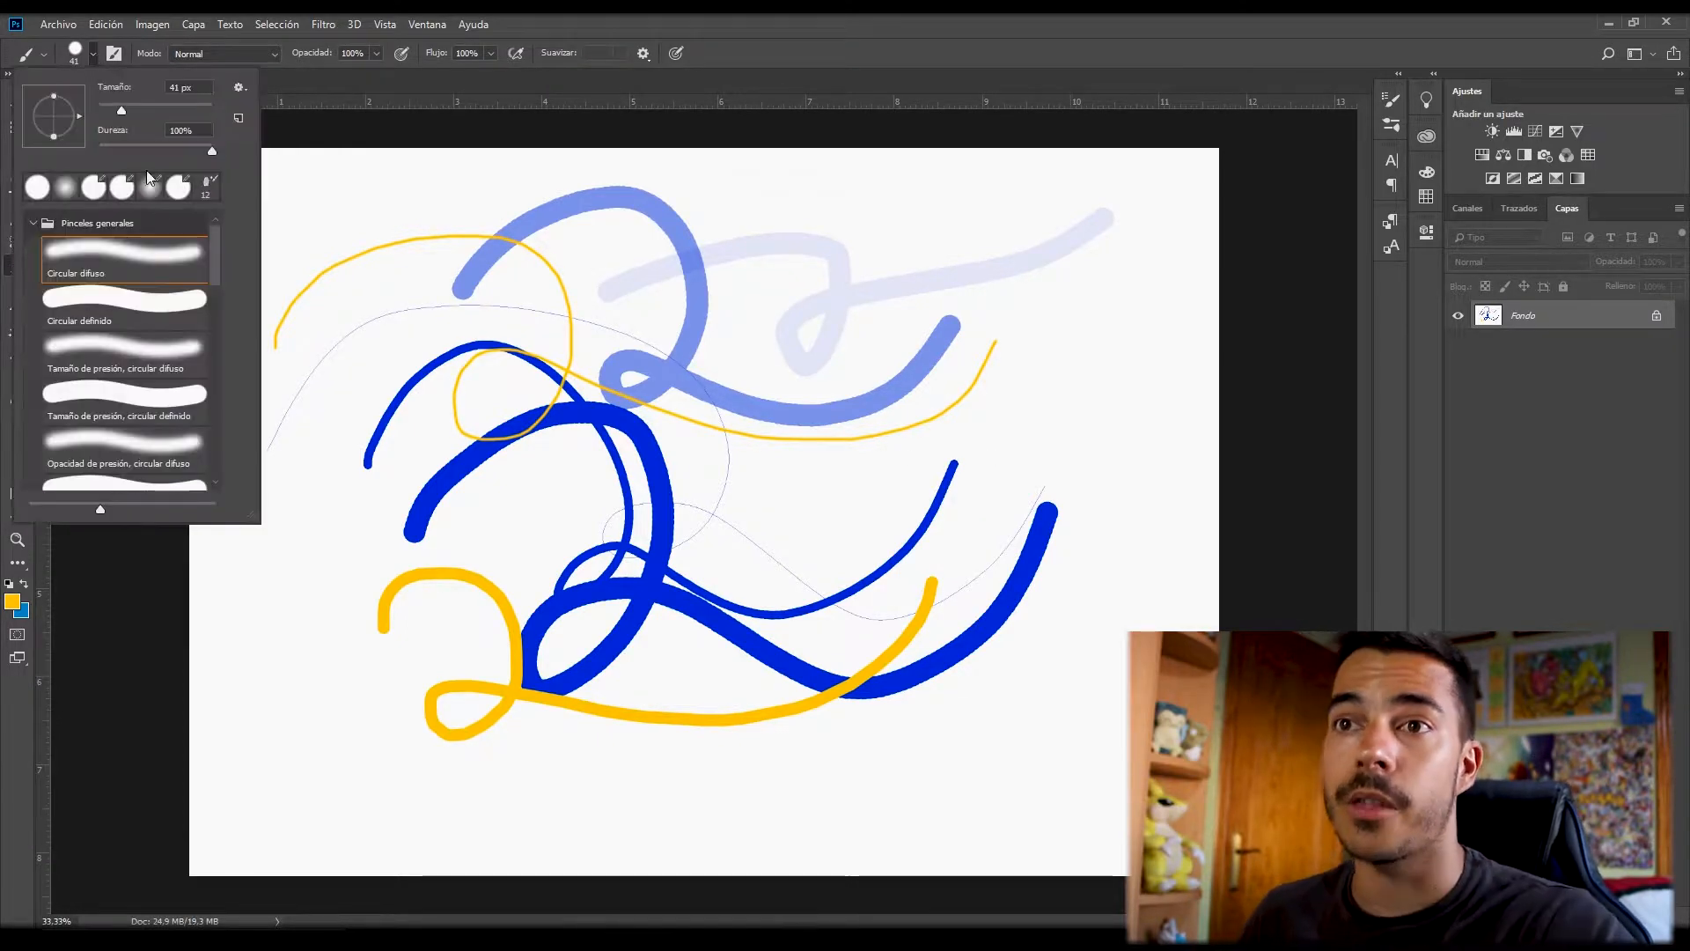
pyautogui.moveTo(210, 149); pyautogui.dragTo(87, 151)
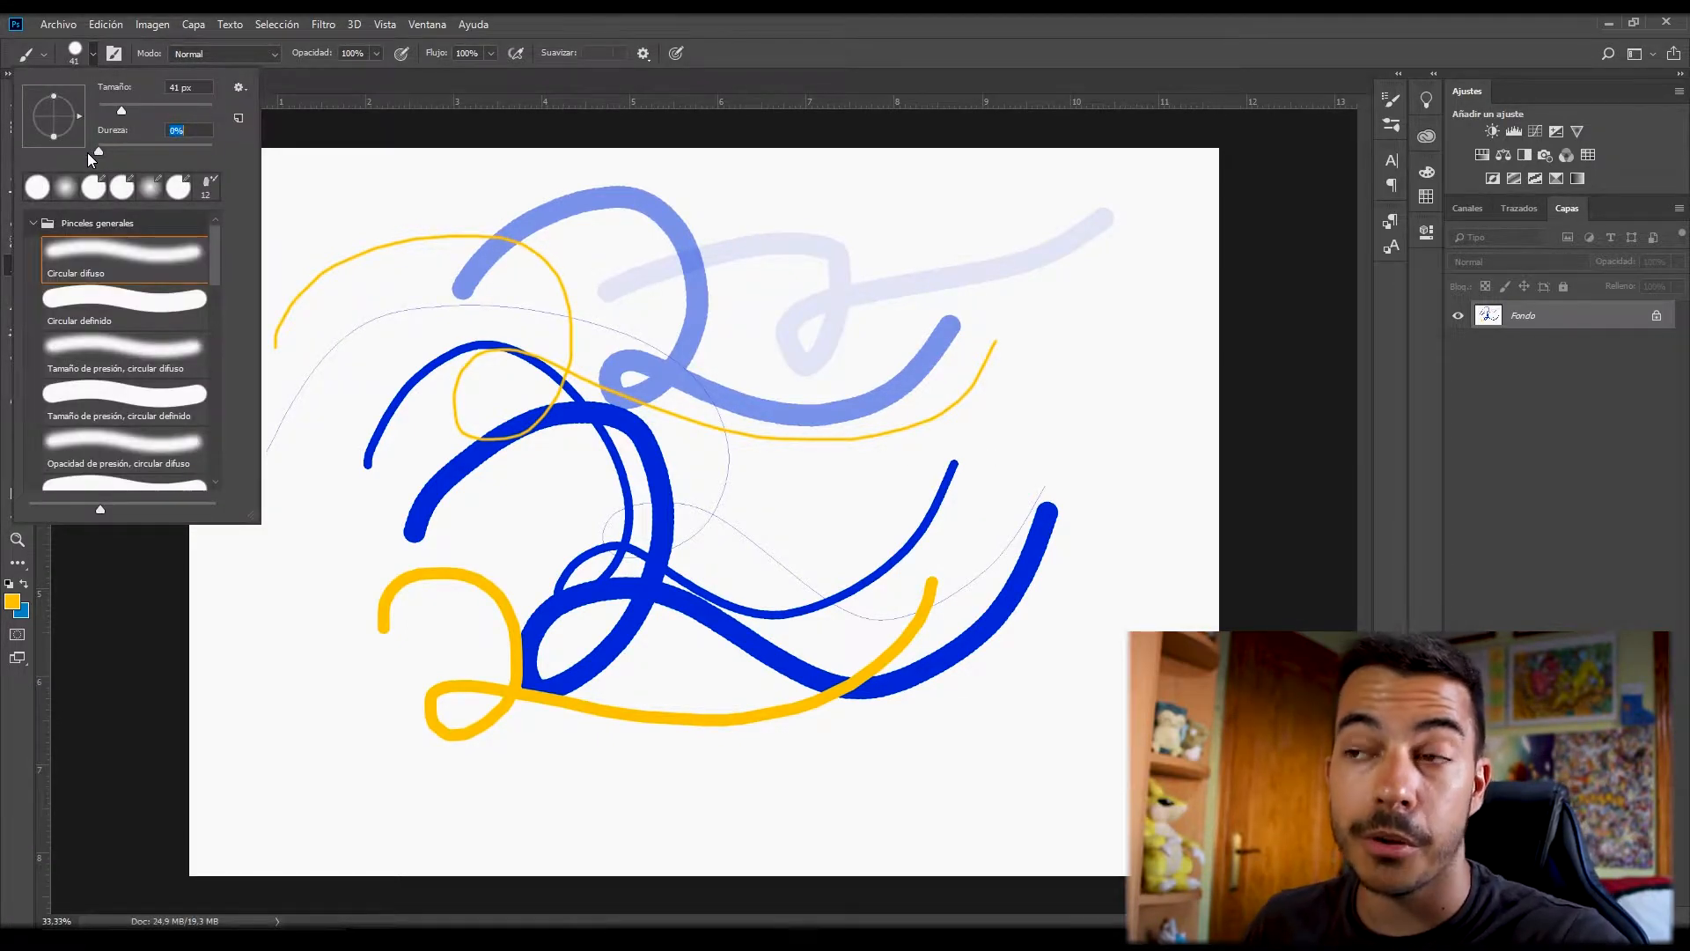
pyautogui.click(852, 207)
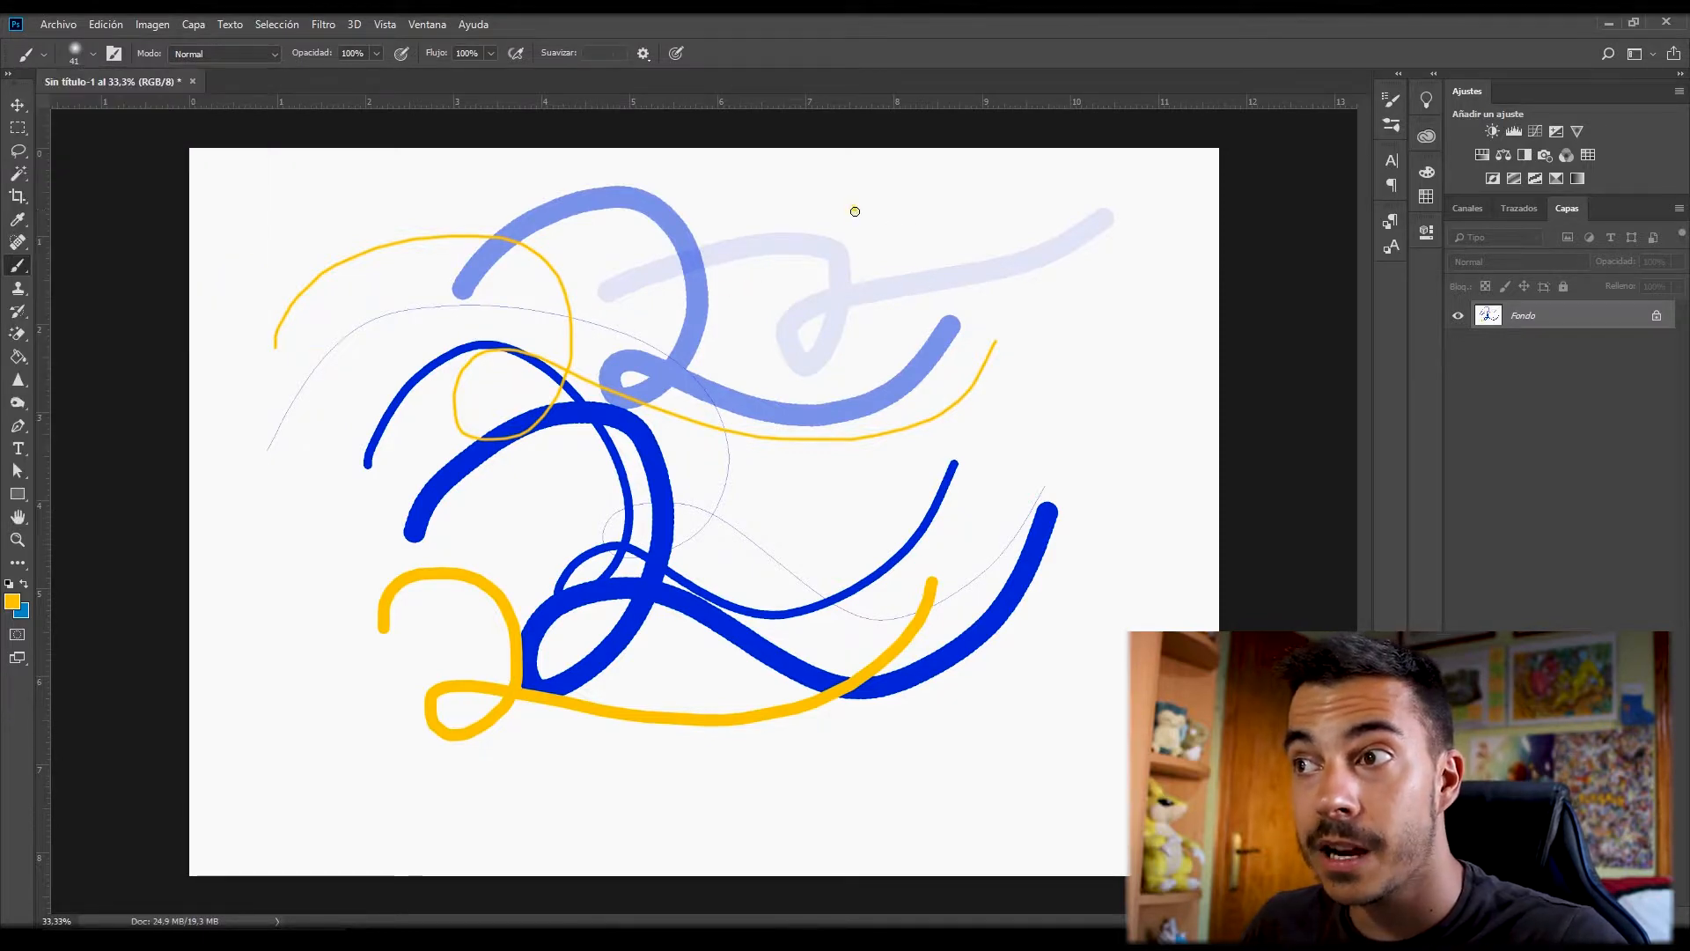
pyautogui.moveTo(854, 208)
pyautogui.mouseDown()
pyautogui.moveTo(867, 321)
pyautogui.moveTo(772, 431)
pyautogui.moveTo(600, 409)
pyautogui.moveTo(574, 304)
pyautogui.moveTo(750, 309)
pyautogui.moveTo(808, 492)
pyautogui.moveTo(974, 453)
pyautogui.moveTo(1078, 344)
pyautogui.mouseUp()
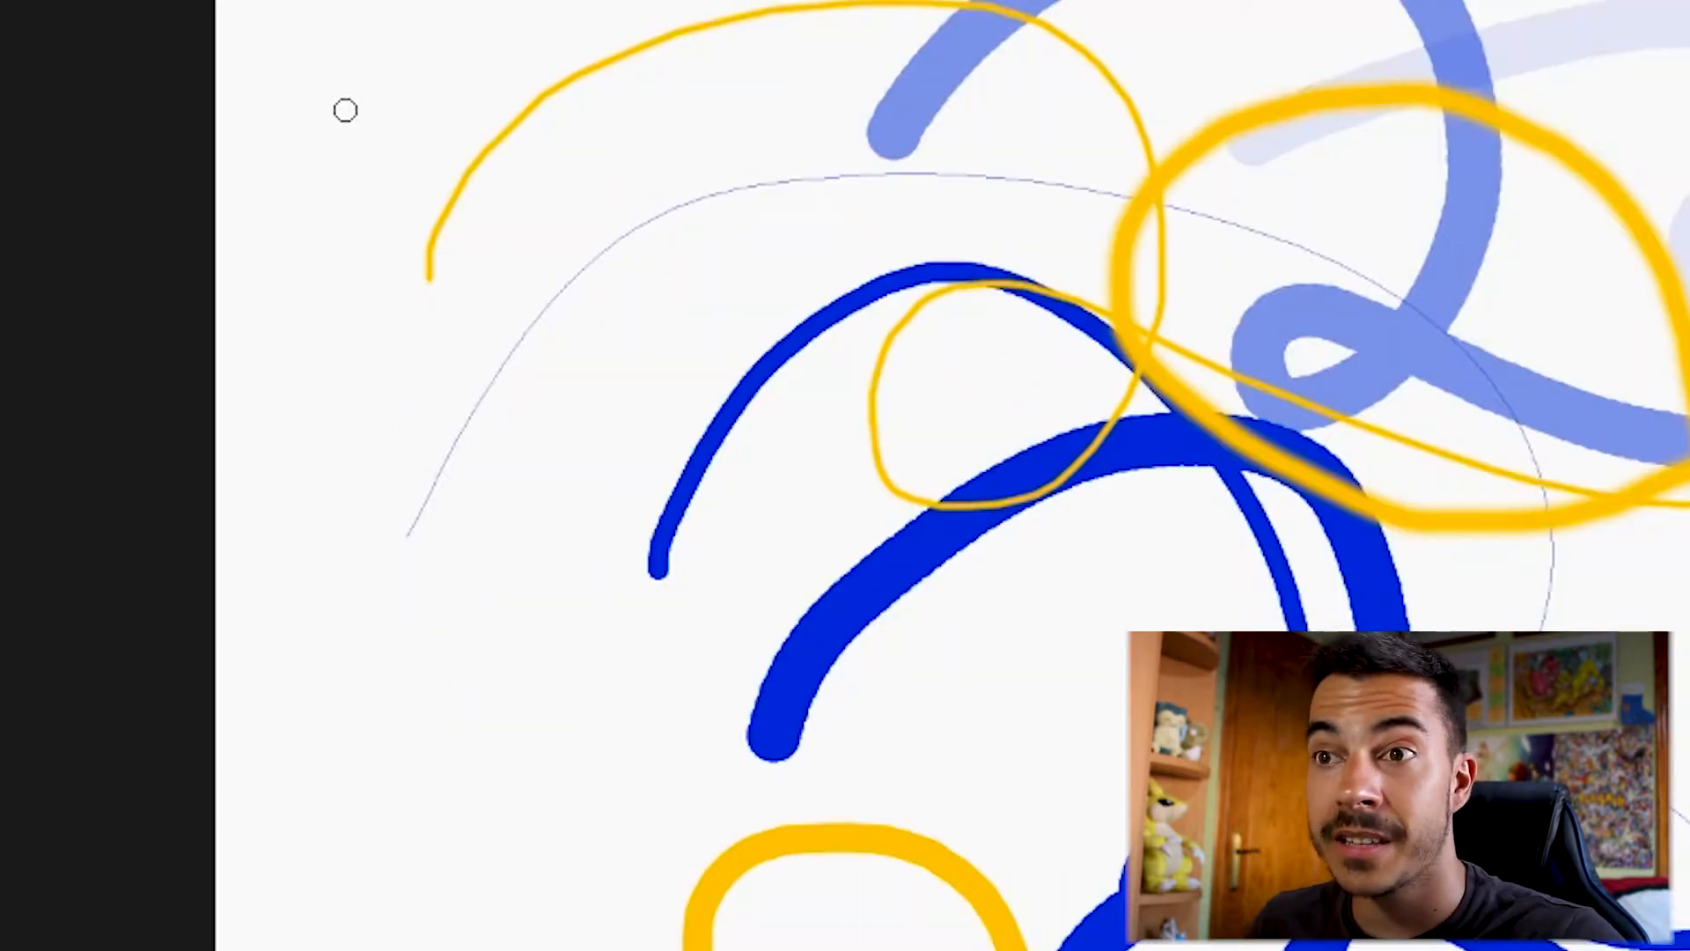
pyautogui.moveTo(254, 249)
pyautogui.mouseDown()
pyautogui.moveTo(235, 393)
pyautogui.moveTo(242, 586)
pyautogui.moveTo(308, 684)
pyautogui.mouseUp()
# - Choose the Cubo de pintura Kyle wet mixer brush and smudge a diagonal path from the canvas's upper left through the blue strokes
pyautogui.click(93, 54)
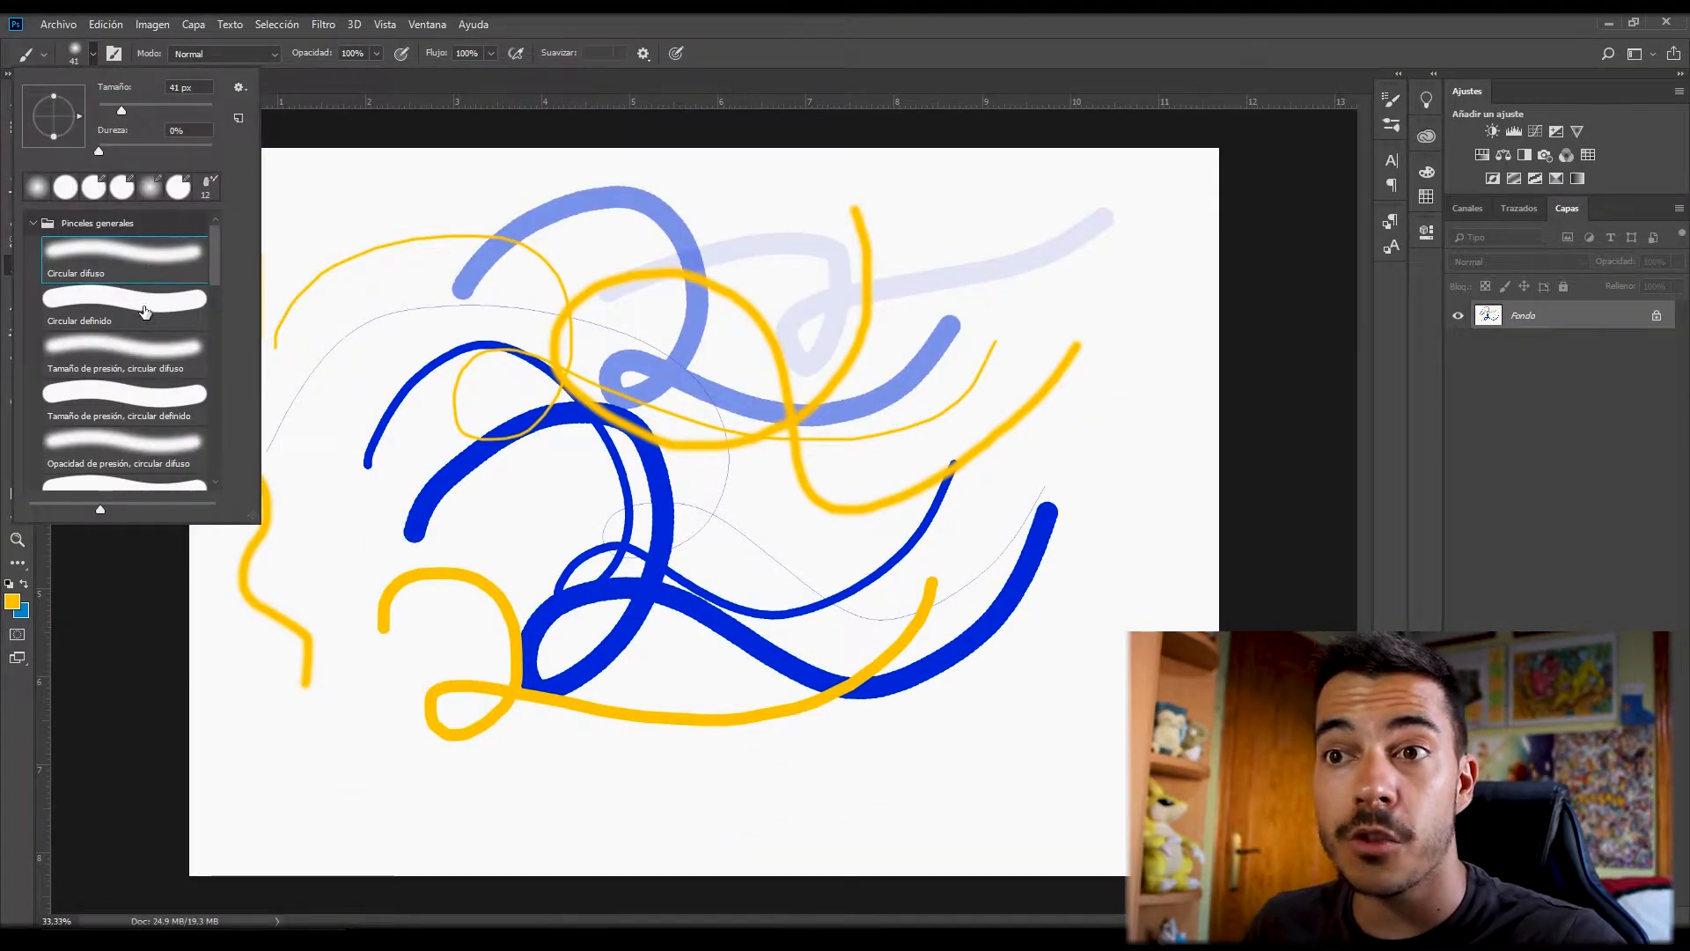
pyautogui.moveTo(213, 261); pyautogui.dragTo(220, 347)
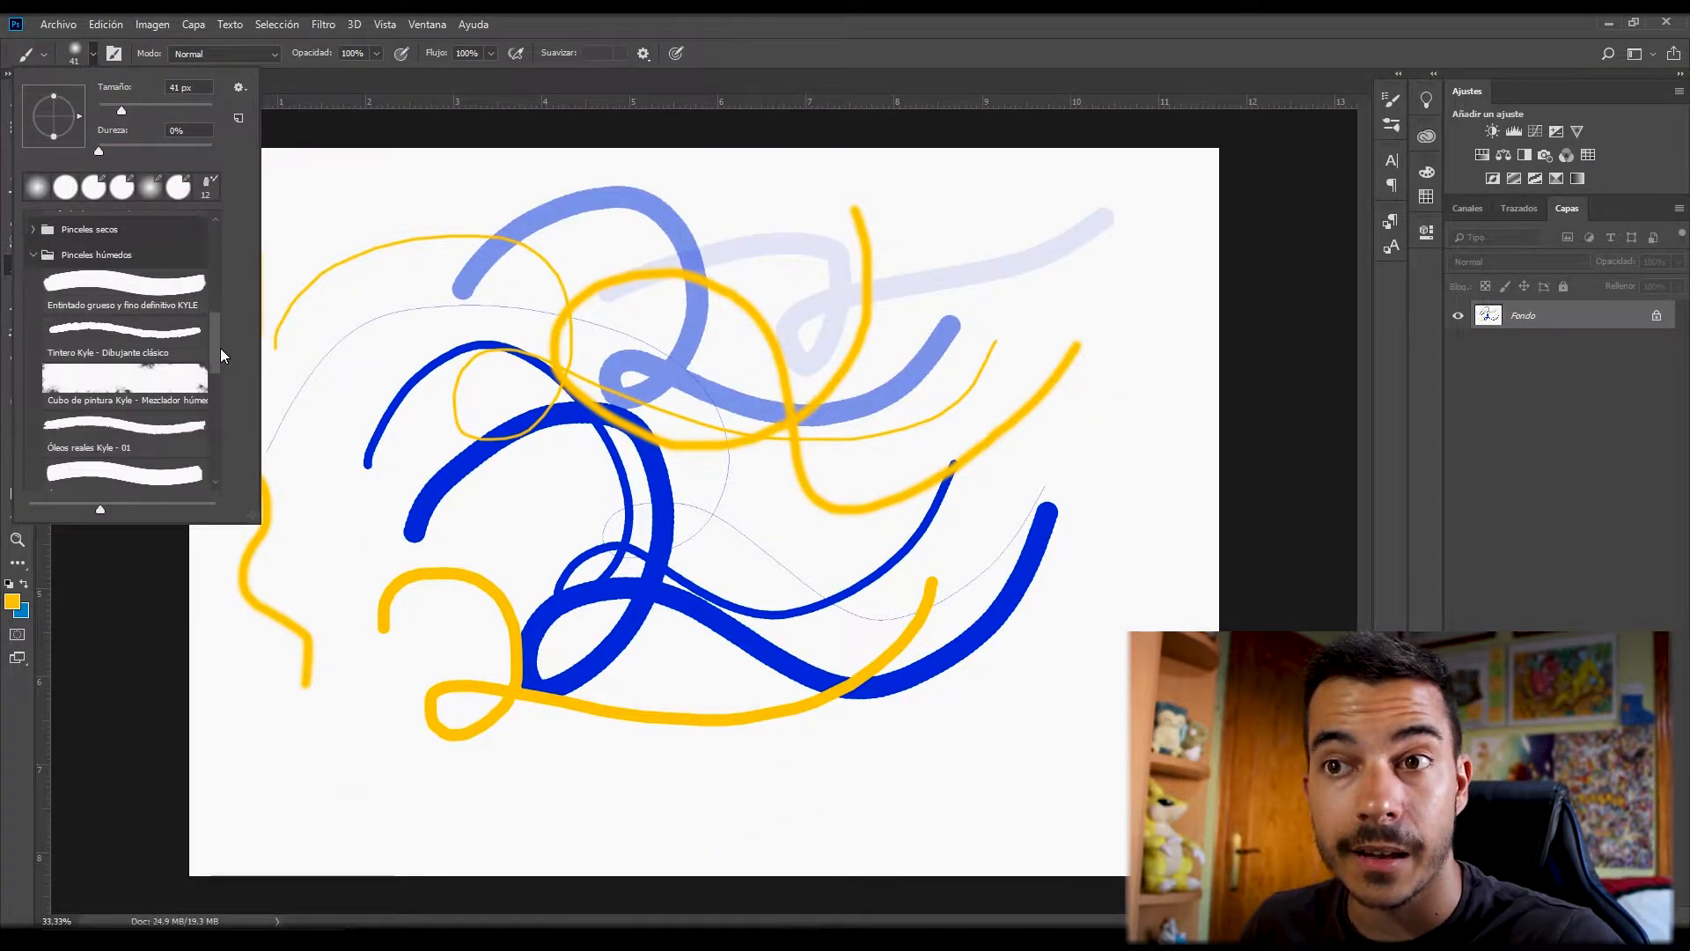
pyautogui.click(123, 387)
pyautogui.click(457, 214)
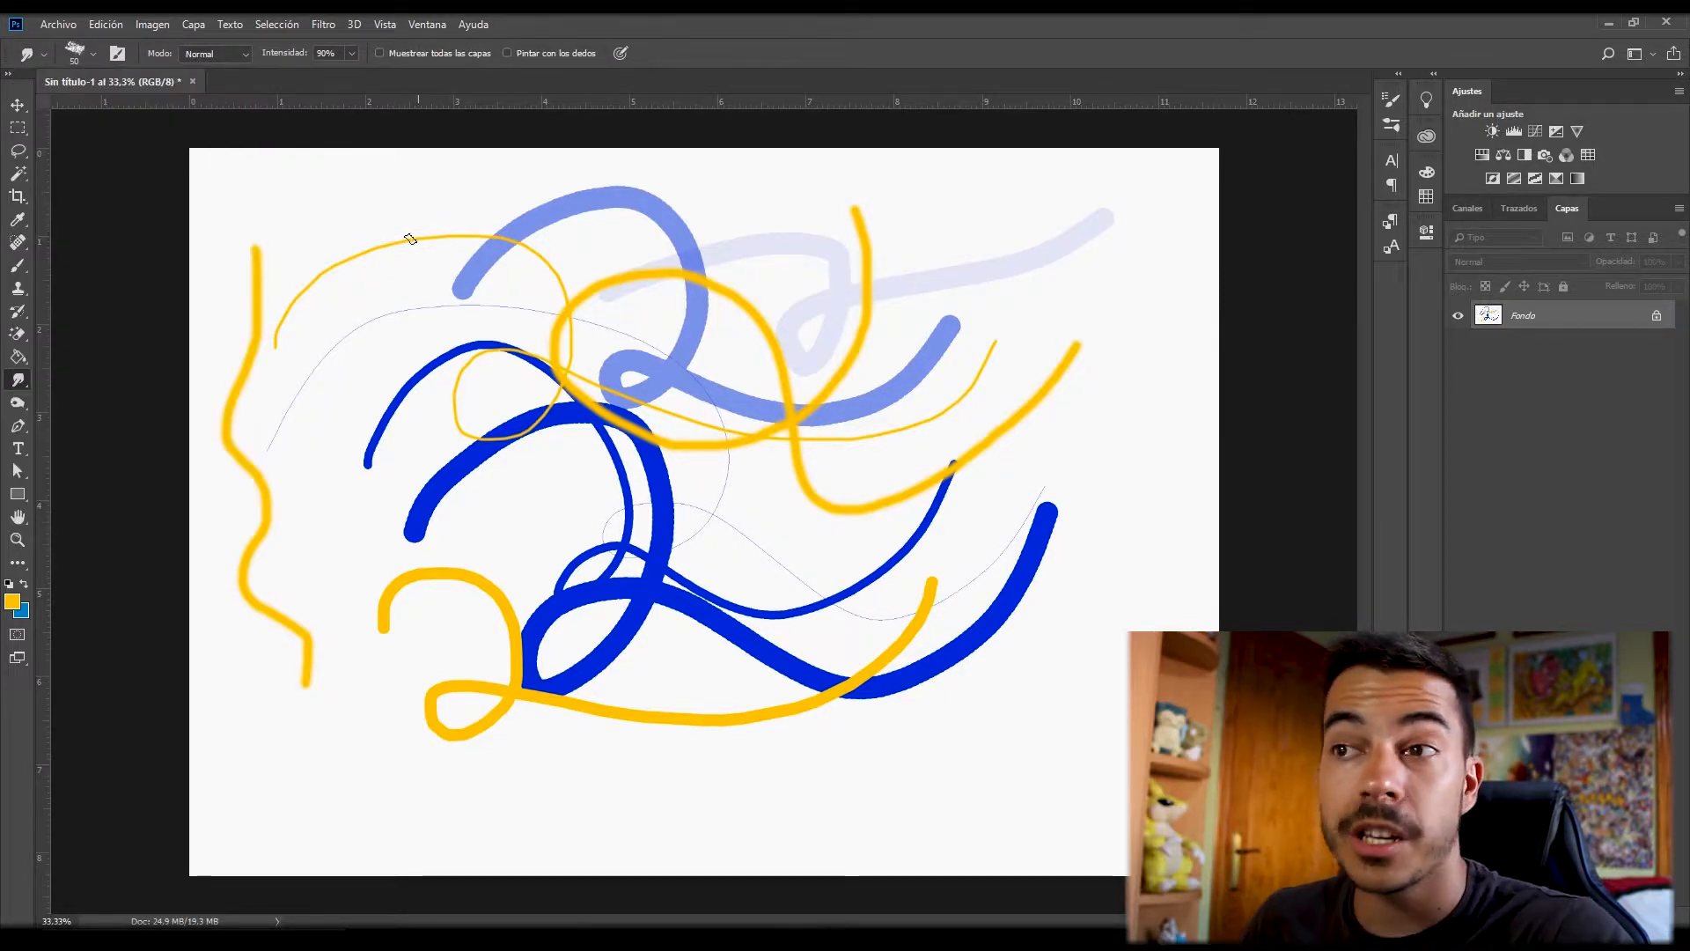
pyautogui.moveTo(492, 202)
pyautogui.mouseDown()
pyautogui.moveTo(435, 264)
pyautogui.moveTo(457, 431)
pyautogui.moveTo(640, 483)
pyautogui.moveTo(804, 568)
pyautogui.moveTo(832, 613)
pyautogui.mouseUp()
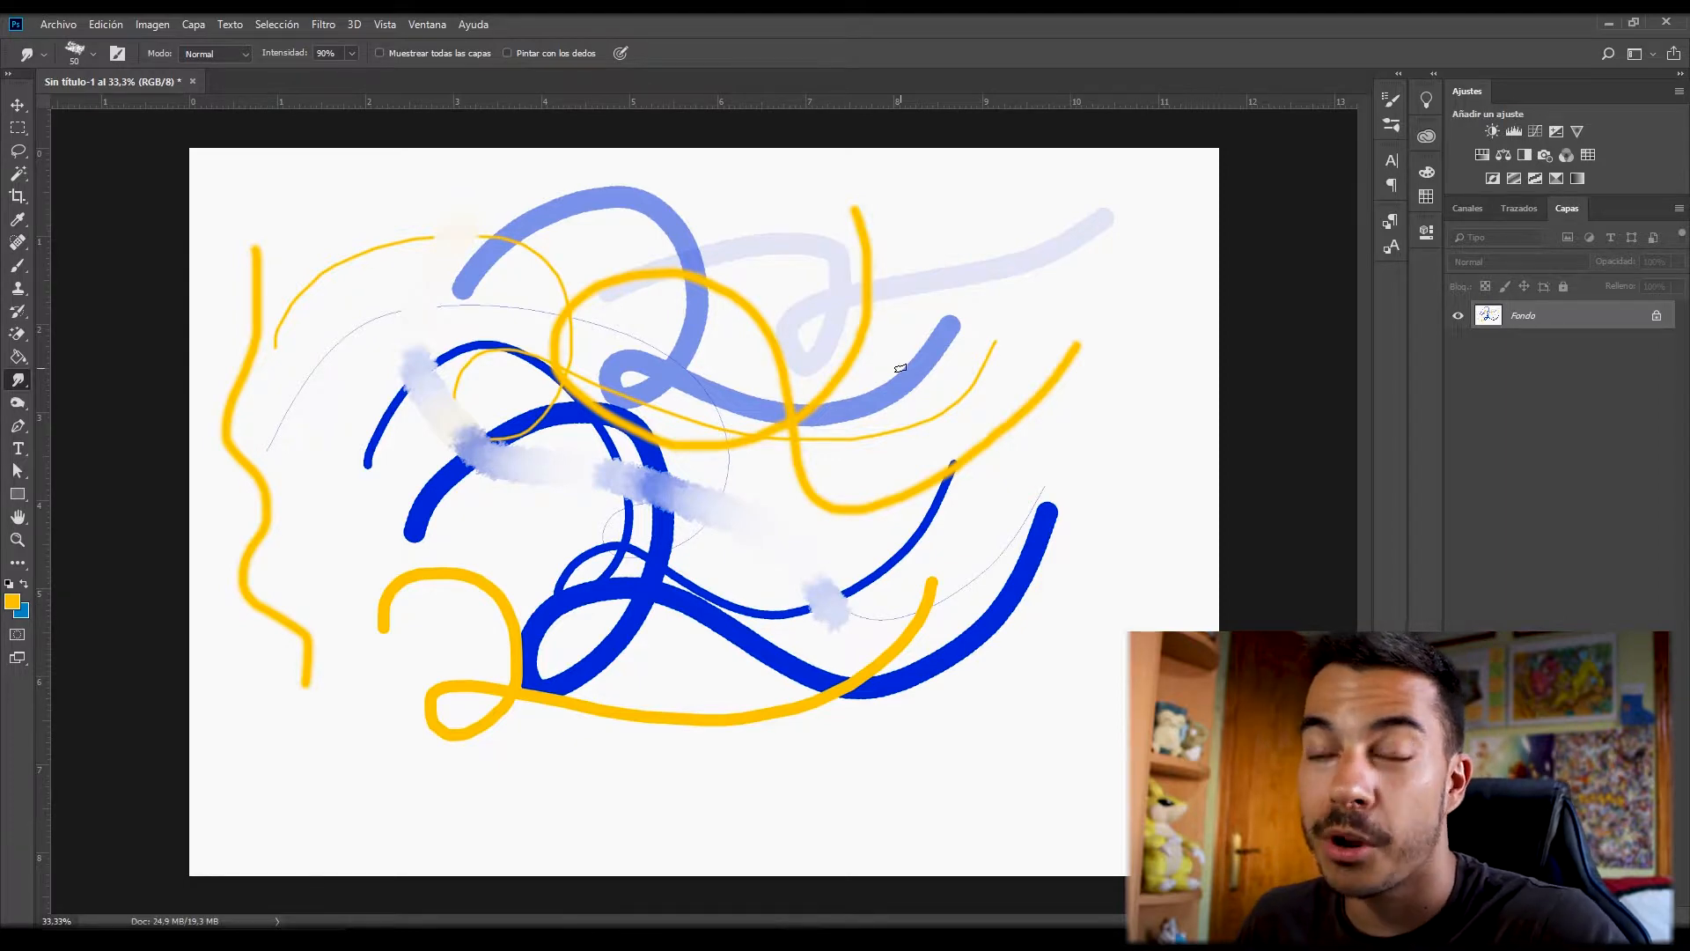
# - Choose the Mezclador impresionista Kyle 1 brush and smear a large C-shaped curve through the centre of the drawing
pyautogui.click(92, 54)
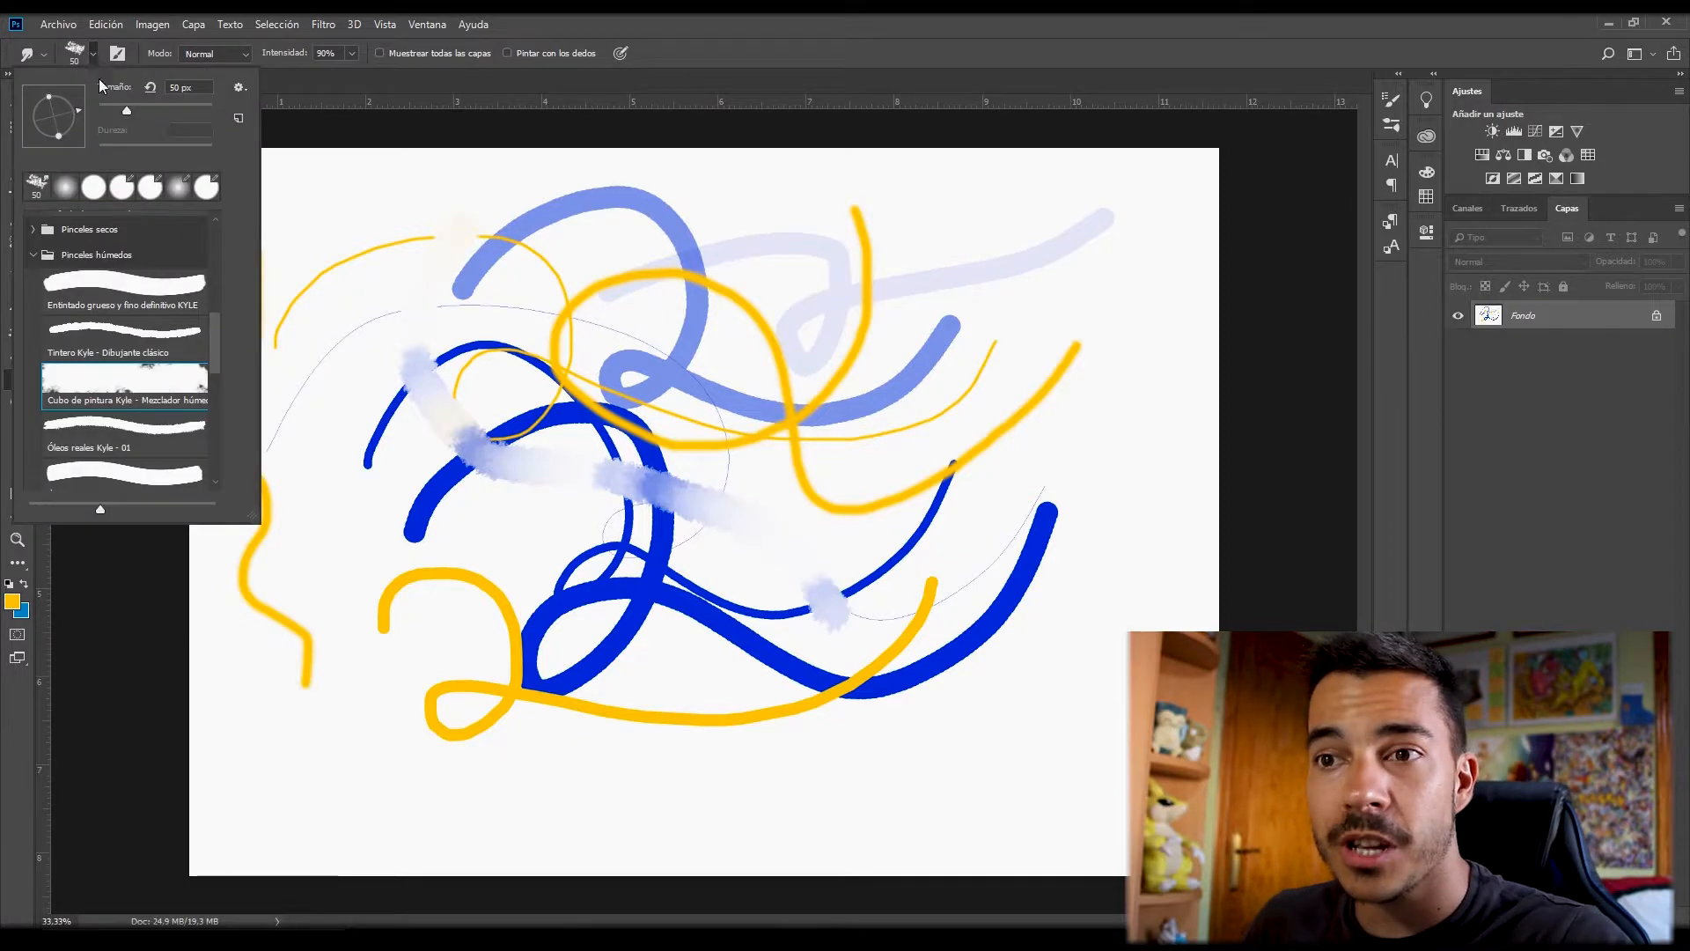
pyautogui.scroll(-3, 112, 414)
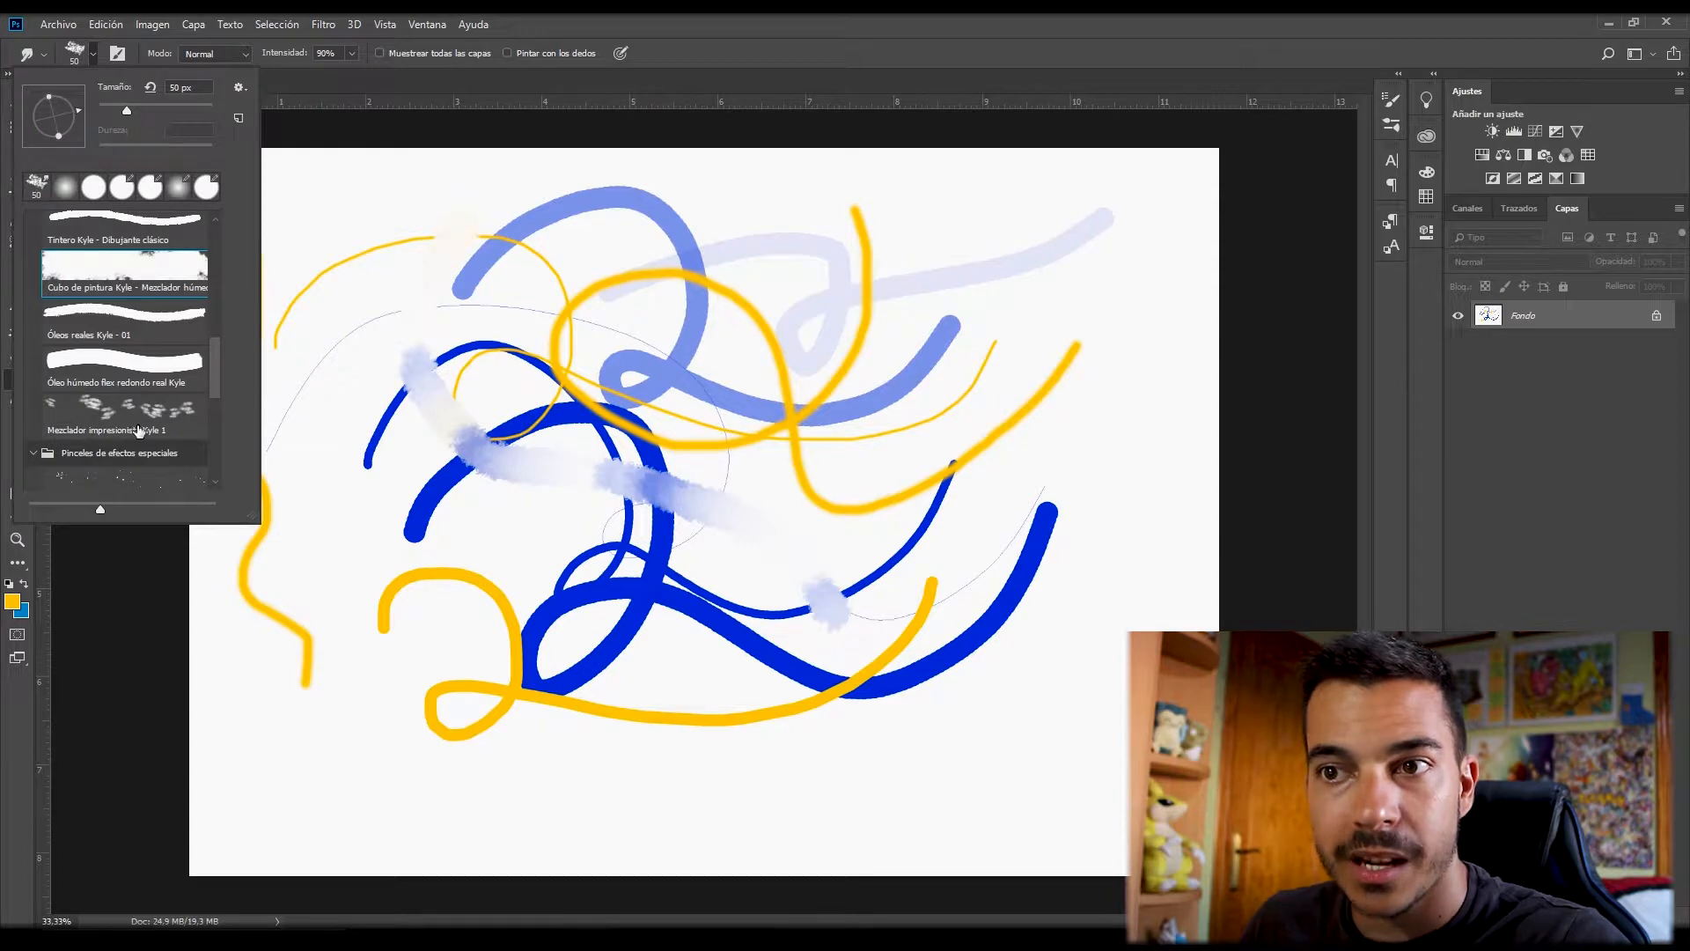
pyautogui.click(102, 421)
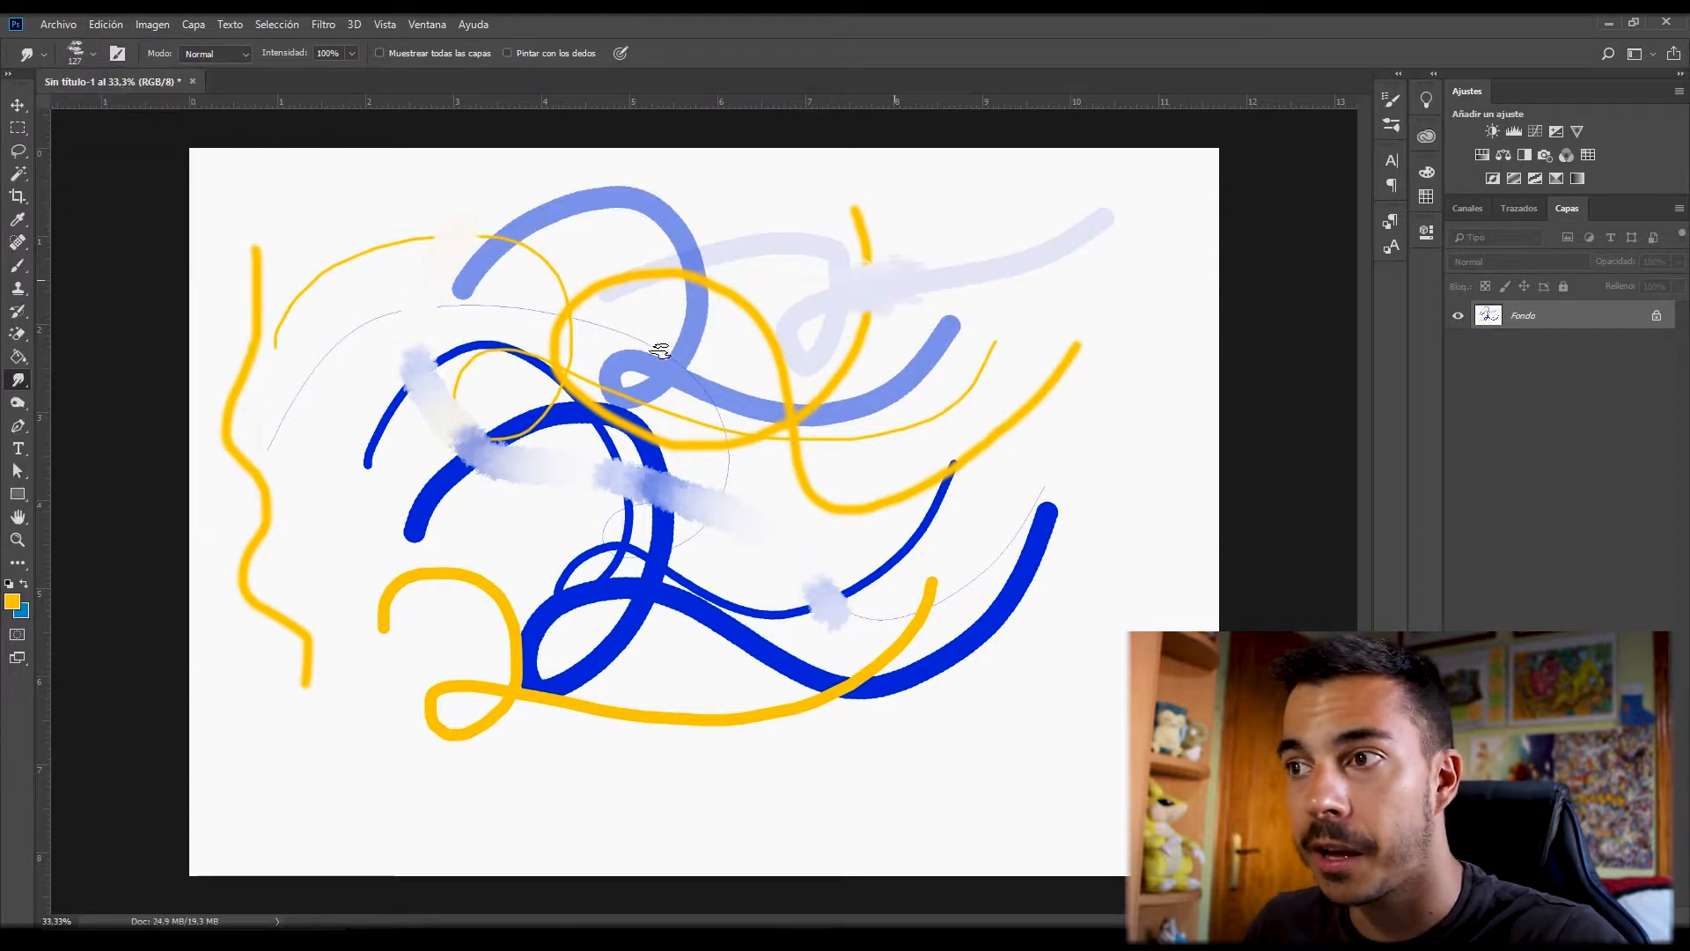
pyautogui.moveTo(907, 273); pyautogui.dragTo(550, 506)
pyautogui.moveTo(785, 731); pyautogui.dragTo(913, 710)
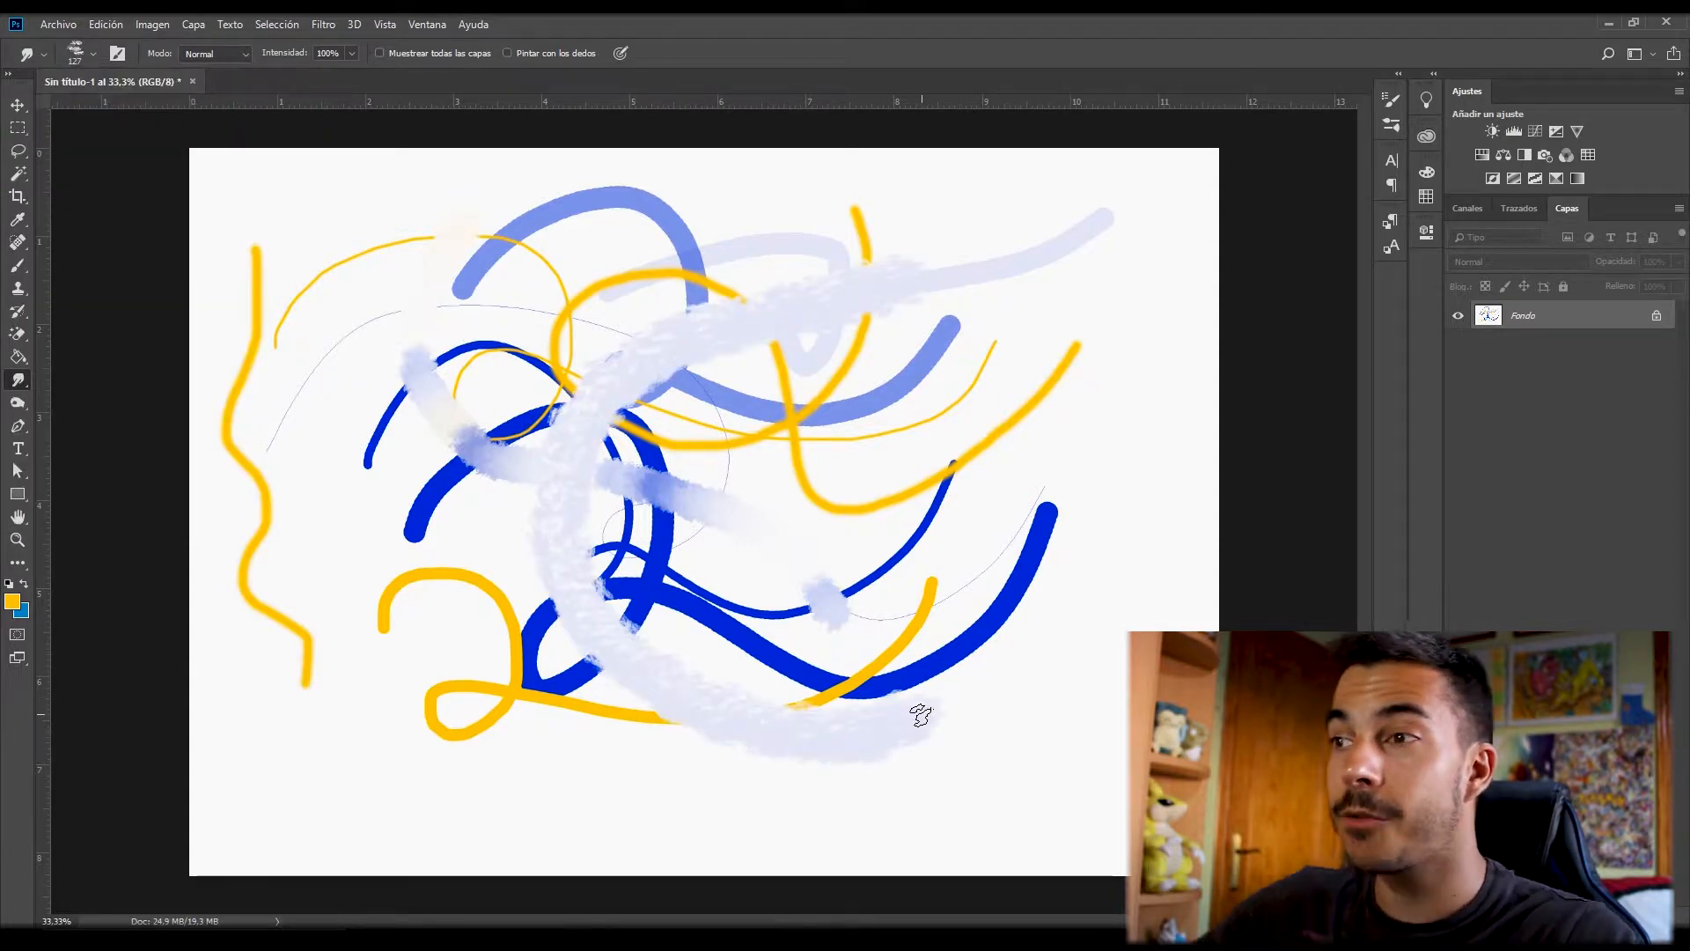
# - Switch from smudging to the standard Eraser tool rather than its background or magic variants
pyautogui.press('b')
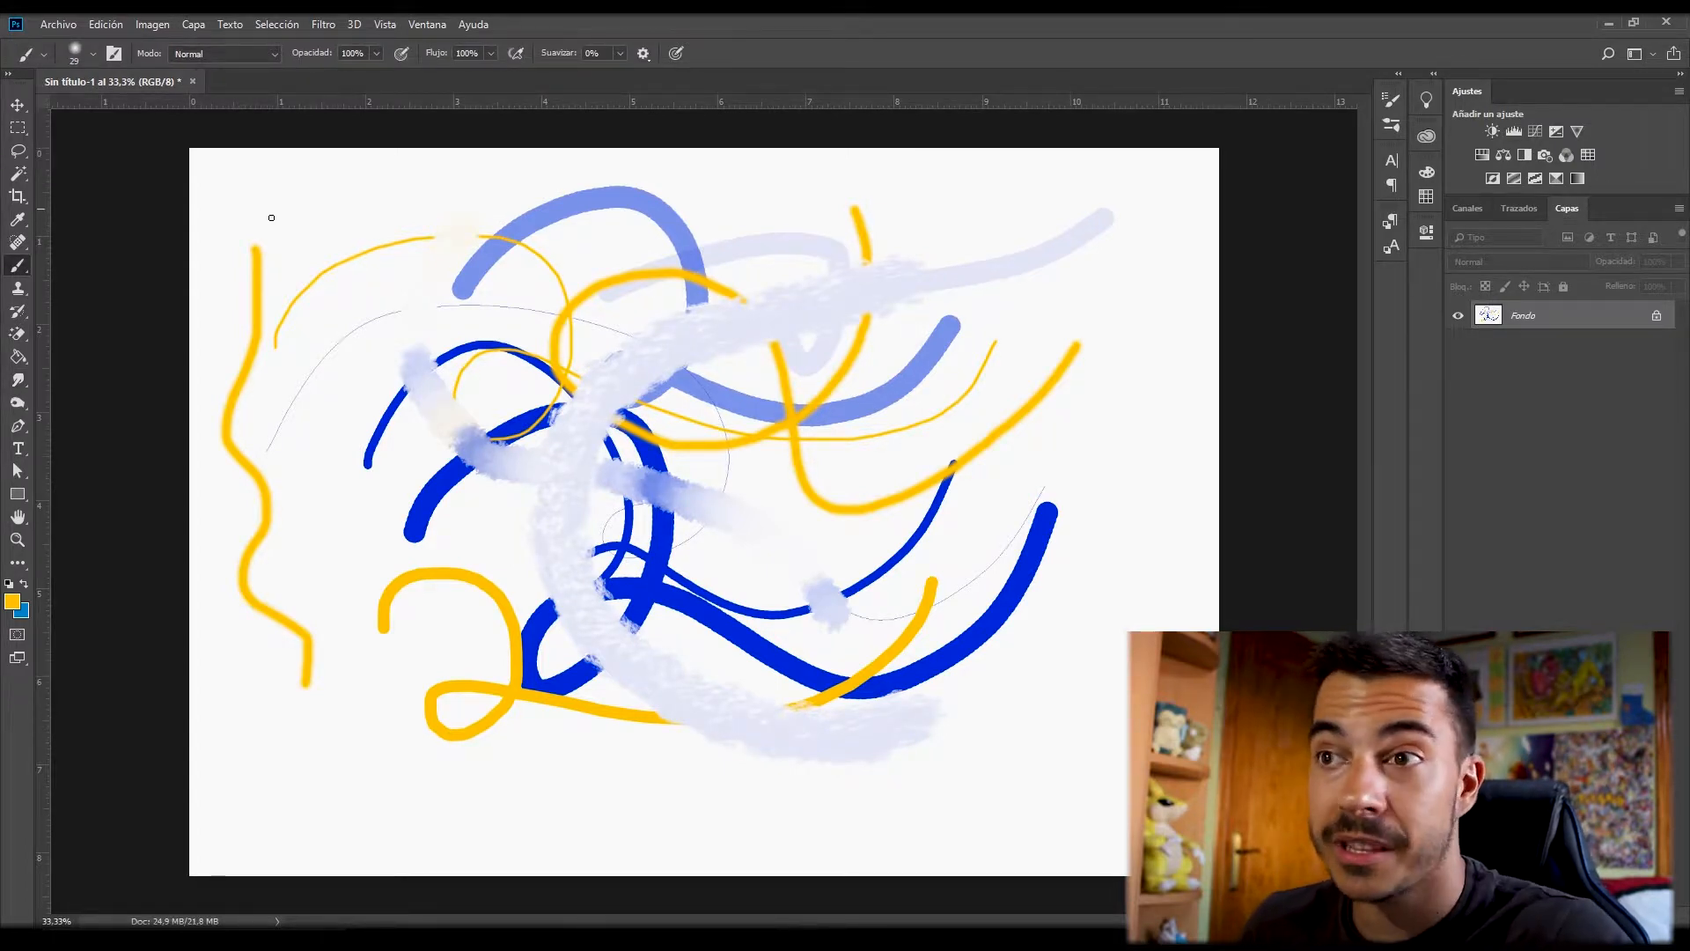
pyautogui.press('e')
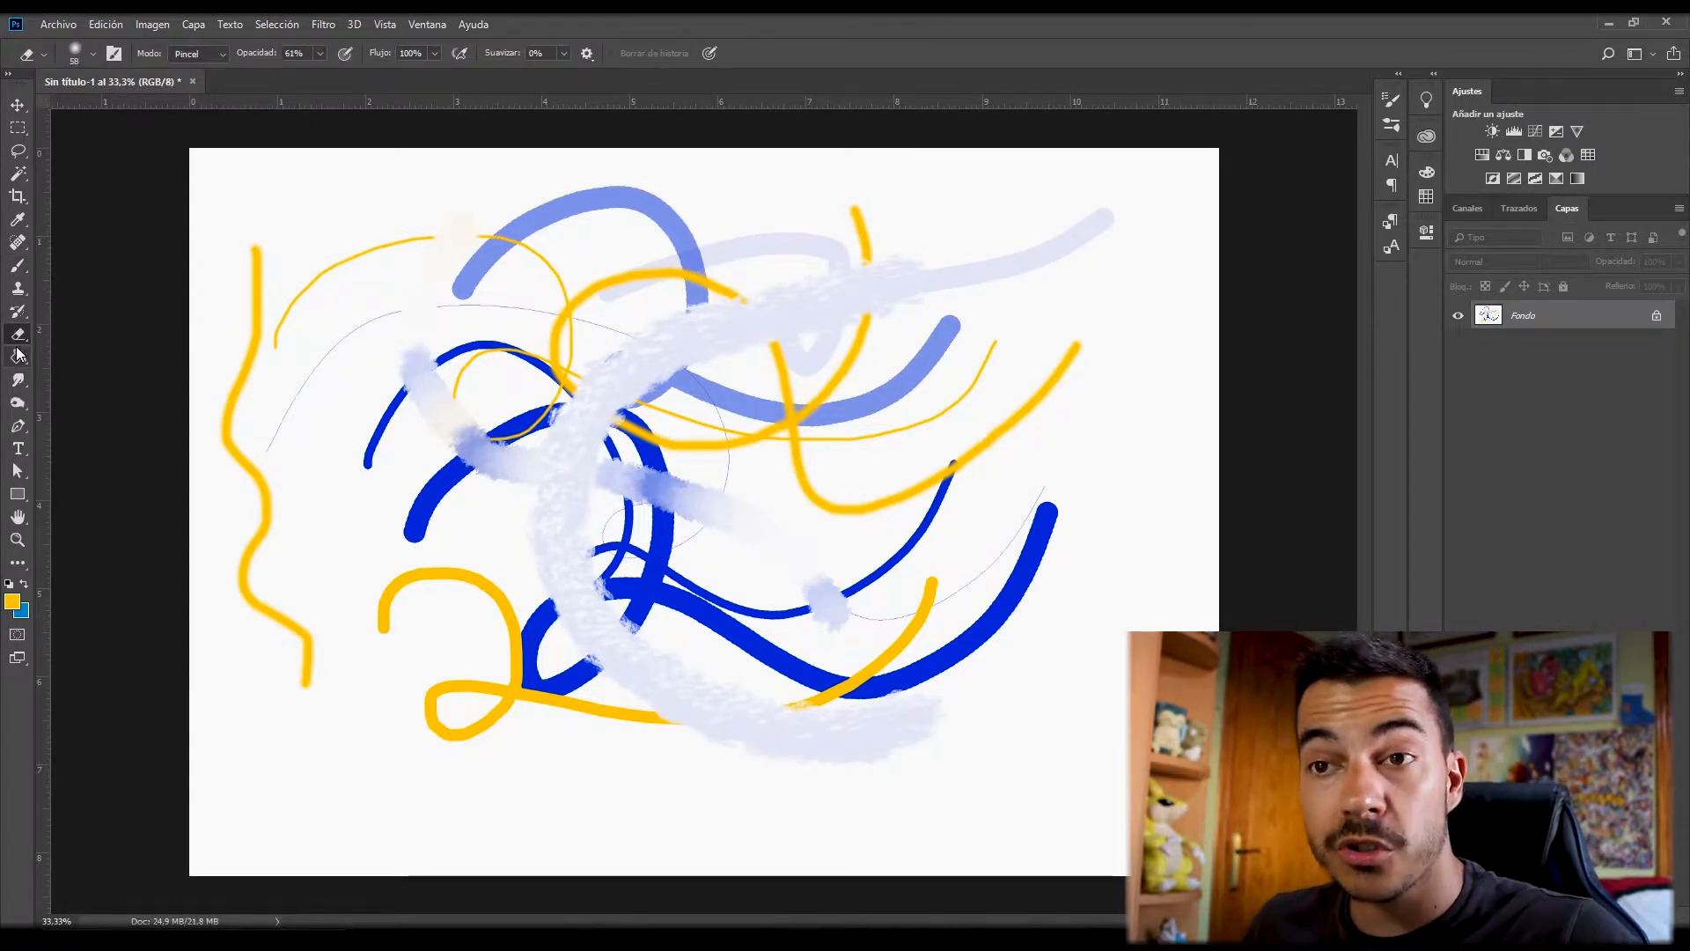
pyautogui.rightClick(18, 335)
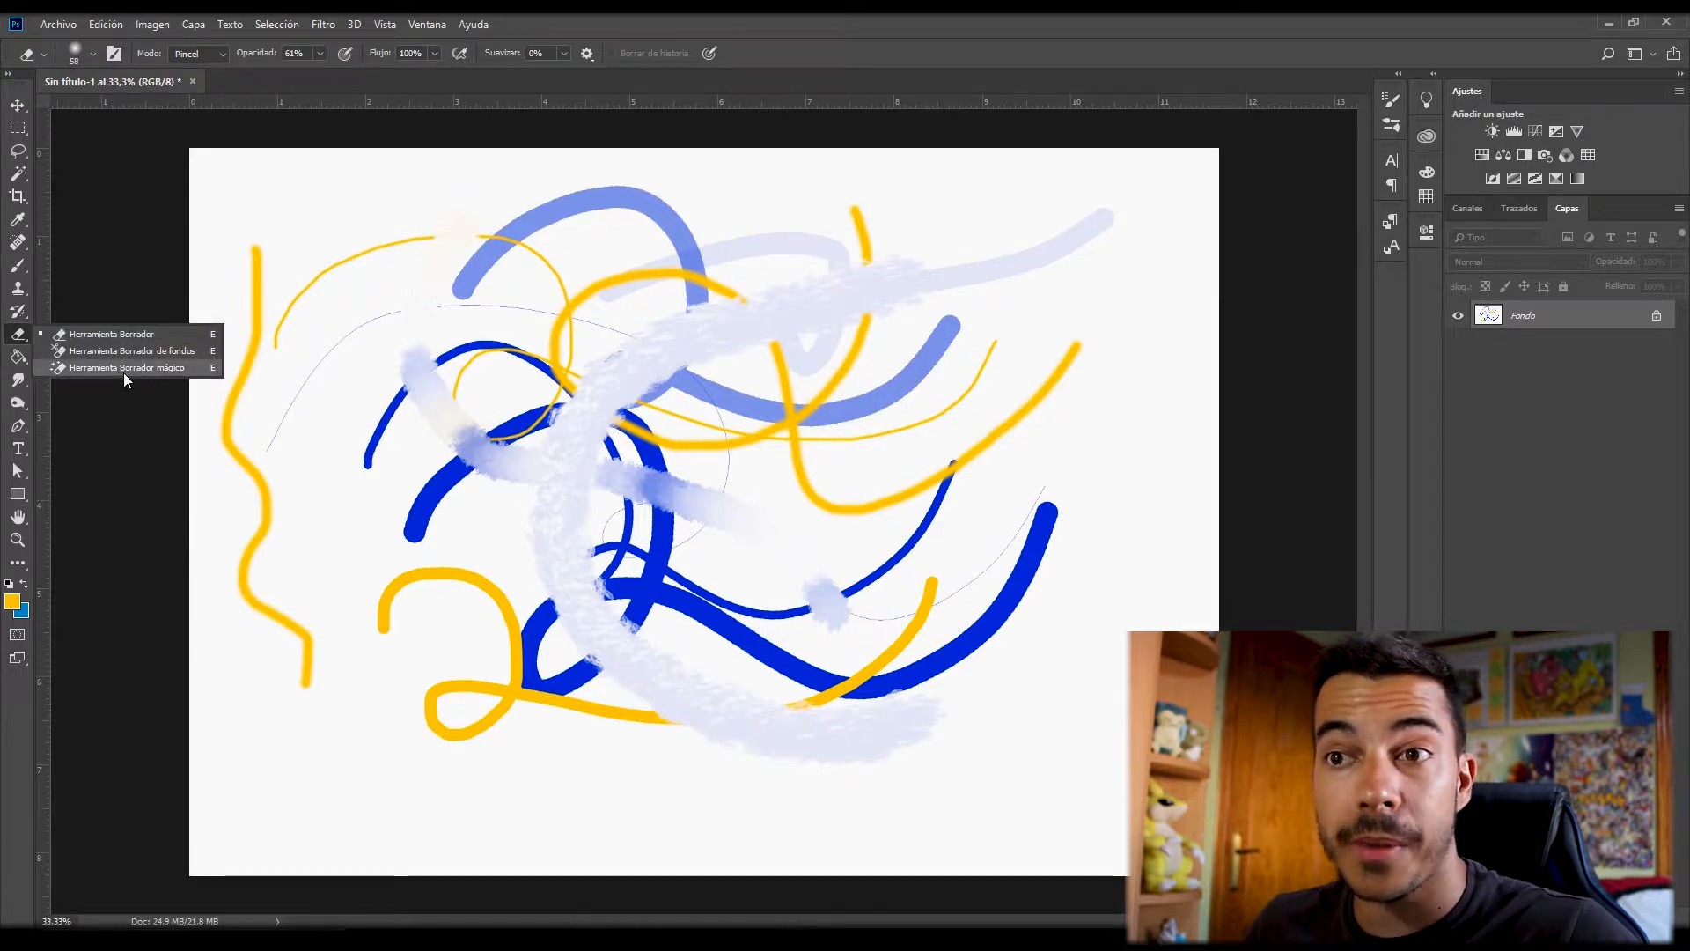
pyautogui.click(117, 335)
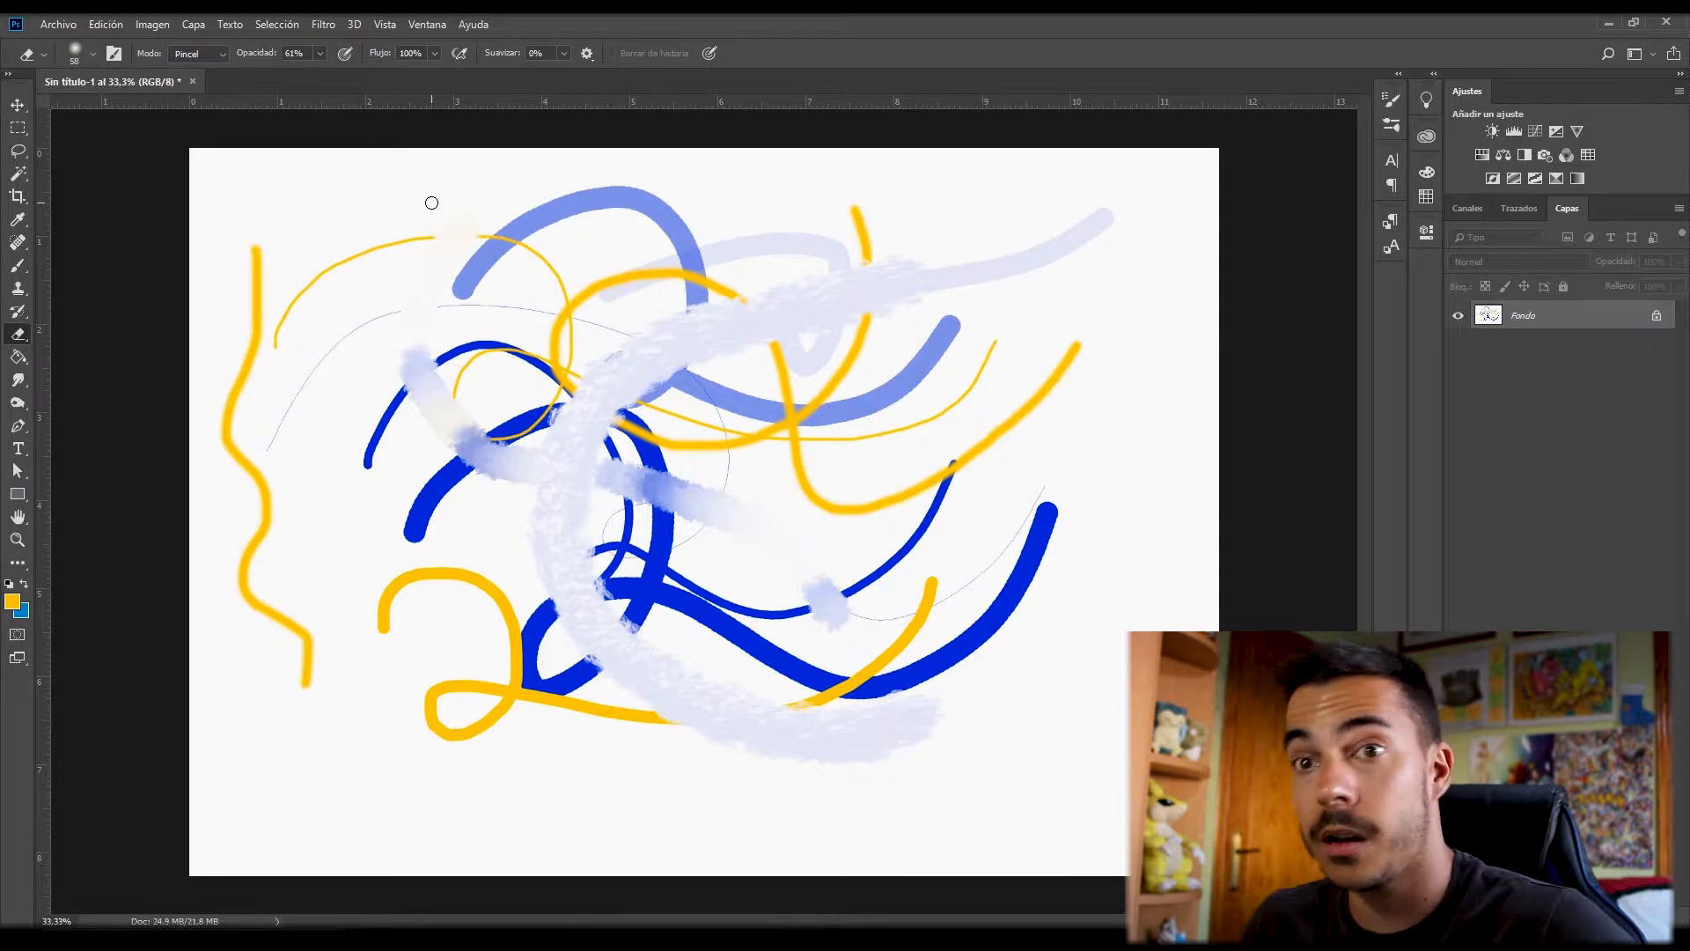
# - Try erasing freehand paths across the strokes in the canvas's upper-left area
pyautogui.moveTo(432, 203)
pyautogui.mouseDown()
pyautogui.moveTo(530, 194)
pyautogui.moveTo(626, 233)
pyautogui.moveTo(671, 290)
pyautogui.moveTo(678, 392)
pyautogui.mouseUp()
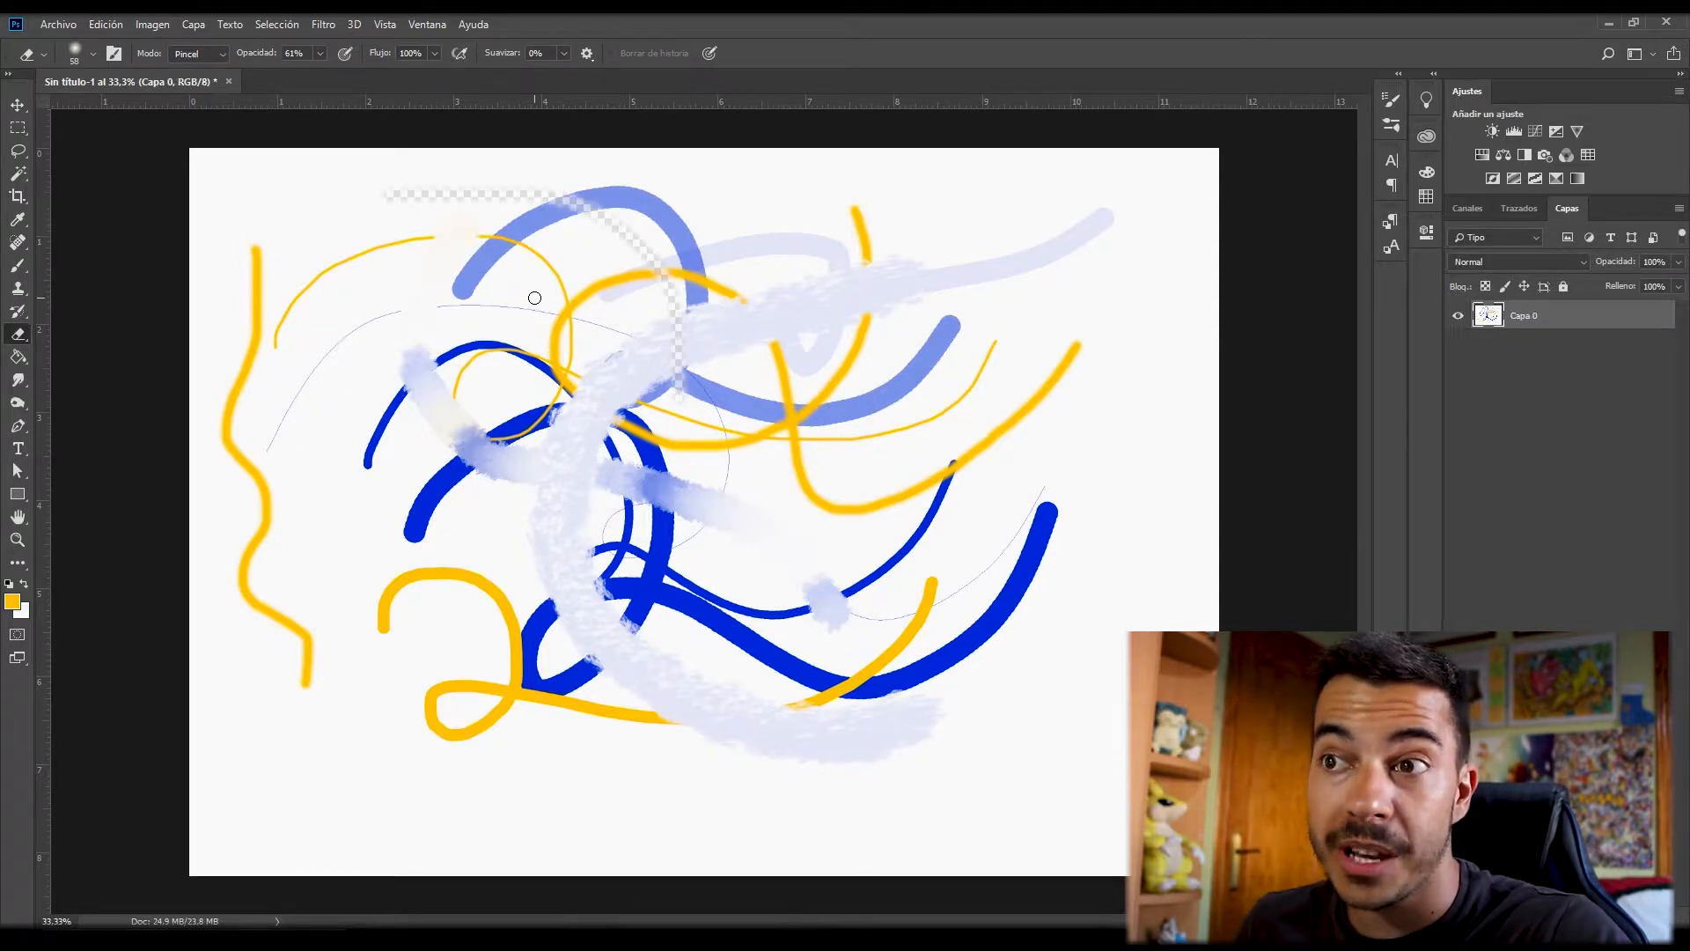
pyautogui.moveTo(479, 209)
pyautogui.mouseDown()
pyautogui.moveTo(474, 263)
pyautogui.moveTo(516, 261)
pyautogui.mouseUp()
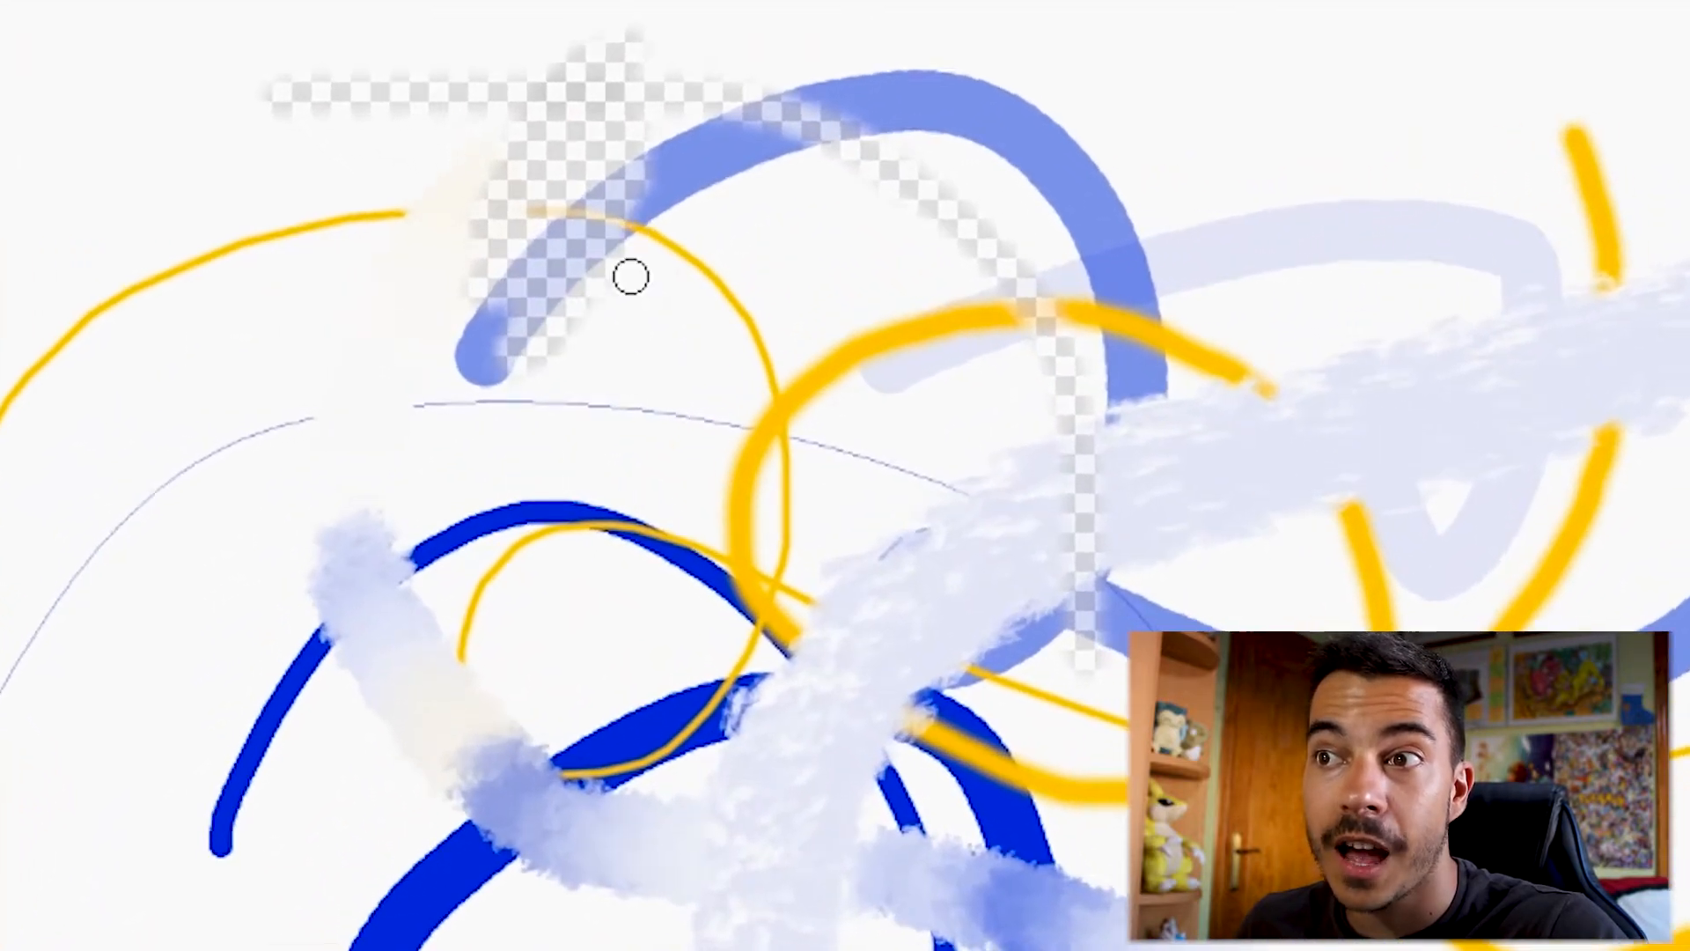
pyautogui.moveTo(631, 277)
pyautogui.mouseDown()
pyautogui.moveTo(626, 386)
pyautogui.moveTo(695, 334)
pyautogui.moveTo(824, 331)
pyautogui.moveTo(853, 446)
pyautogui.mouseUp()
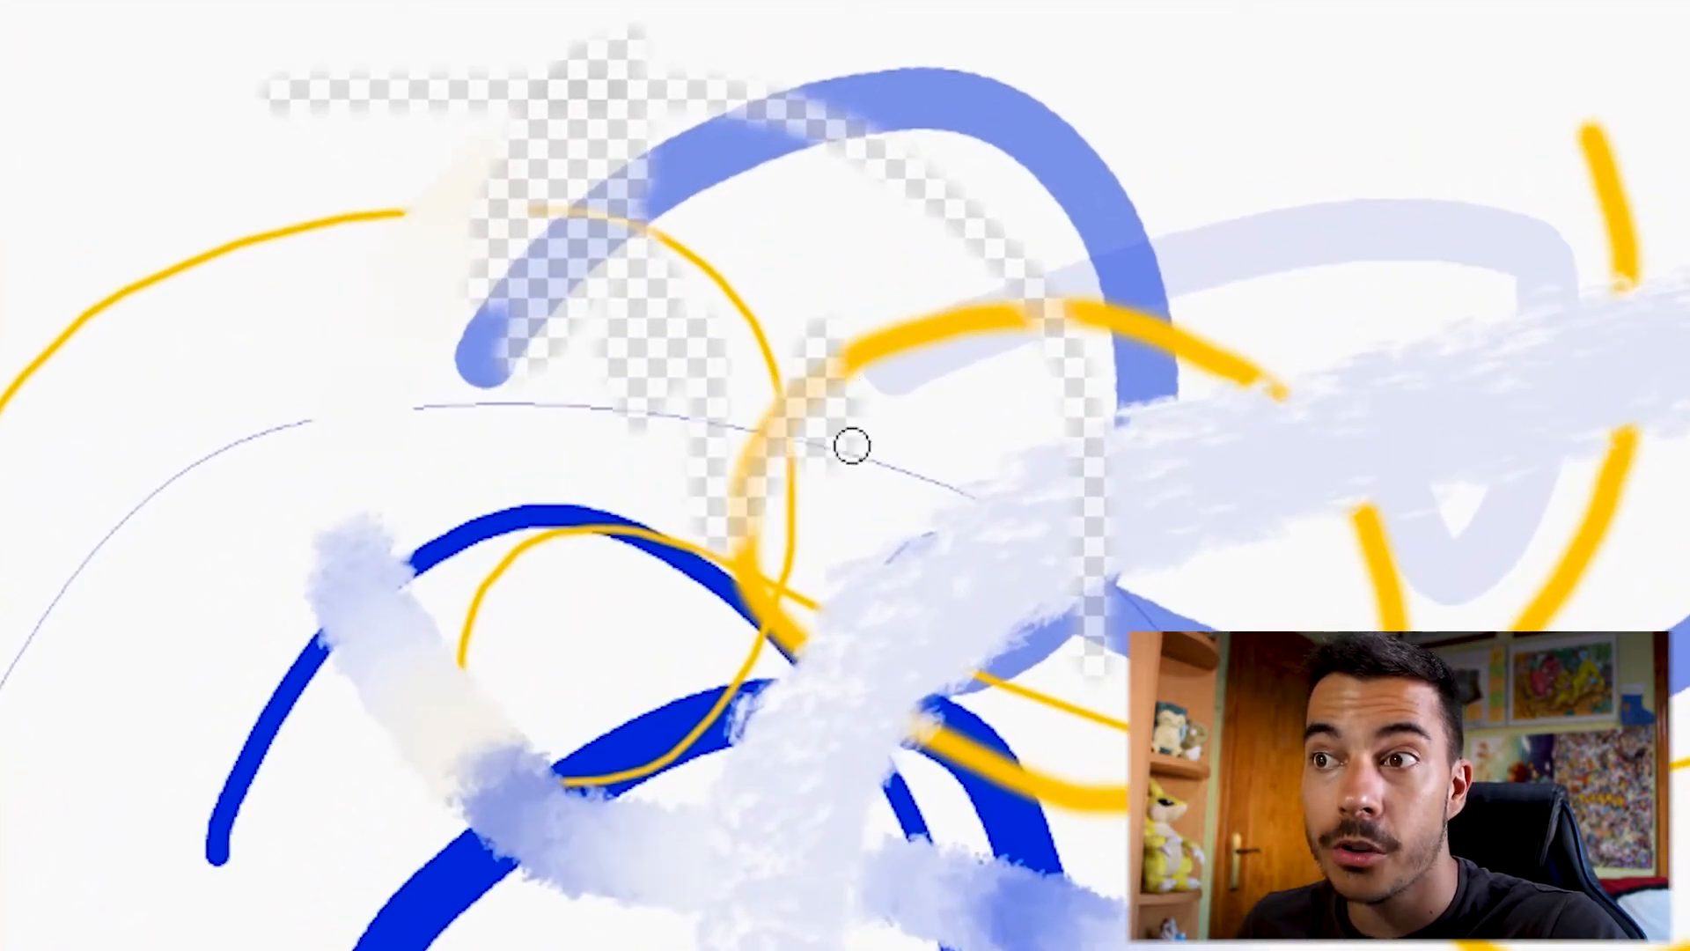
# - Hide and reshow the Capa 0 layer, and undo the freehand eraser strokes
pyautogui.click(1463, 315)
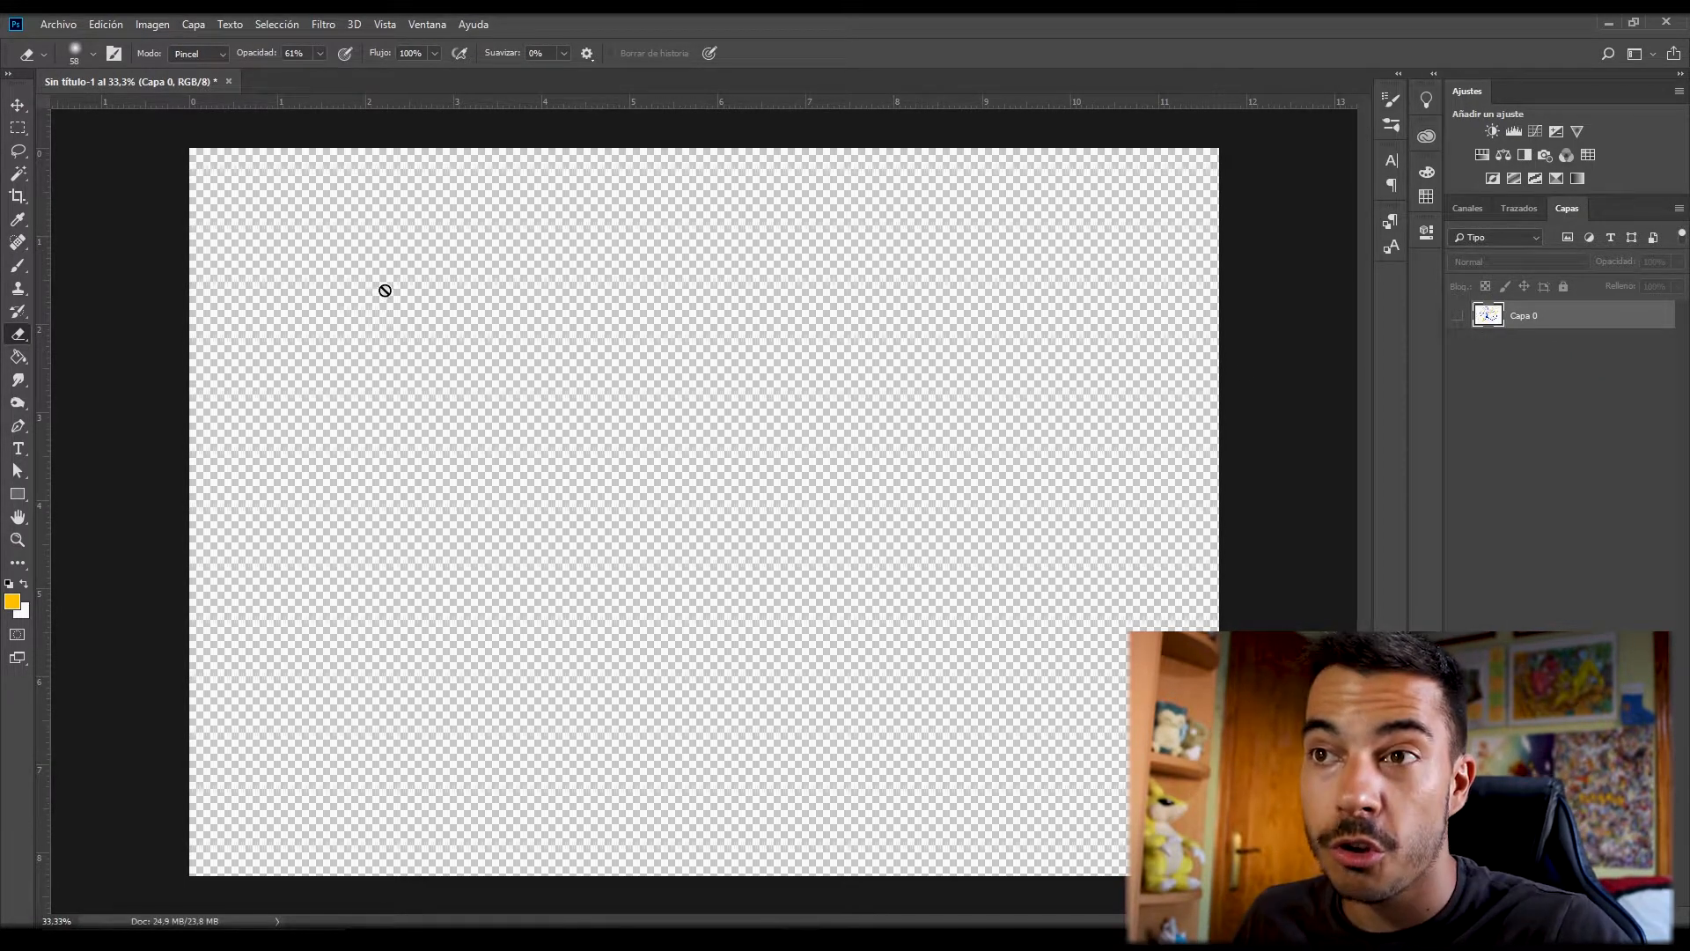
pyautogui.click(1457, 316)
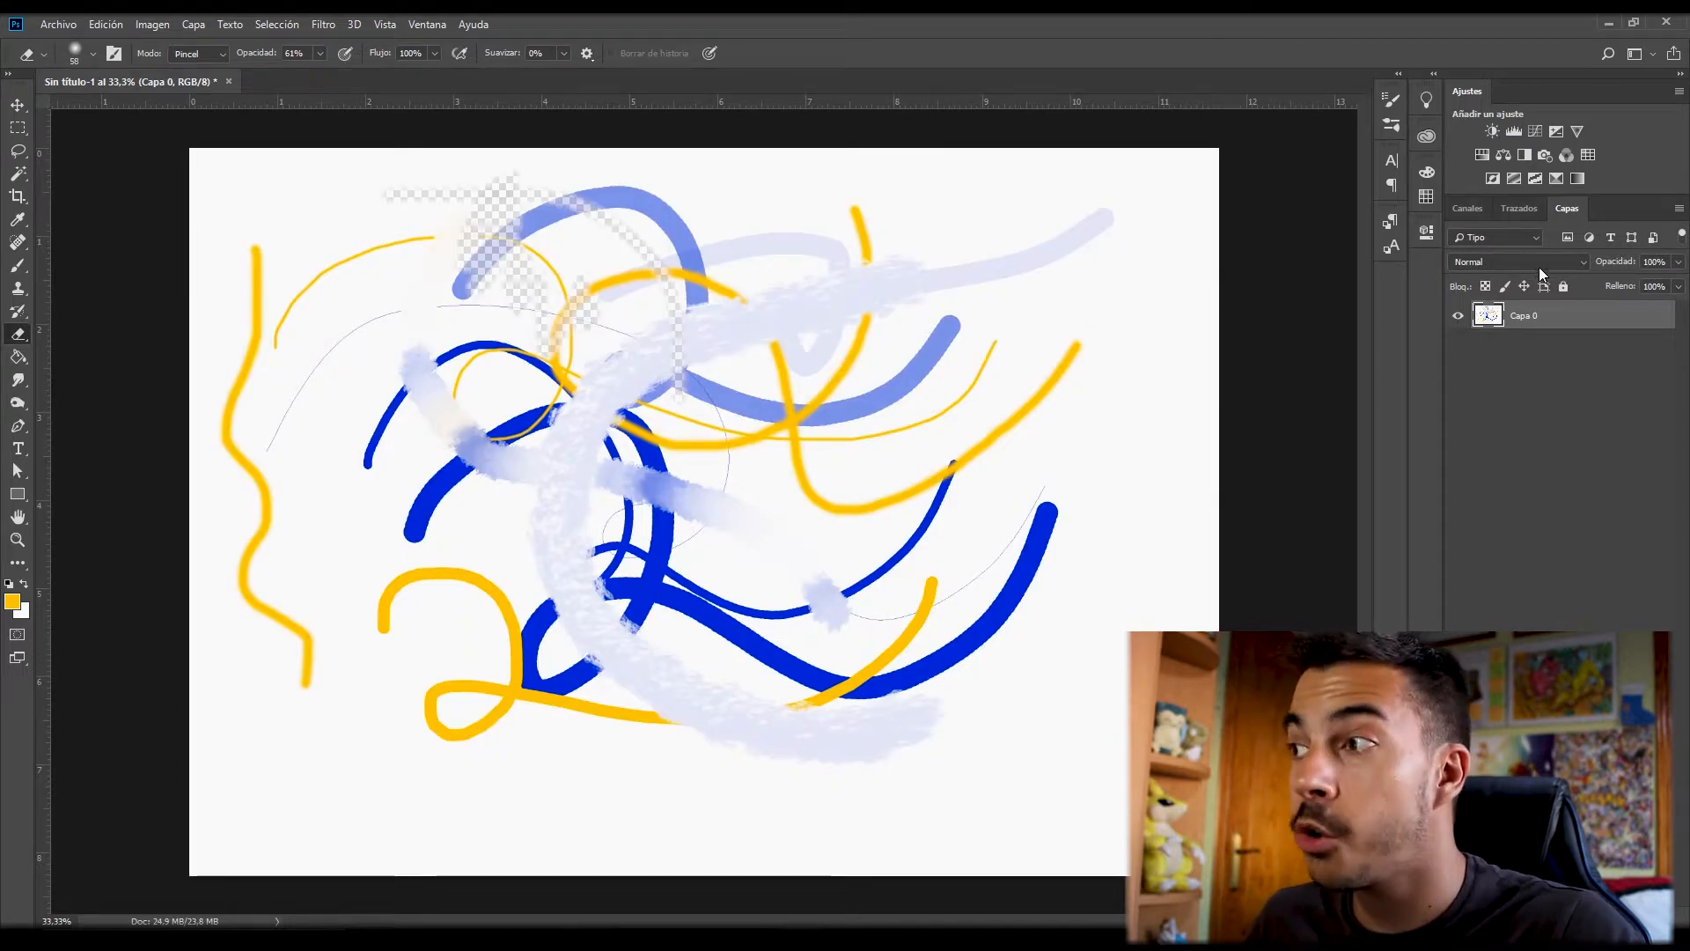
pyautogui.hotkey('ctrl', 'z')
pyautogui.hotkey('ctrl', 'z')
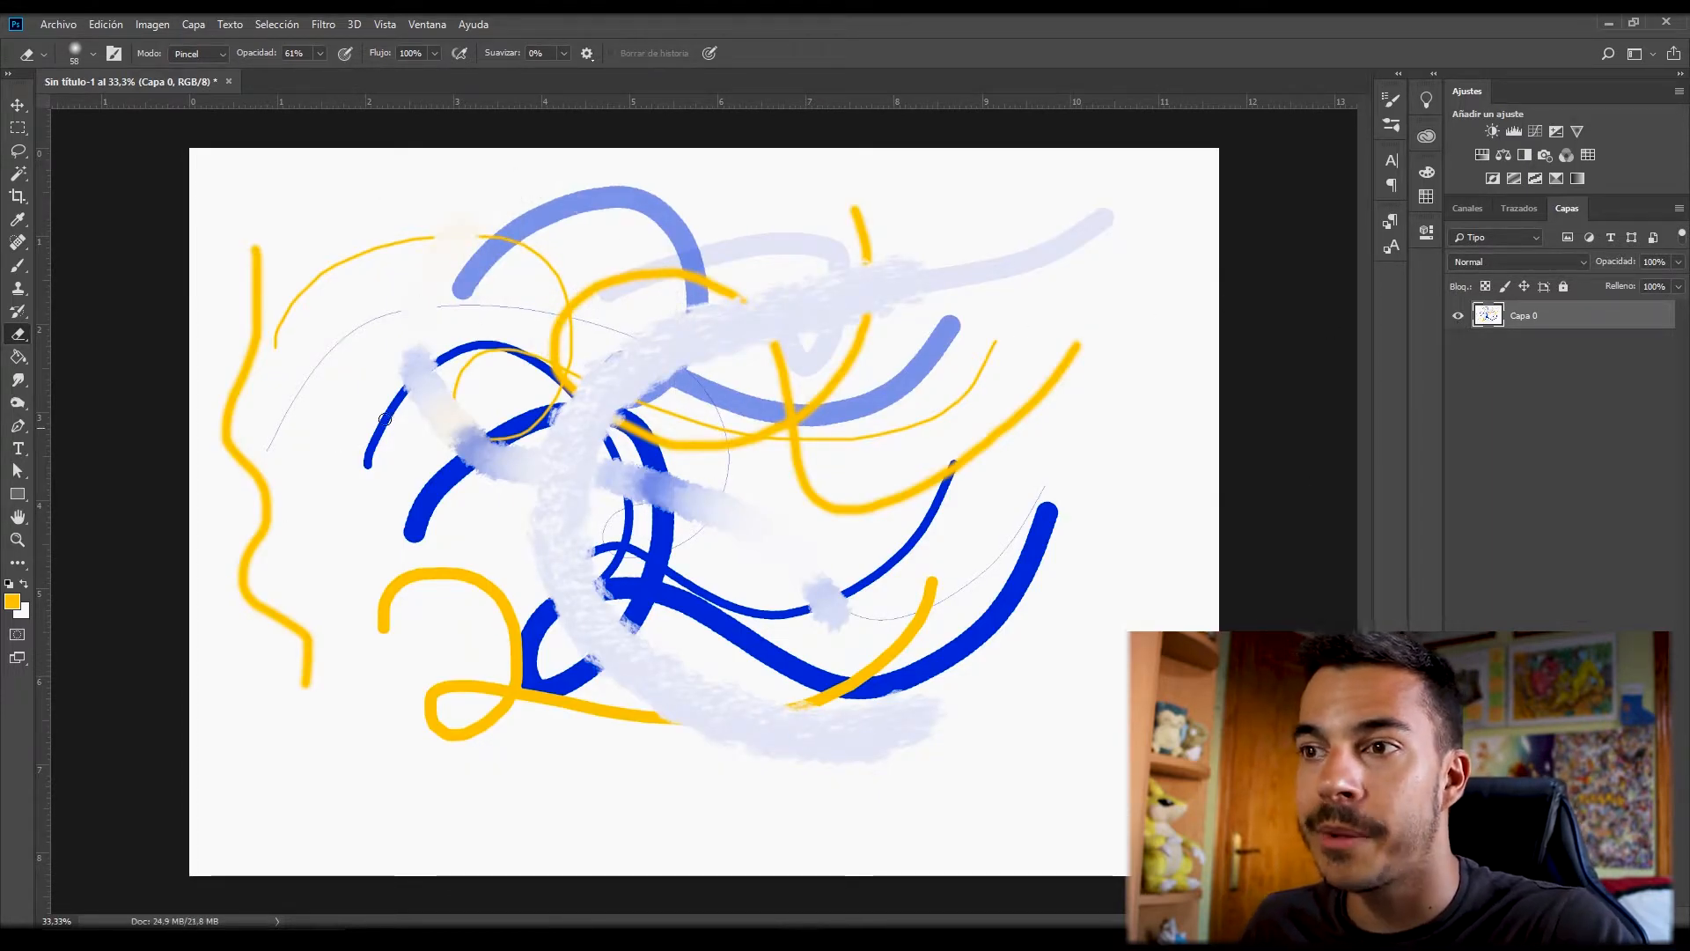
# - Set the eraser to 97 px, 100% hardness and 100% opacity, and erase a triangular path of straight segments through the canvas centre
pyautogui.click(94, 56)
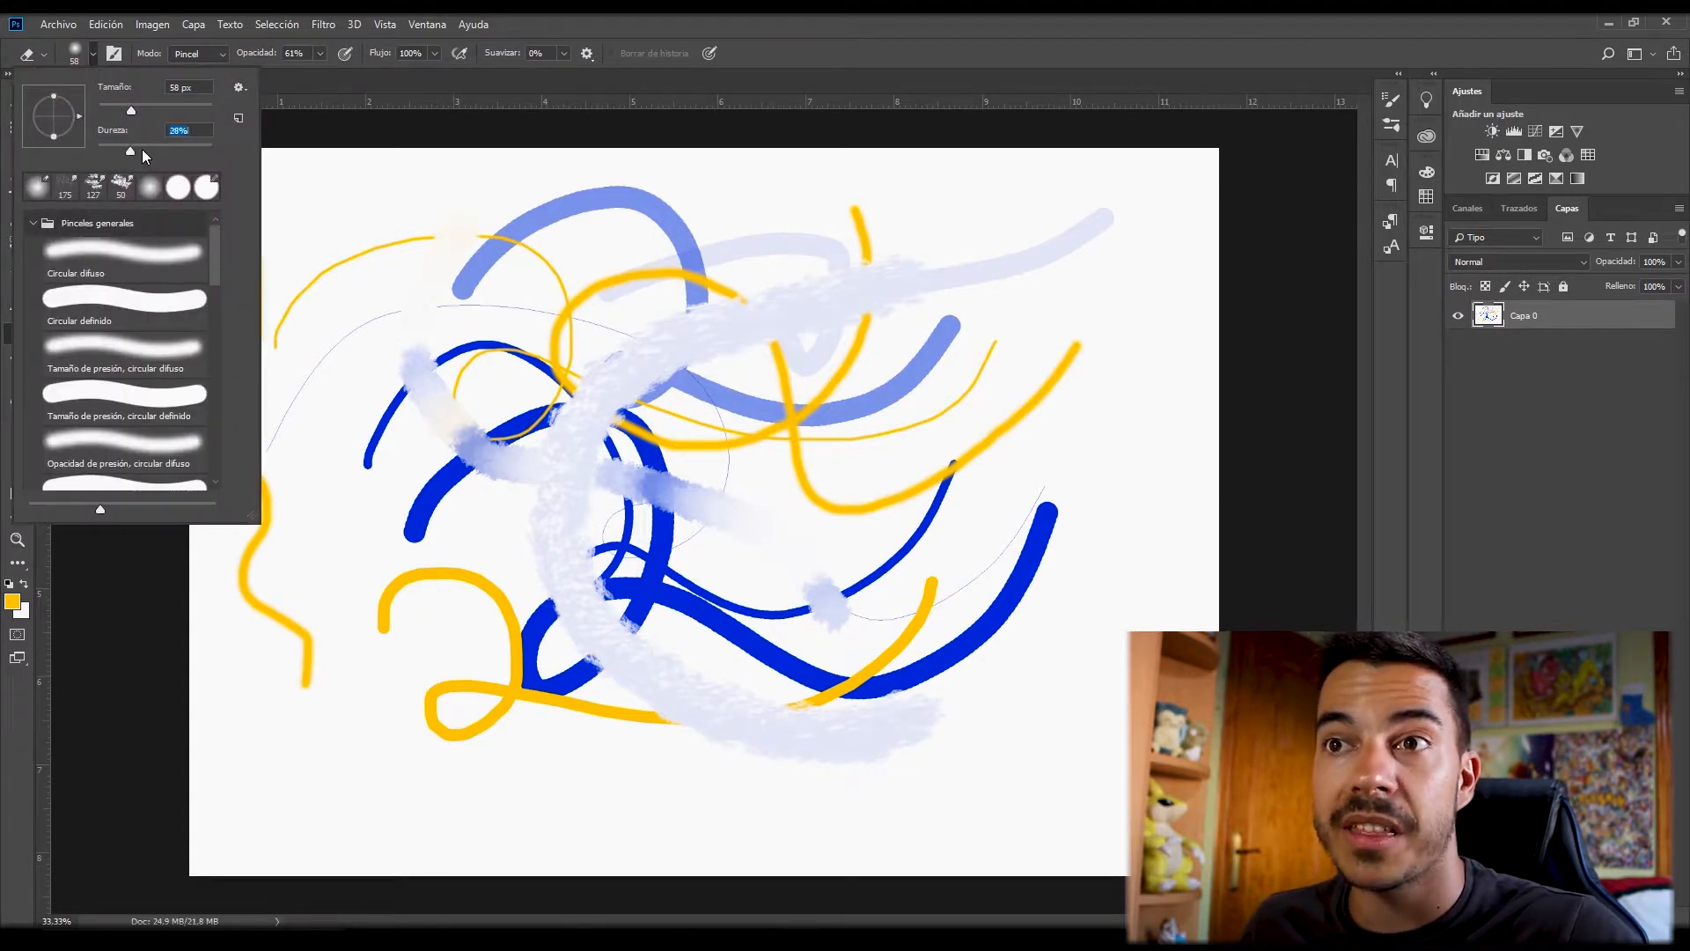
pyautogui.moveTo(131, 111); pyautogui.dragTo(154, 111)
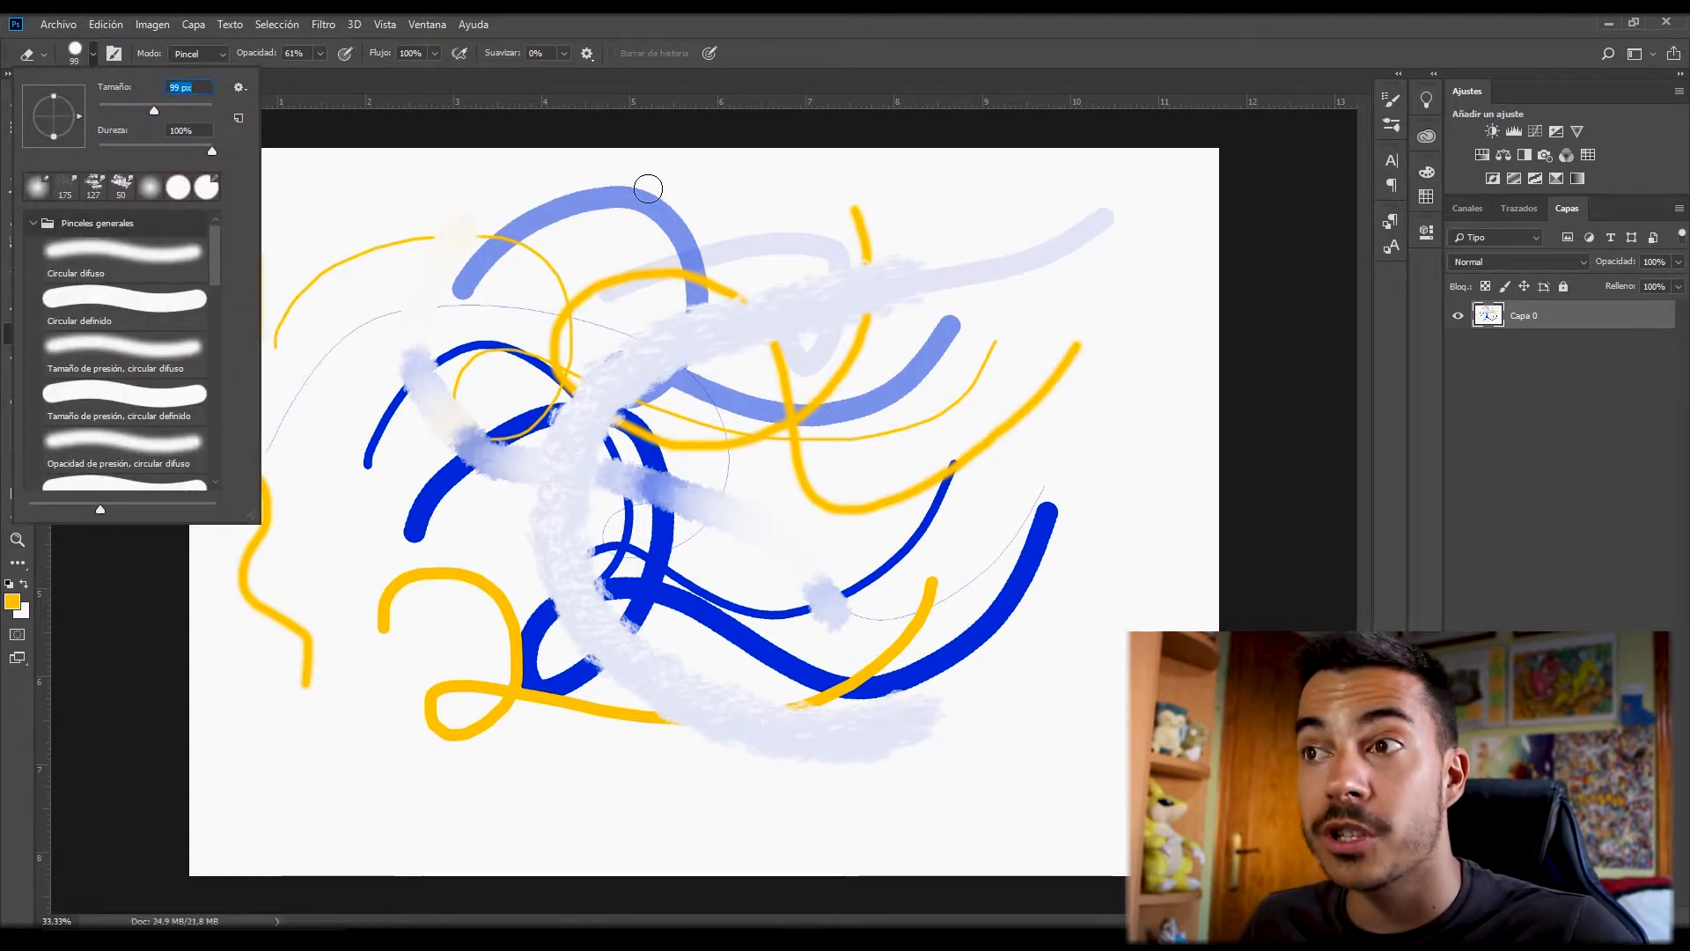
pyautogui.click(206, 186)
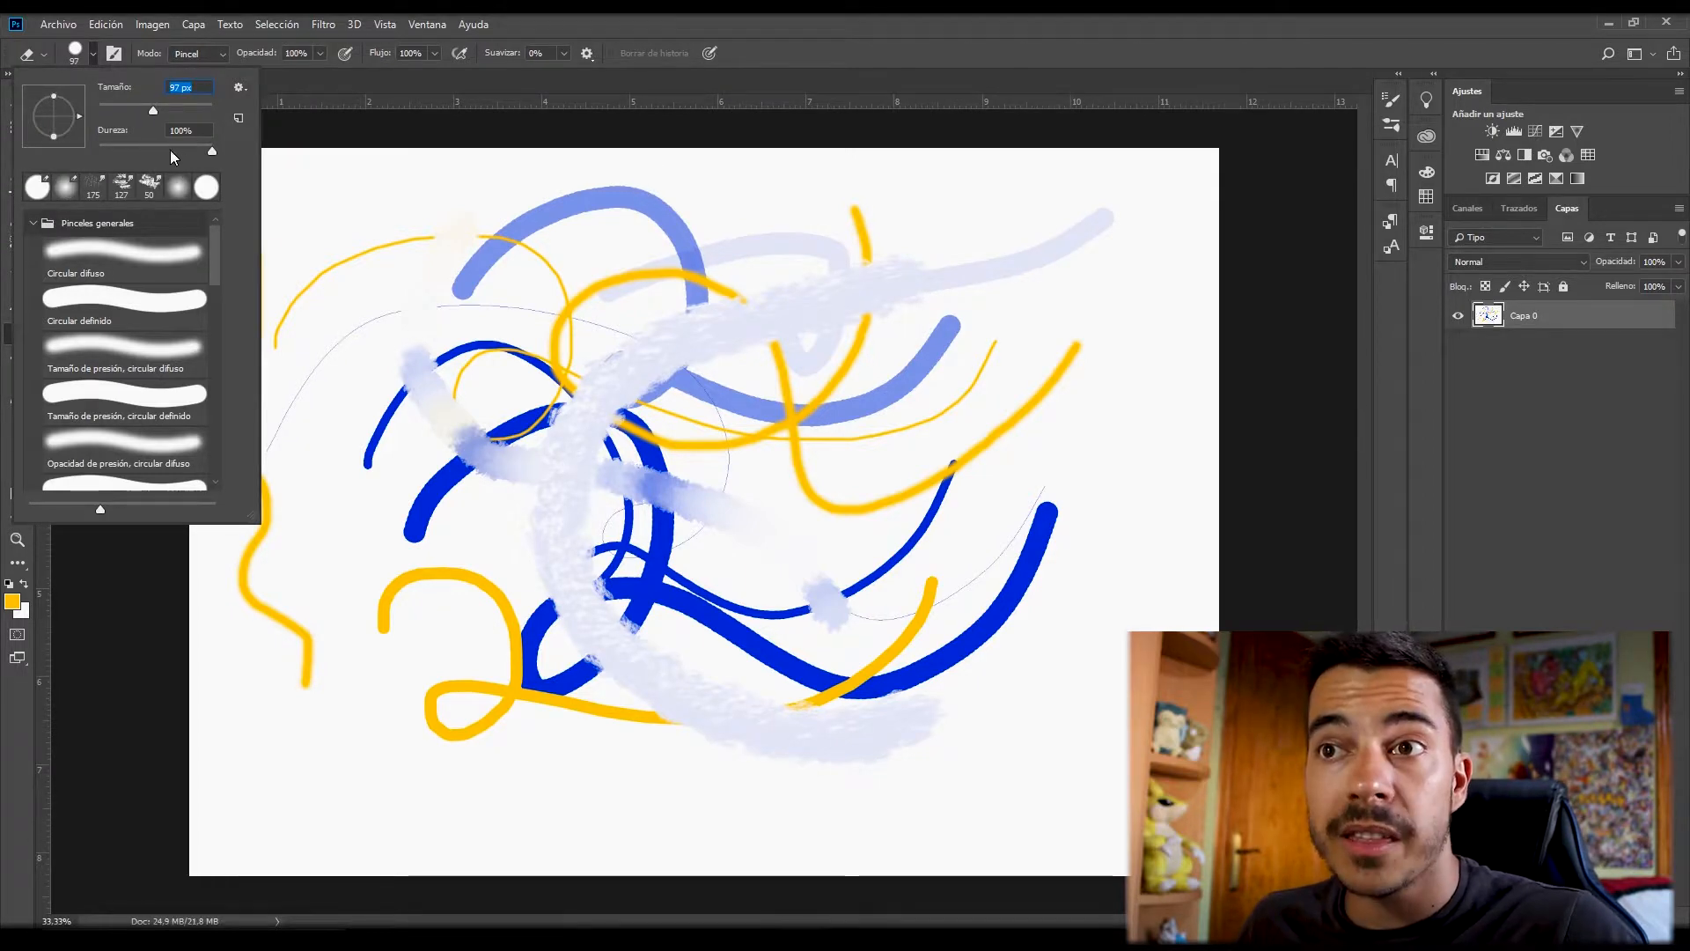
pyautogui.click(728, 162)
pyautogui.moveTo(726, 157)
pyautogui.mouseDown()
pyautogui.moveTo(769, 715)
pyautogui.moveTo(497, 700)
pyautogui.moveTo(632, 427)
pyautogui.mouseUp()
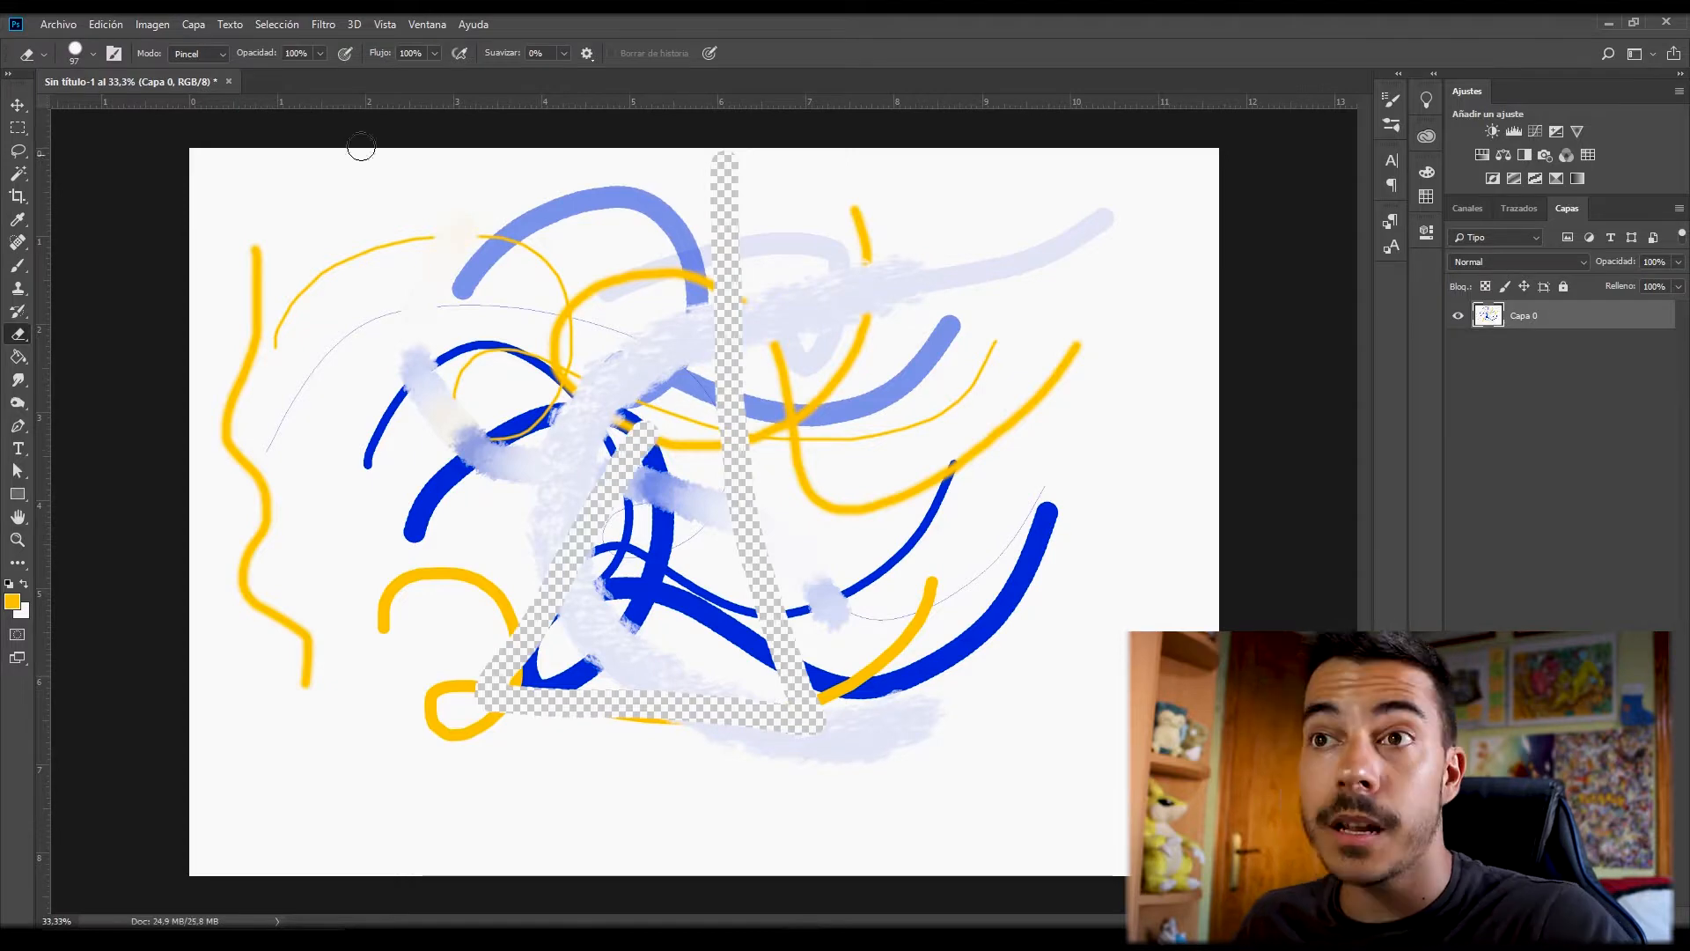
# - Lower the eraser's hardness and erase a soft-edged curving path across the left half of the canvas
pyautogui.click(97, 55)
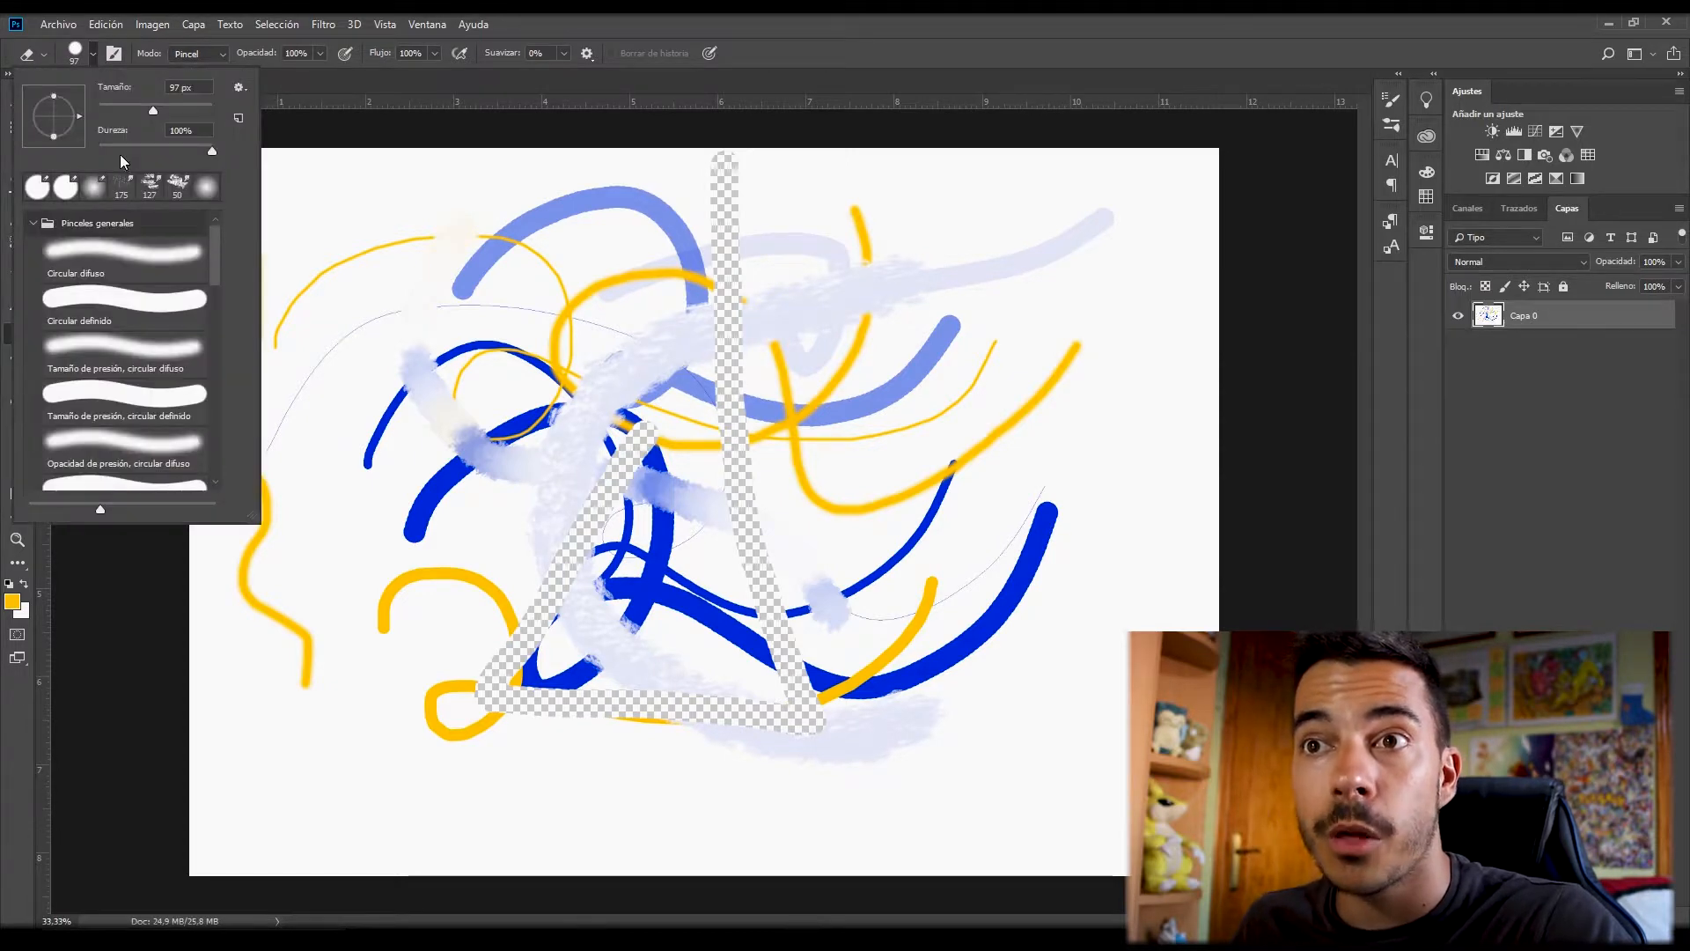
pyautogui.moveTo(386, 197)
pyautogui.mouseDown()
pyautogui.moveTo(455, 208)
pyautogui.moveTo(616, 359)
pyautogui.moveTo(426, 433)
pyautogui.moveTo(234, 549)
pyautogui.mouseUp()
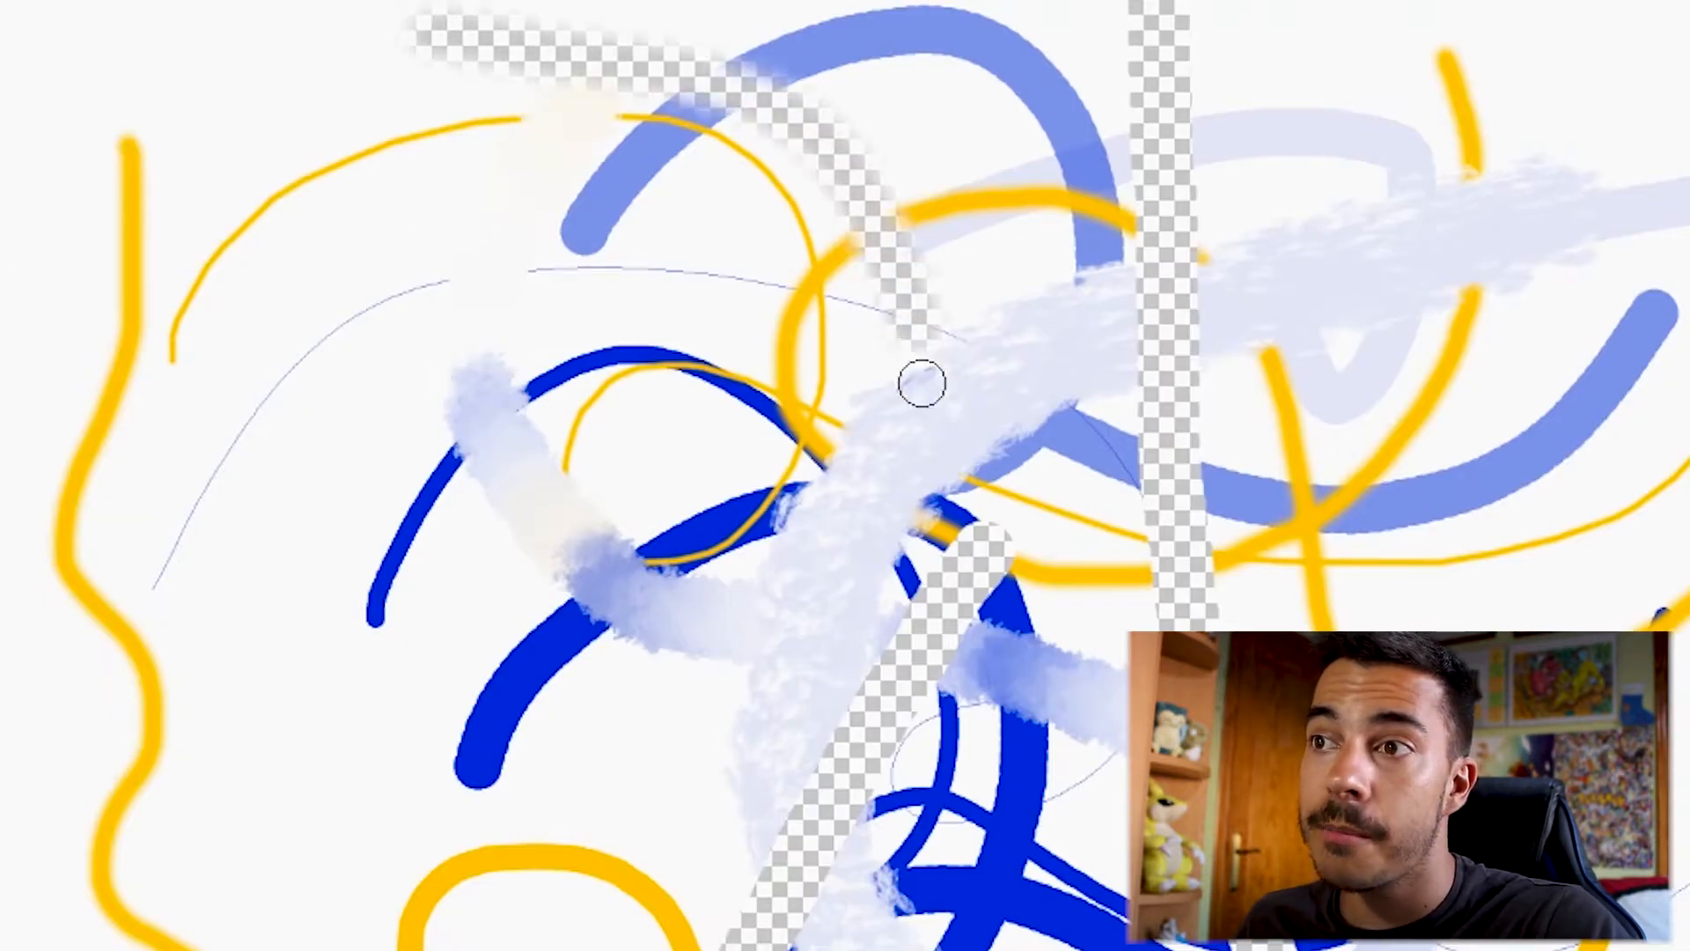
pyautogui.moveTo(76, 801)
pyautogui.mouseDown()
pyautogui.moveTo(322, 890)
pyautogui.moveTo(453, 819)
pyautogui.mouseUp()
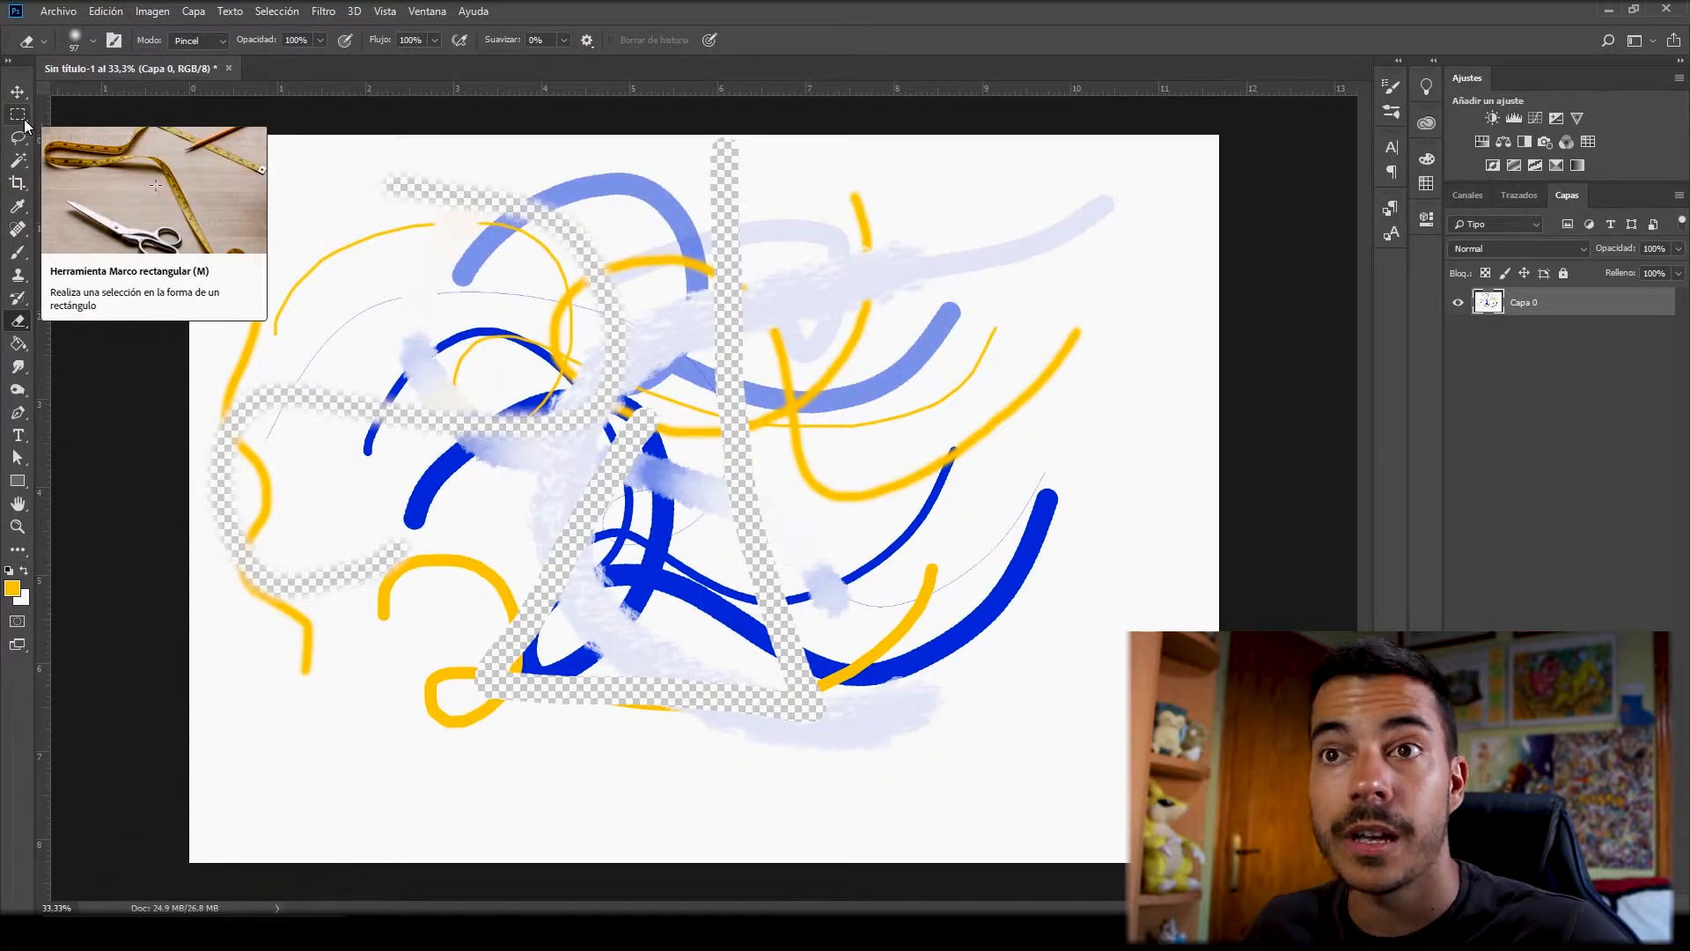
# - Use the Single Column Marquee tool to select a one-pixel column in the right part of the canvas
pyautogui.click(24, 120)
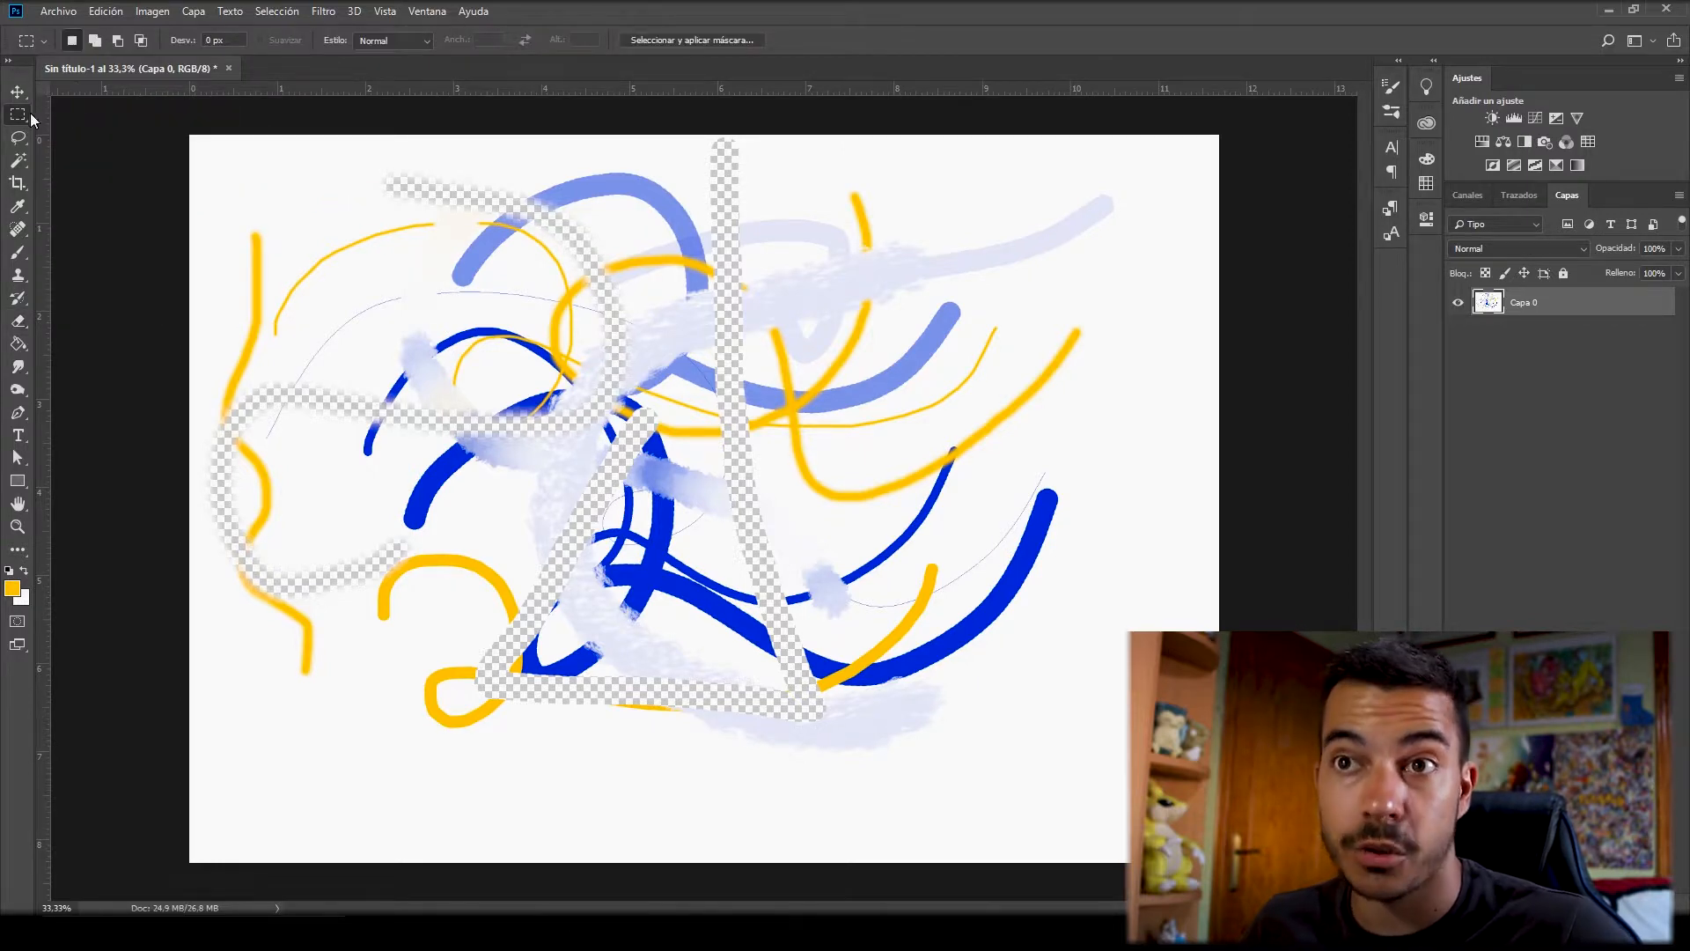
pyautogui.rightClick(30, 116)
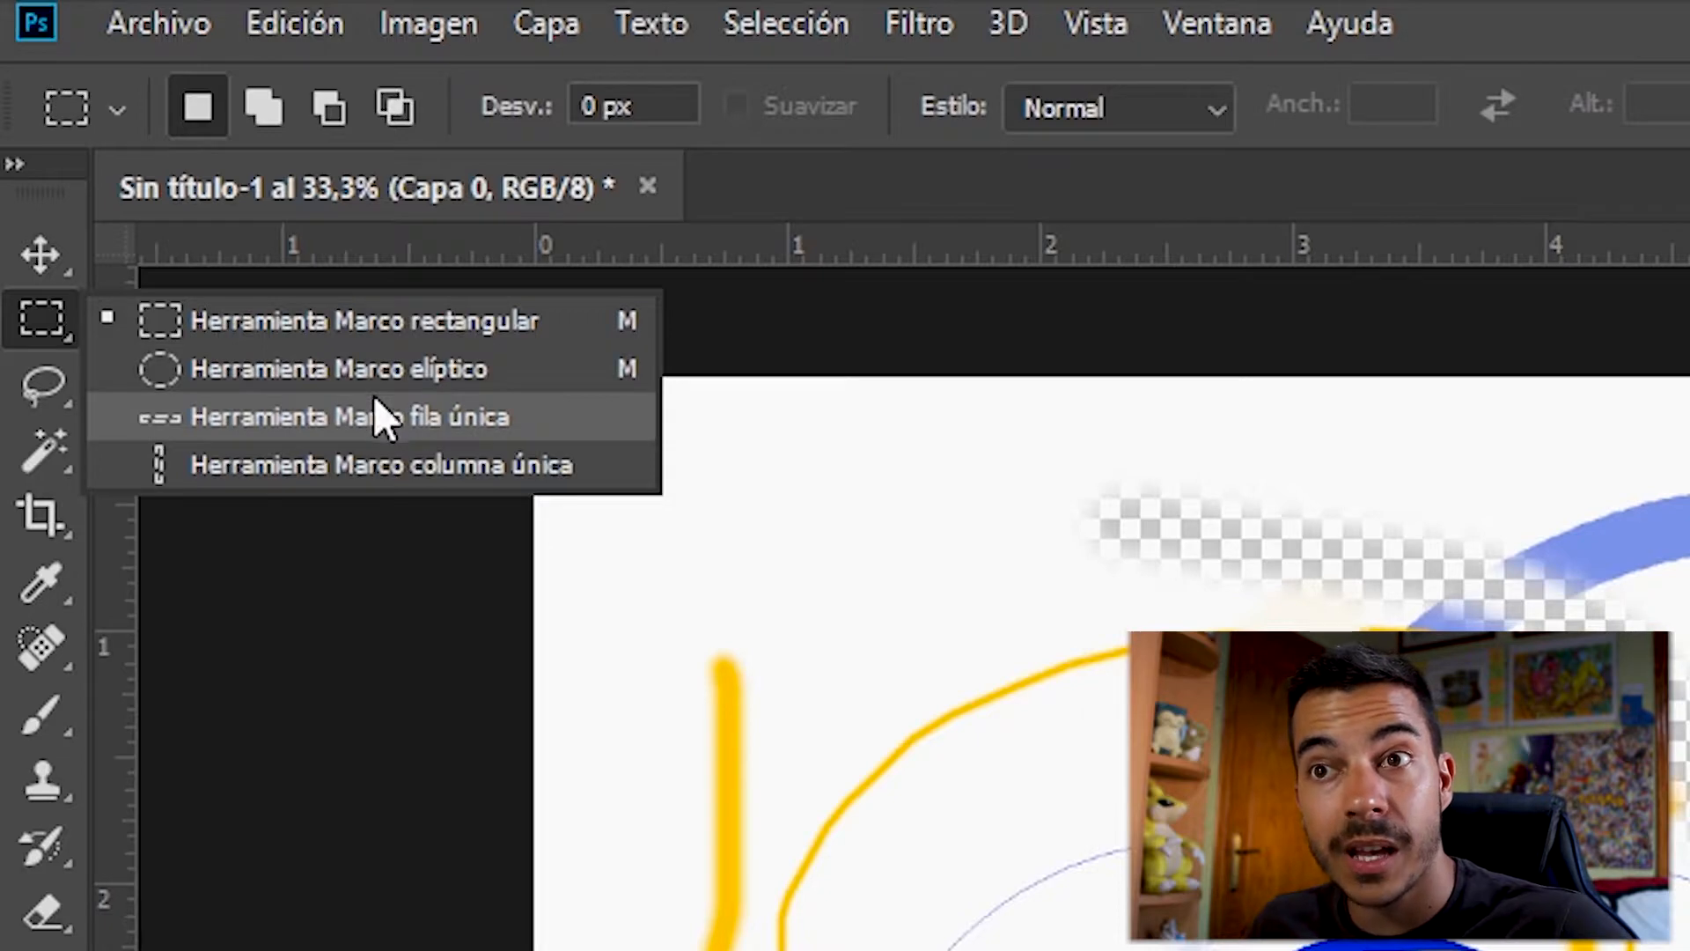
pyautogui.click(356, 454)
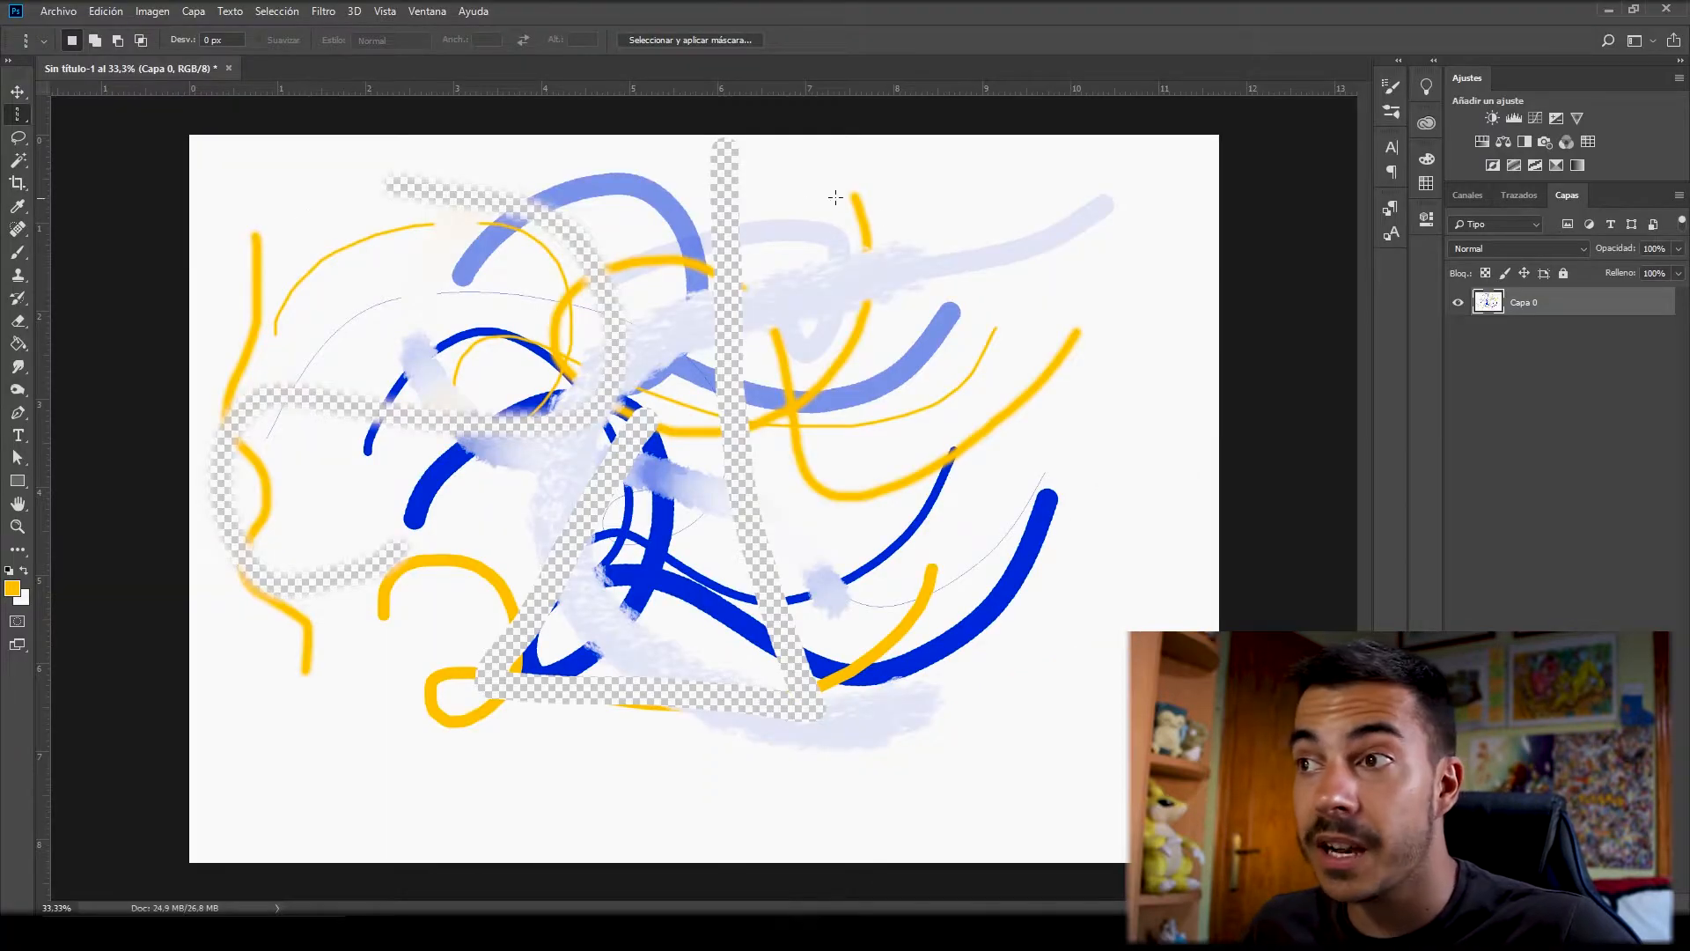
pyautogui.moveTo(962, 208); pyautogui.dragTo(1001, 212)
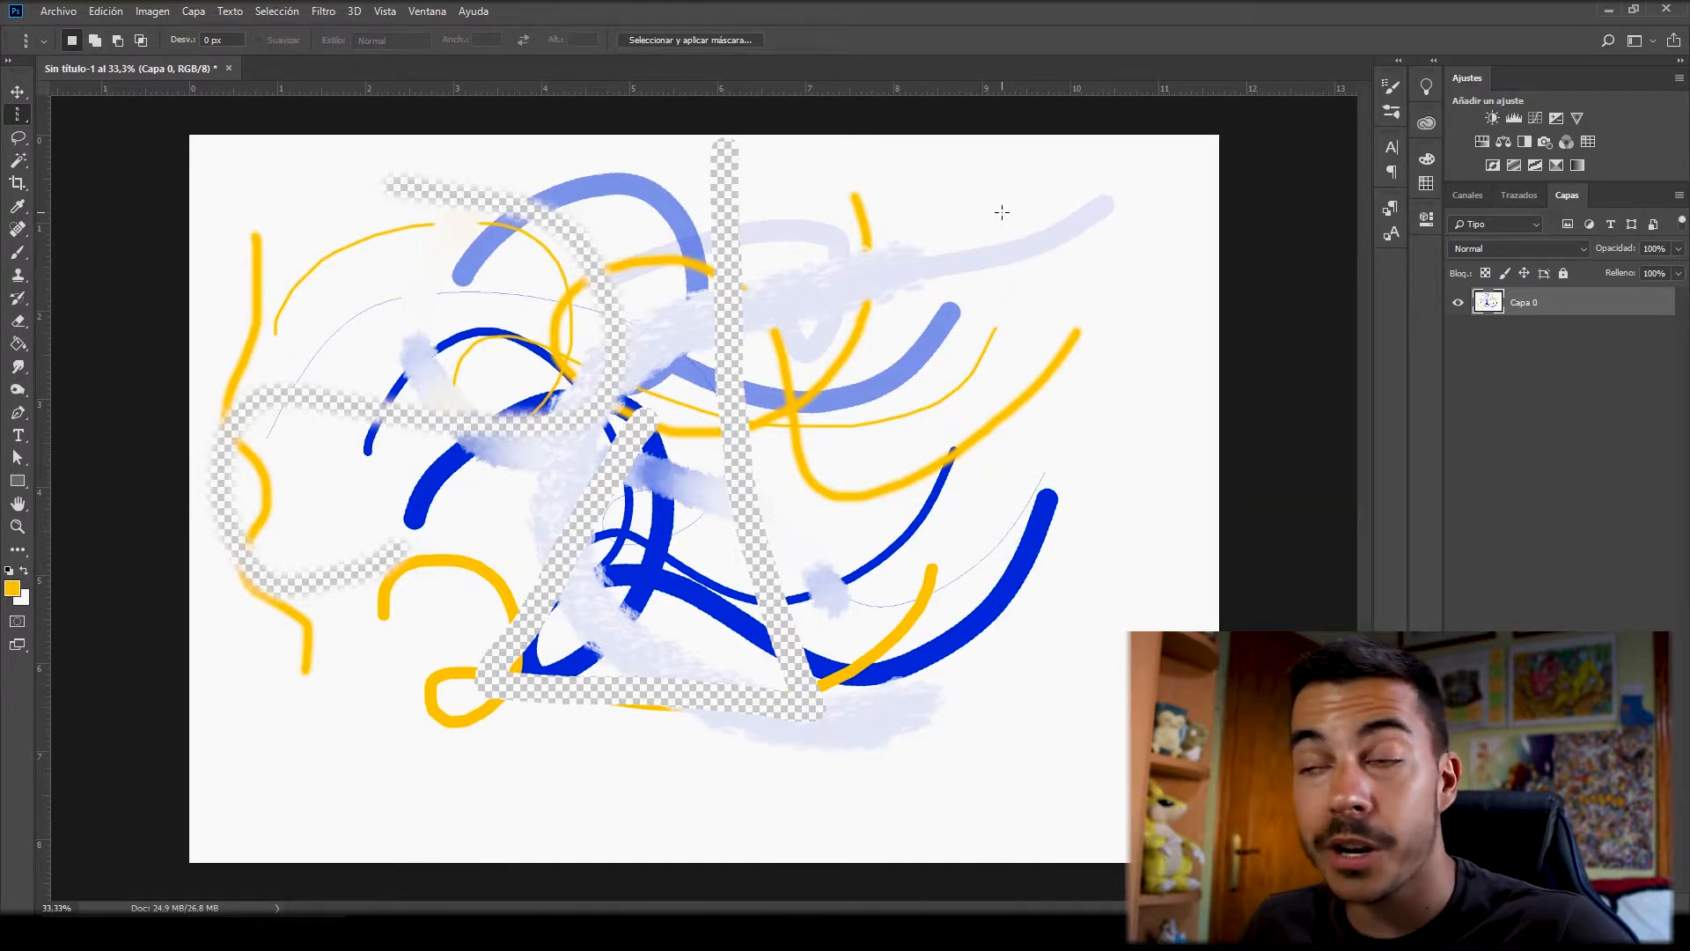
# - Fill the one-pixel column selection with near-black (RGB 10, 7, 0) at 100% opacity in Normal mode, and clear the selection
pyautogui.rightClick(1001, 212)
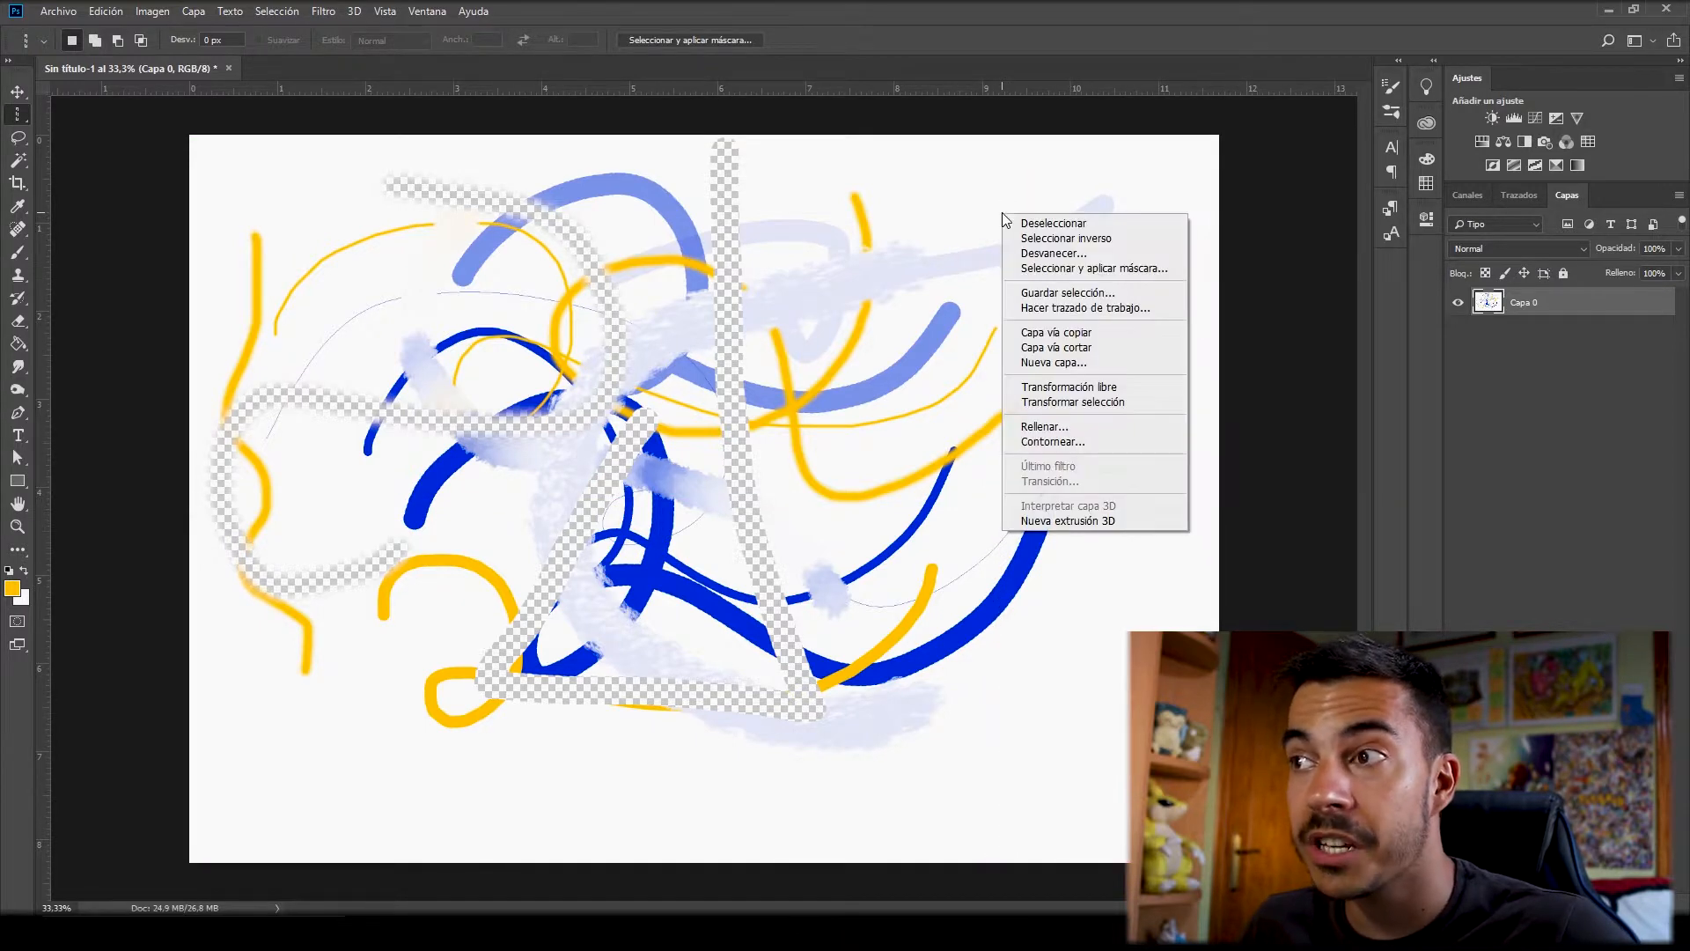
pyautogui.click(1044, 427)
pyautogui.click(827, 255)
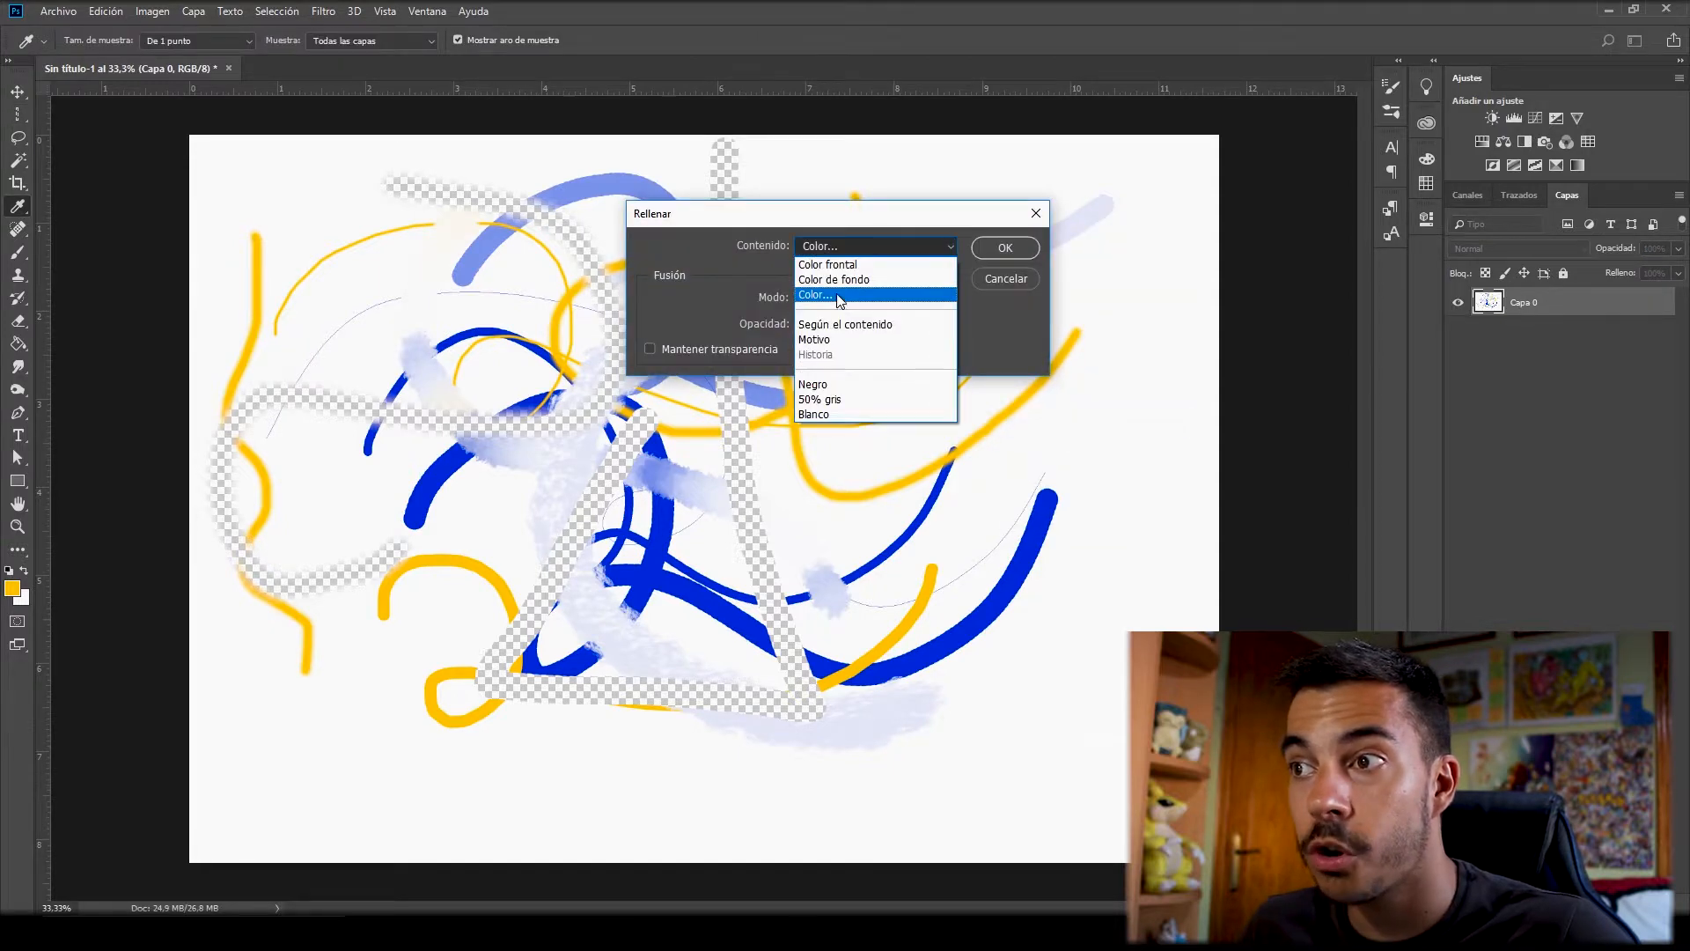
pyautogui.click(837, 299)
pyautogui.click(916, 706)
pyautogui.click(916, 707)
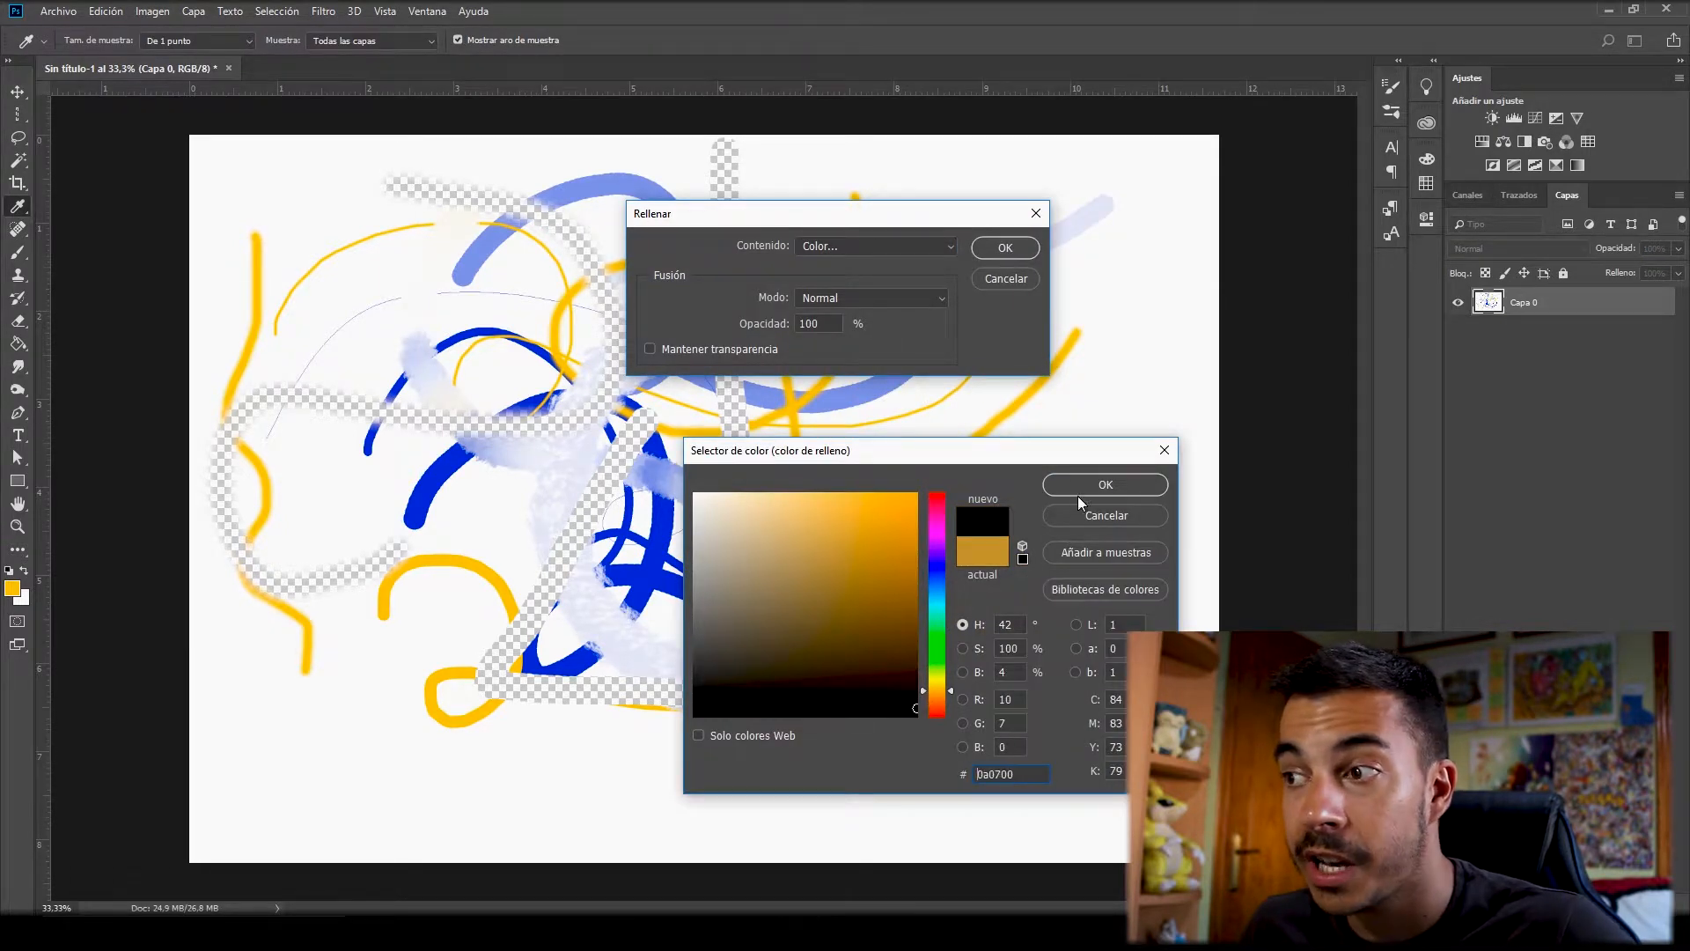
pyautogui.click(1099, 486)
pyautogui.click(1005, 247)
pyautogui.press('m')
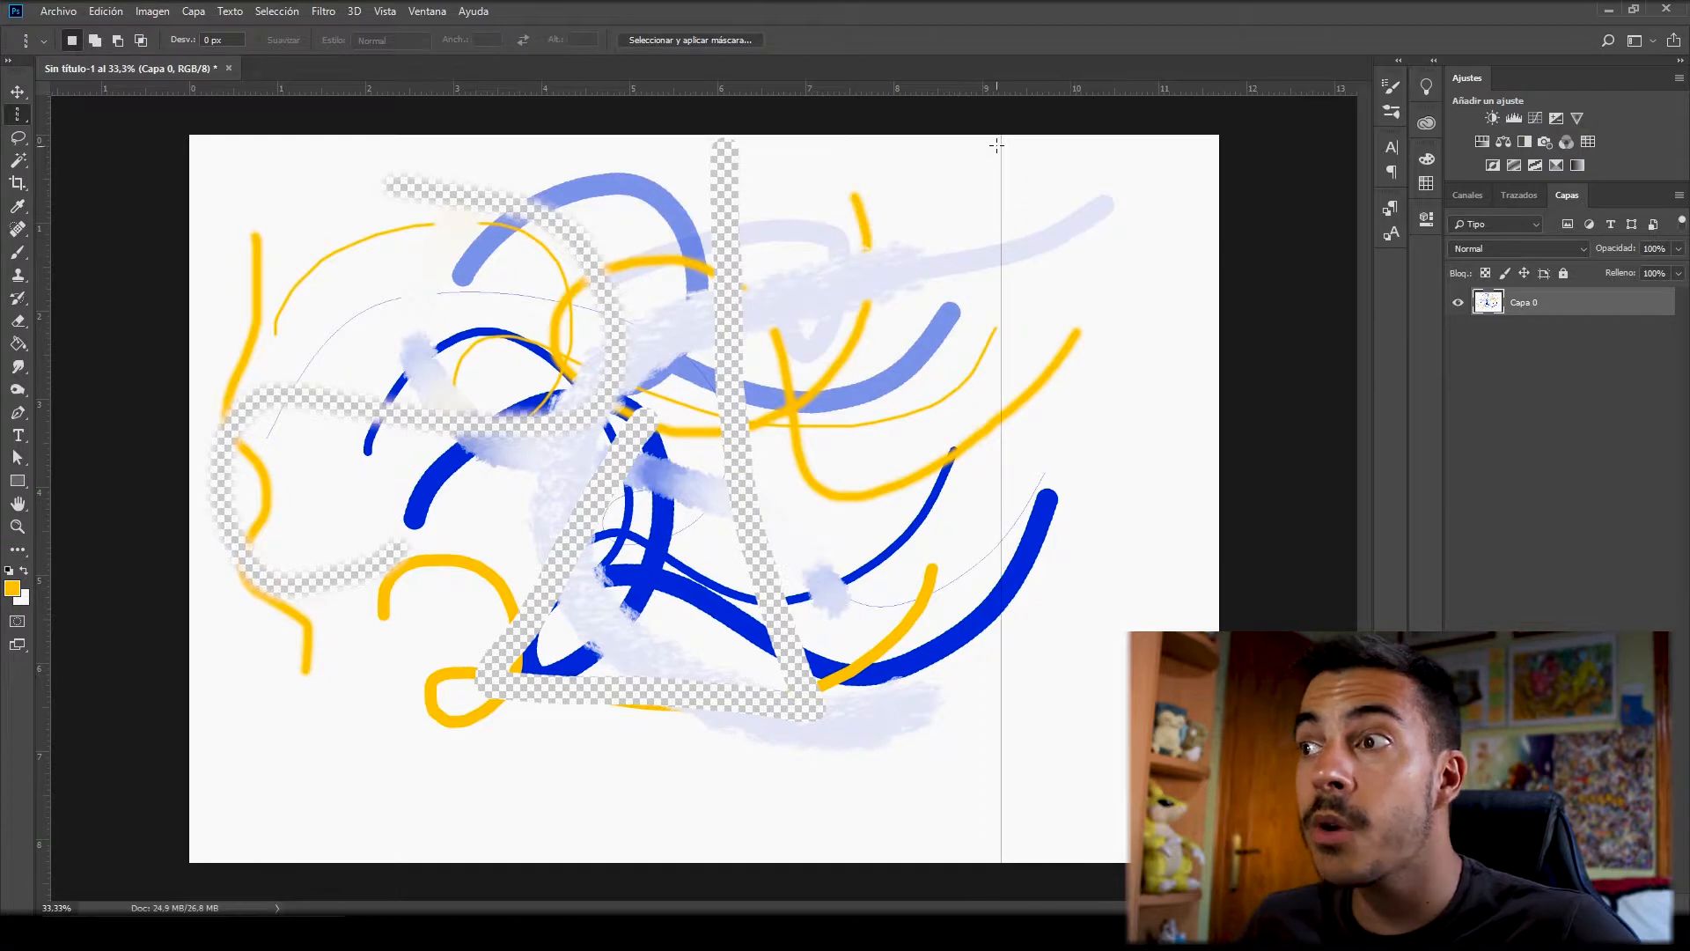
# - Use the Rectangular Marquee tool to select an area in the canvas's upper left, and fill it with a custom colour at 100% opacity
pyautogui.rightClick(17, 114)
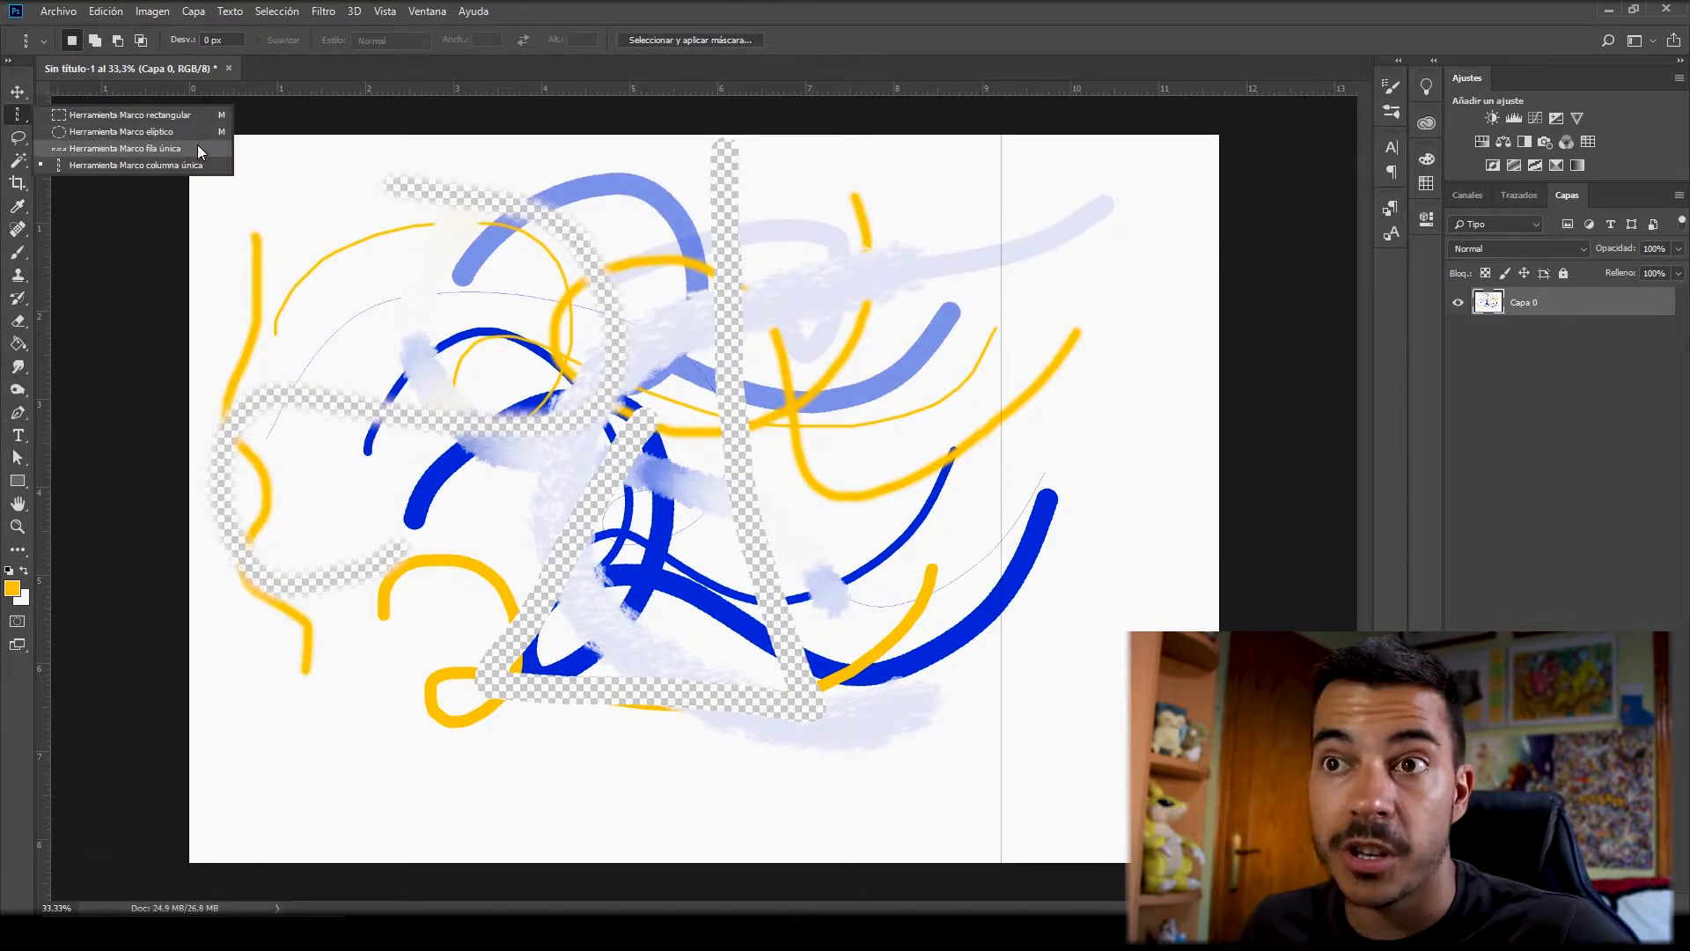
pyautogui.click(146, 115)
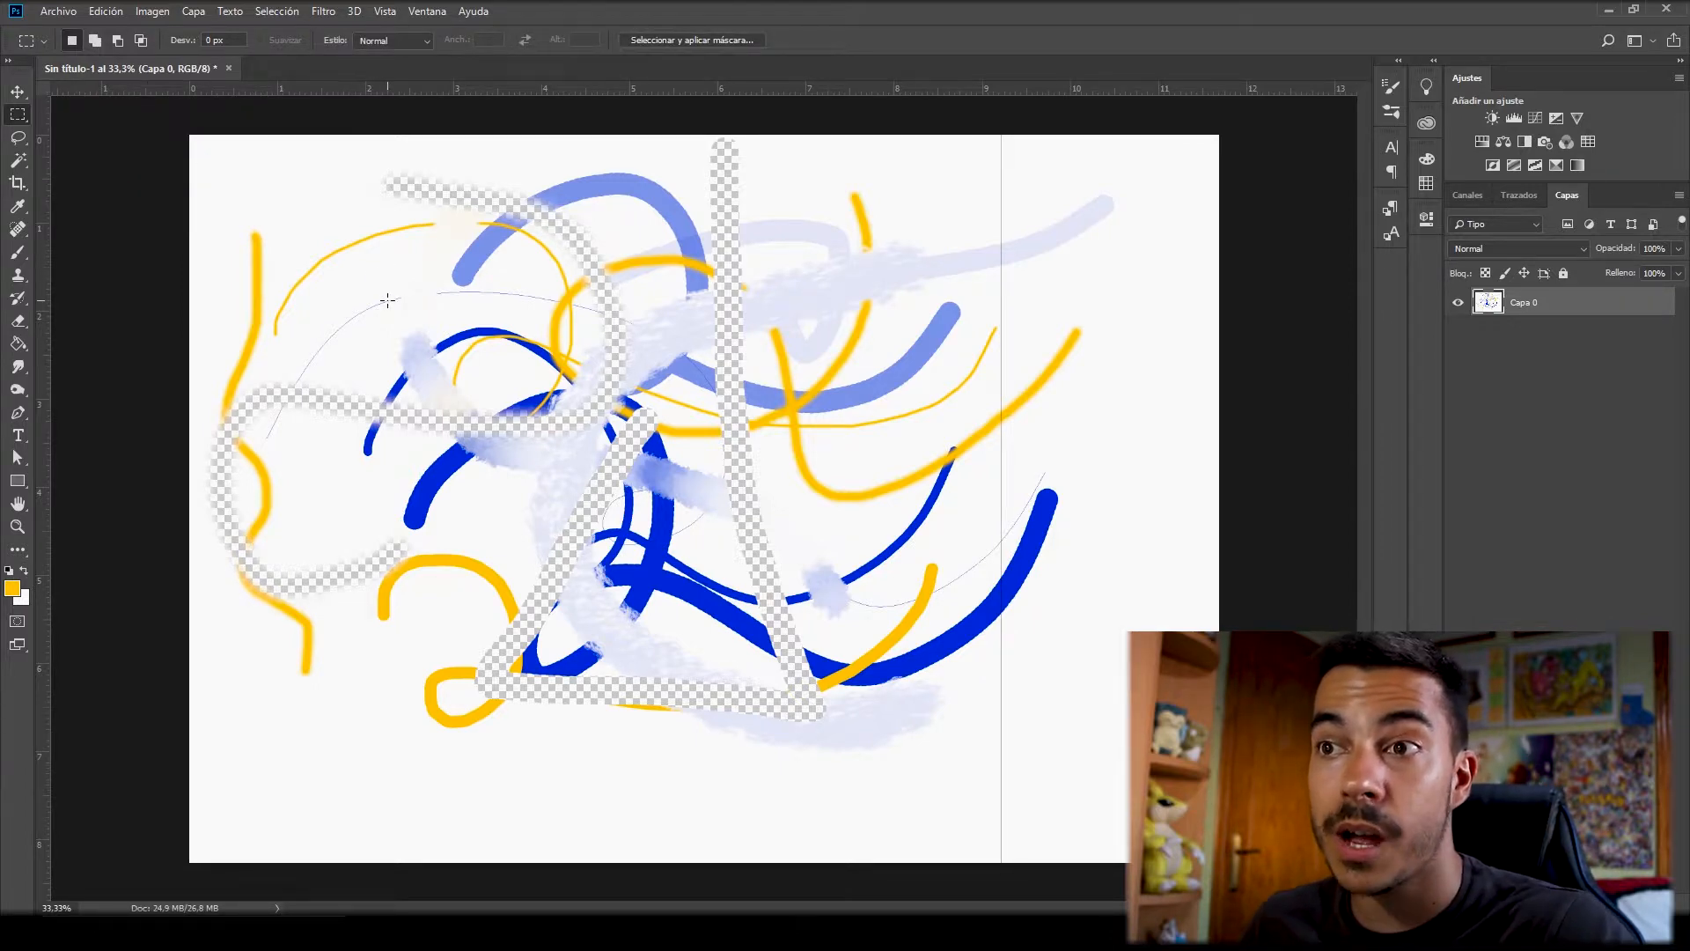
pyautogui.moveTo(298, 215); pyautogui.dragTo(591, 498)
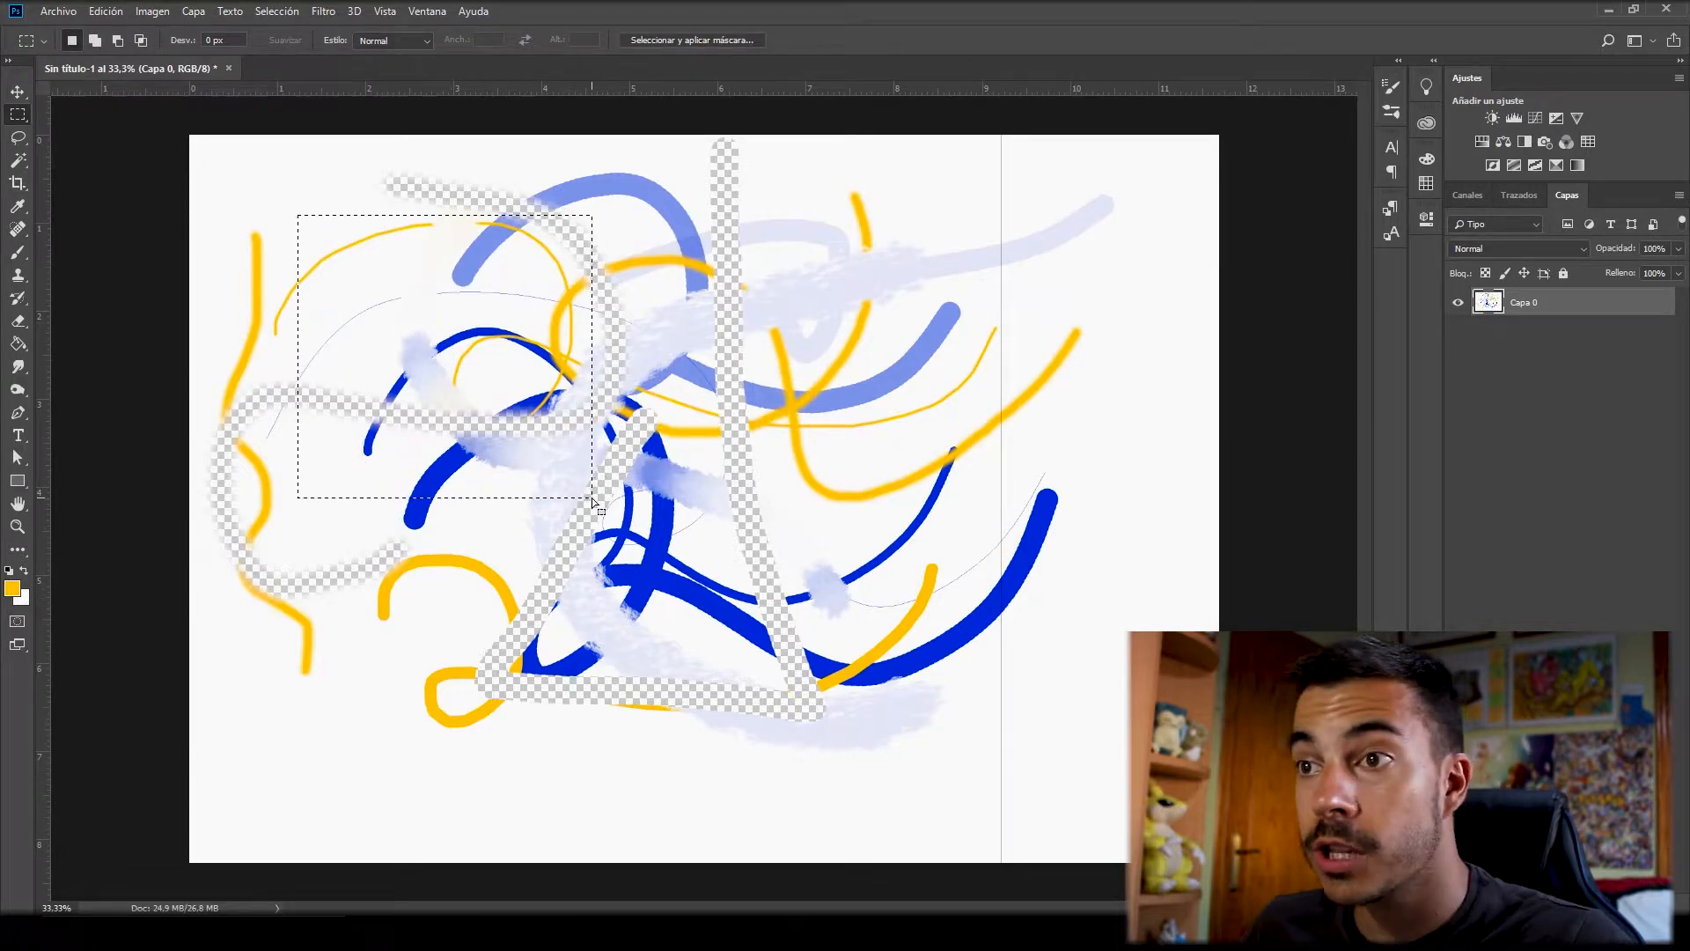
pyautogui.rightClick(409, 267)
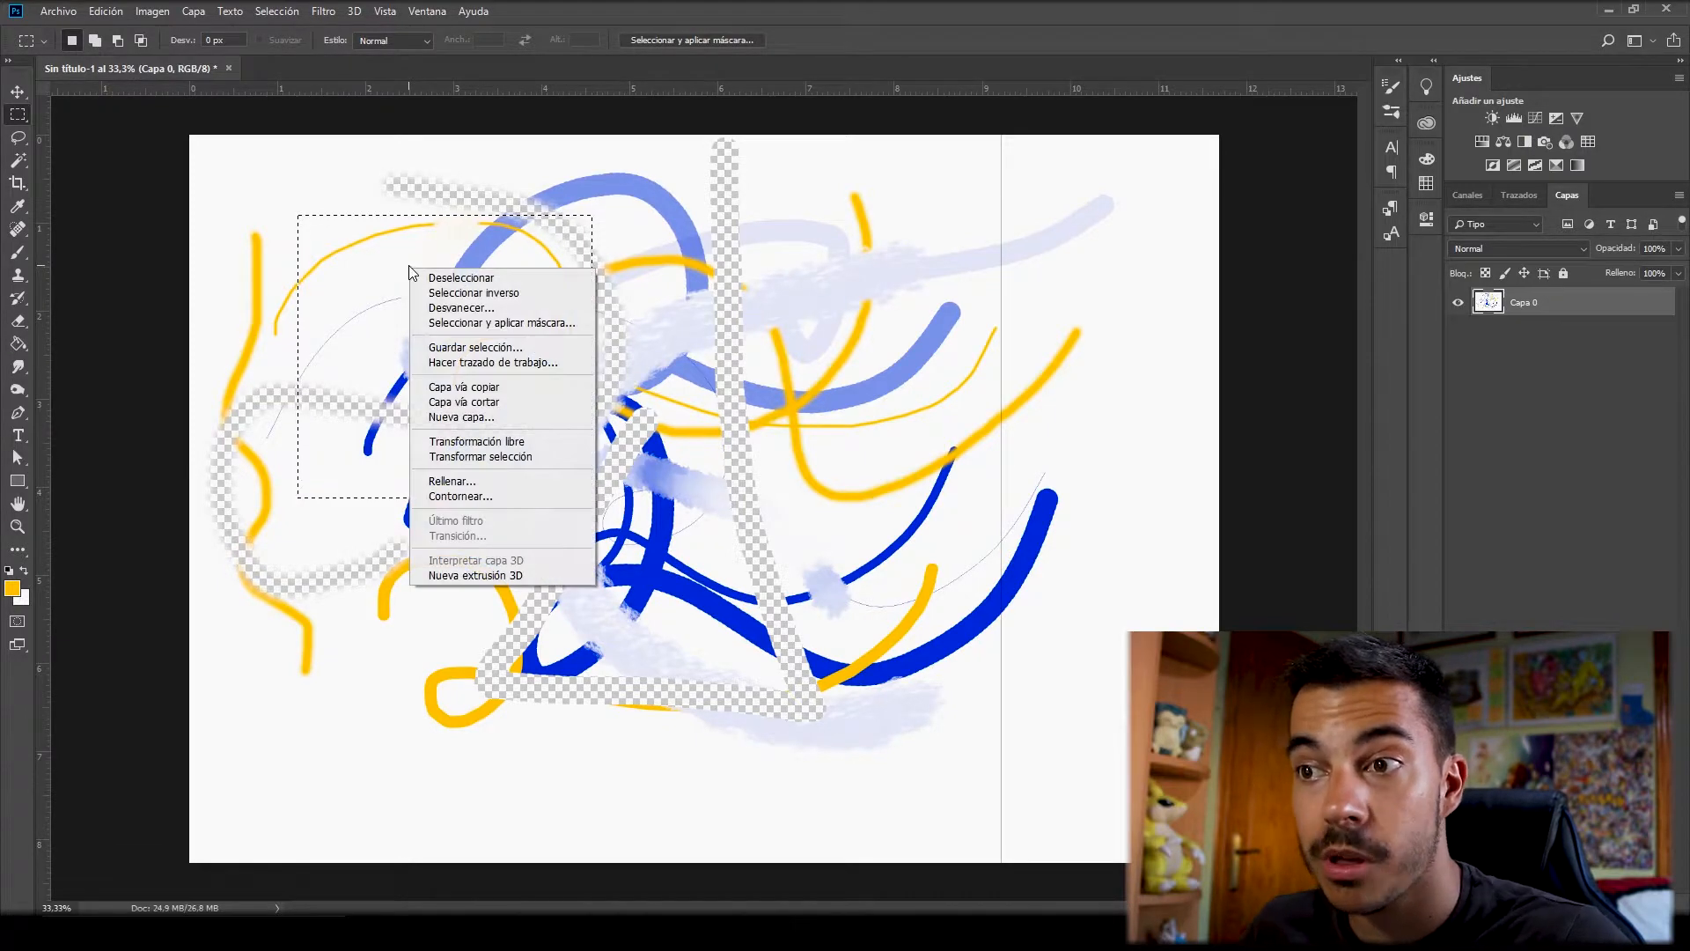
pyautogui.click(452, 481)
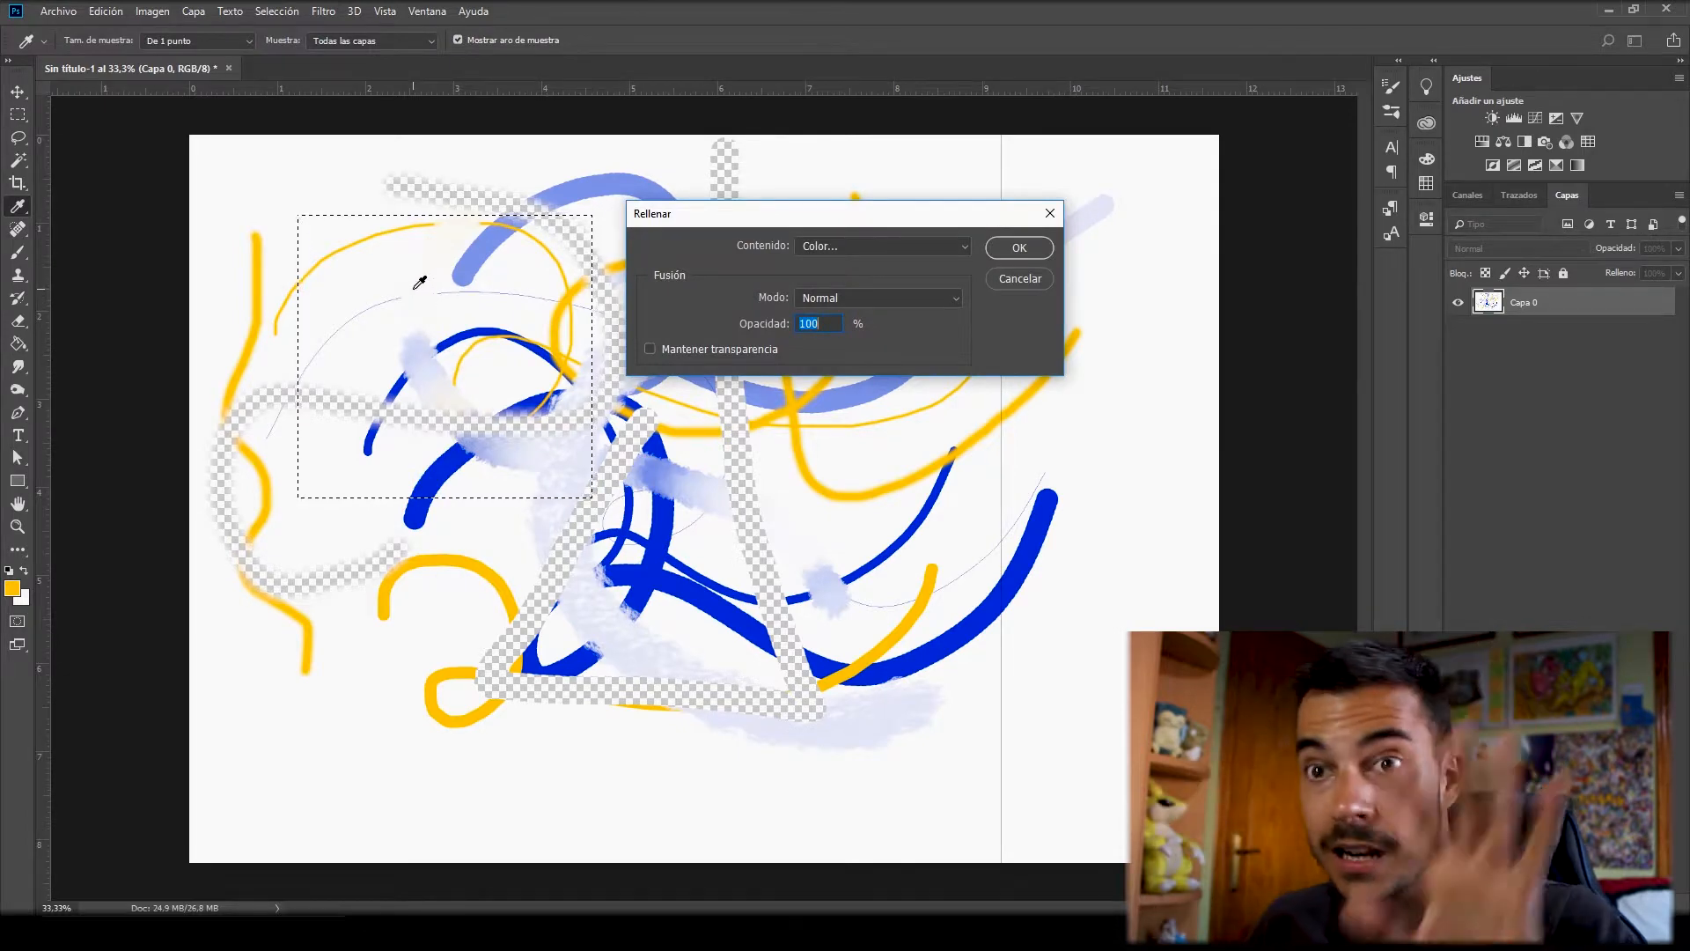
pyautogui.click(1019, 248)
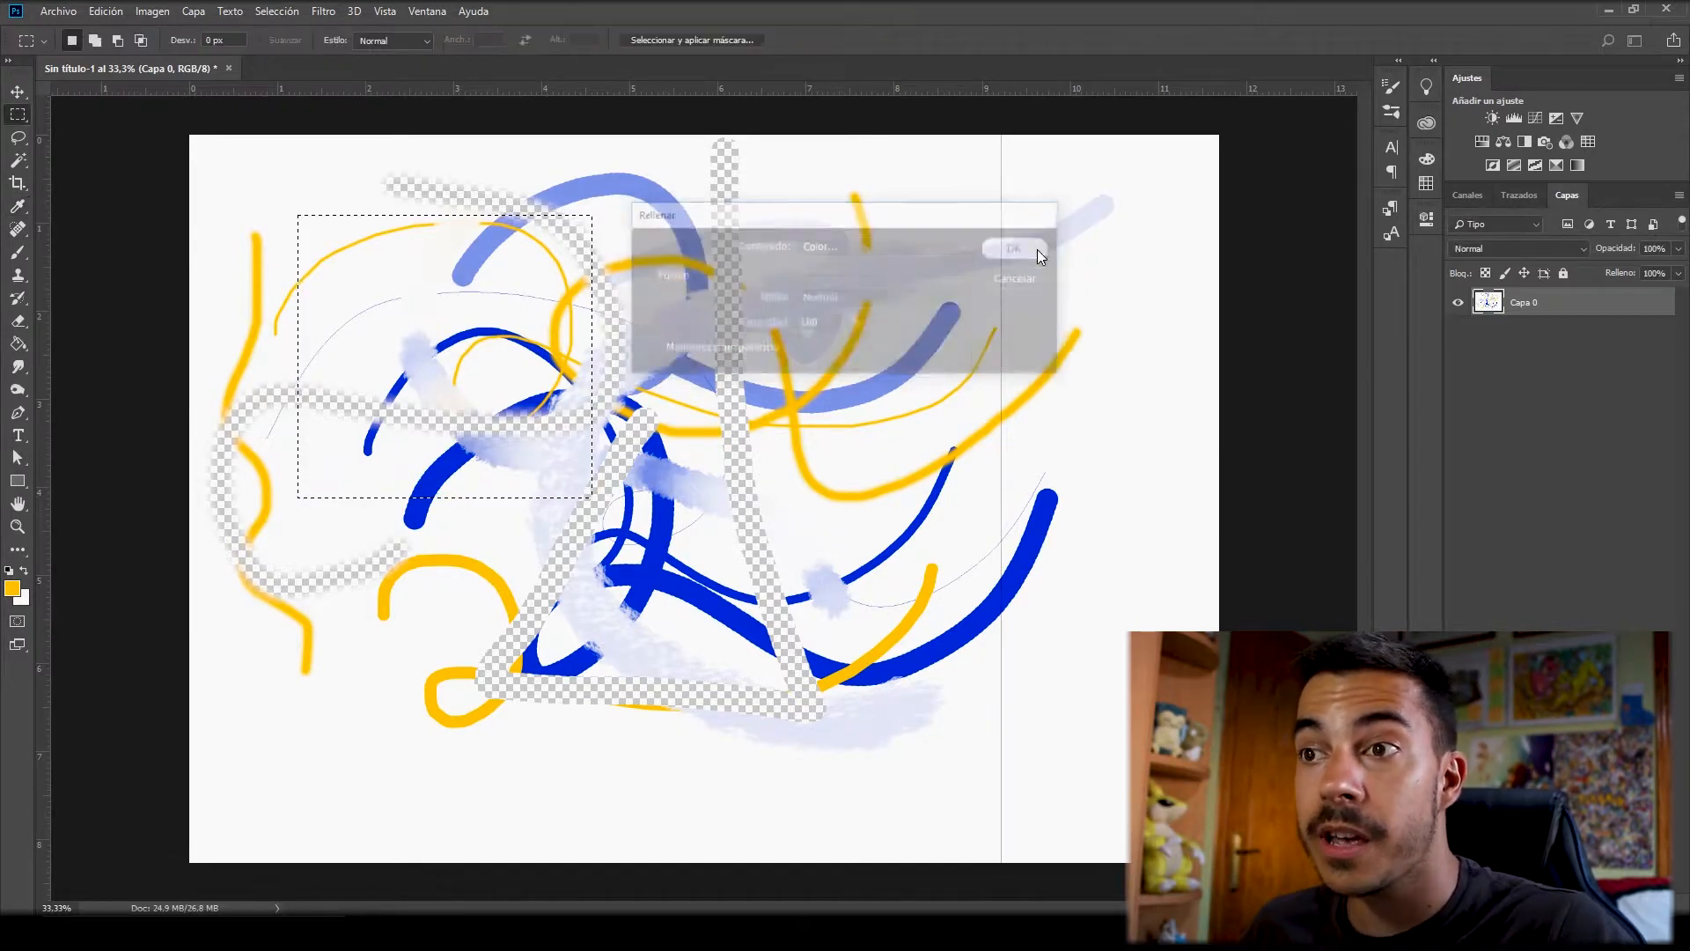
# - Outline the rectangular selection with a 10 px black stroke positioned at the centre, and undo it
pyautogui.rightClick(414, 331)
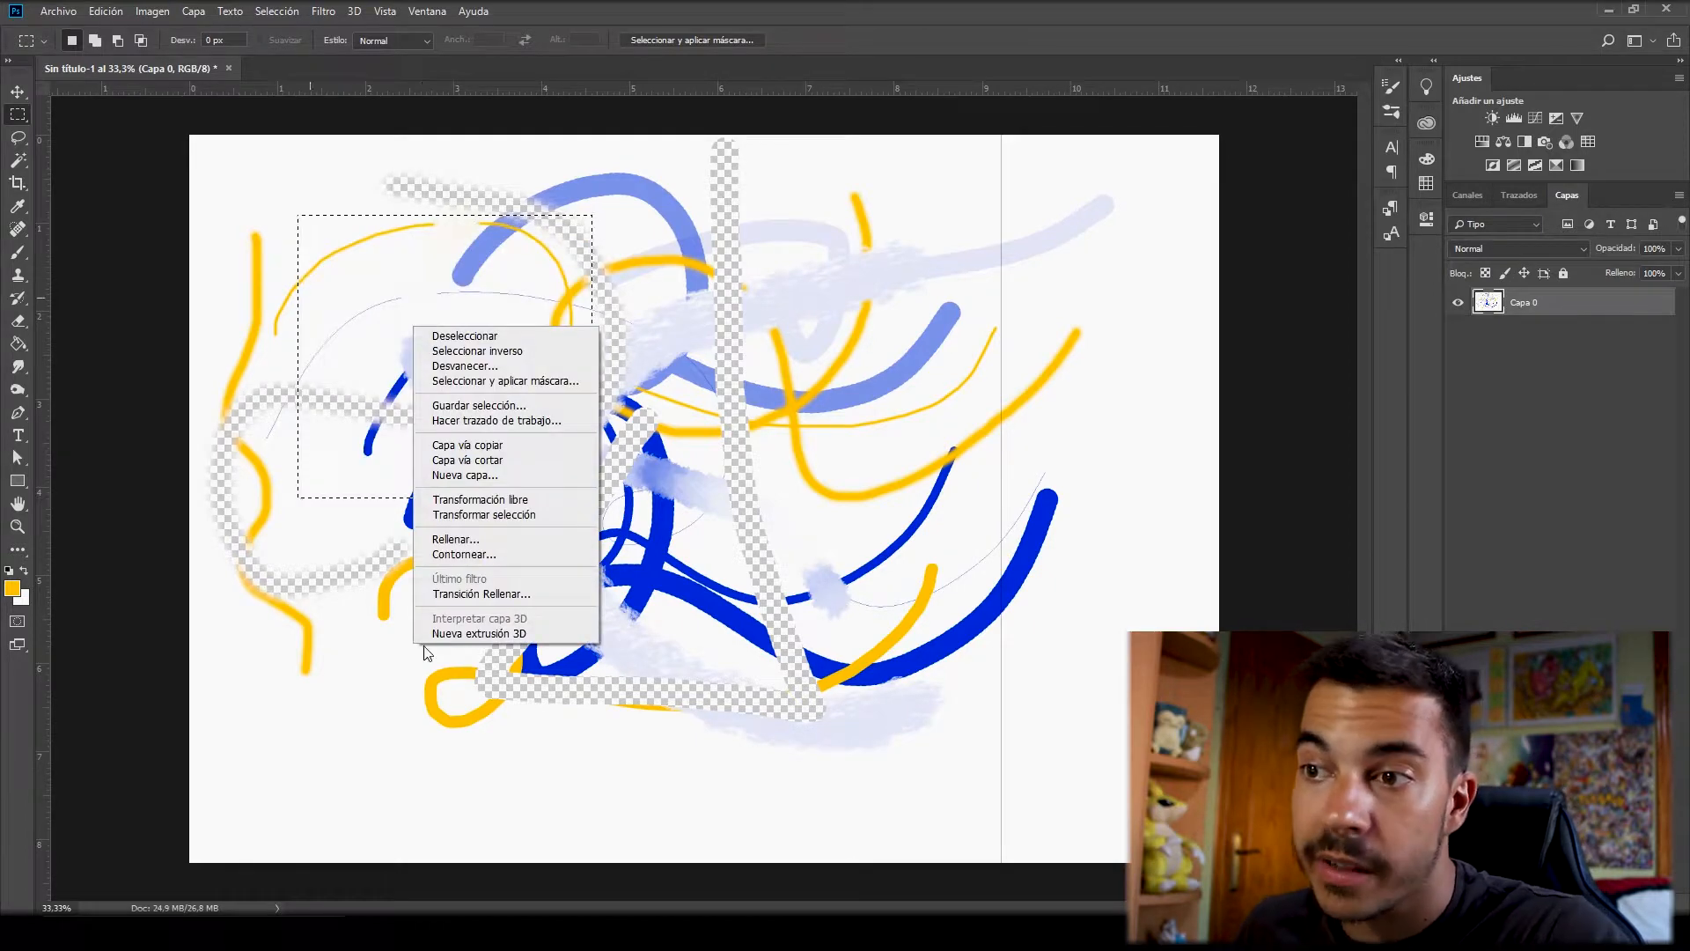
pyautogui.click(454, 558)
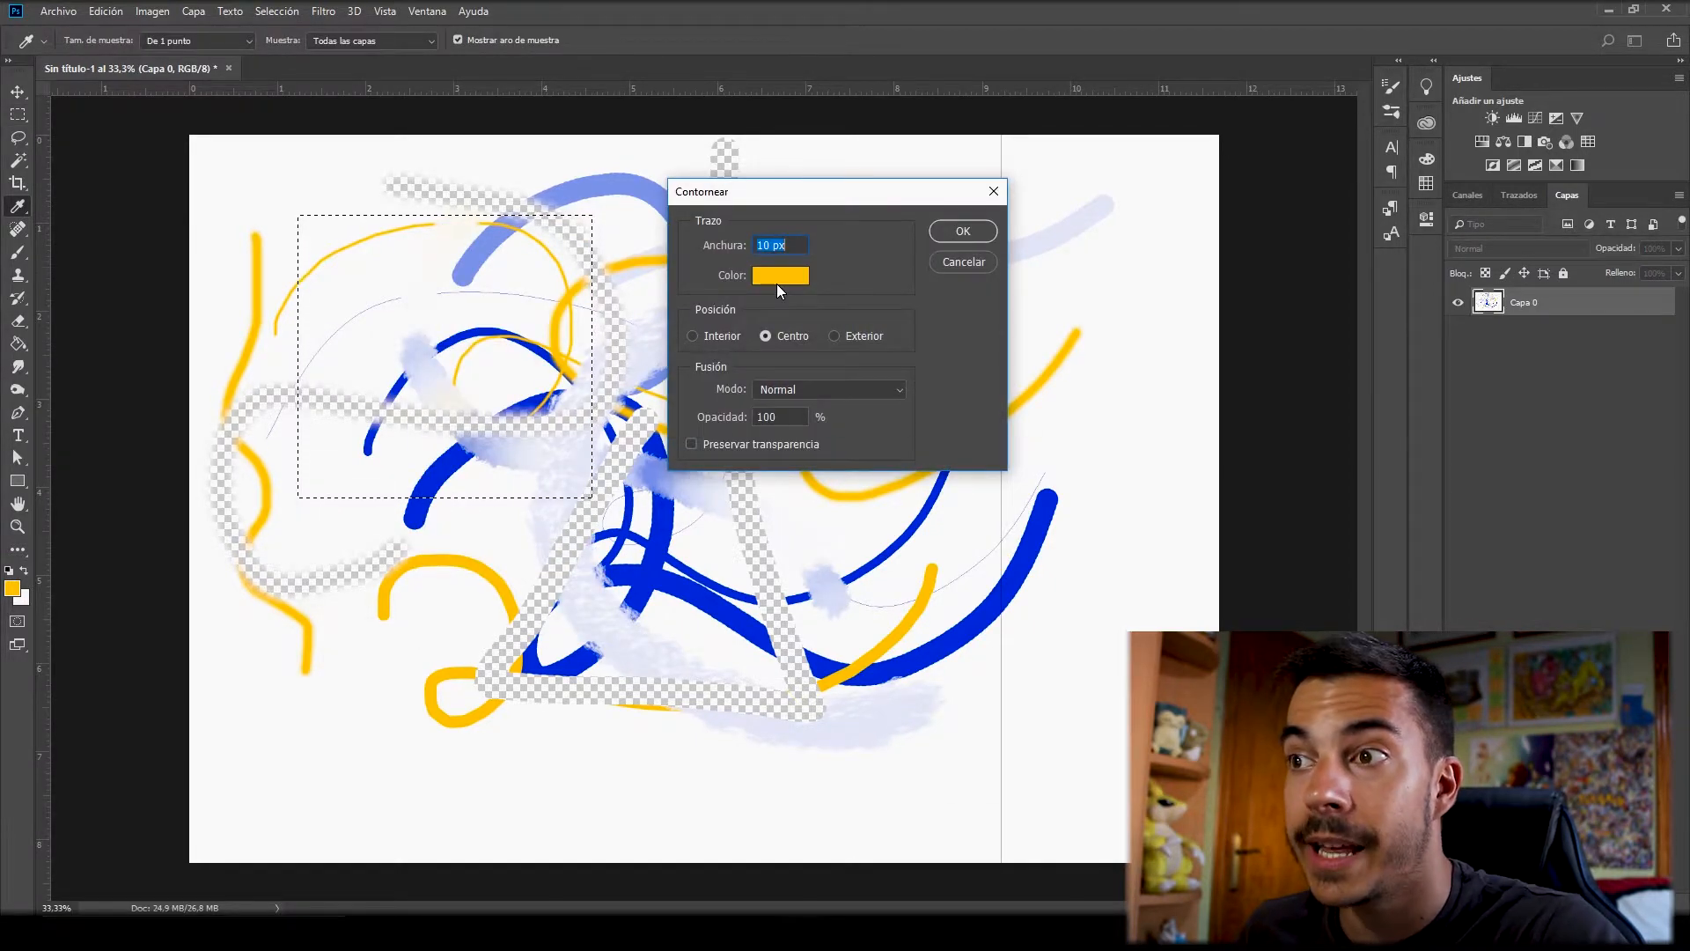
pyautogui.click(778, 276)
pyautogui.click(695, 714)
pyautogui.click(1067, 485)
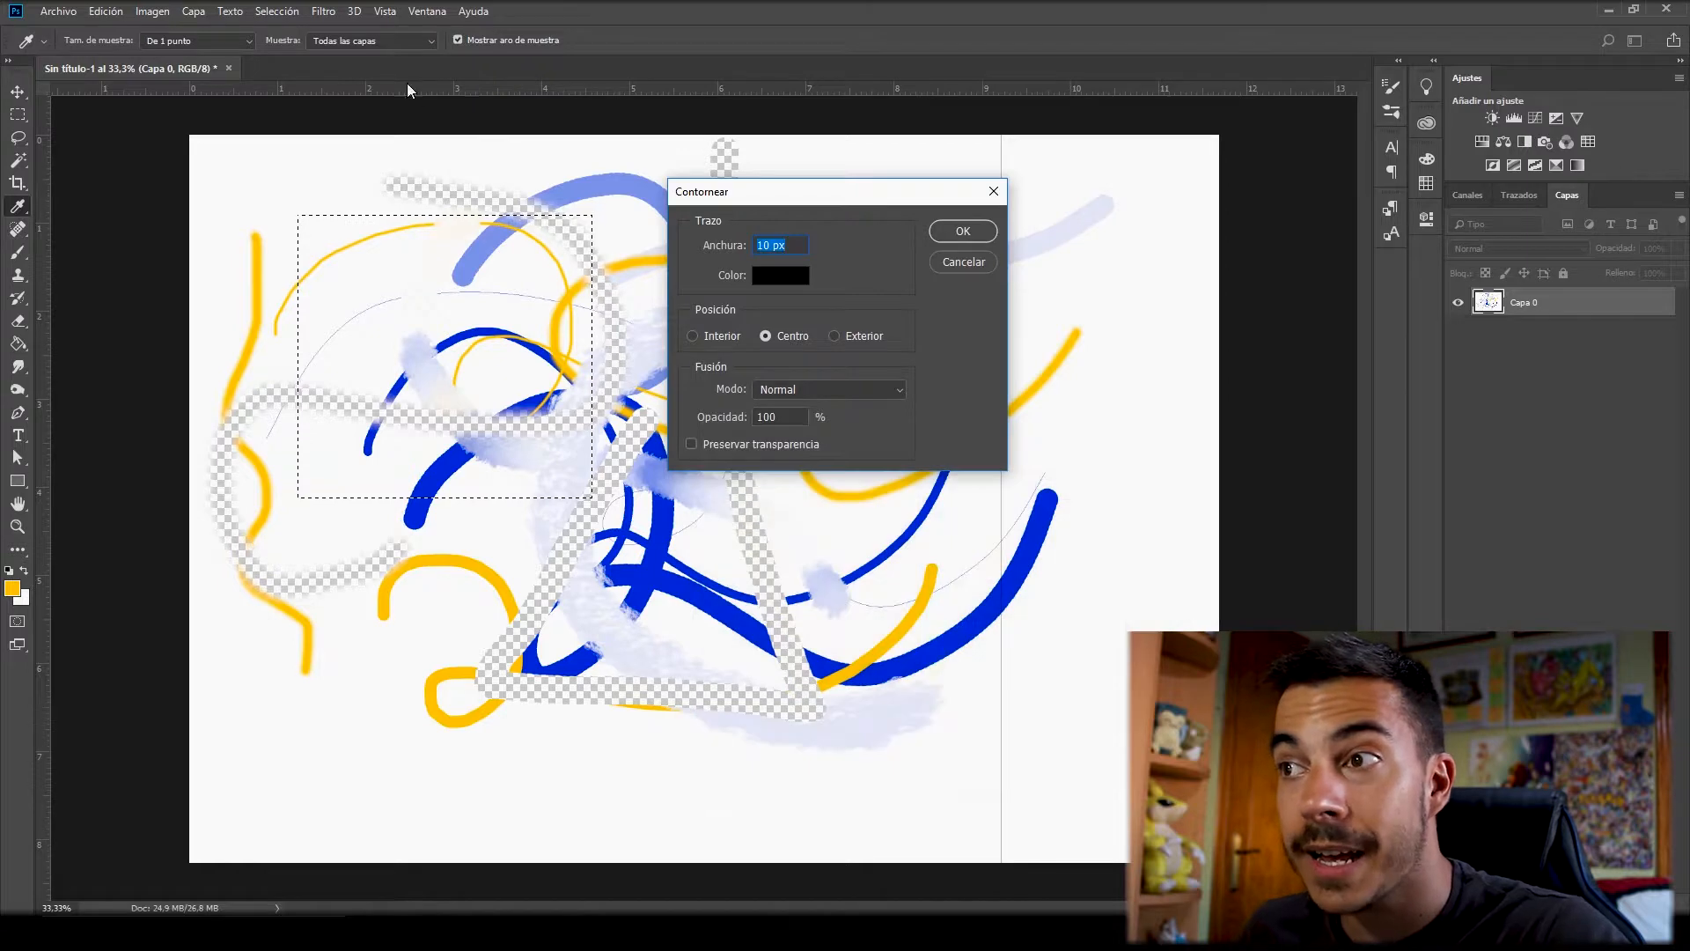
pyautogui.click(962, 230)
pyautogui.press('m')
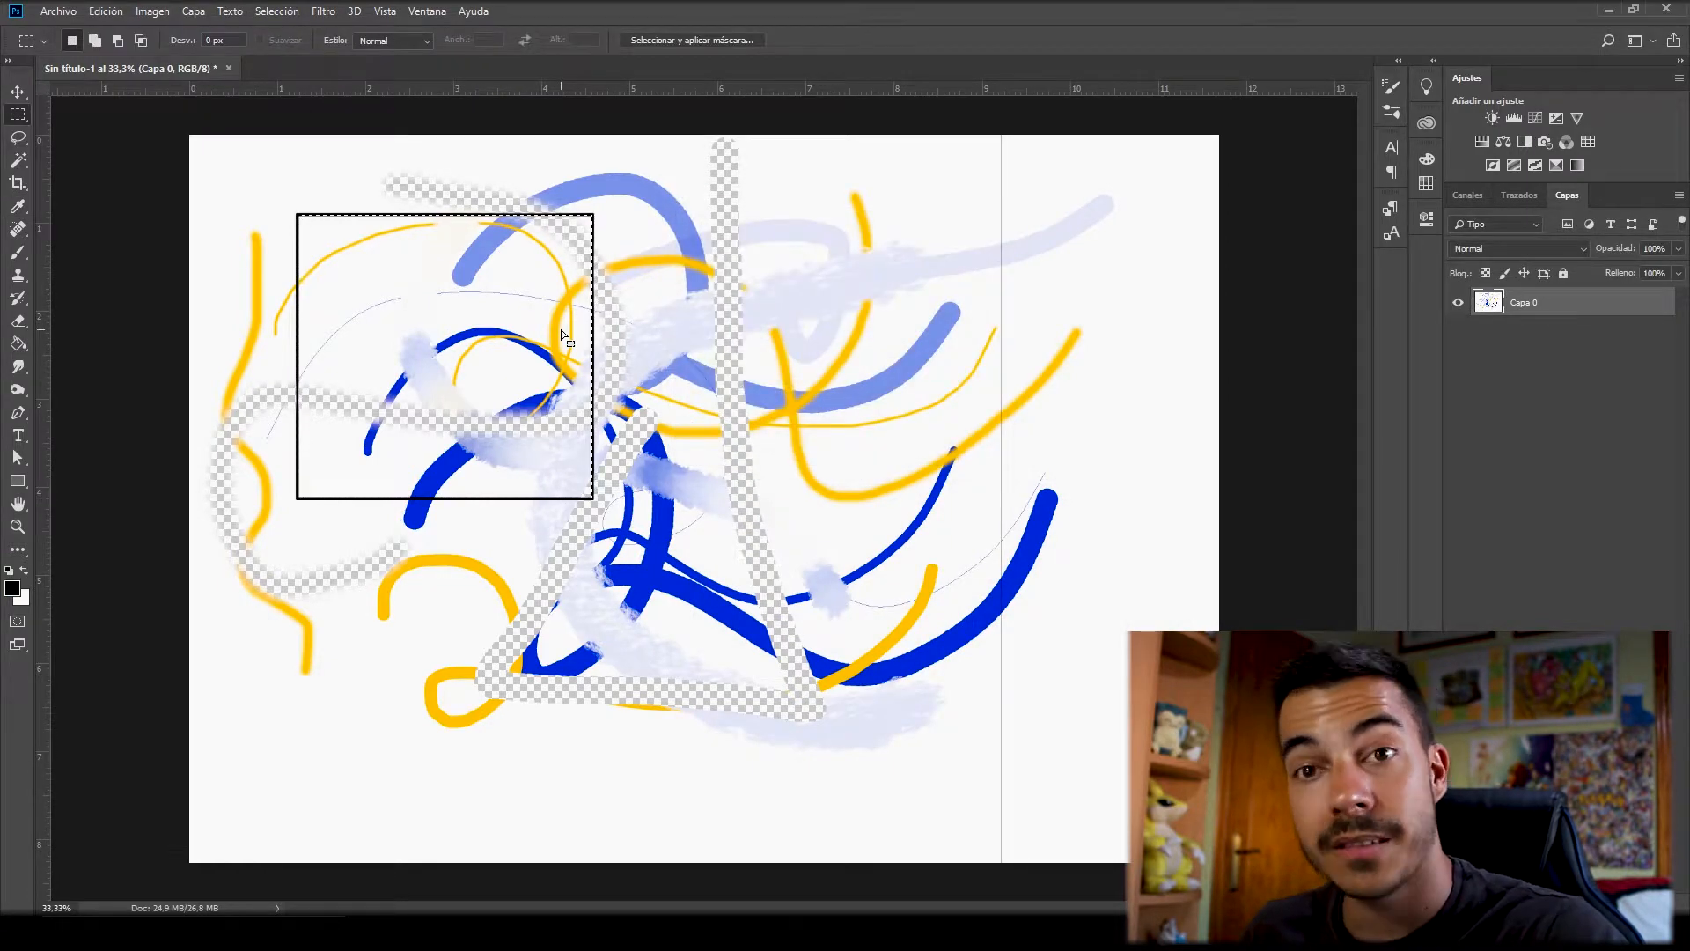
pyautogui.hotkey('ctrl', 'z')
# - Use the Elliptical Marquee tool to select a tall oval in the canvas's lower right, and fill it with black
pyautogui.rightClick(18, 115)
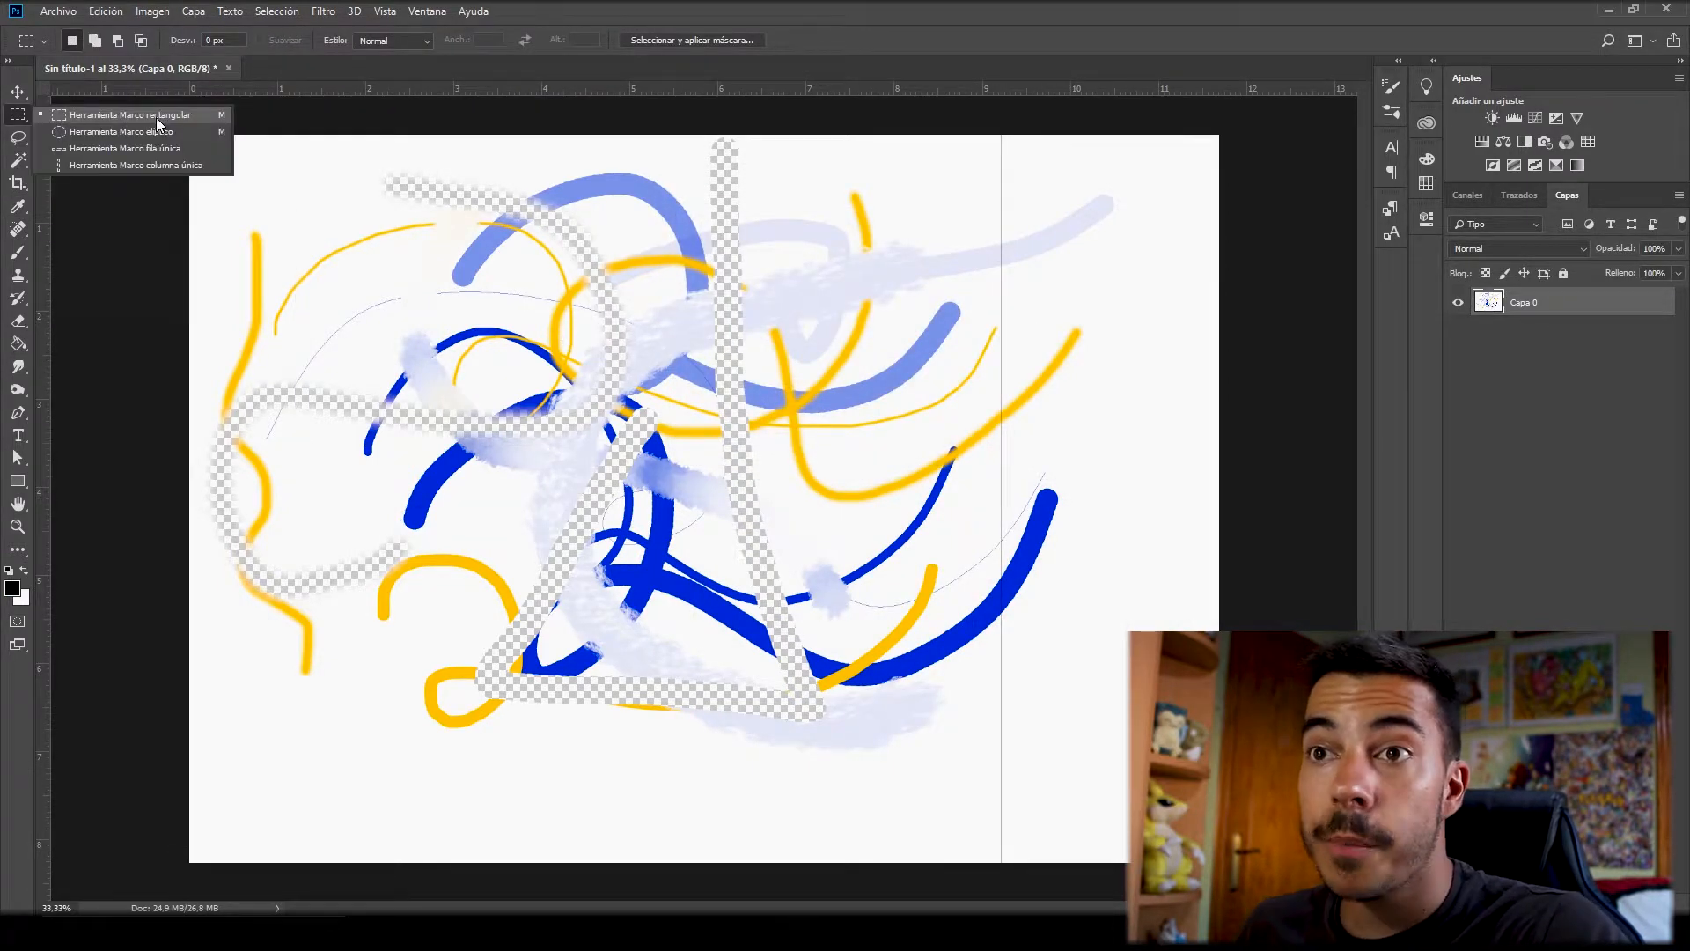
pyautogui.click(157, 132)
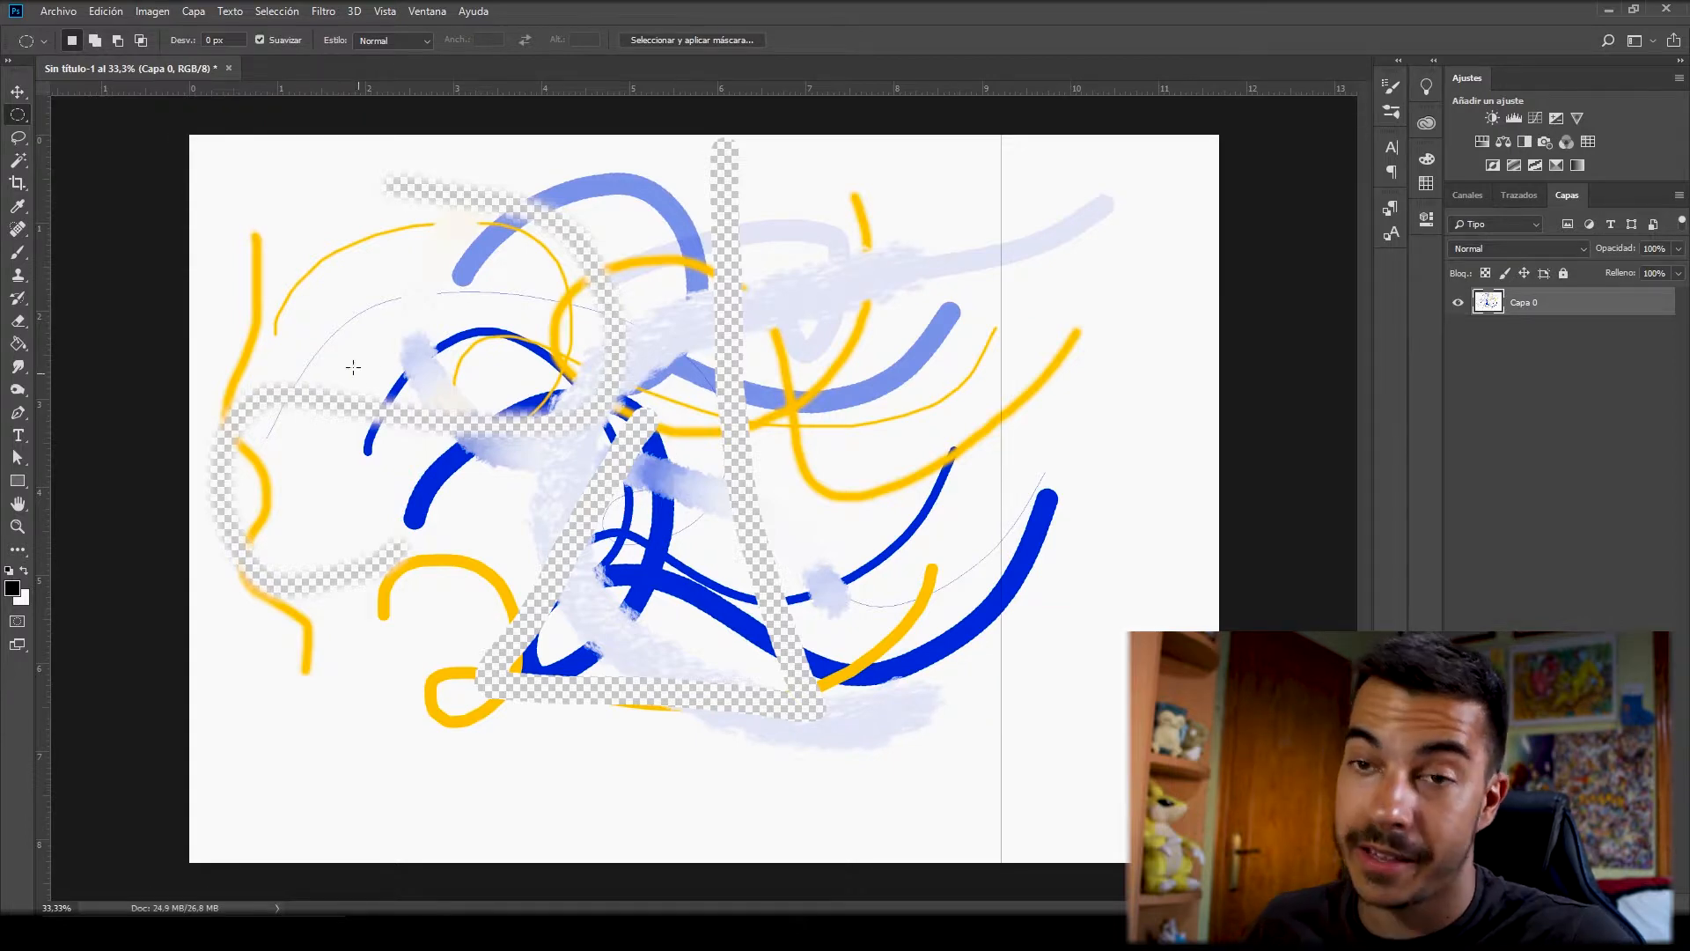
pyautogui.moveTo(329, 308); pyautogui.dragTo(669, 507)
pyautogui.moveTo(1036, 623); pyautogui.dragTo(1187, 822)
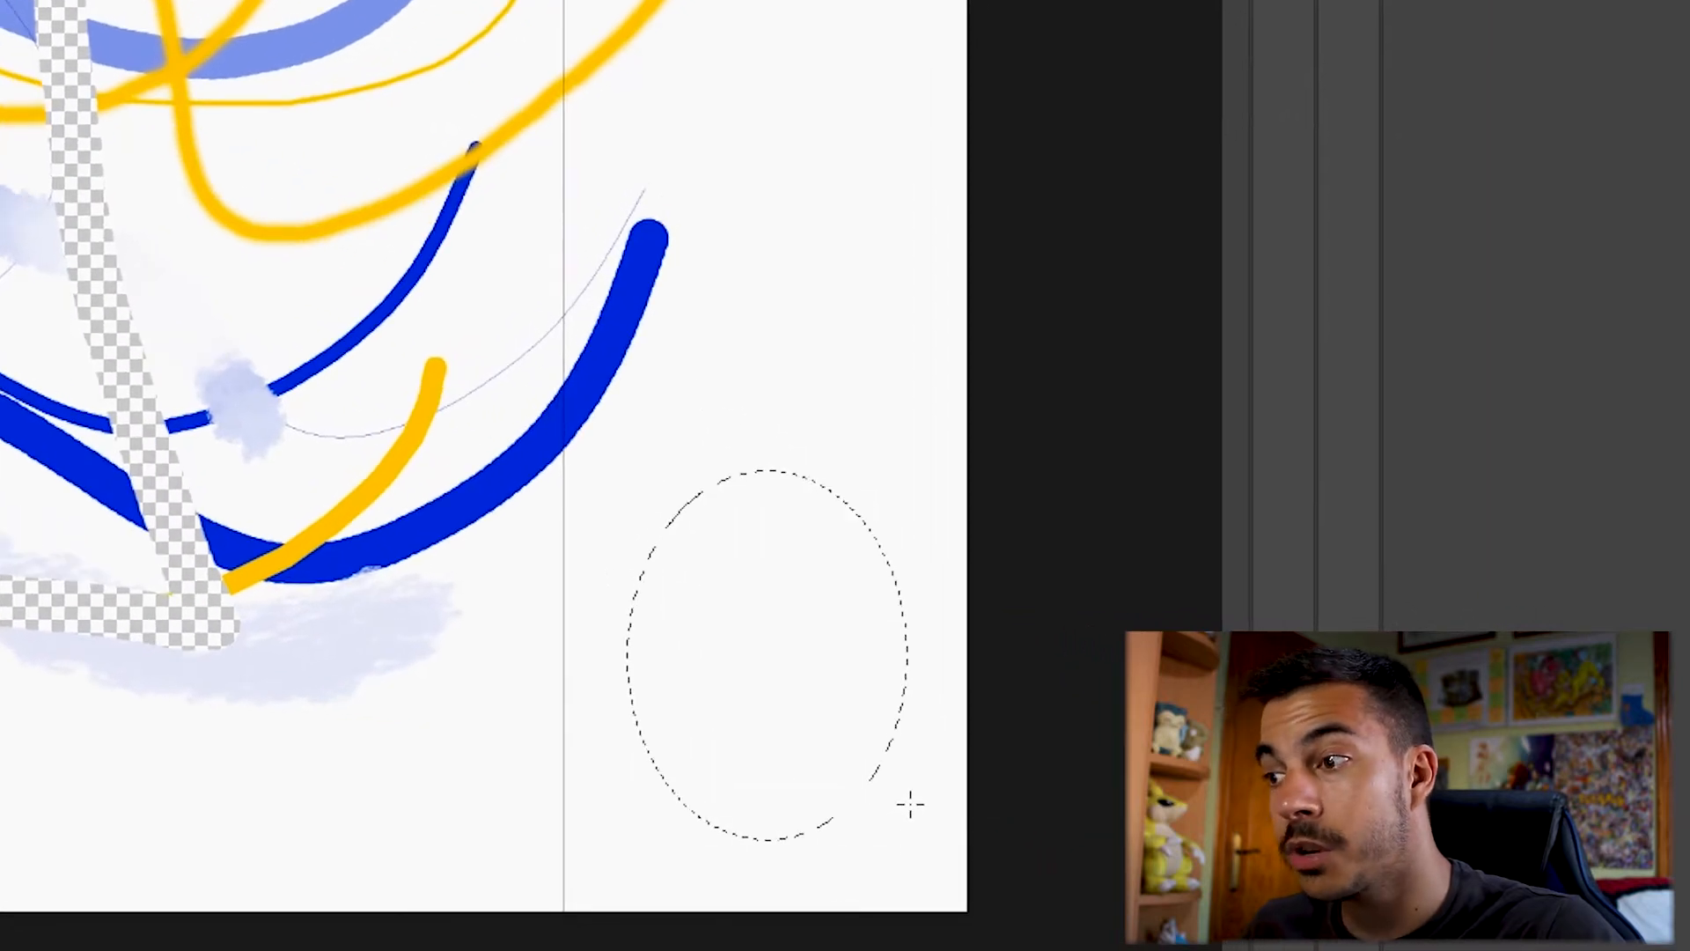
pyautogui.rightClick(792, 583)
pyautogui.click(872, 394)
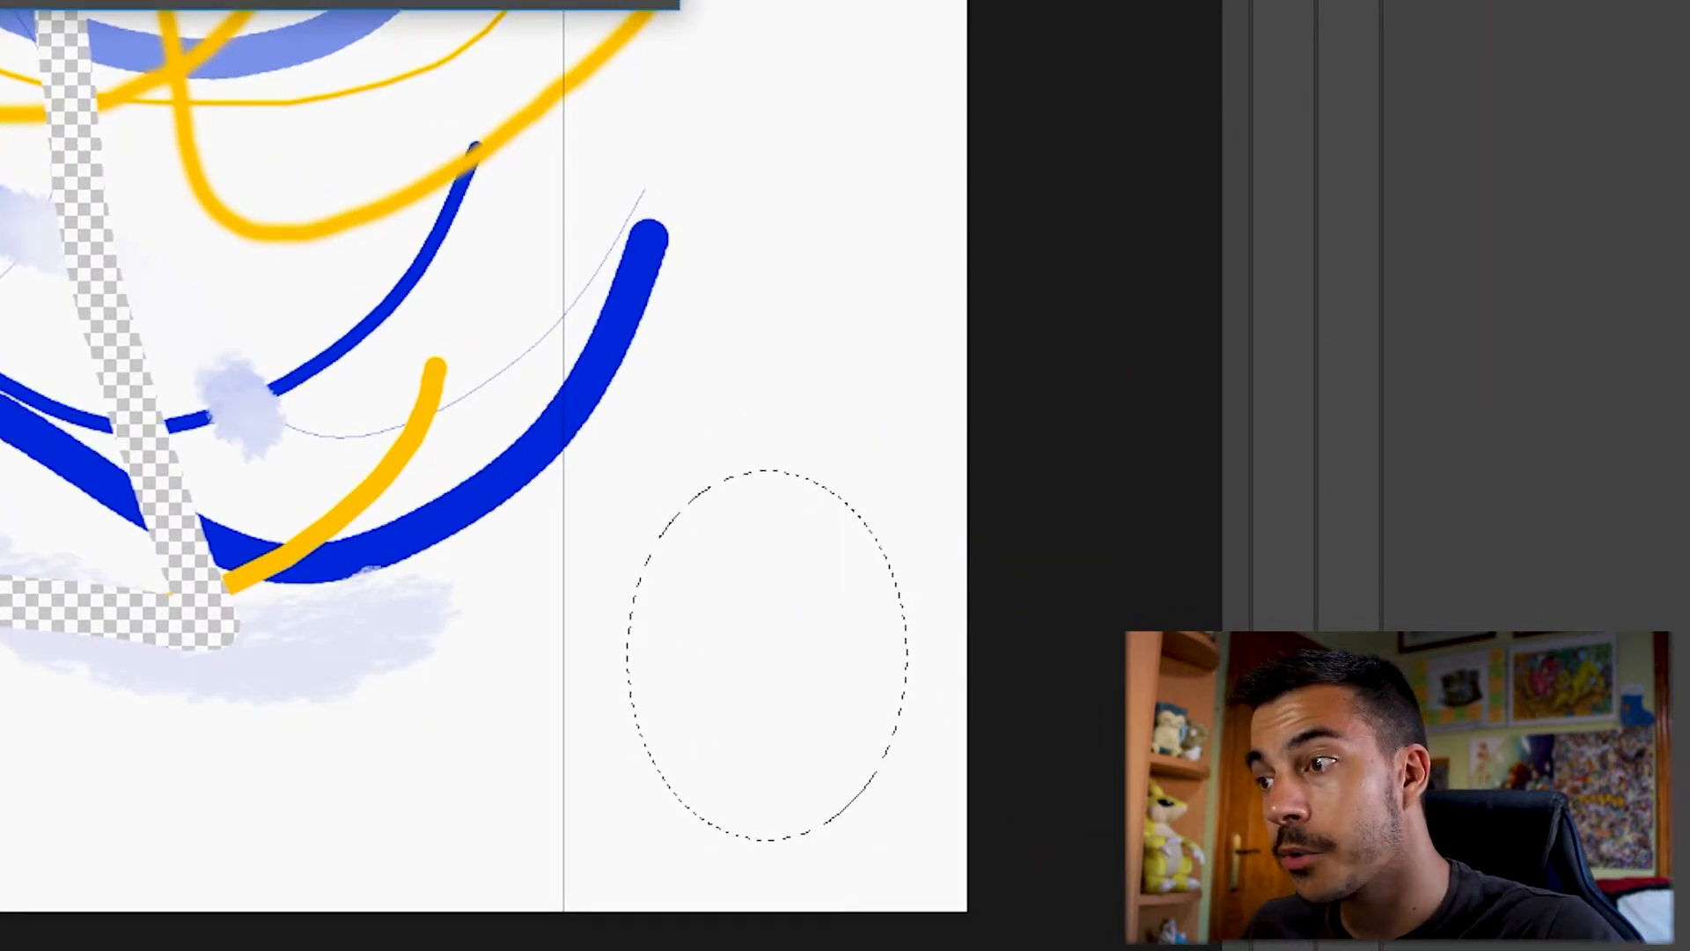
pyautogui.press('Return')
pyautogui.click(966, 441)
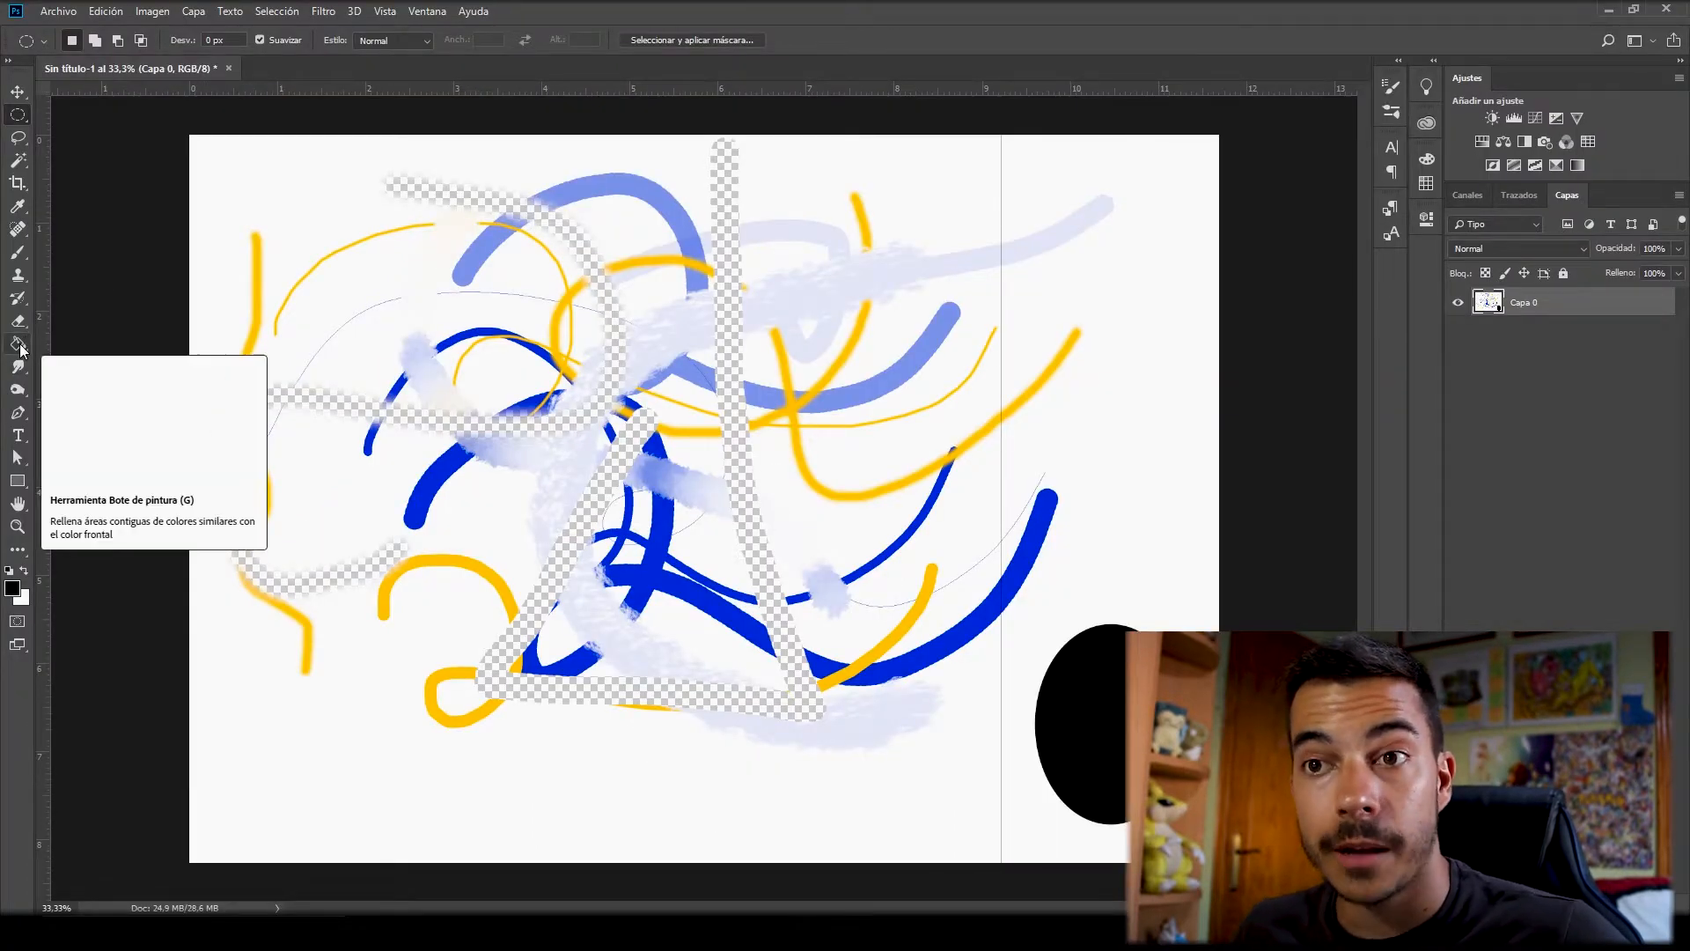
# - Set the foreground colour to magenta, and fill the black oval using the Paint Bucket tool in Normal mode
pyautogui.click(19, 347)
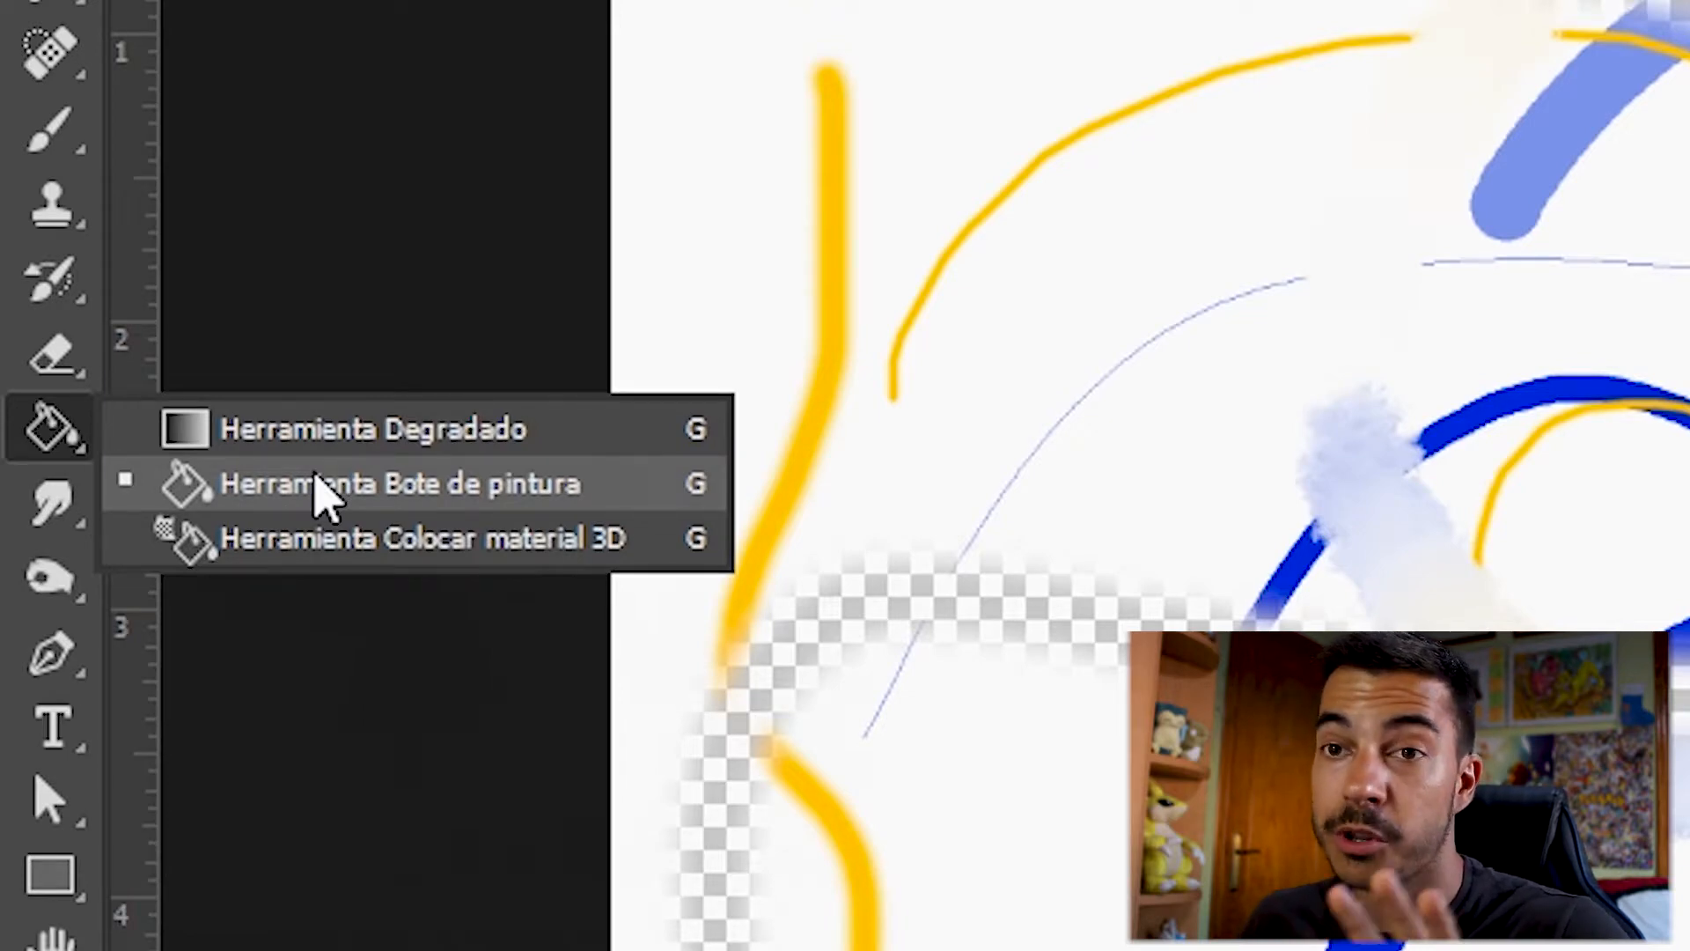
pyautogui.click(321, 487)
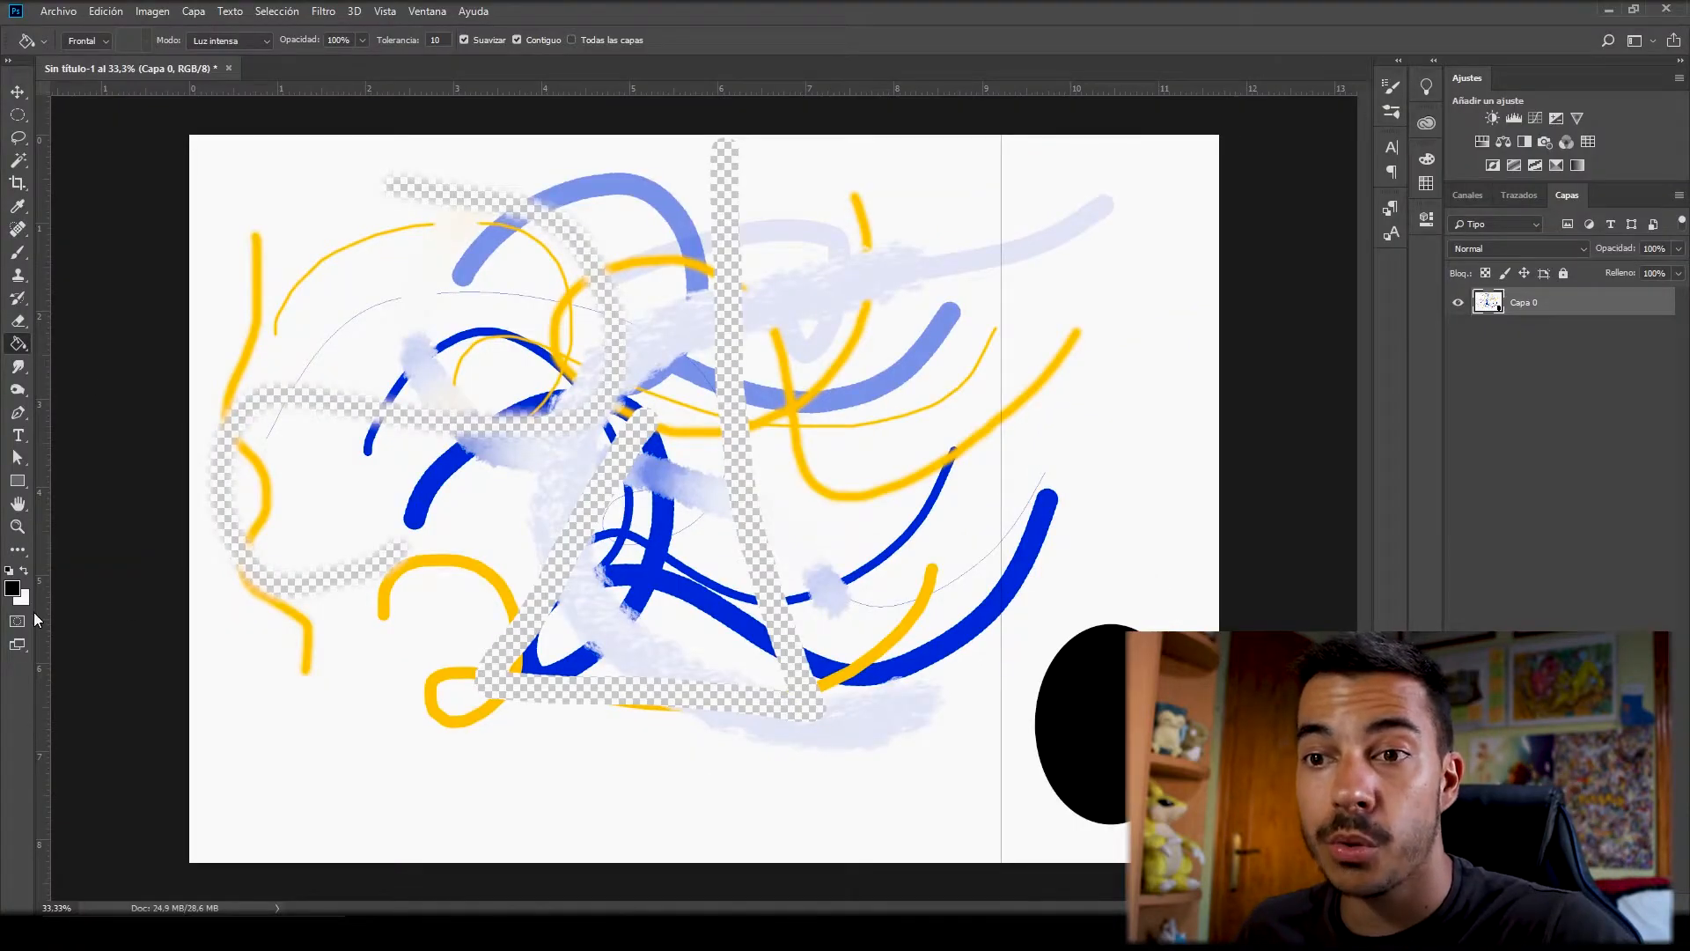
pyautogui.click(15, 588)
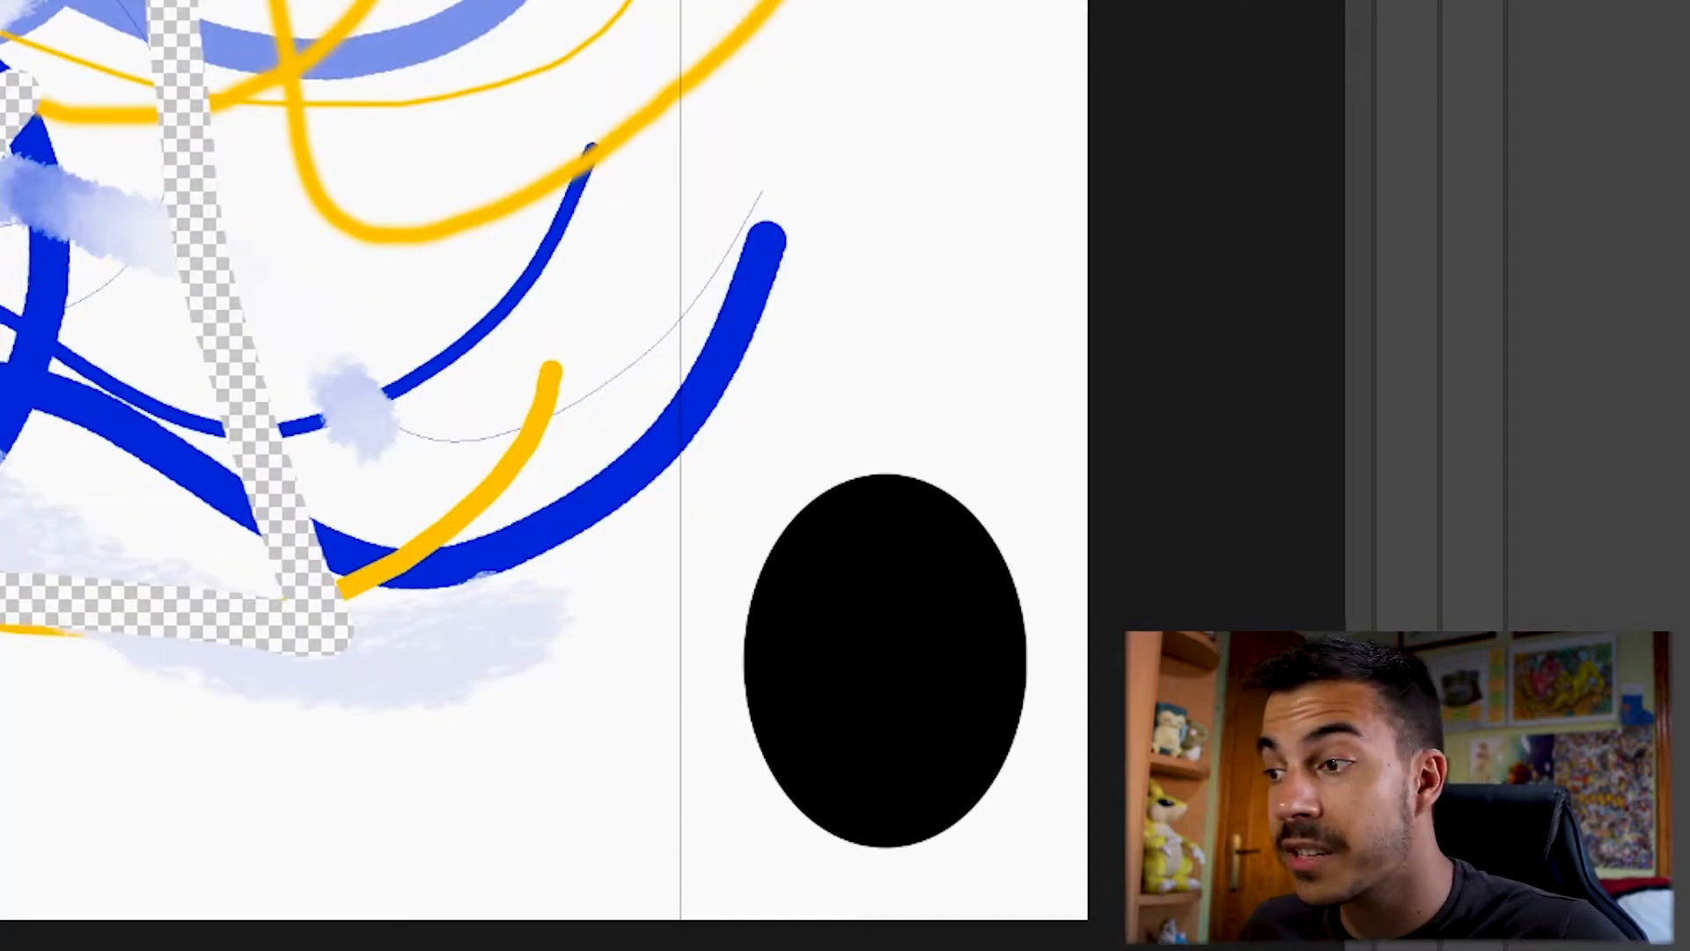
pyautogui.click(892, 622)
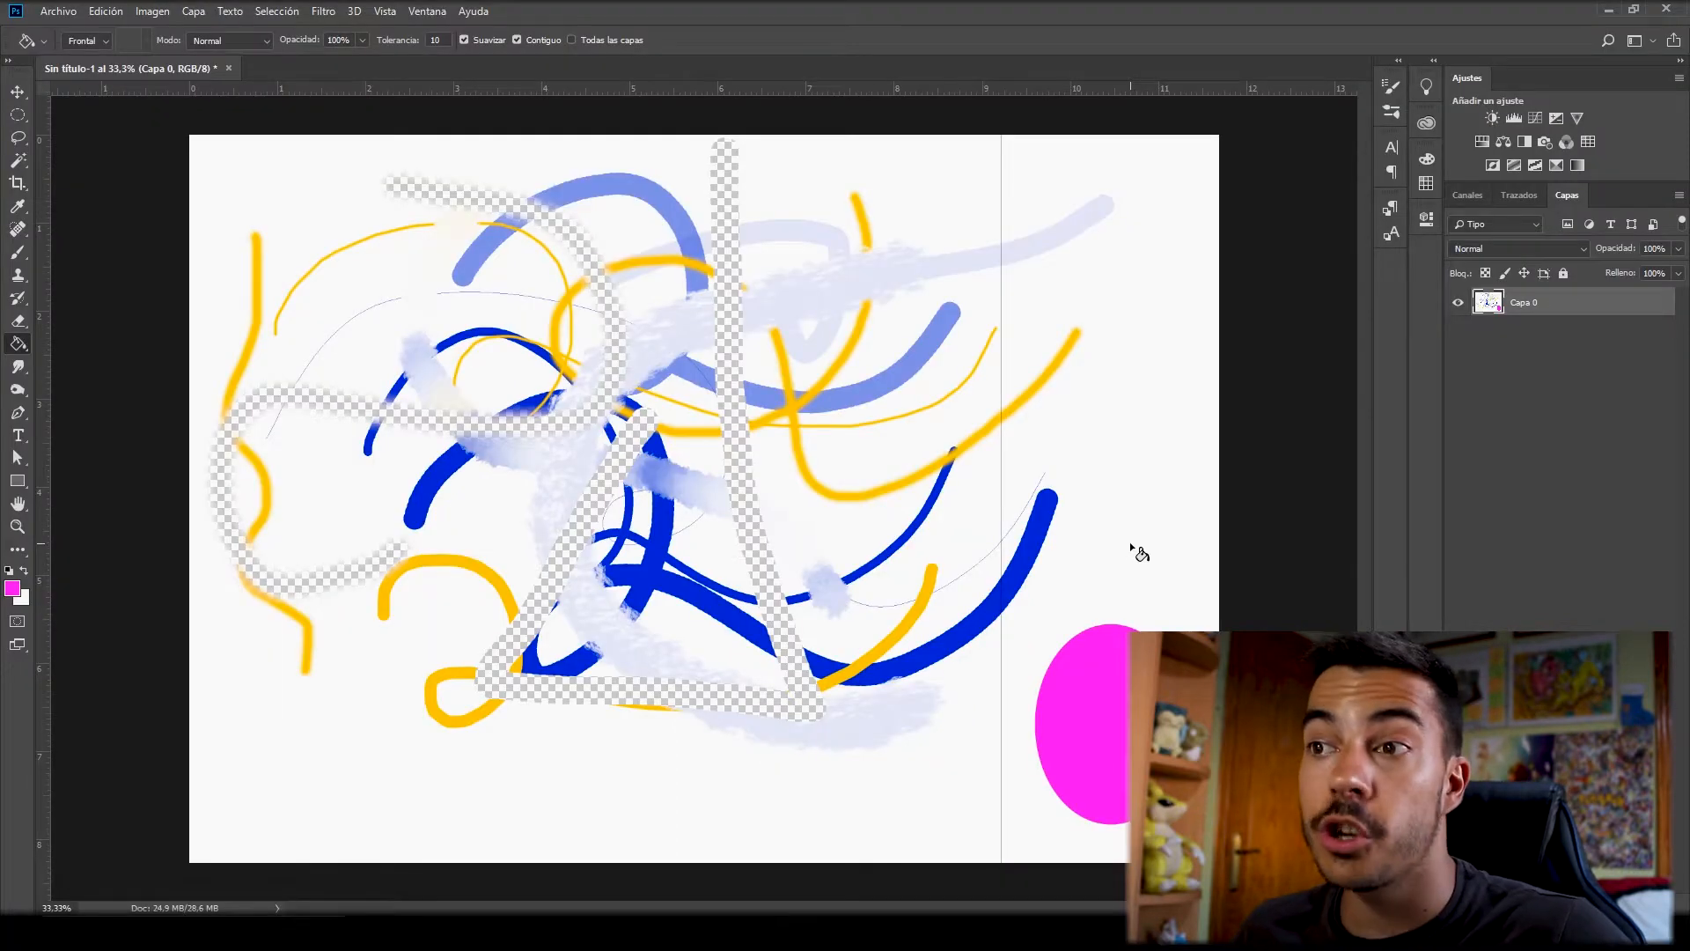
# - Fill the white background left of the vertical line with magenta, and undo both Paint Bucket fills
pyautogui.click(387, 255)
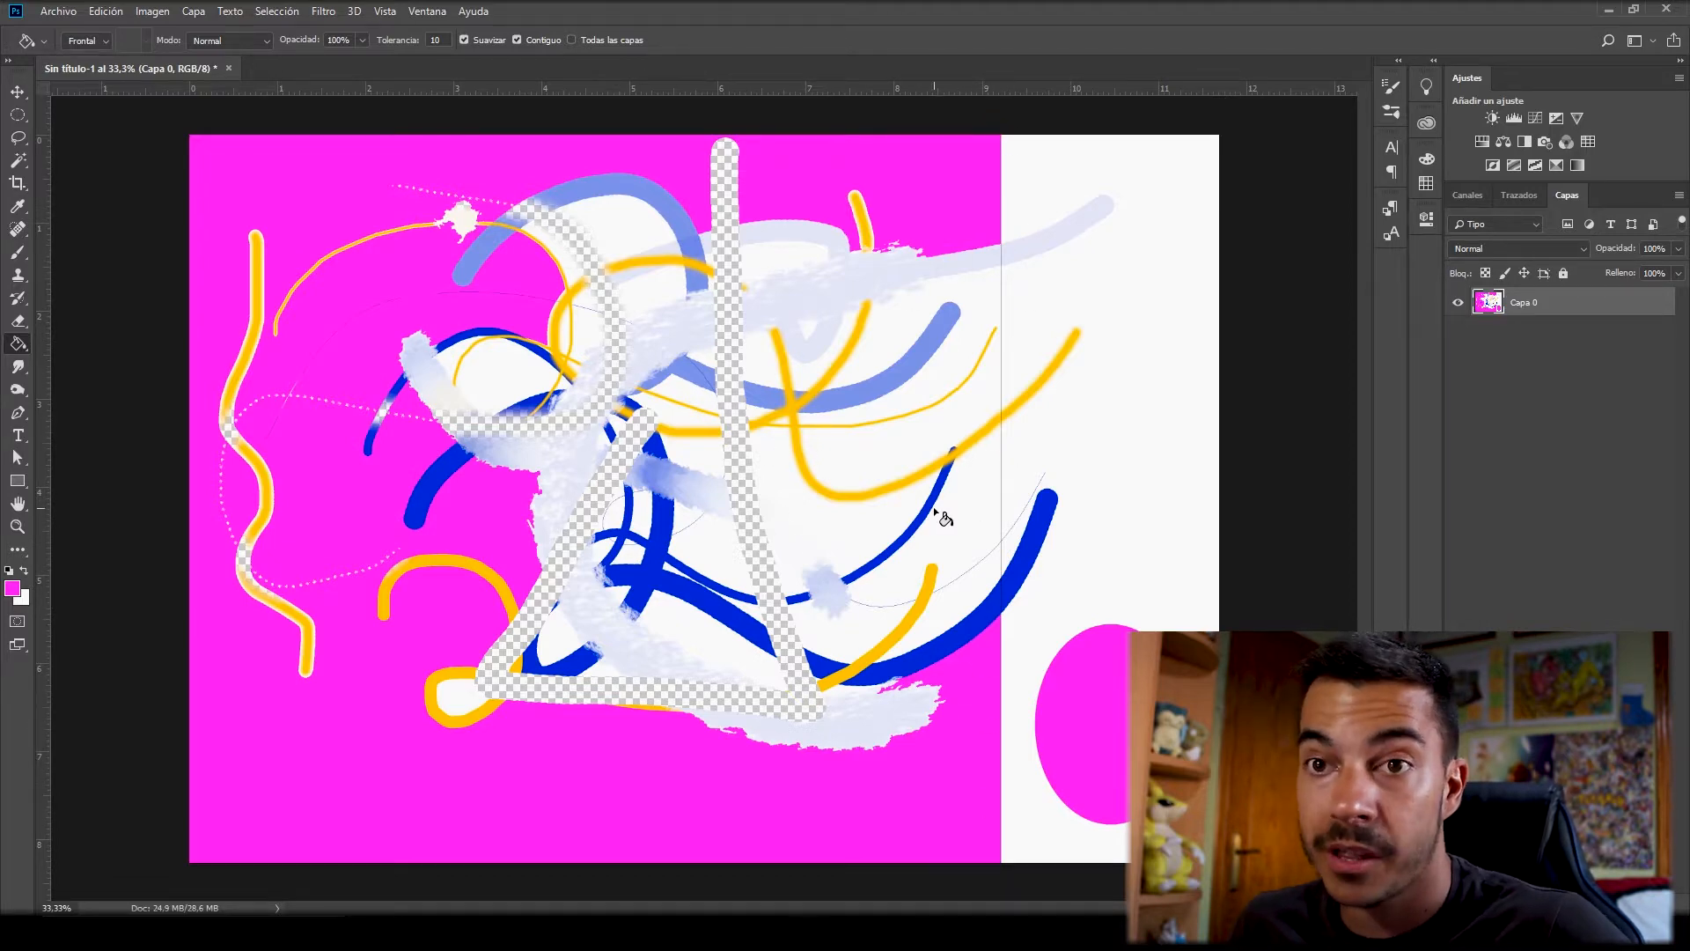
pyautogui.hotkey('ctrl', 'z')
pyautogui.hotkey('ctrl', 'alt', 'z')
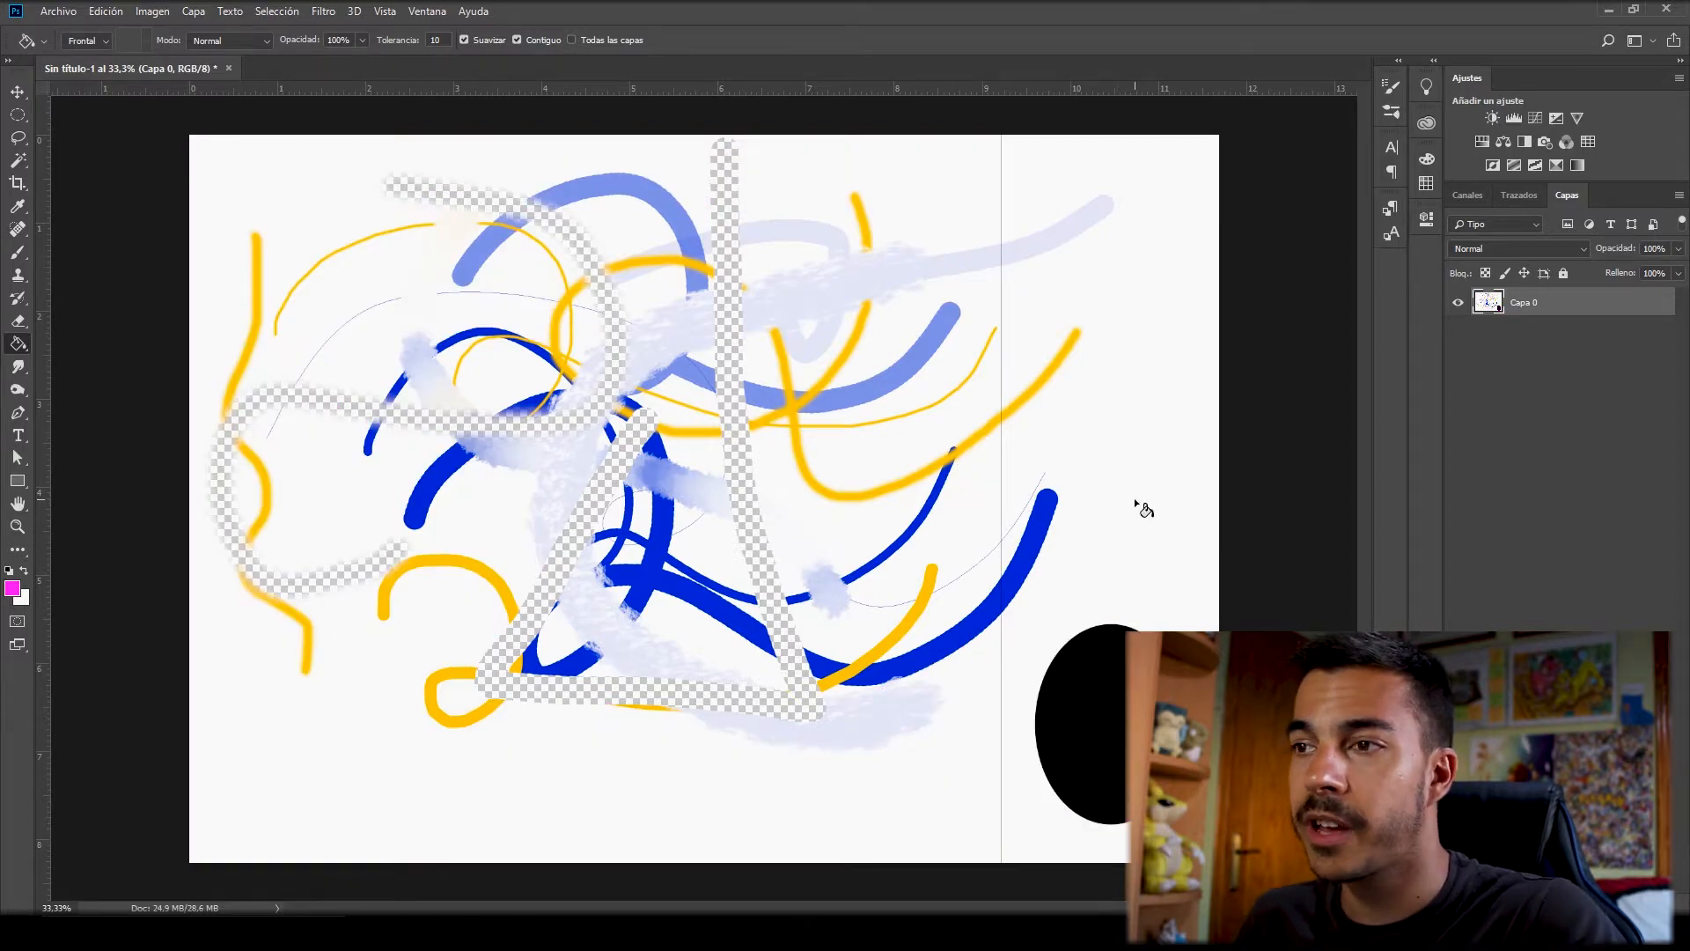
# - Apply the Naranja, amarillo, naranja linear gradient horizontally across the upper canvas with the Gradient tool, and undo it
pyautogui.rightClick(19, 346)
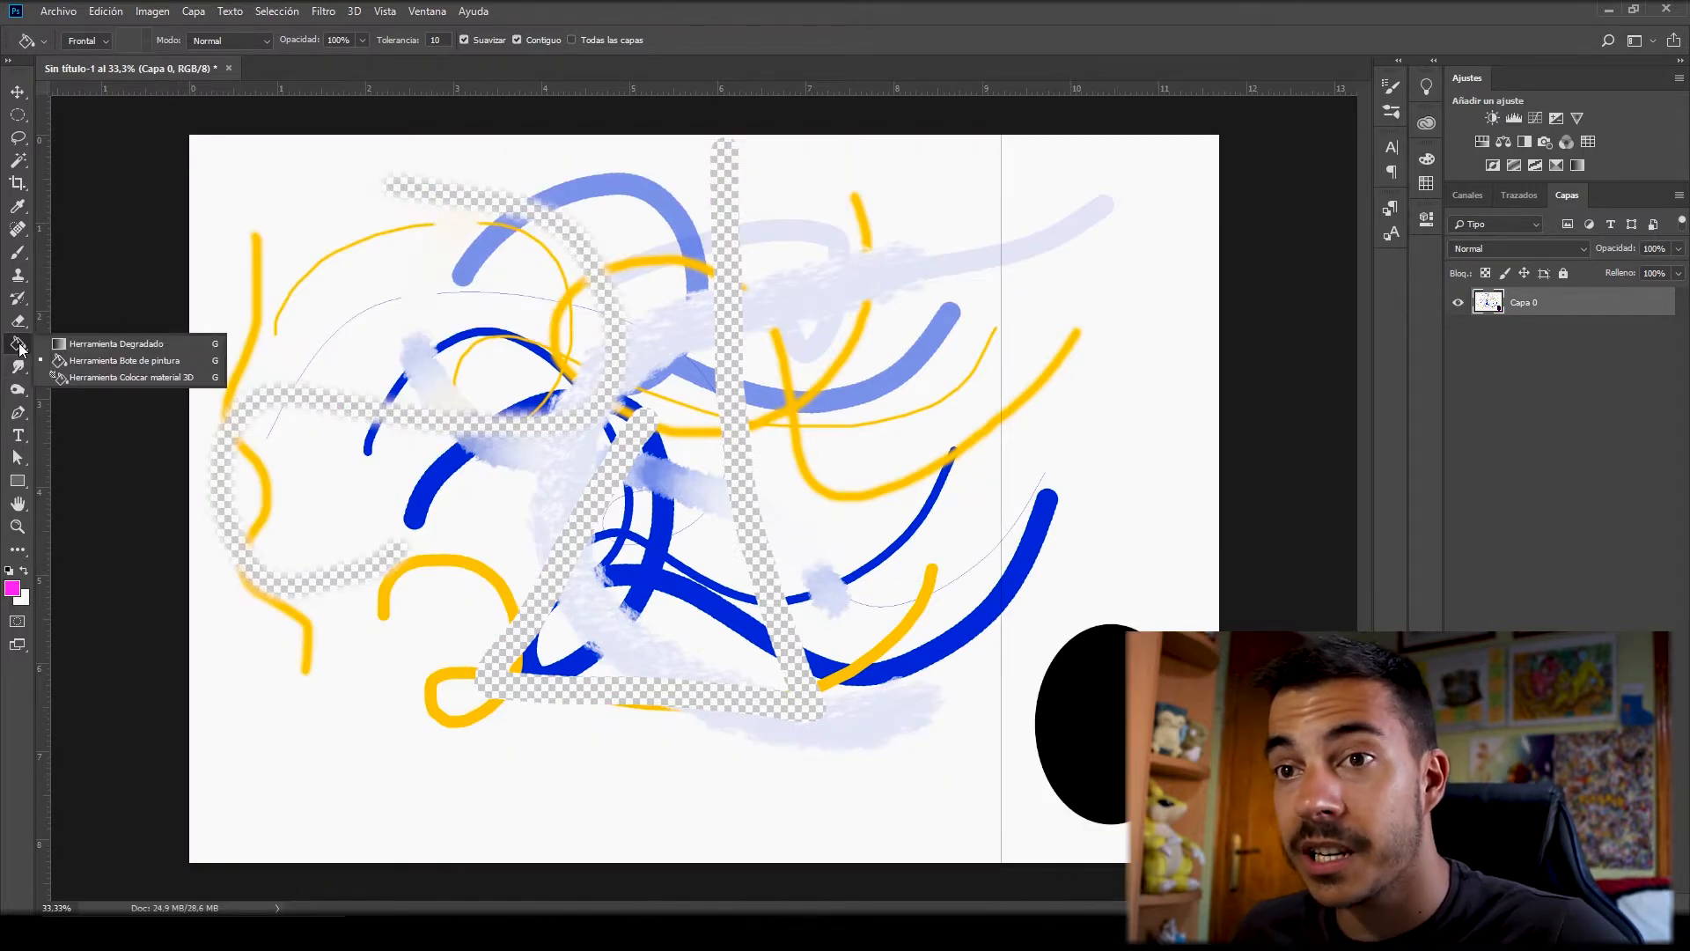
pyautogui.click(83, 345)
pyautogui.click(112, 41)
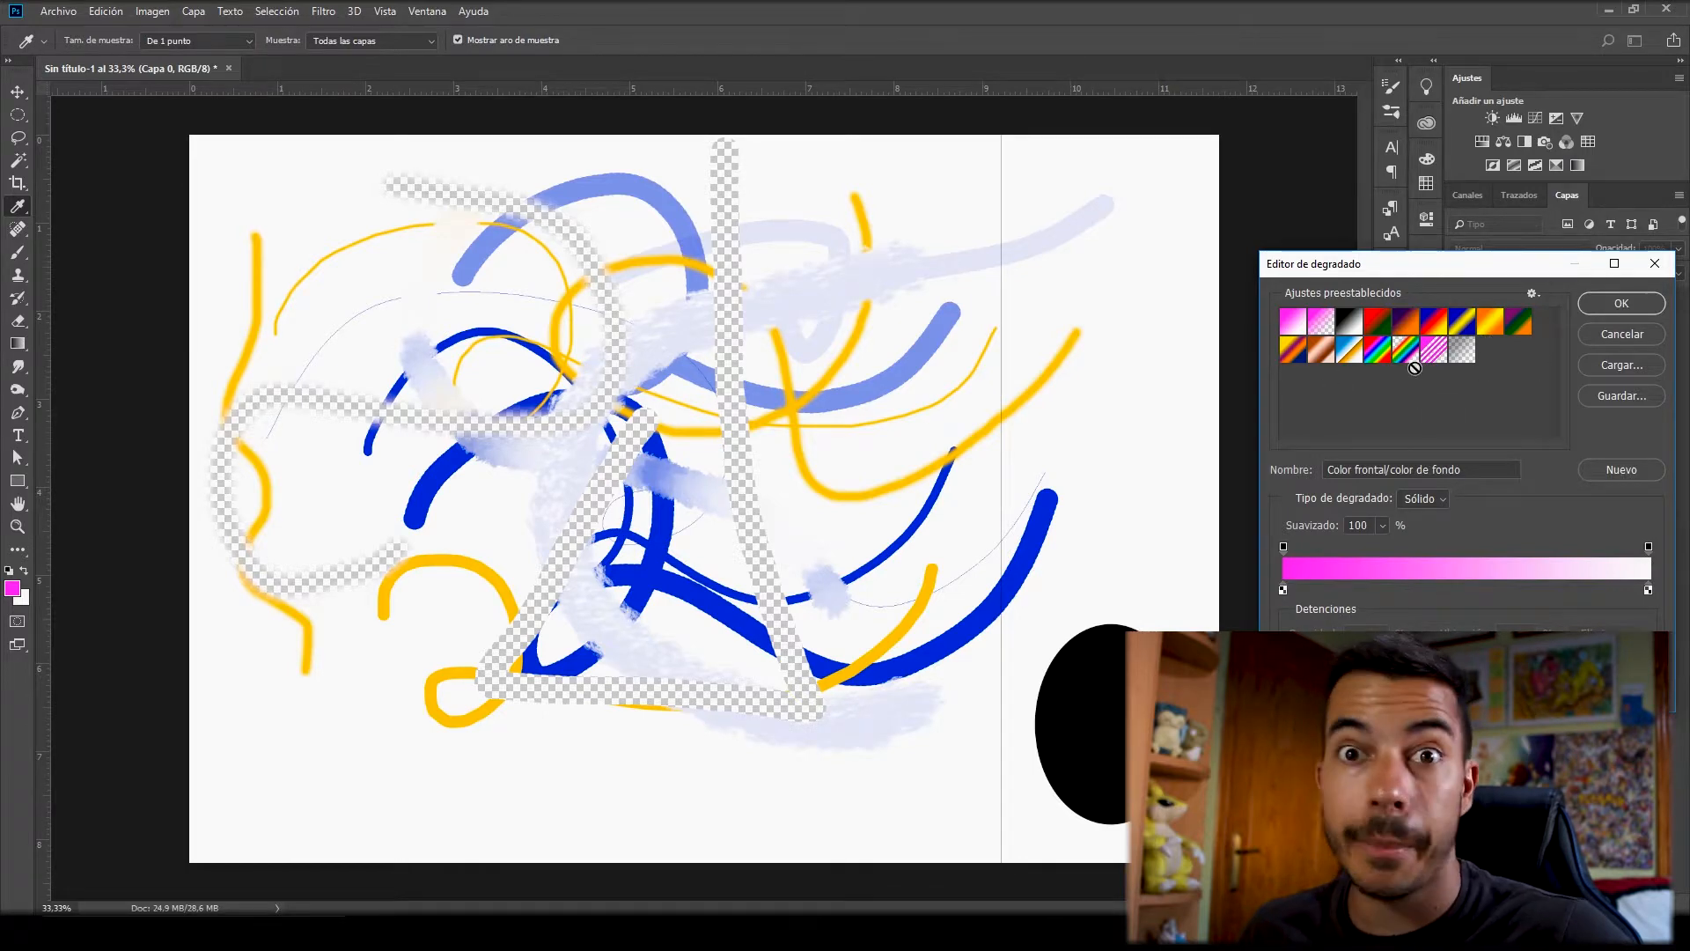
pyautogui.press('Escape')
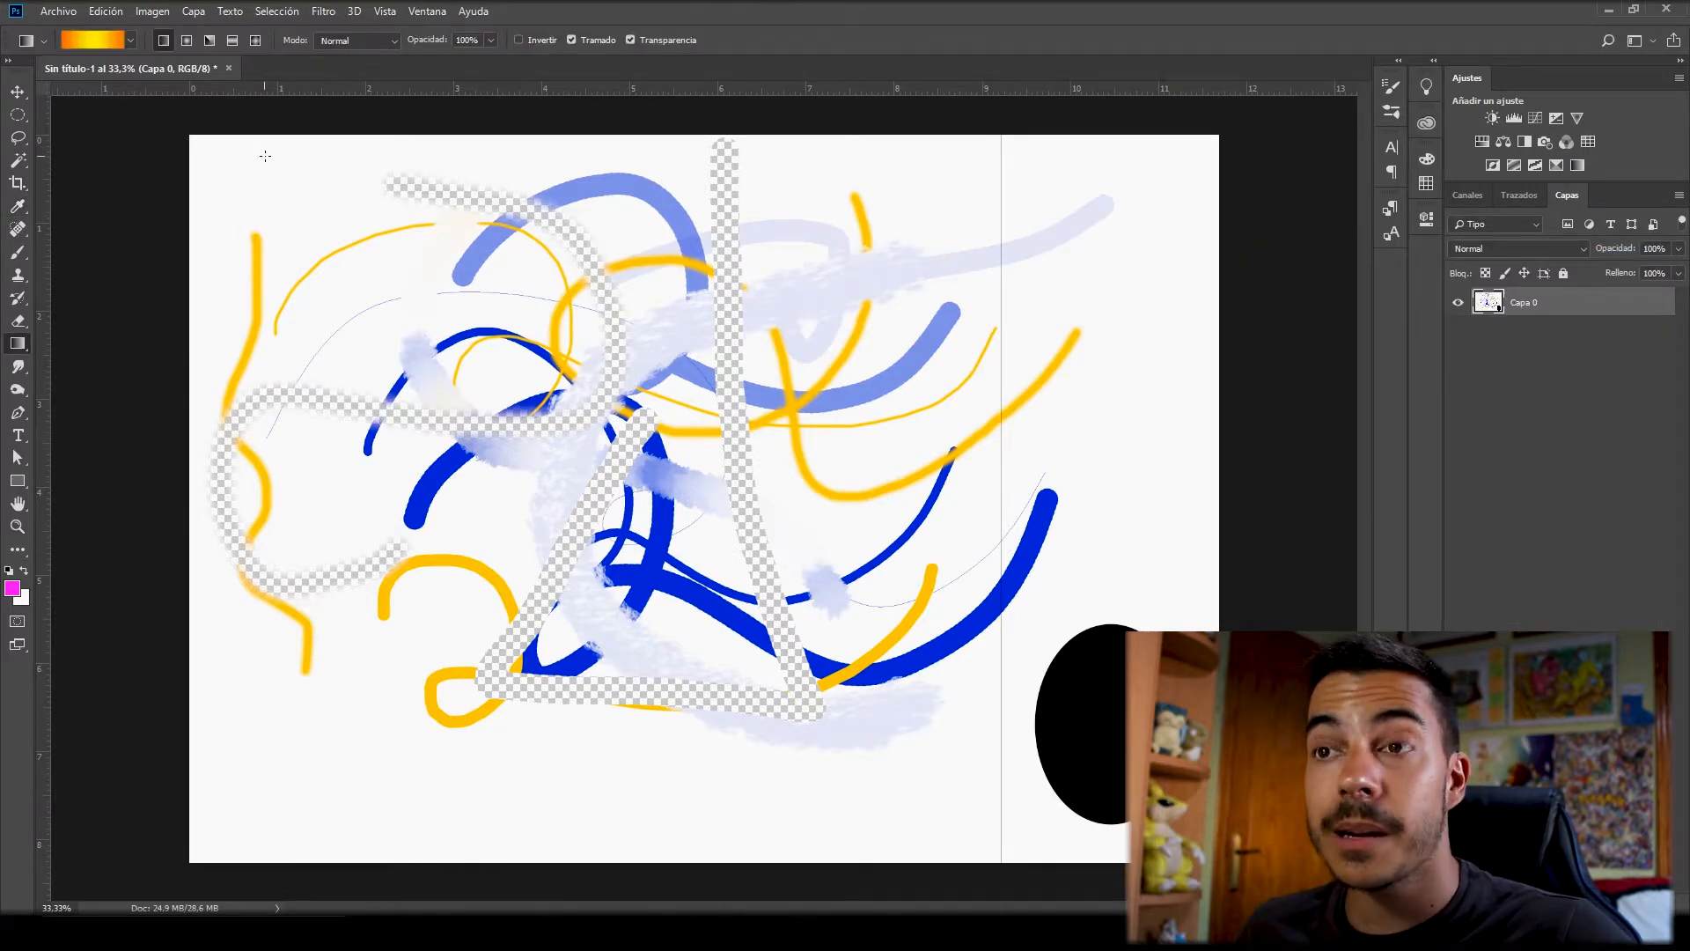
pyautogui.moveTo(271, 158)
pyautogui.mouseDown()
pyautogui.moveTo(546, 146)
pyautogui.moveTo(399, 152)
pyautogui.moveTo(378, 179)
pyautogui.moveTo(1057, 186)
pyautogui.mouseUp()
pyautogui.hotkey('ctrl', 'z')
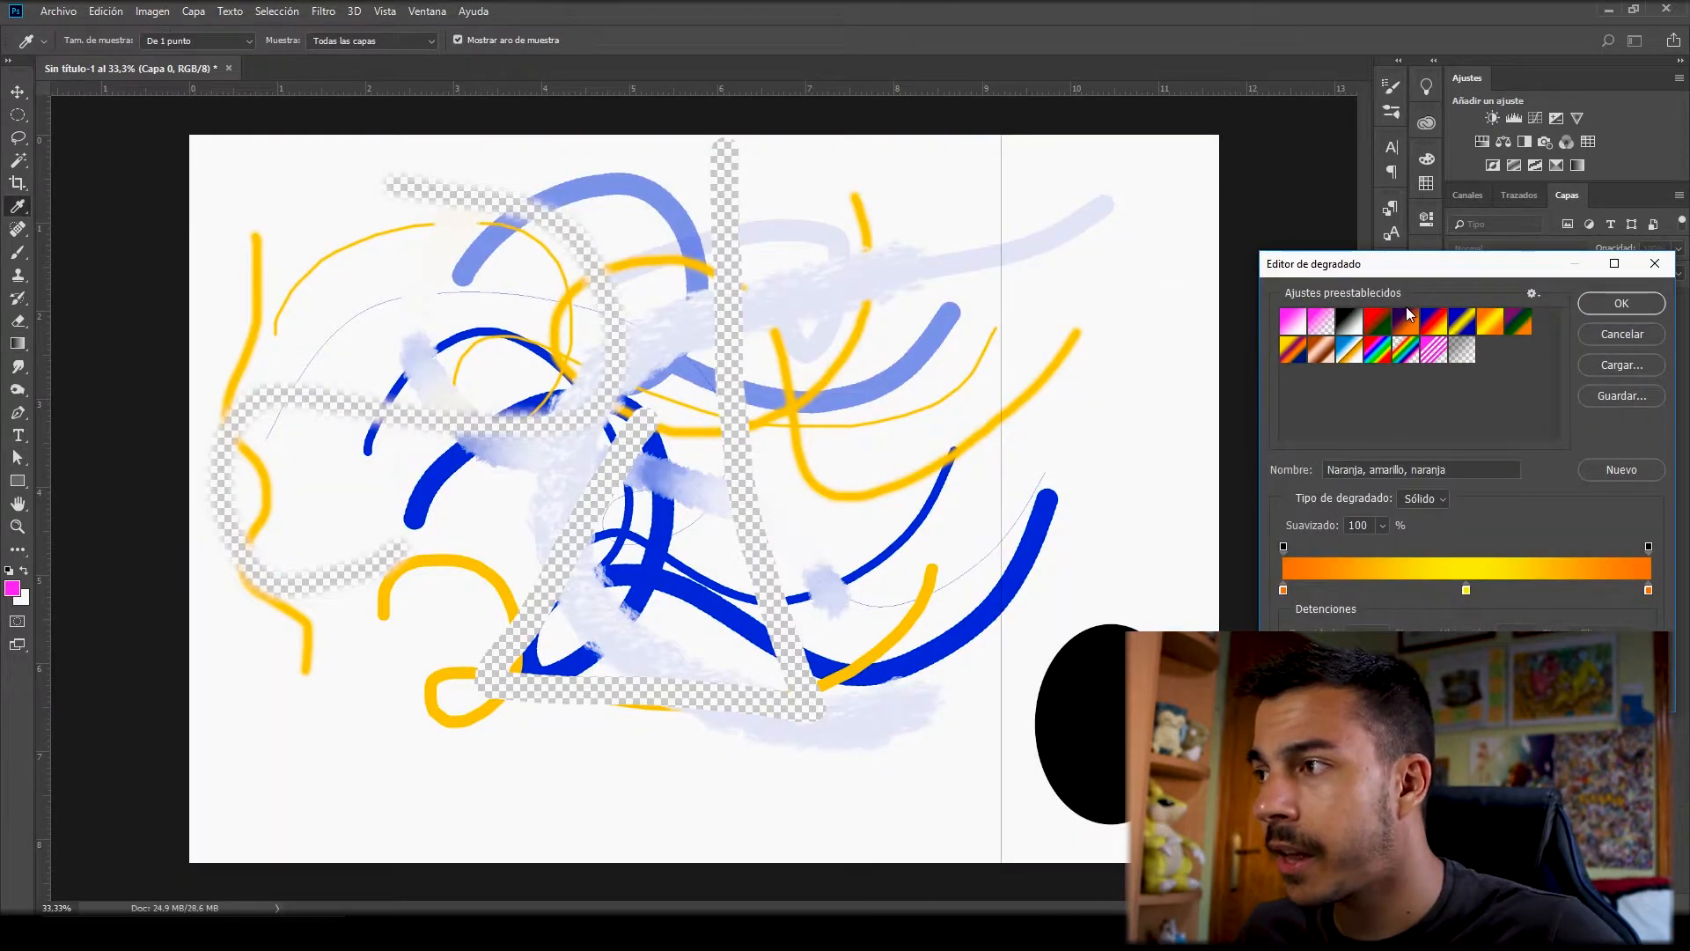
# - Choose the Azul, rojo, amarillo gradient preset, and apply it diagonally from the canvas's lower left to its upper right
pyautogui.click(1433, 331)
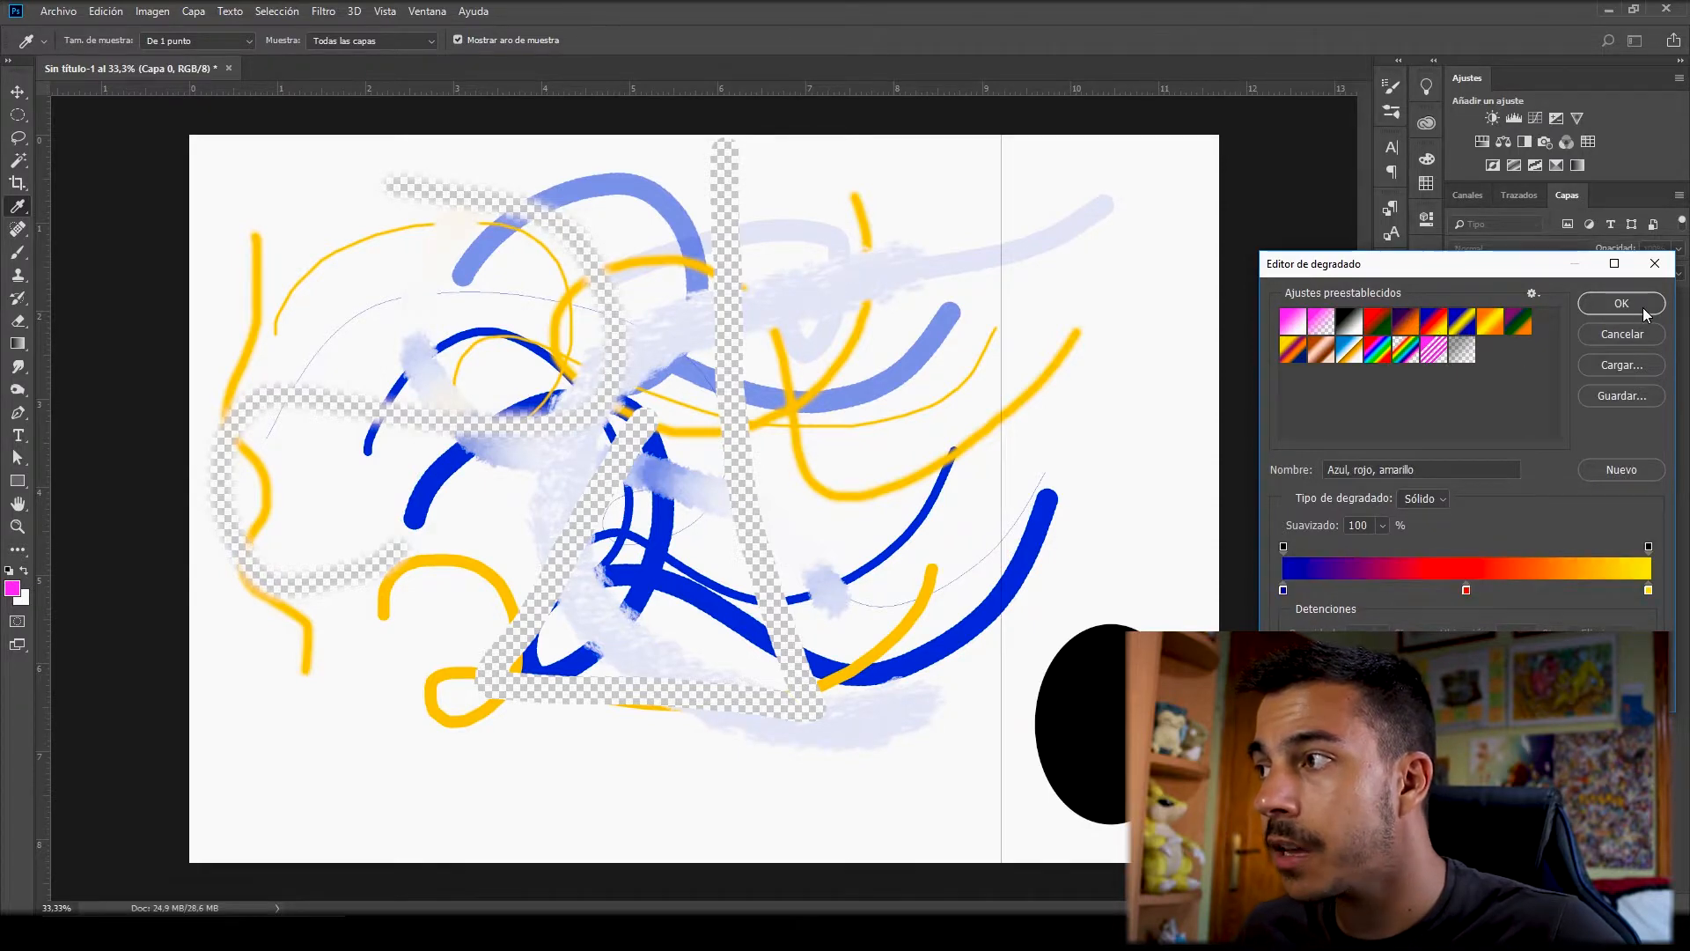
pyautogui.click(1622, 303)
pyautogui.moveTo(423, 736); pyautogui.dragTo(999, 179)
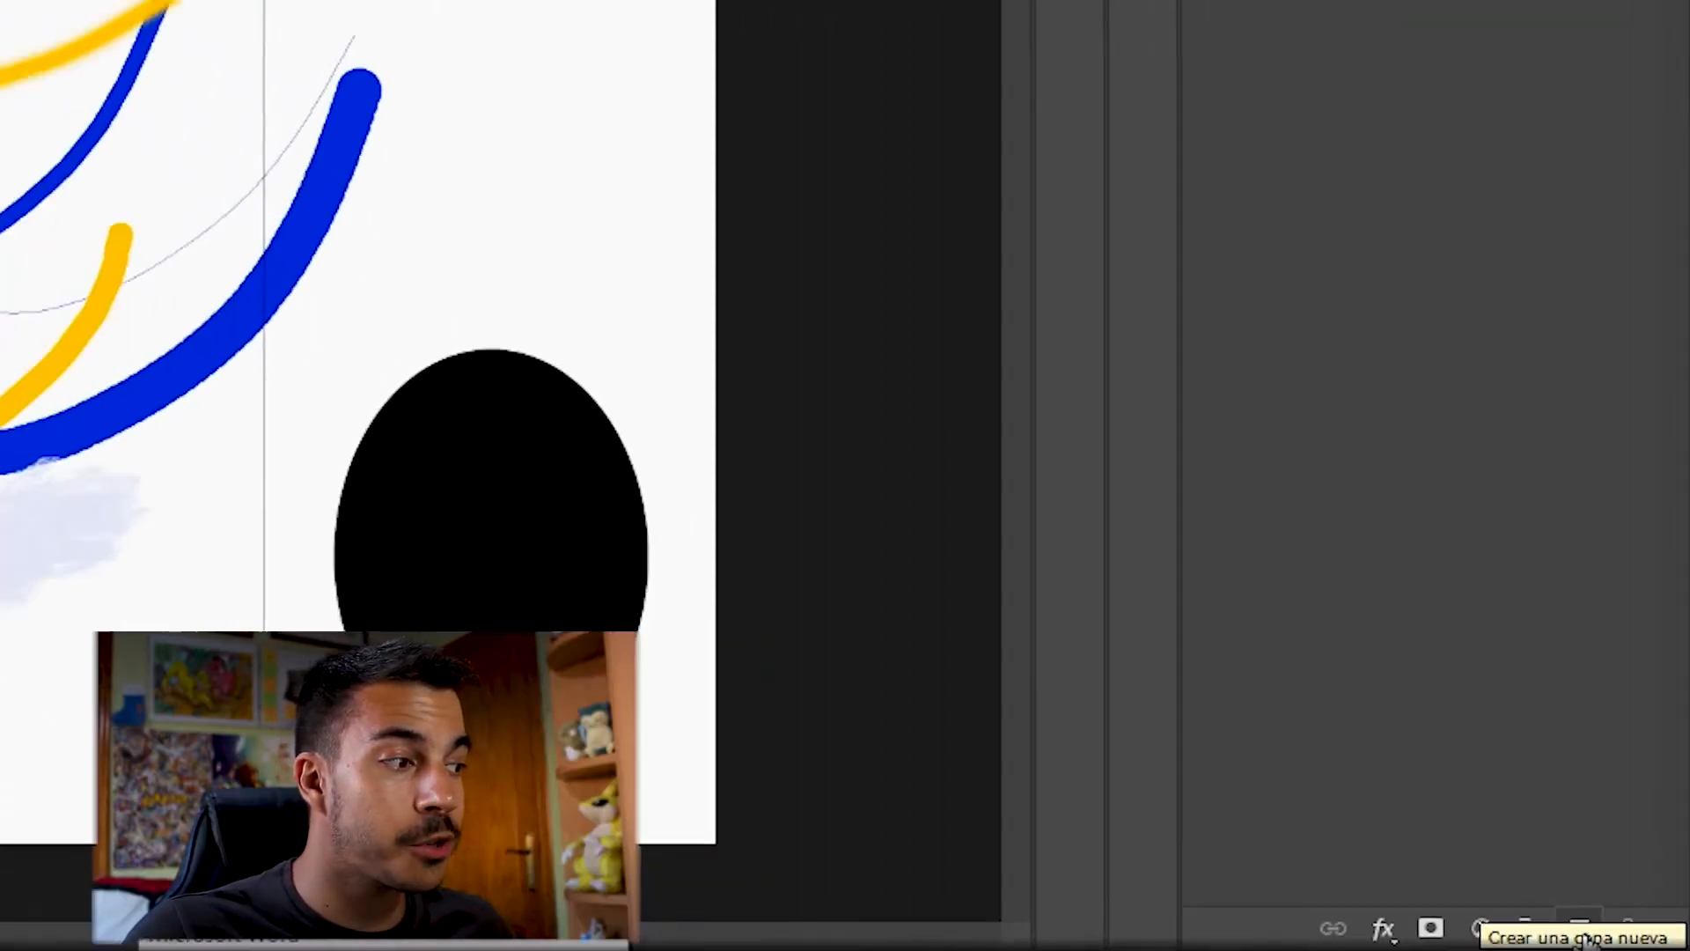
# - On a new layer, fill a circular selection in the canvas's upper right with black, clear the selection and switch to the Gradient tool
pyautogui.click(1525, 926)
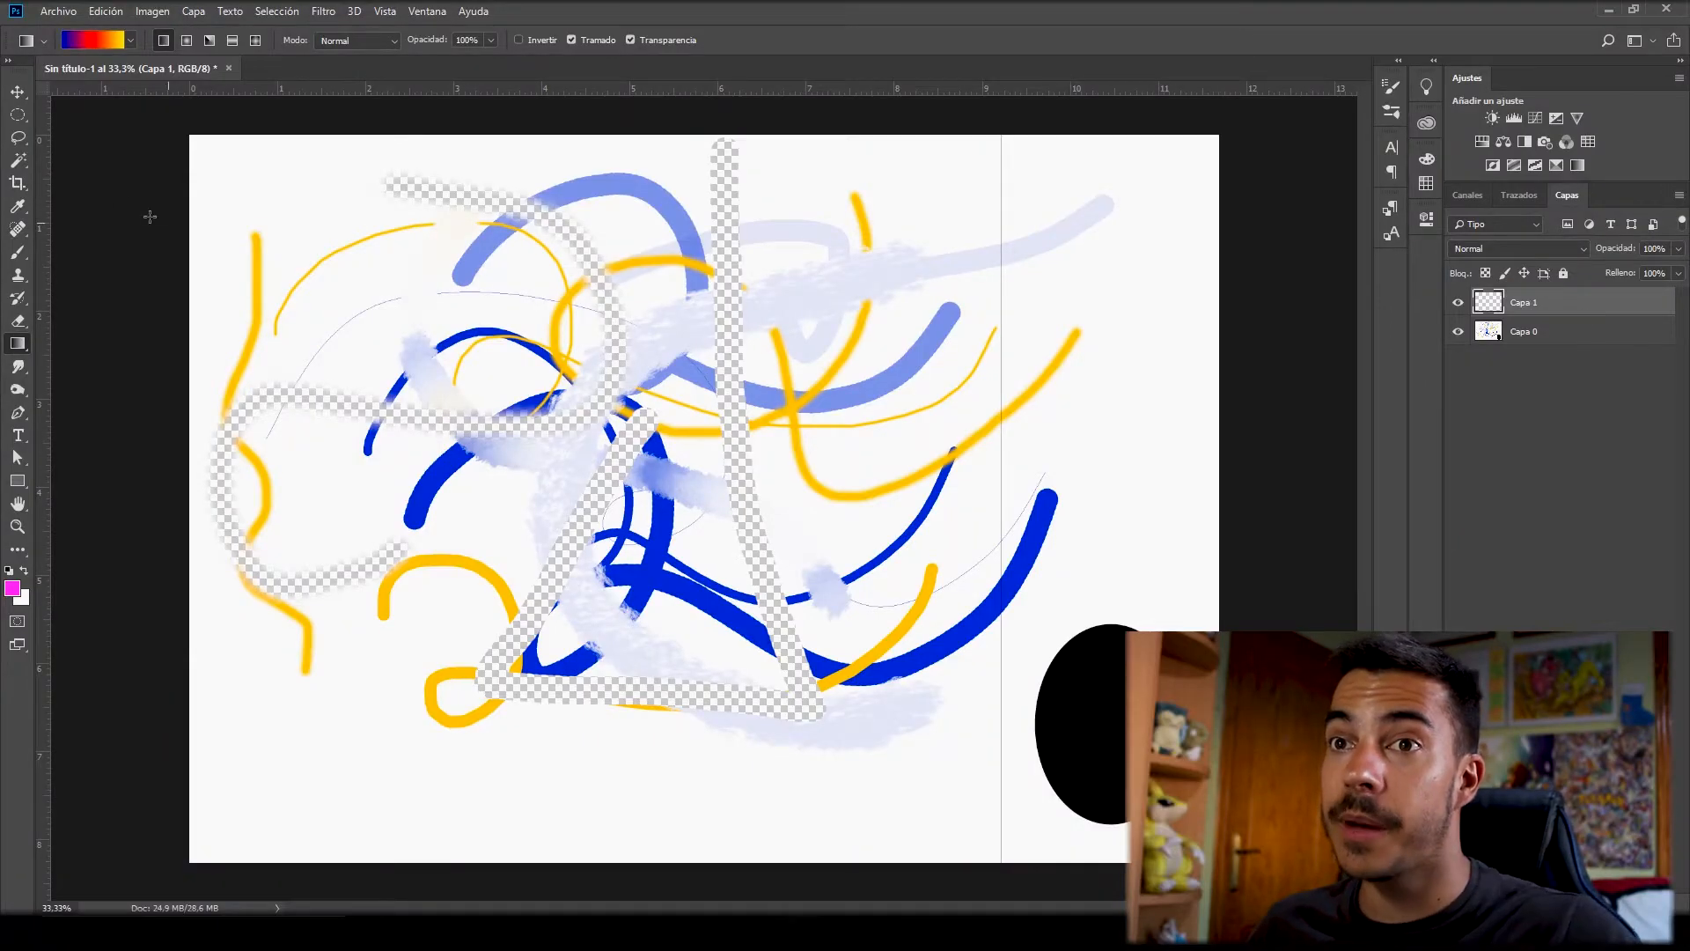
pyautogui.press('m')
pyautogui.moveTo(1017, 150); pyautogui.dragTo(1208, 338)
pyautogui.rightClick(1128, 219)
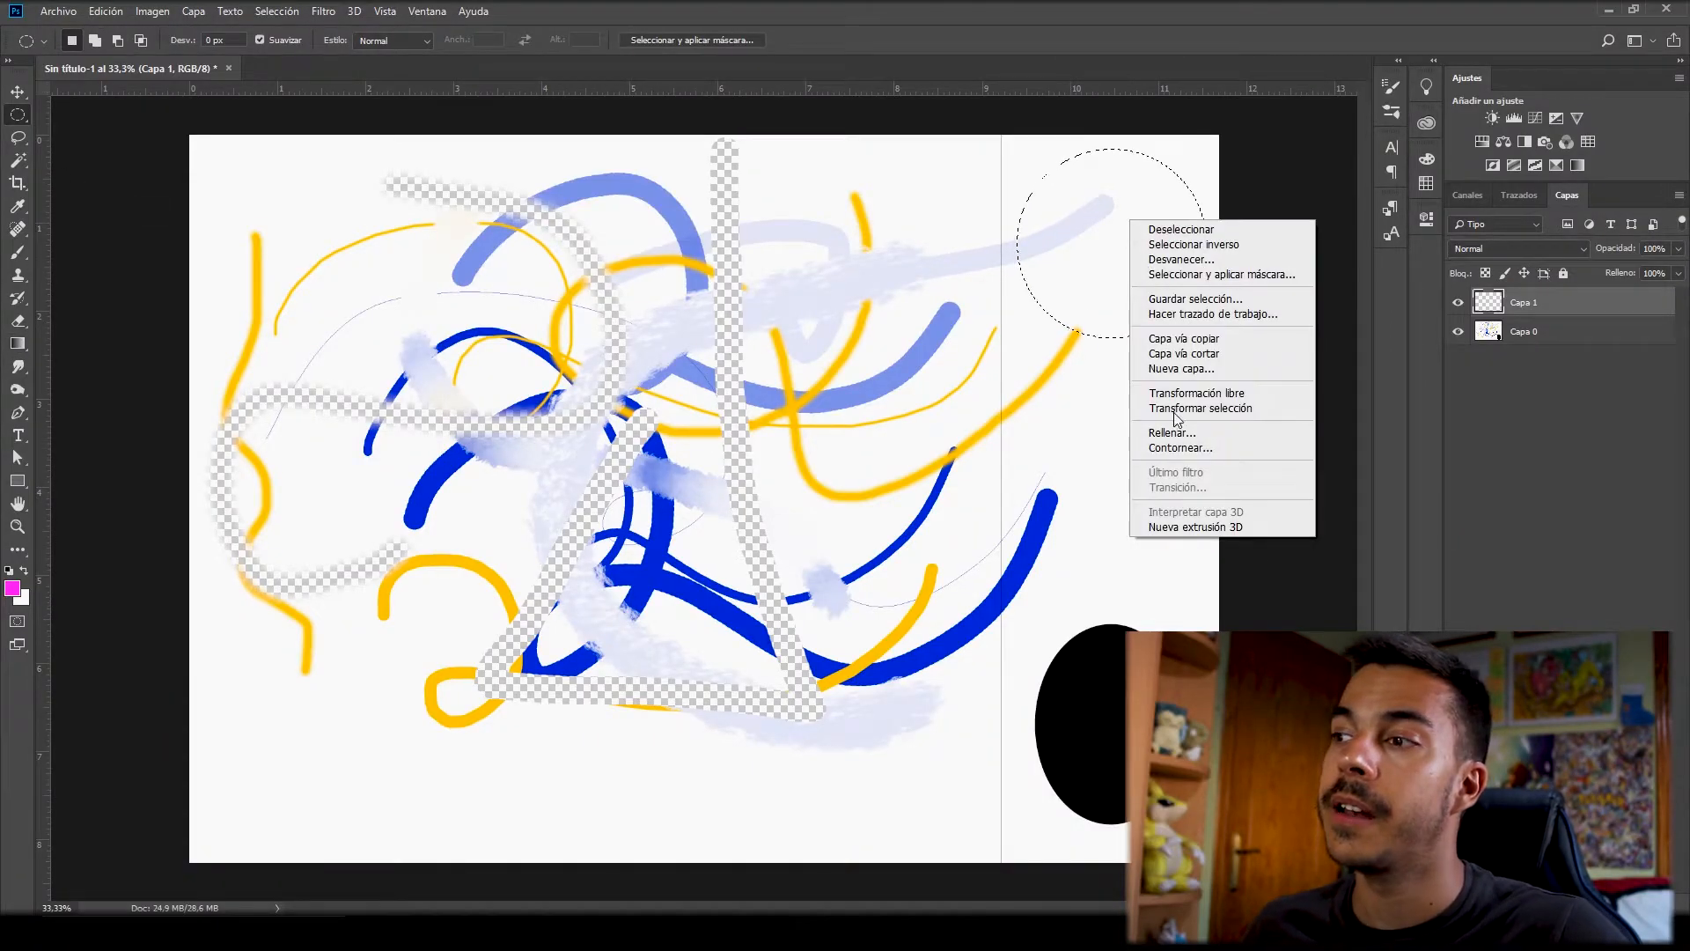
pyautogui.click(1145, 430)
pyautogui.click(1018, 250)
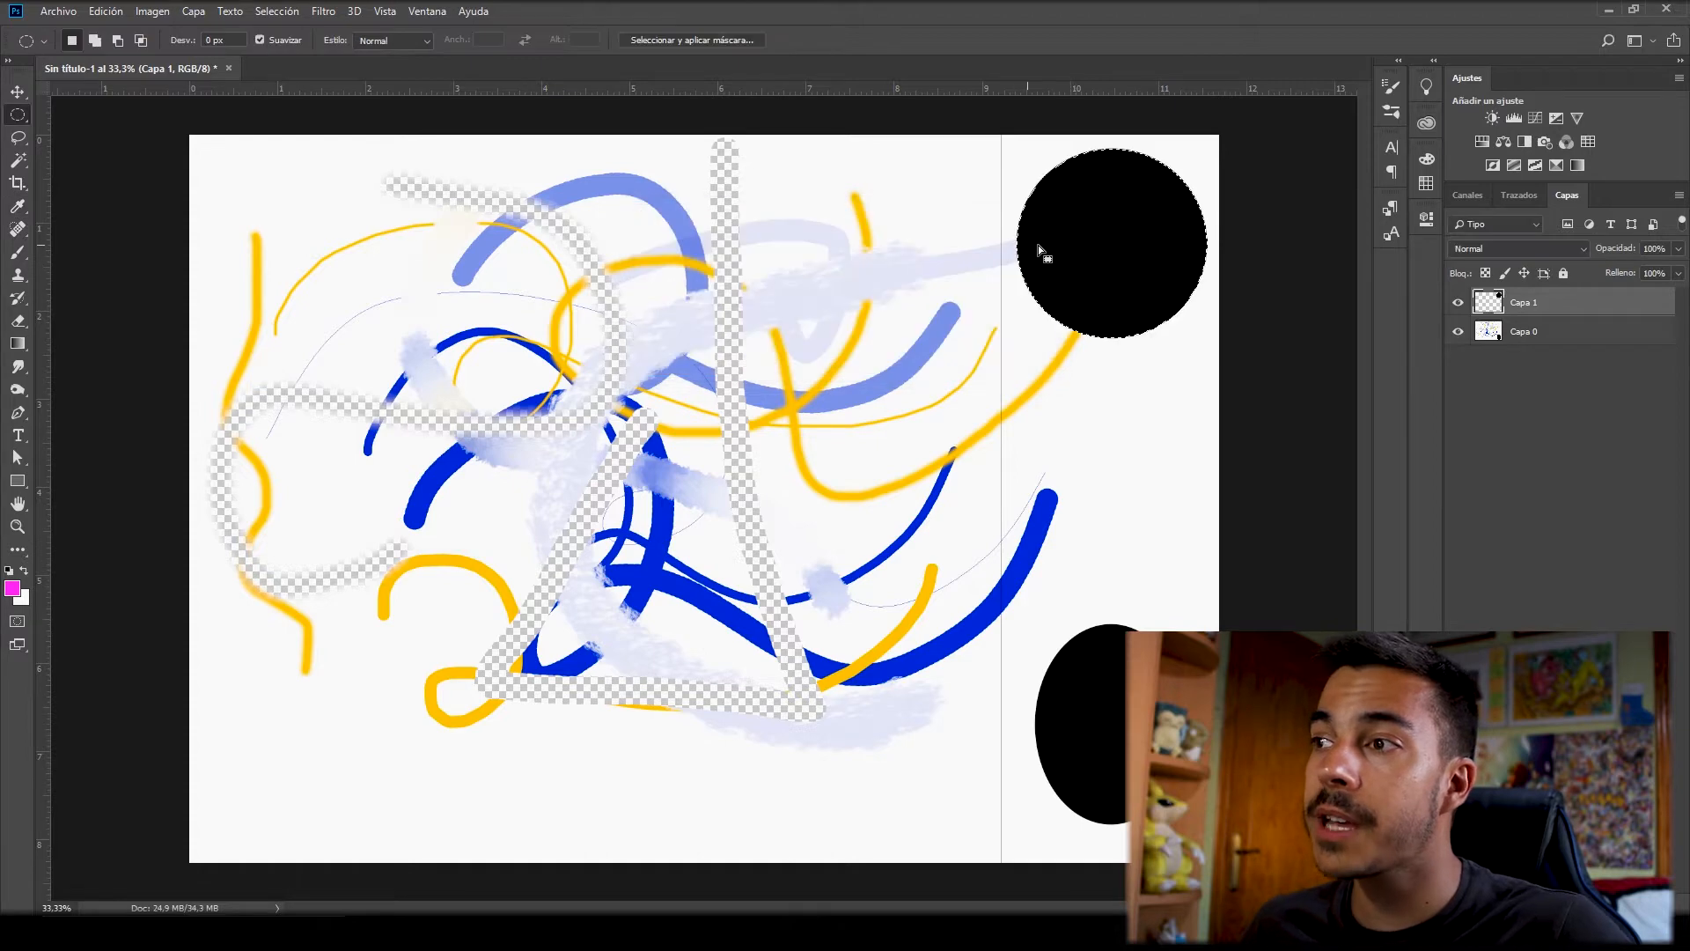
pyautogui.hotkey('ctrl', 'd')
pyautogui.press('g')
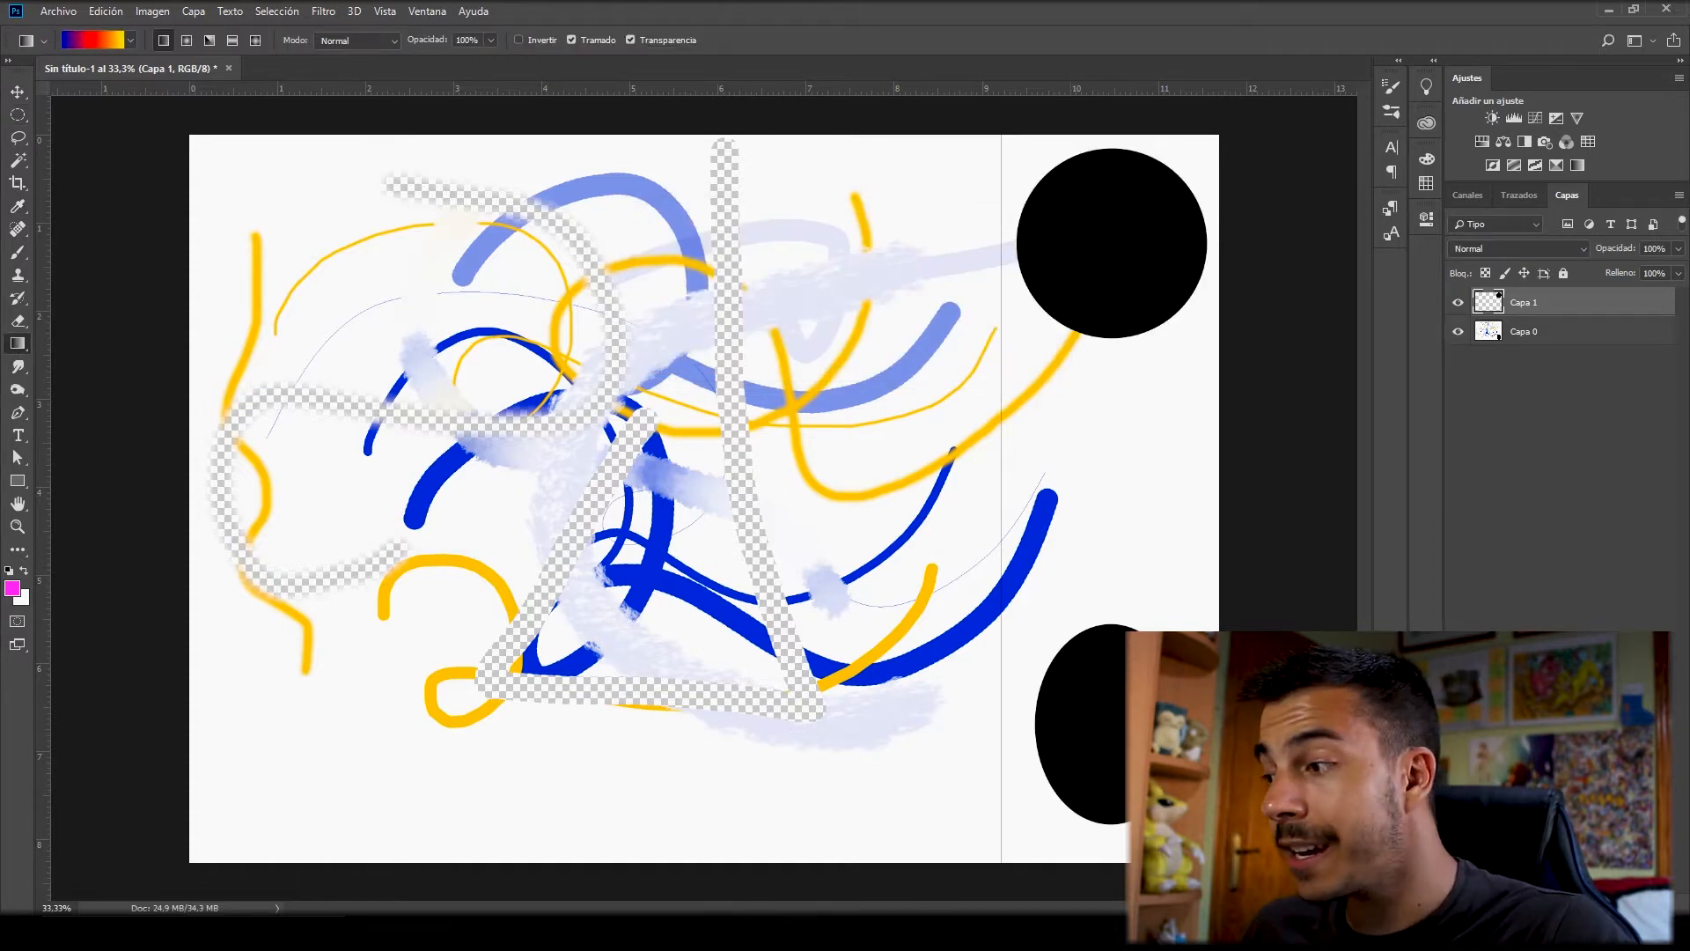
# - On a new layer, apply the Azul, rojo, amarillo gradient upward across the upper-right circle, and clip the layer to Capa 1
pyautogui.hotkey('ctrl', 'shift', 'alt', 'n')
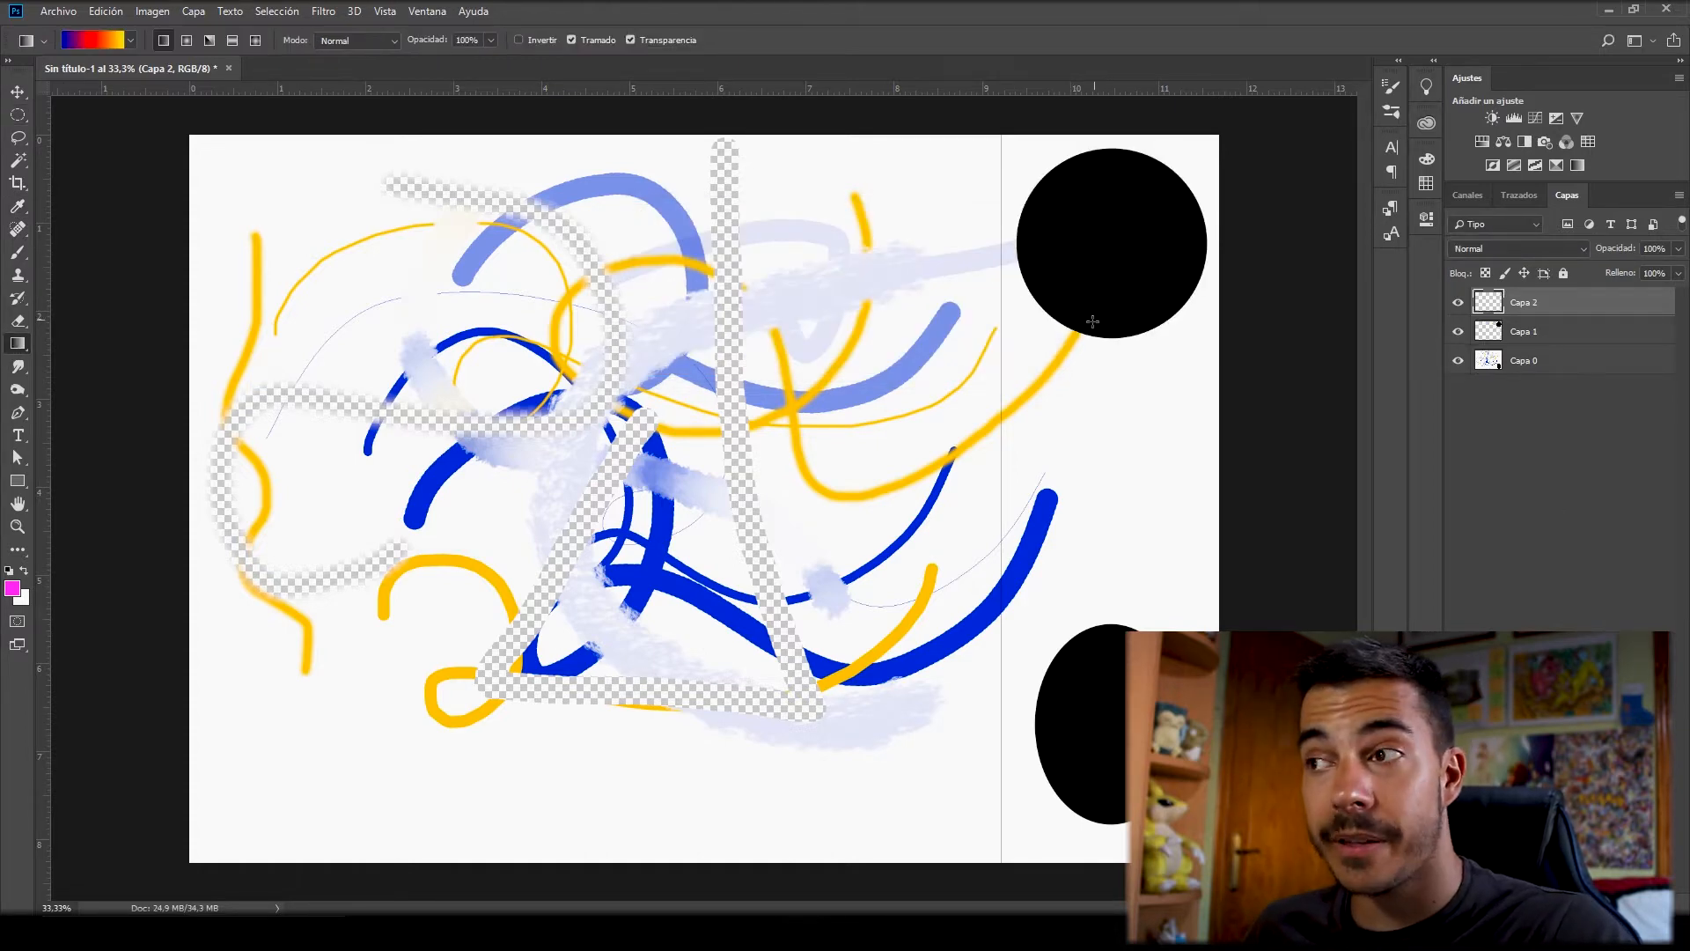
pyautogui.moveTo(1084, 352); pyautogui.dragTo(1138, 163)
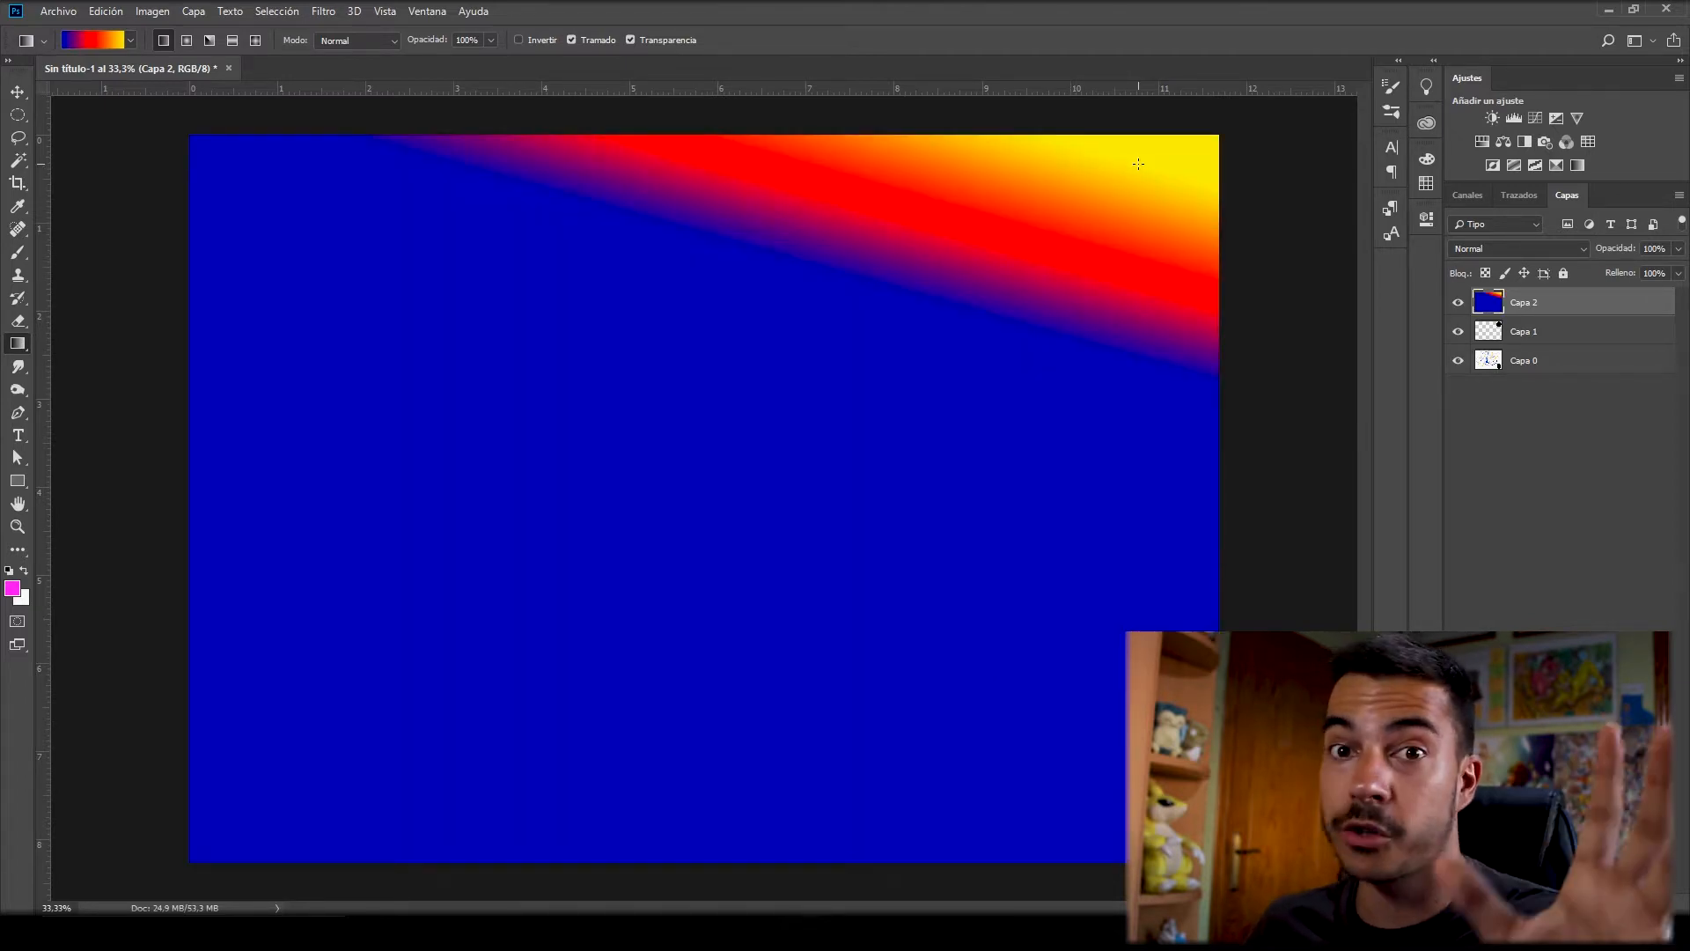
pyautogui.rightClick(1551, 307)
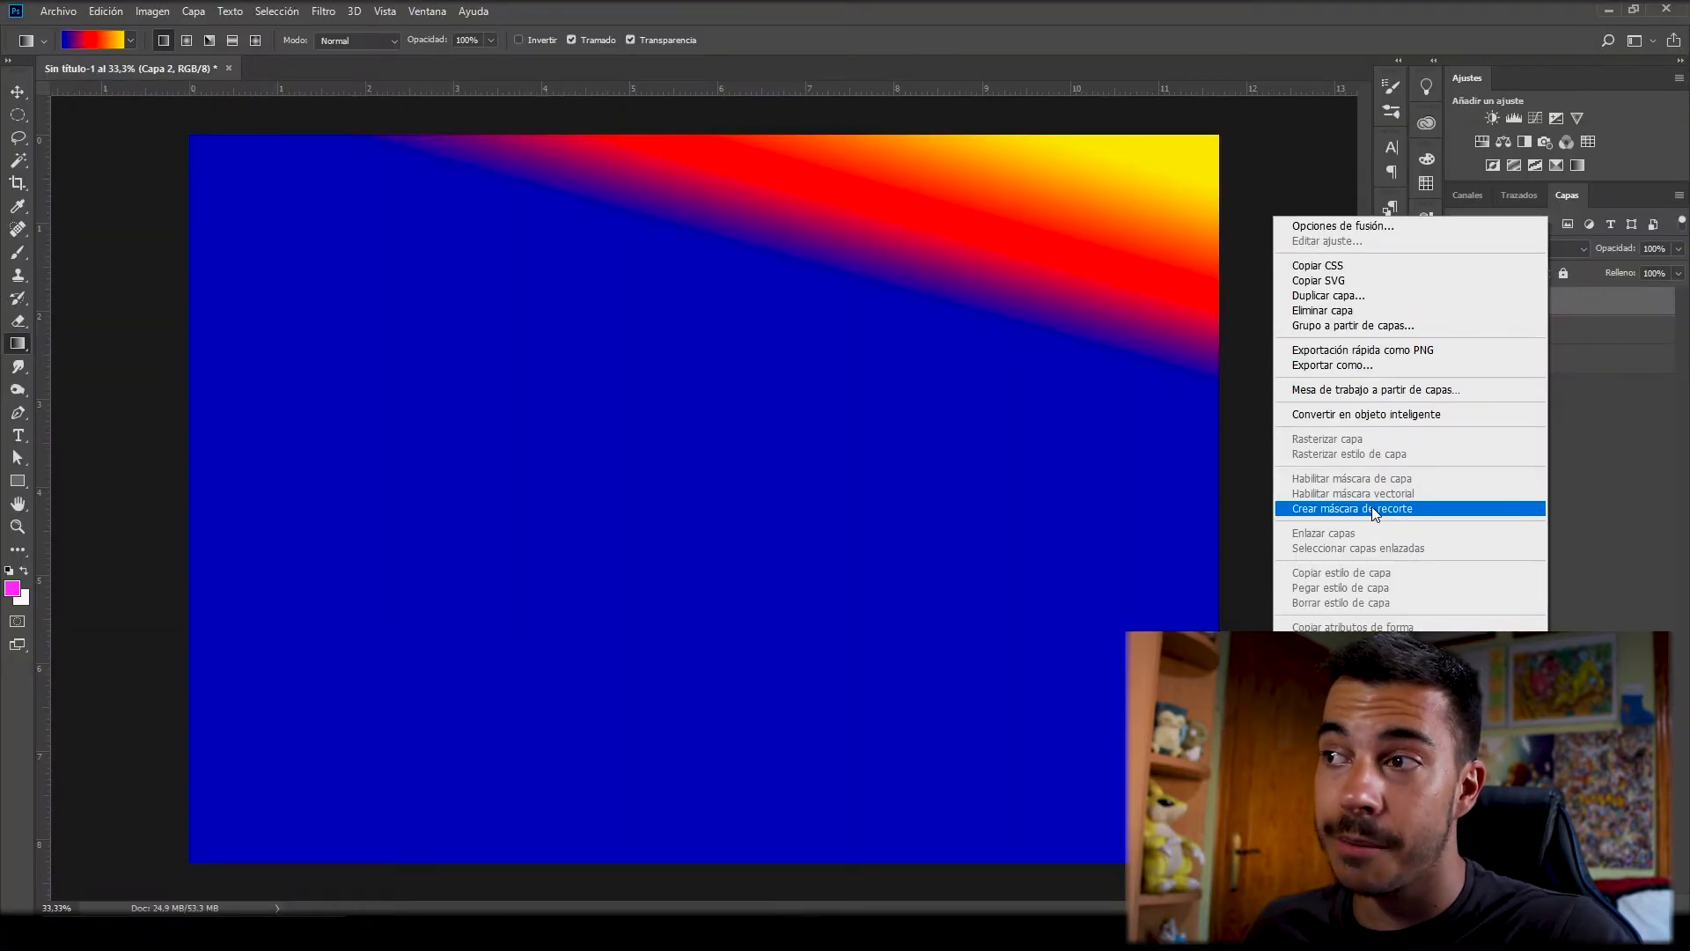
pyautogui.click(974, 442)
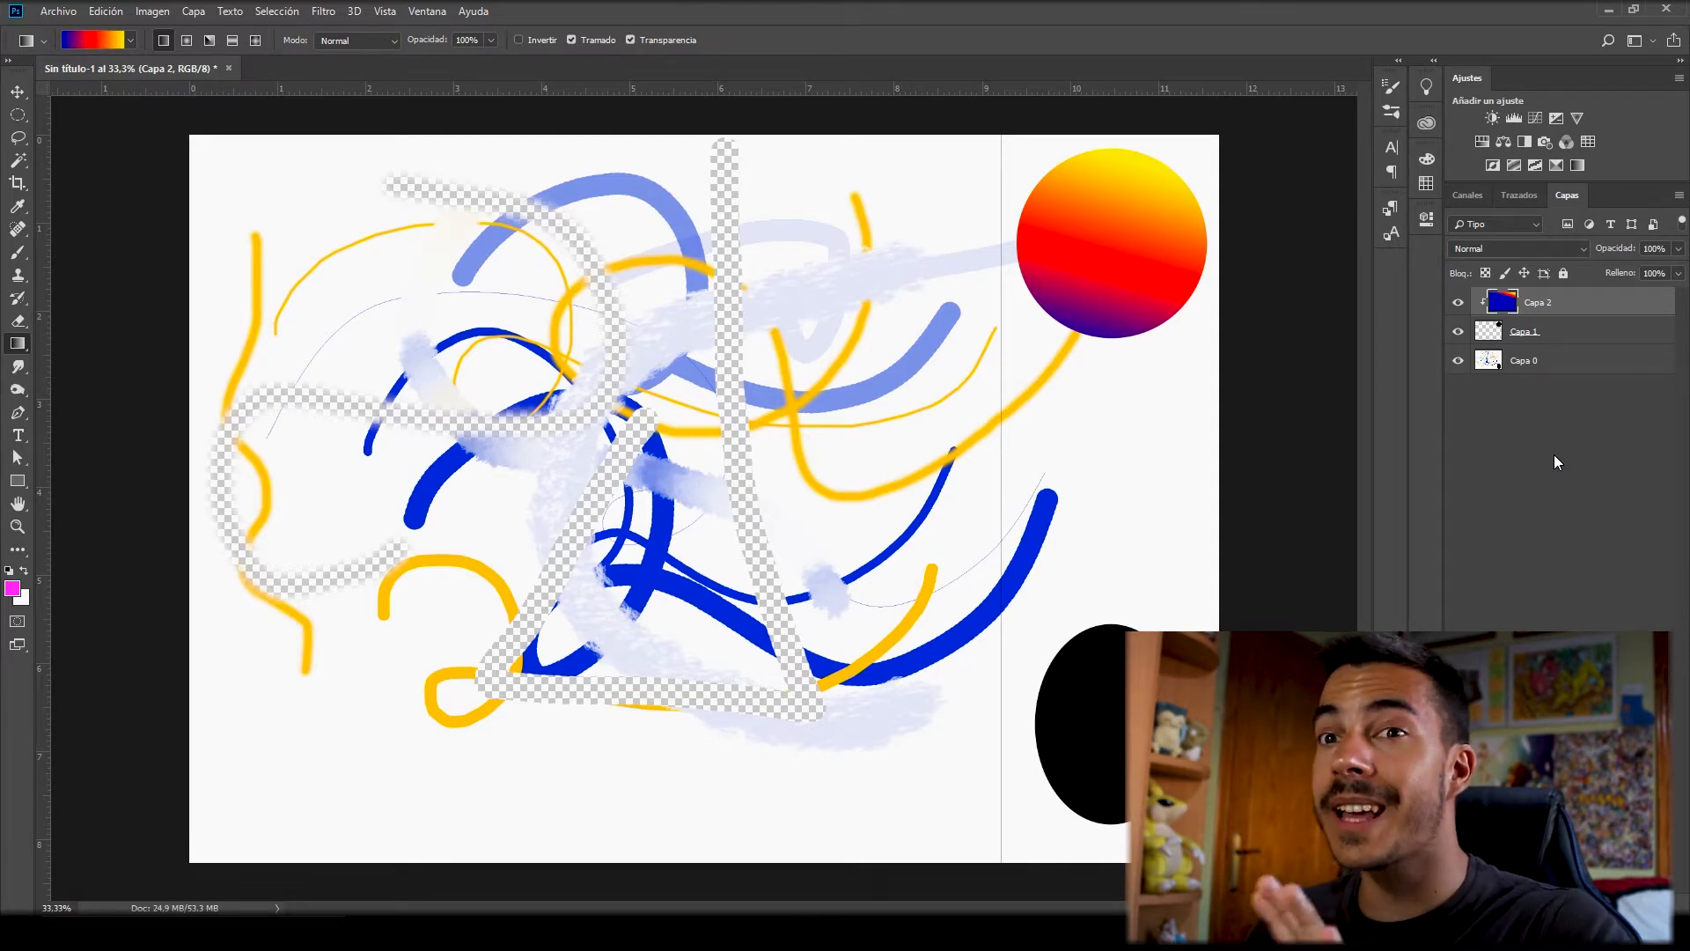
# - Select the black circle layer Capa 1, and hide and show it to compare the clipped gradient
pyautogui.click(1503, 333)
pyautogui.click(1457, 331)
pyautogui.click(1457, 332)
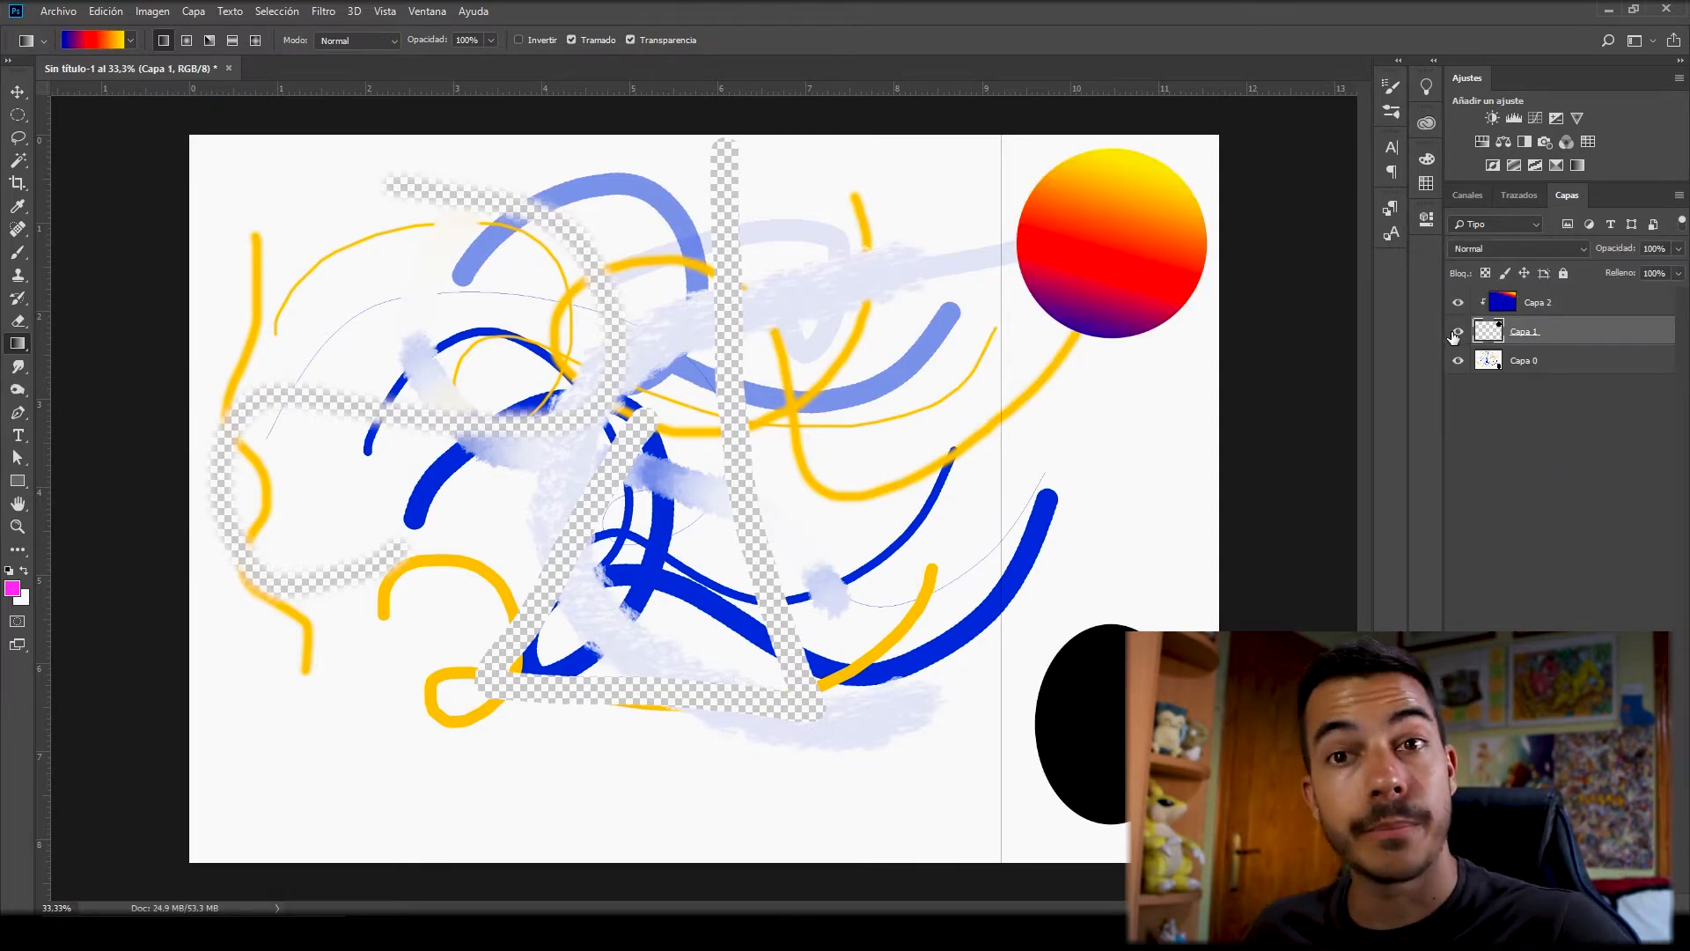
# - With the Smudge tool, pull the gradient circle's left edge outward on Capa 1 and smear several blue strokes on Capa 0
pyautogui.click(20, 367)
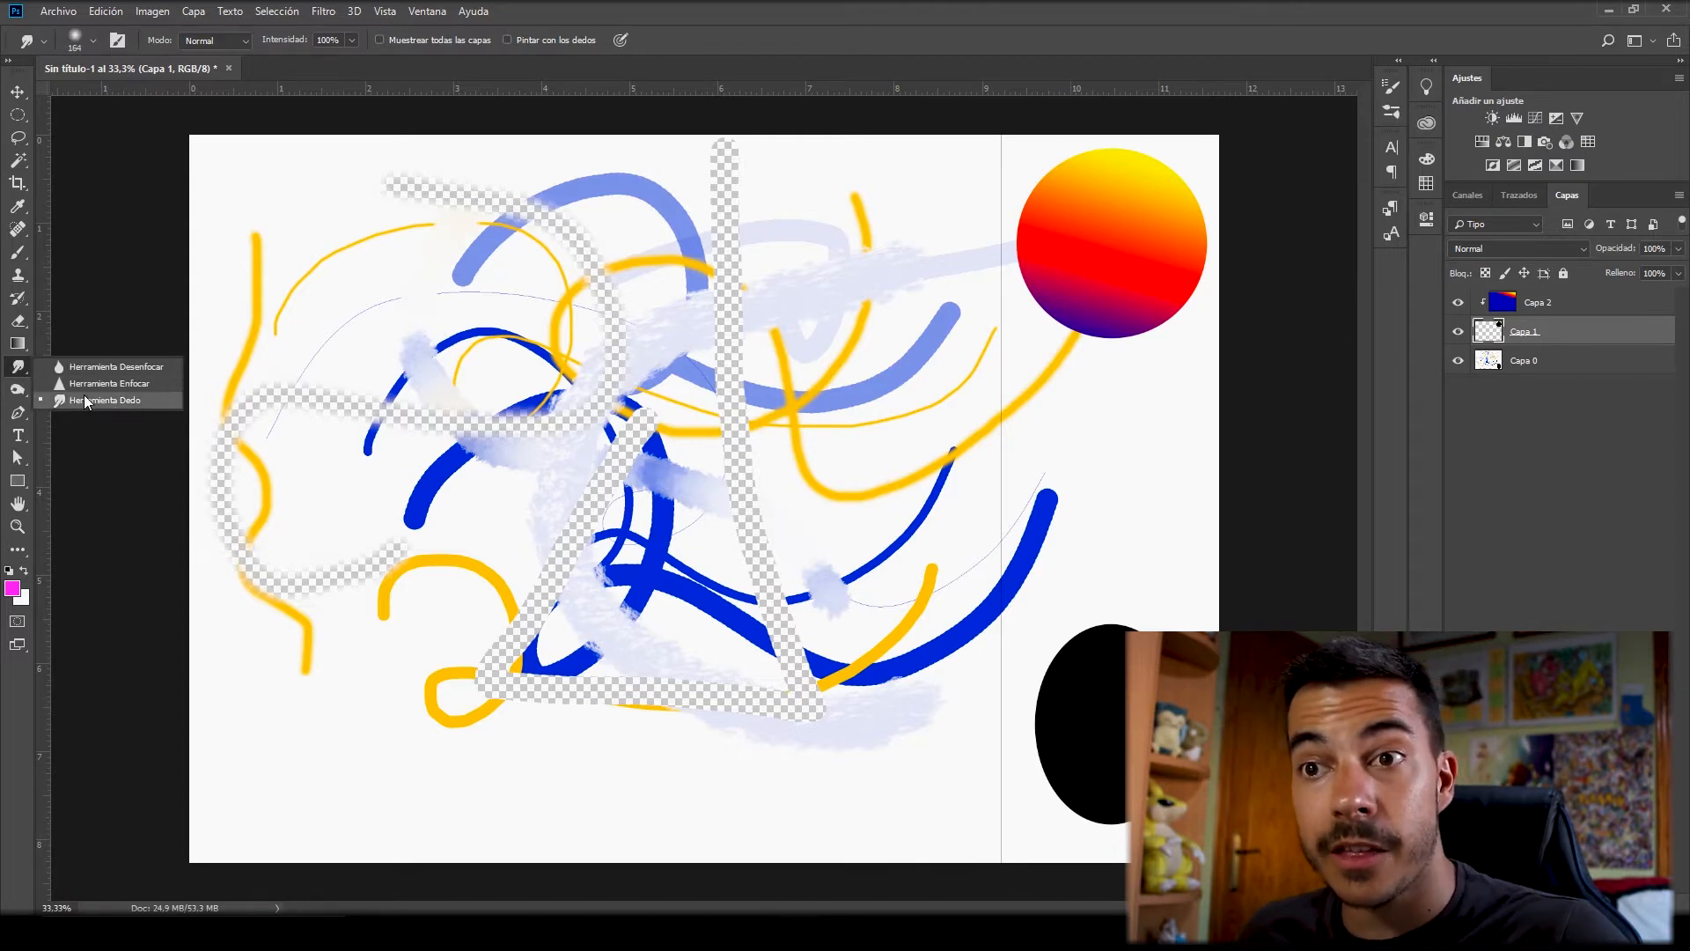
pyautogui.click(88, 400)
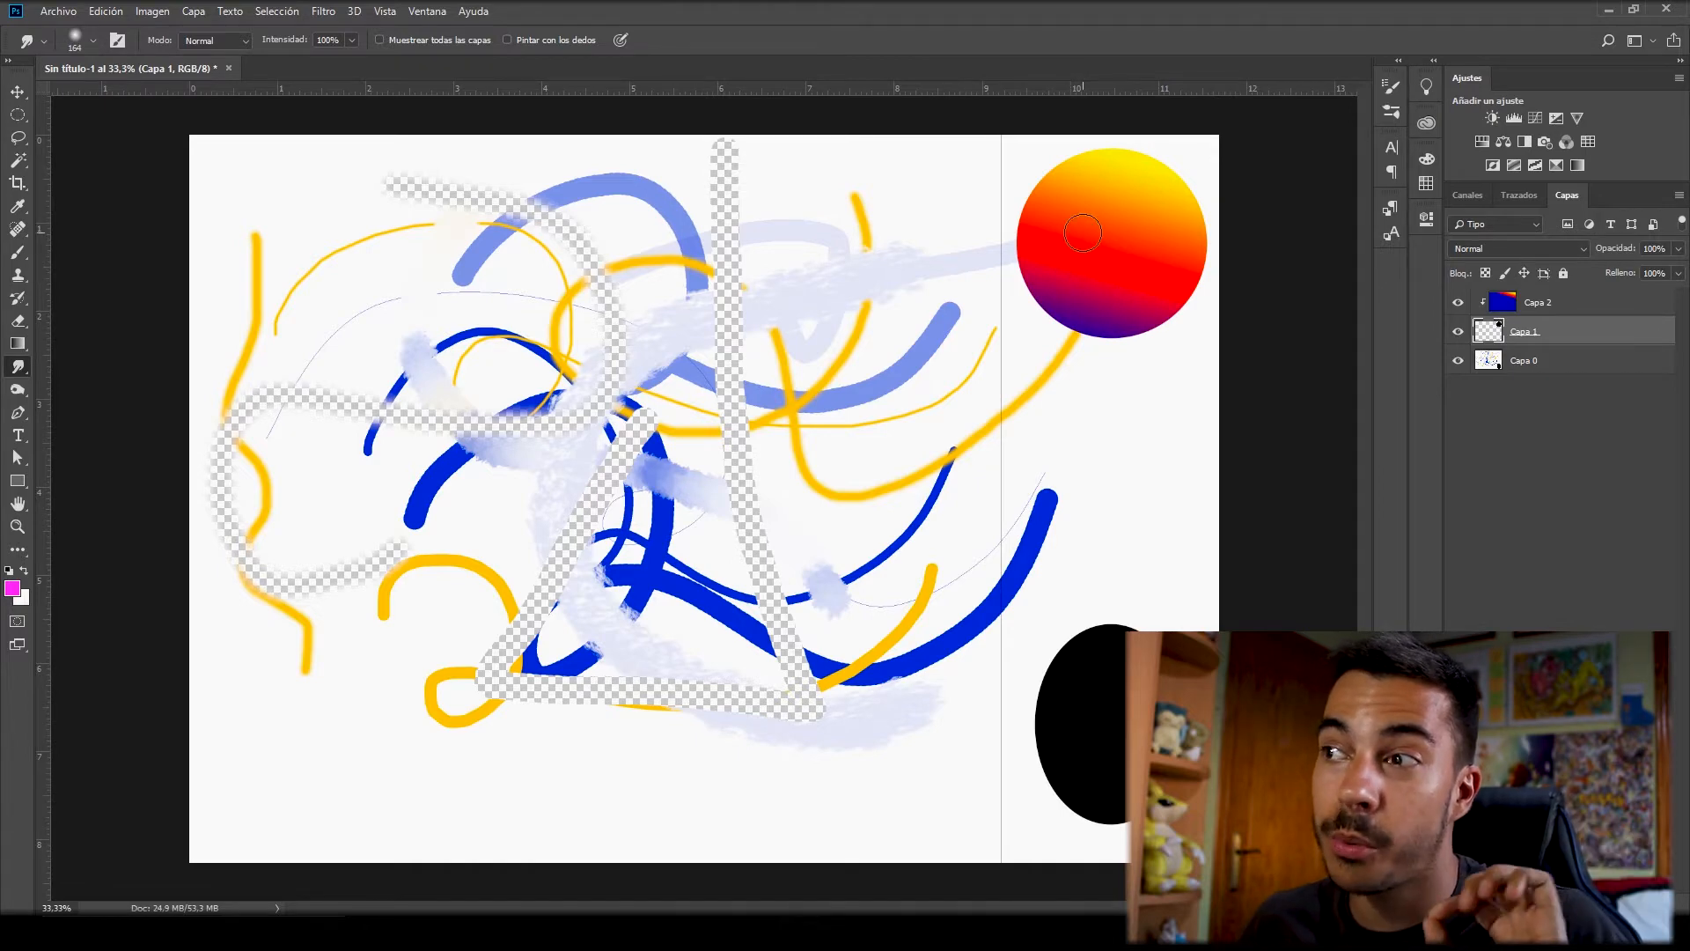
pyautogui.moveTo(1063, 227)
pyautogui.mouseDown()
pyautogui.moveTo(912, 236)
pyautogui.moveTo(872, 264)
pyautogui.mouseUp()
pyautogui.hotkey('alt', '[')
pyautogui.moveTo(1044, 497); pyautogui.dragTo(889, 739)
pyautogui.moveTo(604, 215)
pyautogui.mouseDown()
pyautogui.moveTo(561, 177)
pyautogui.moveTo(652, 262)
pyautogui.moveTo(607, 225)
pyautogui.moveTo(652, 181)
pyautogui.mouseUp()
pyautogui.moveTo(499, 284); pyautogui.dragTo(426, 272)
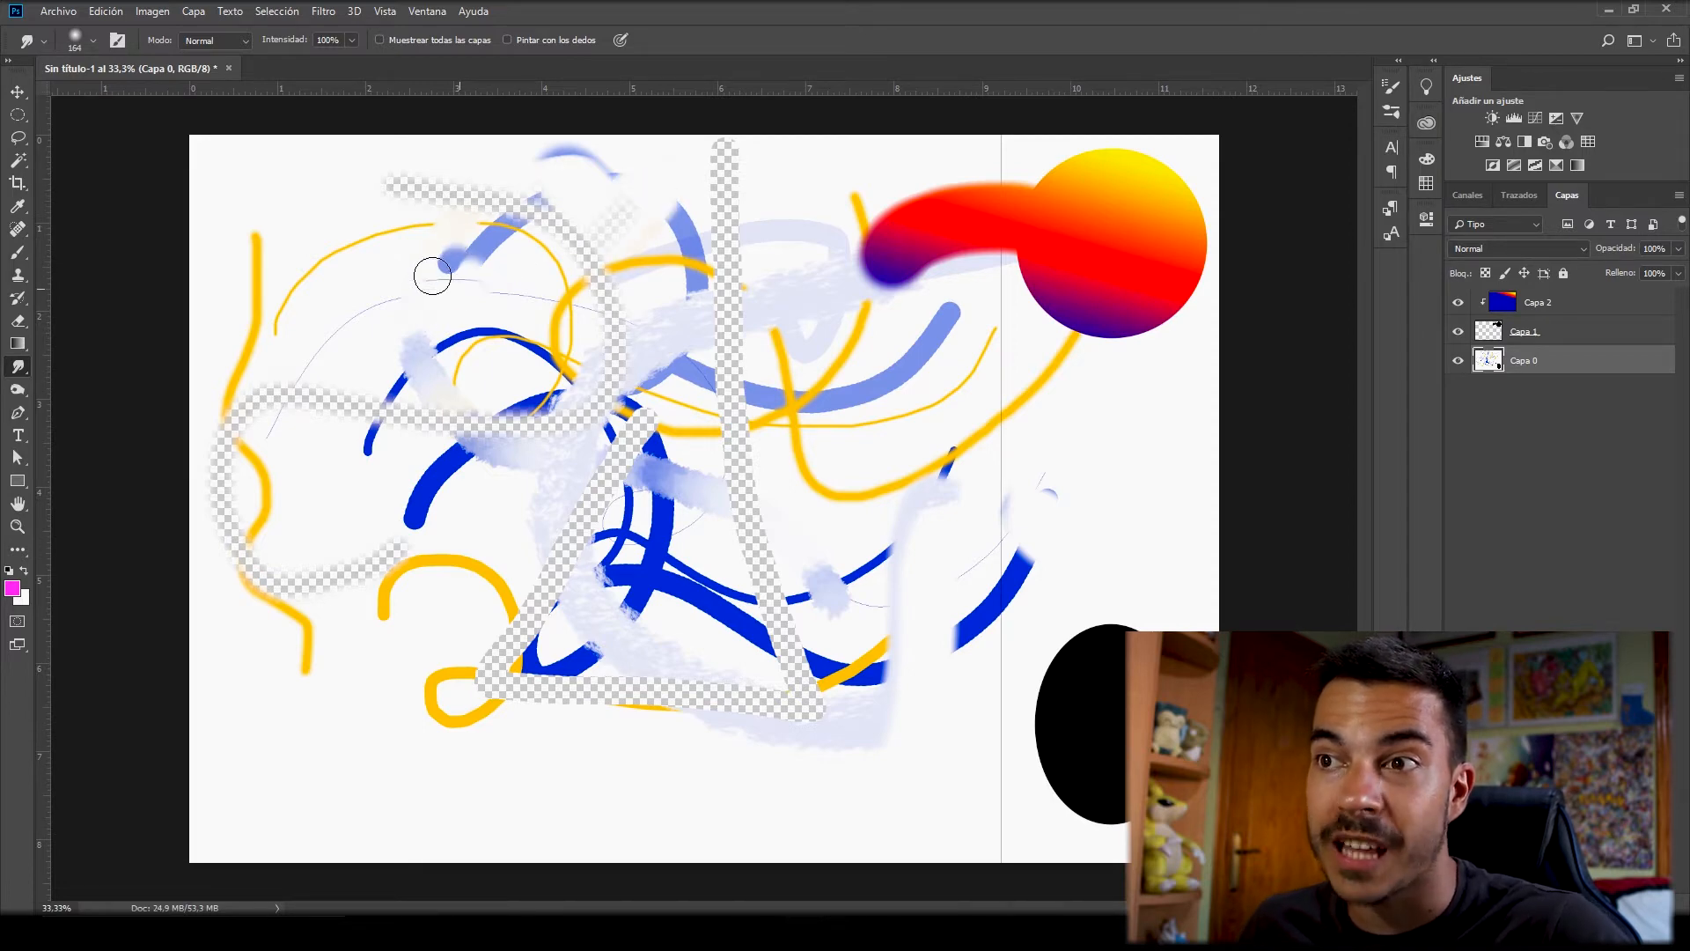
# - Create a paragraph text box in the canvas's upper left with the Type tool, and set the font size to 60 pt
pyautogui.click(18, 389)
pyautogui.click(25, 440)
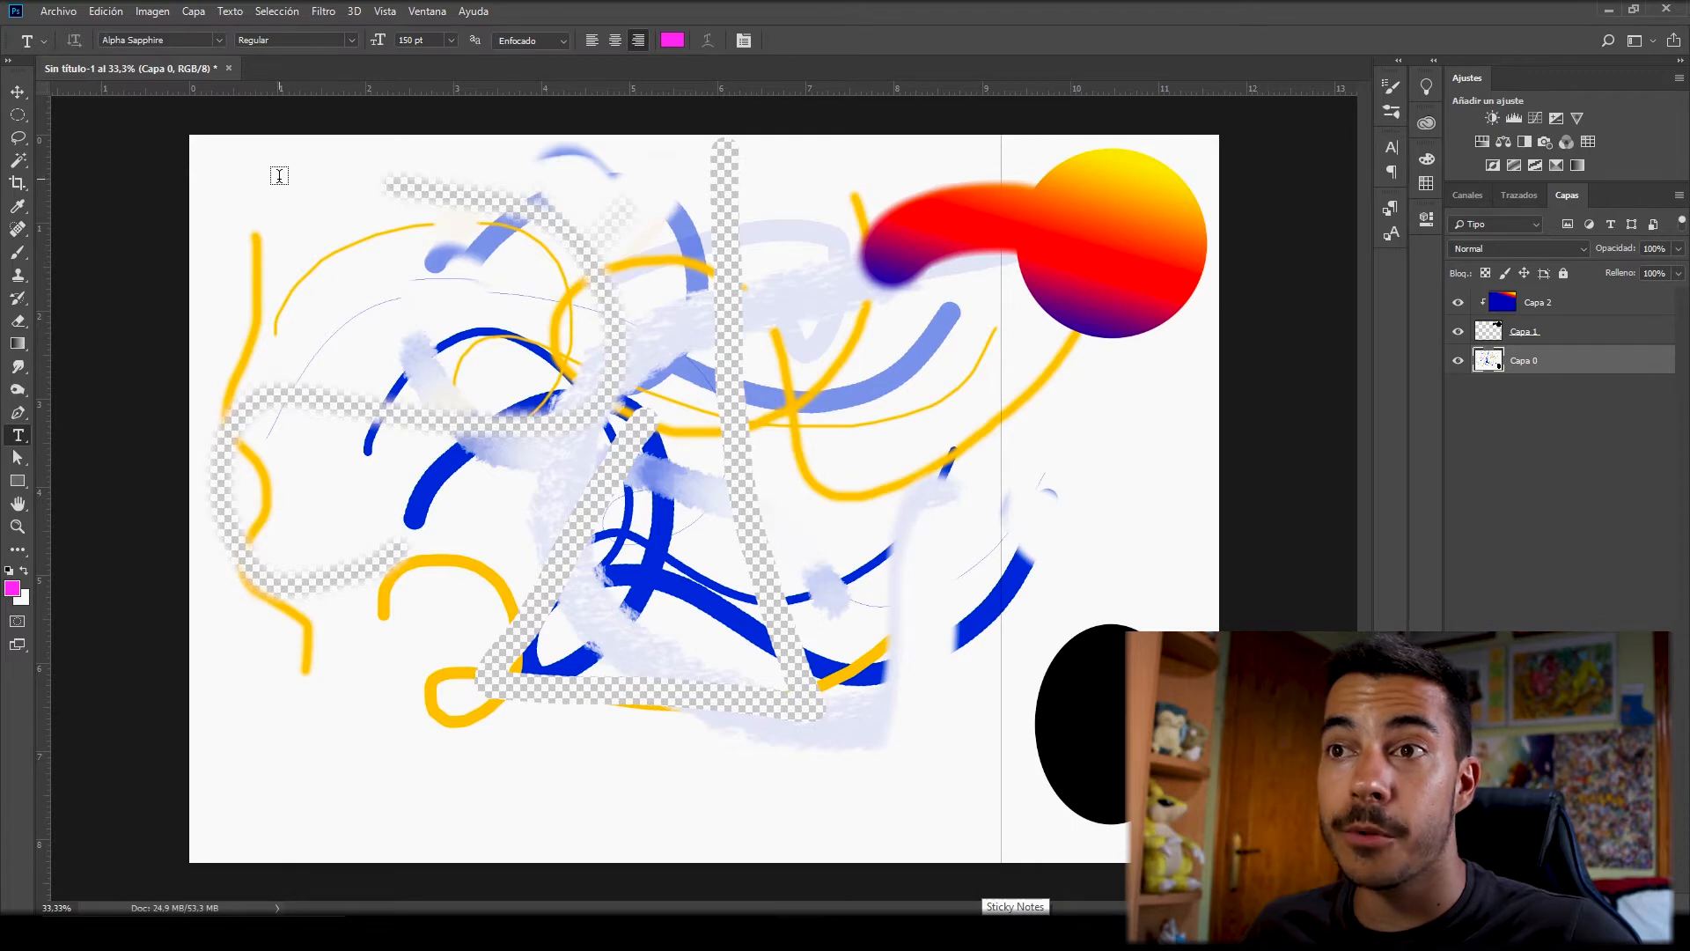
pyautogui.moveTo(279, 176); pyautogui.dragTo(596, 536)
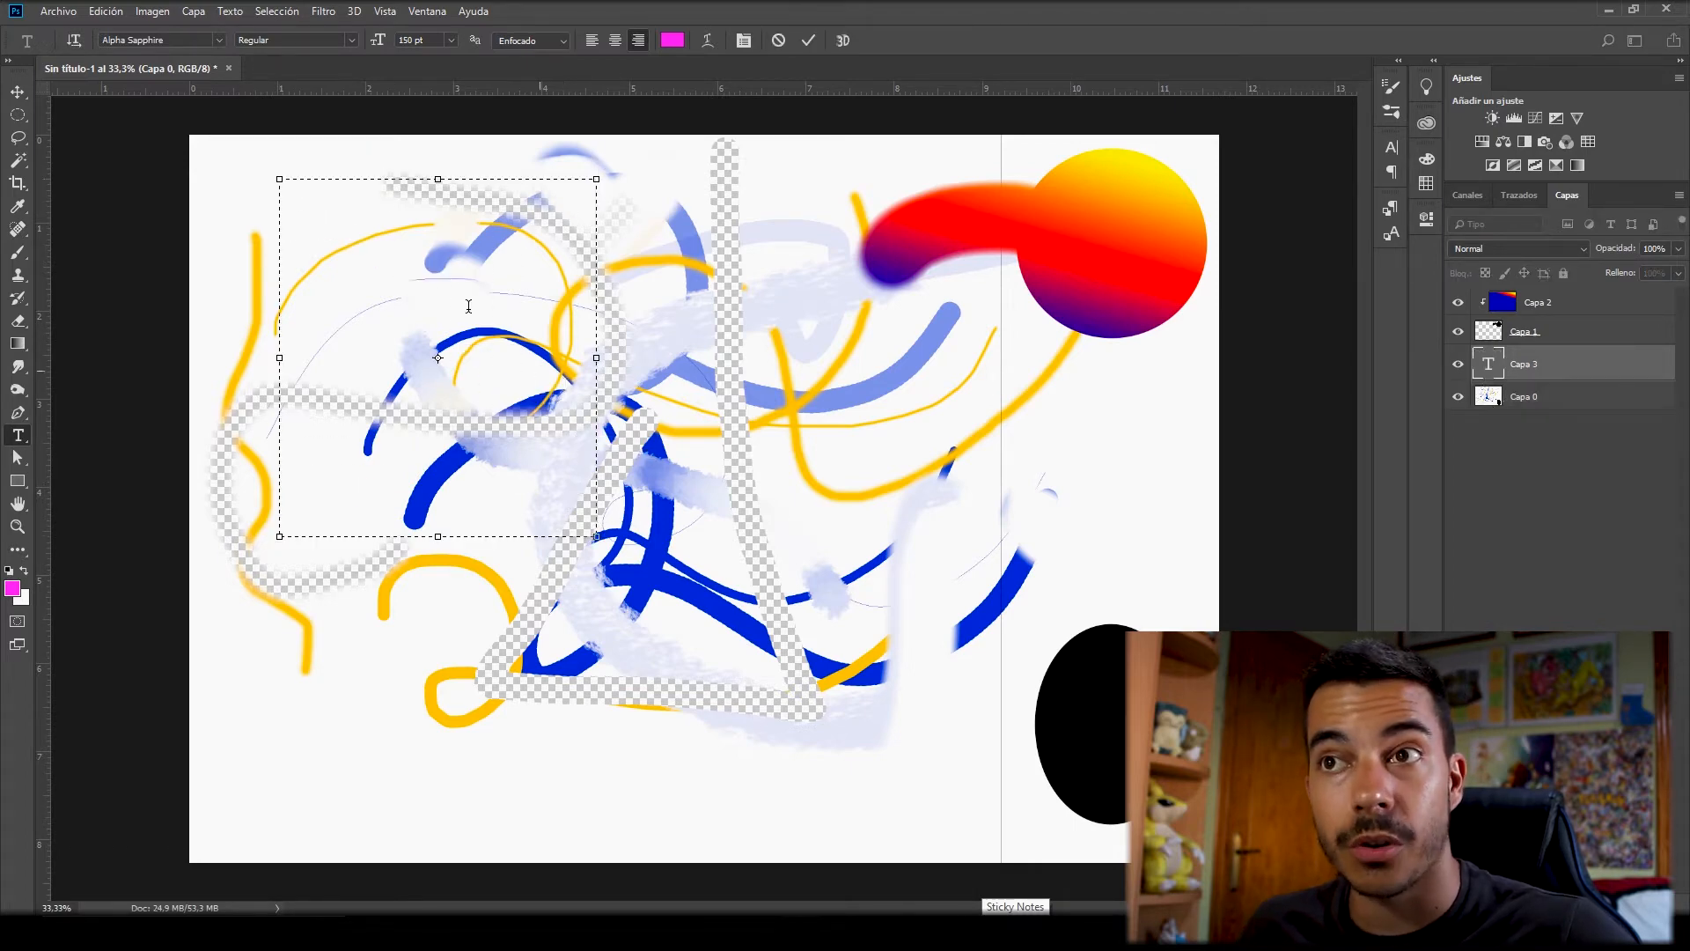
pyautogui.click(450, 41)
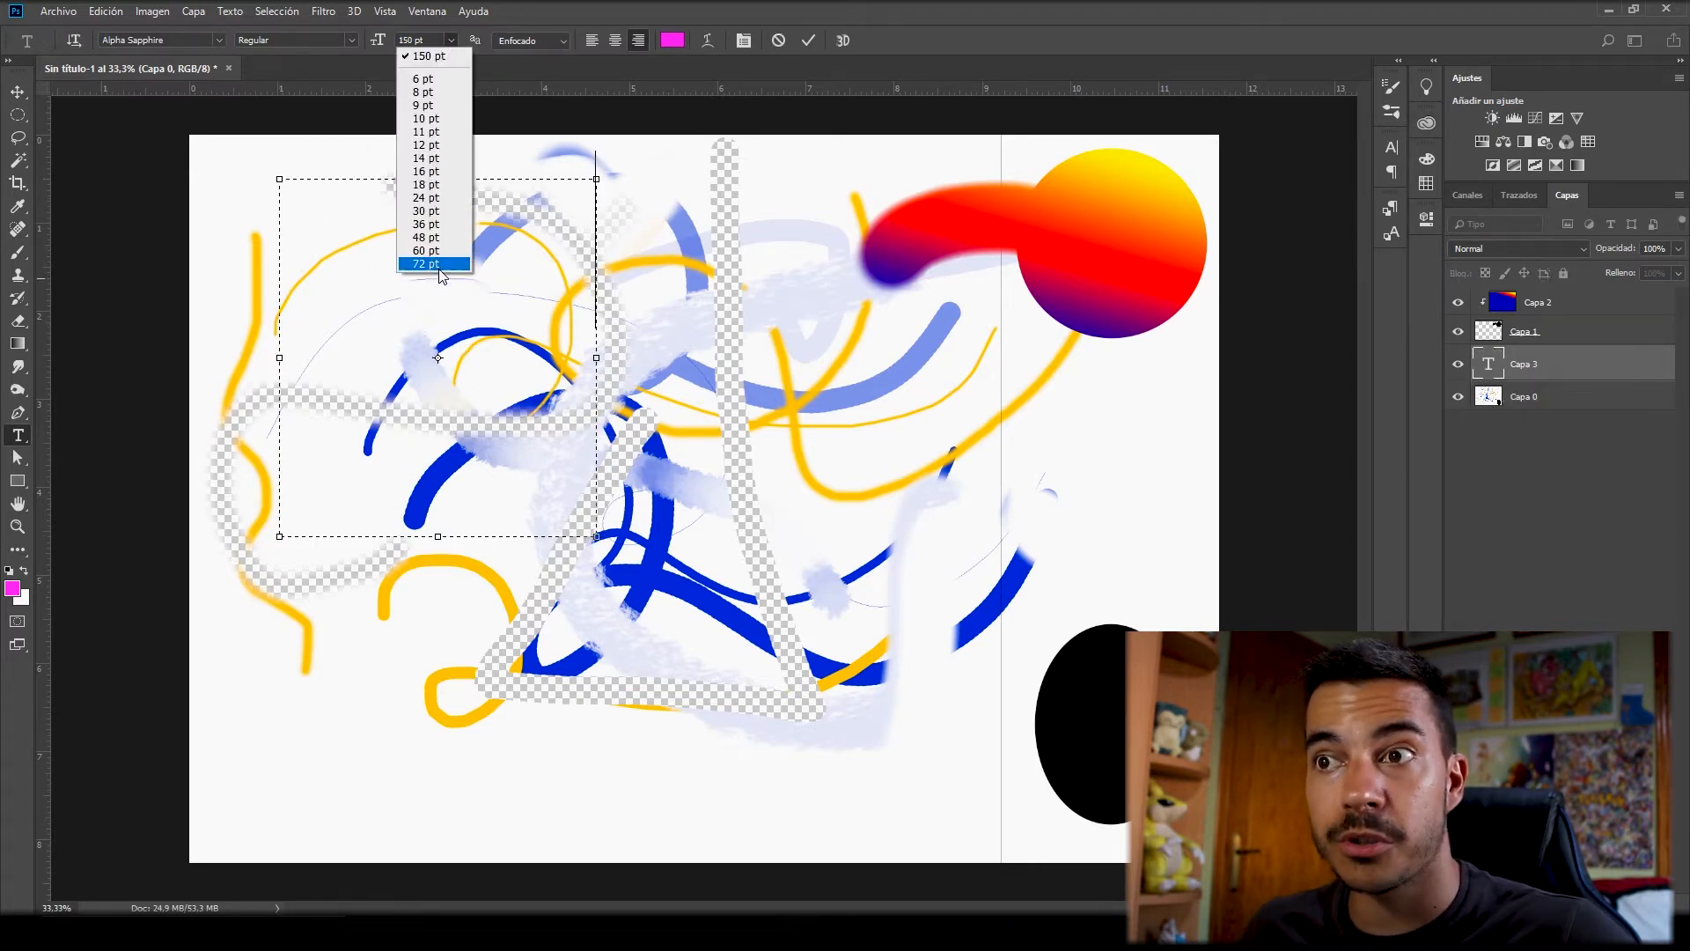
pyautogui.click(426, 250)
# - Check the styles available for the current font, and set the text box's font to Plumpfull Black
pyautogui.click(304, 40)
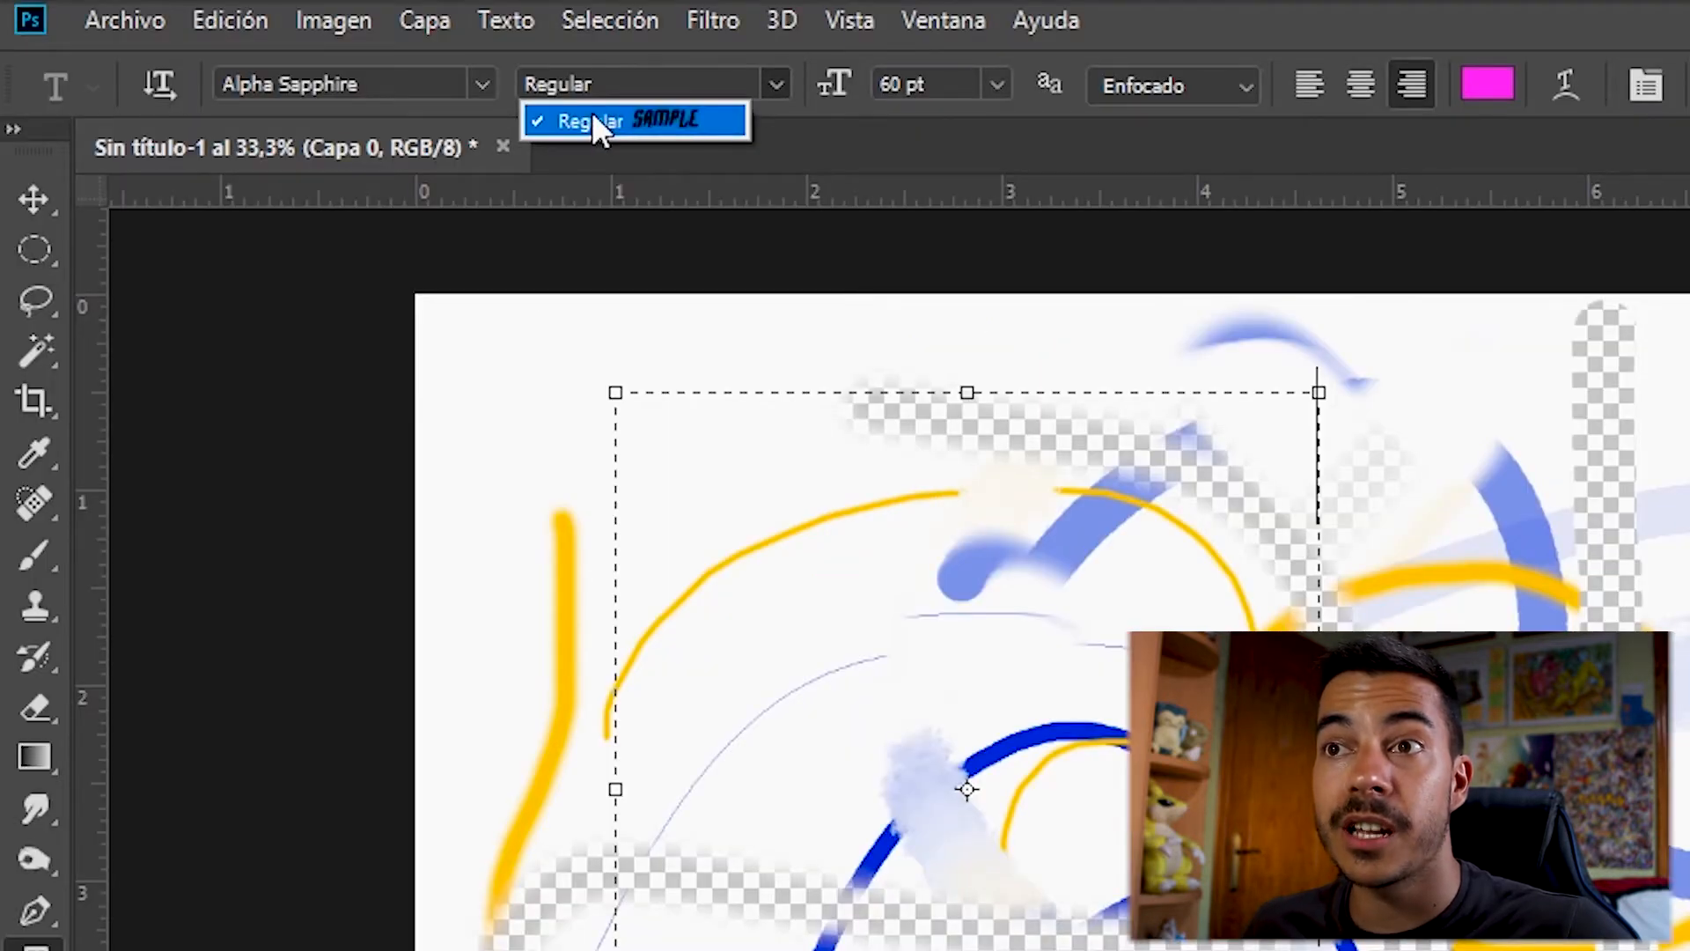
pyautogui.click(782, 84)
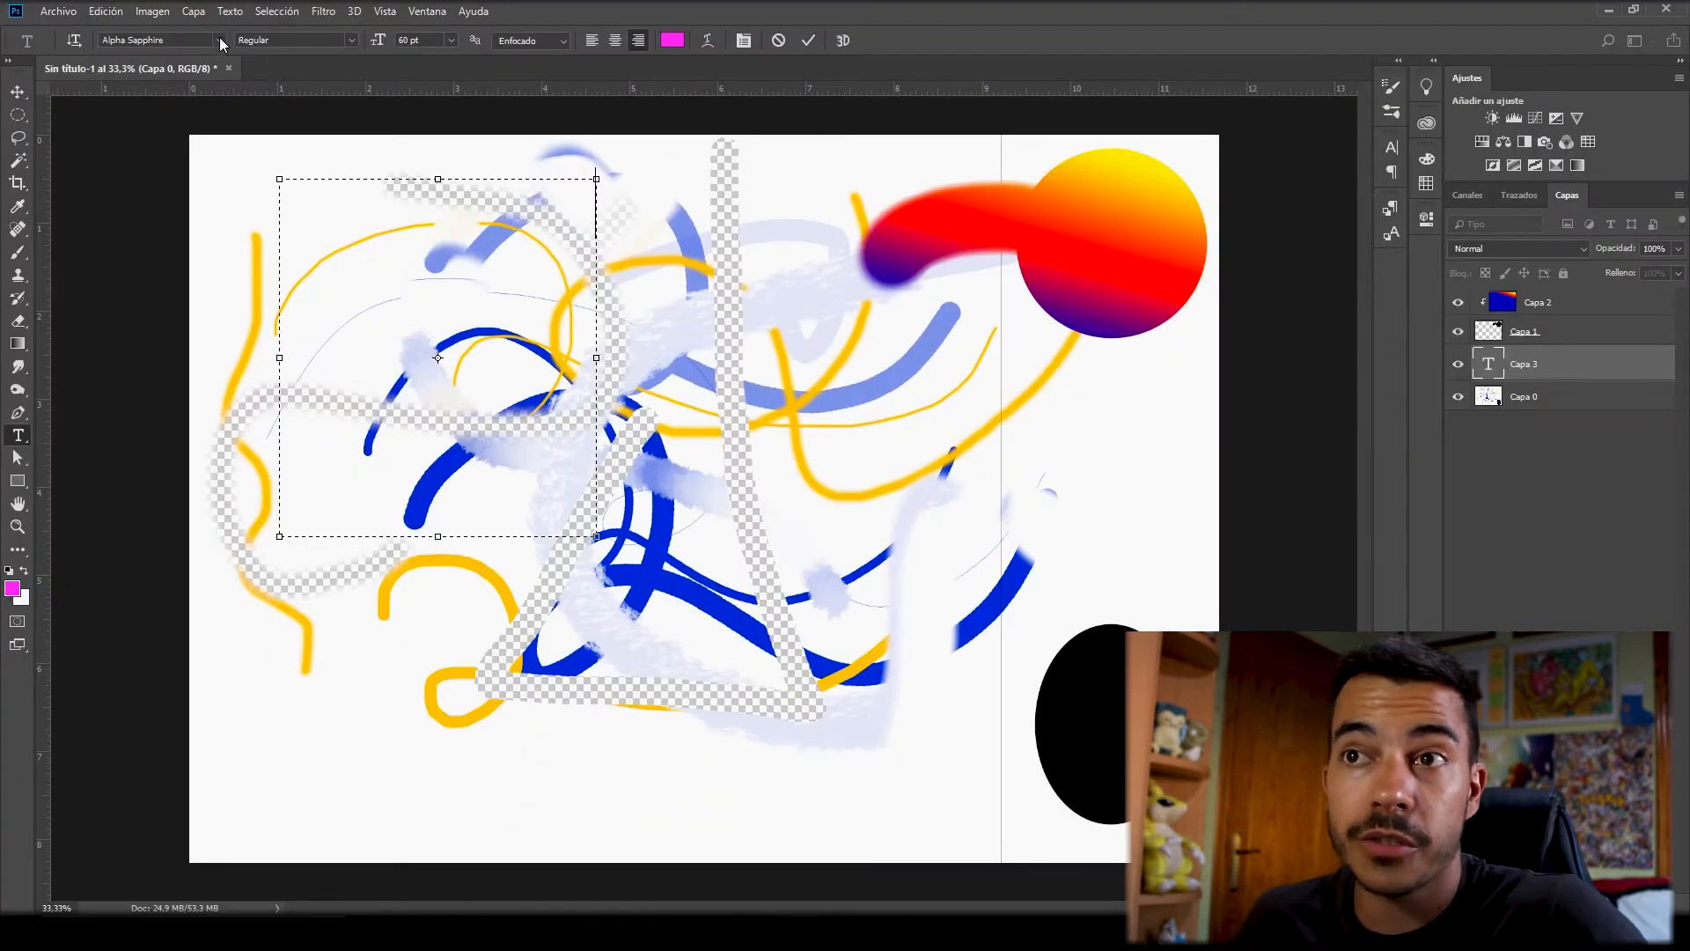
pyautogui.click(480, 78)
pyautogui.click(163, 205)
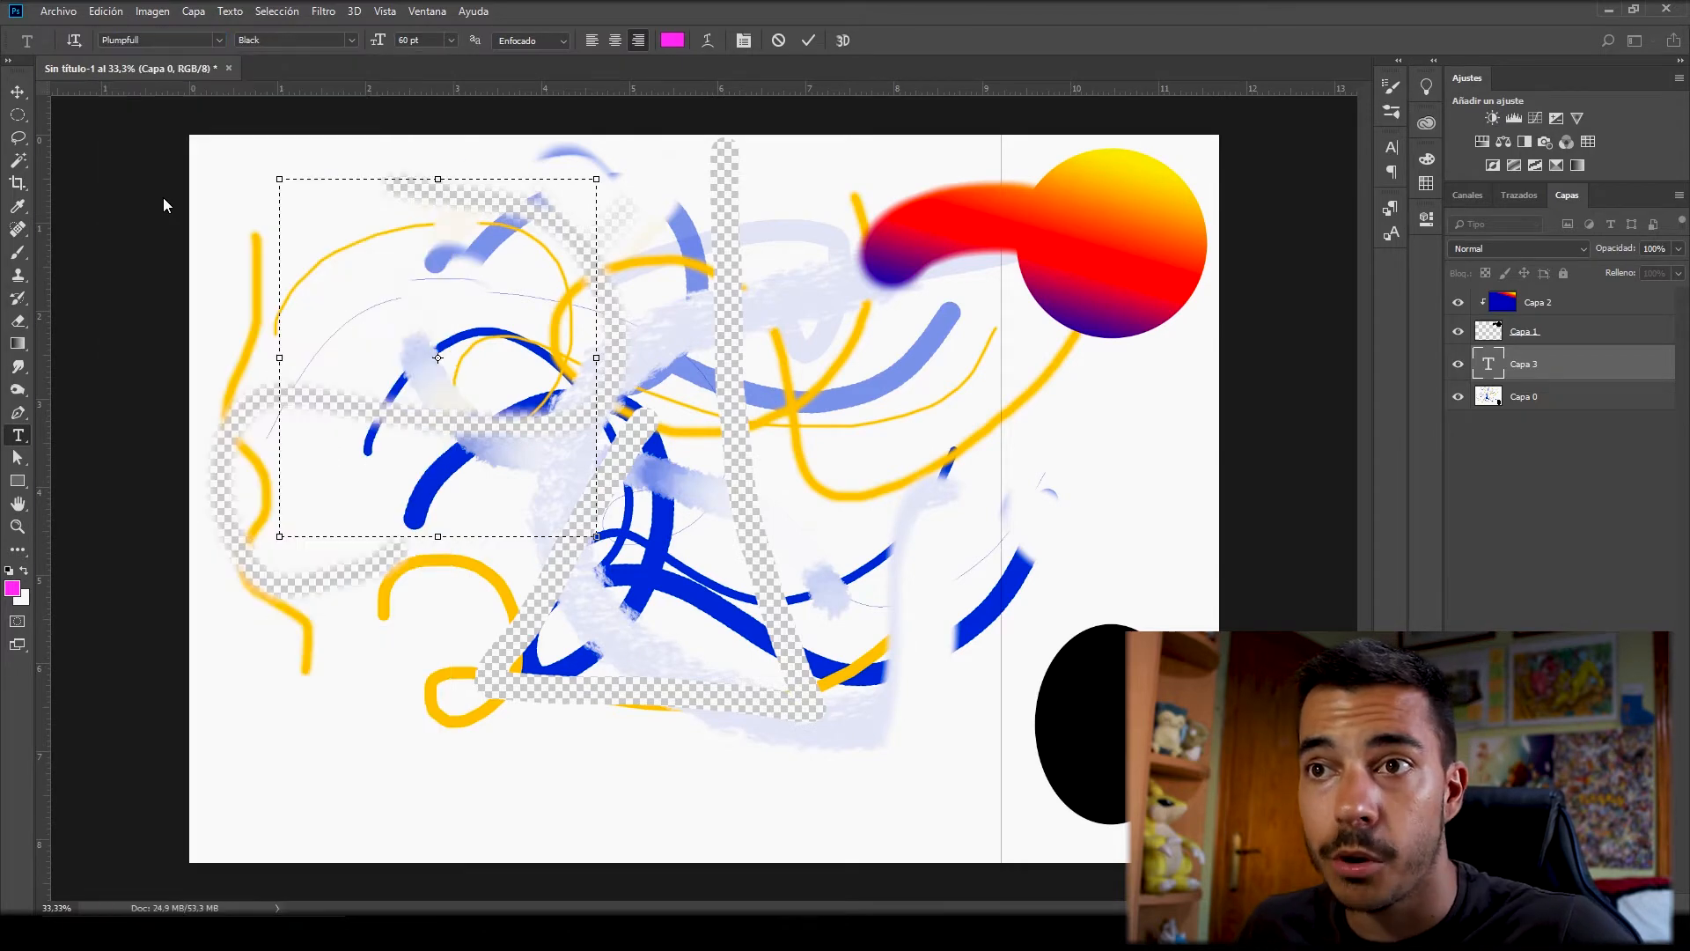
# - Enter TEXTO and PRUEBA on two separate lines in the text box
pyautogui.write('TEXTO')
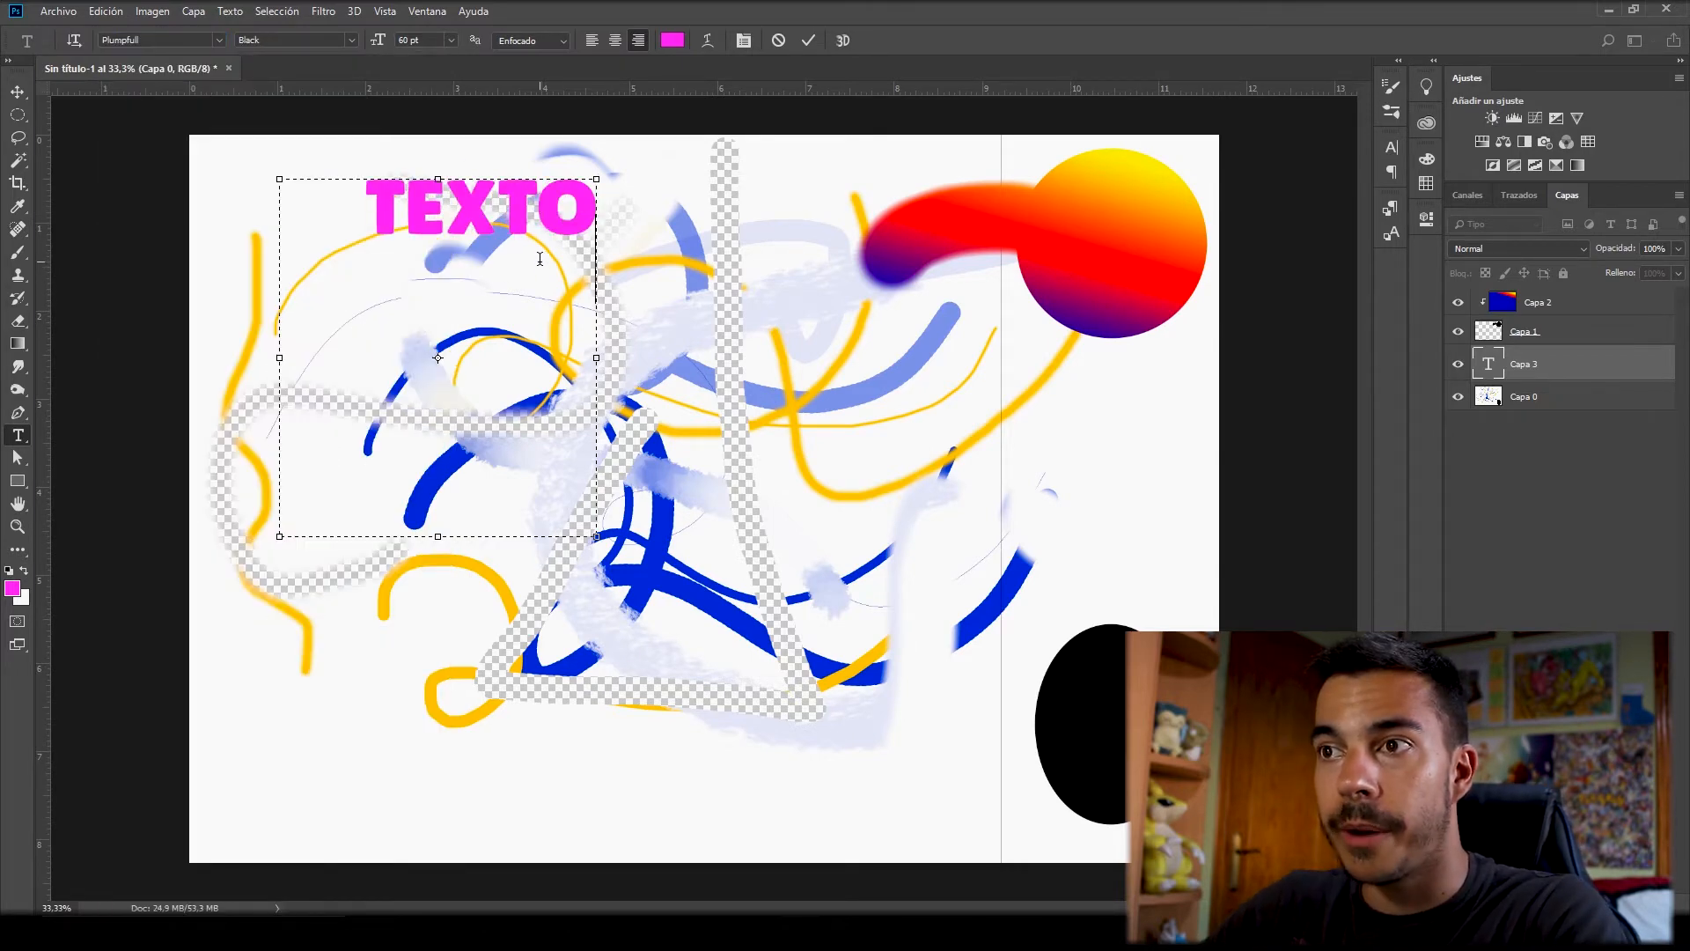
pyautogui.press('Return')
pyautogui.write('PRUEBA')
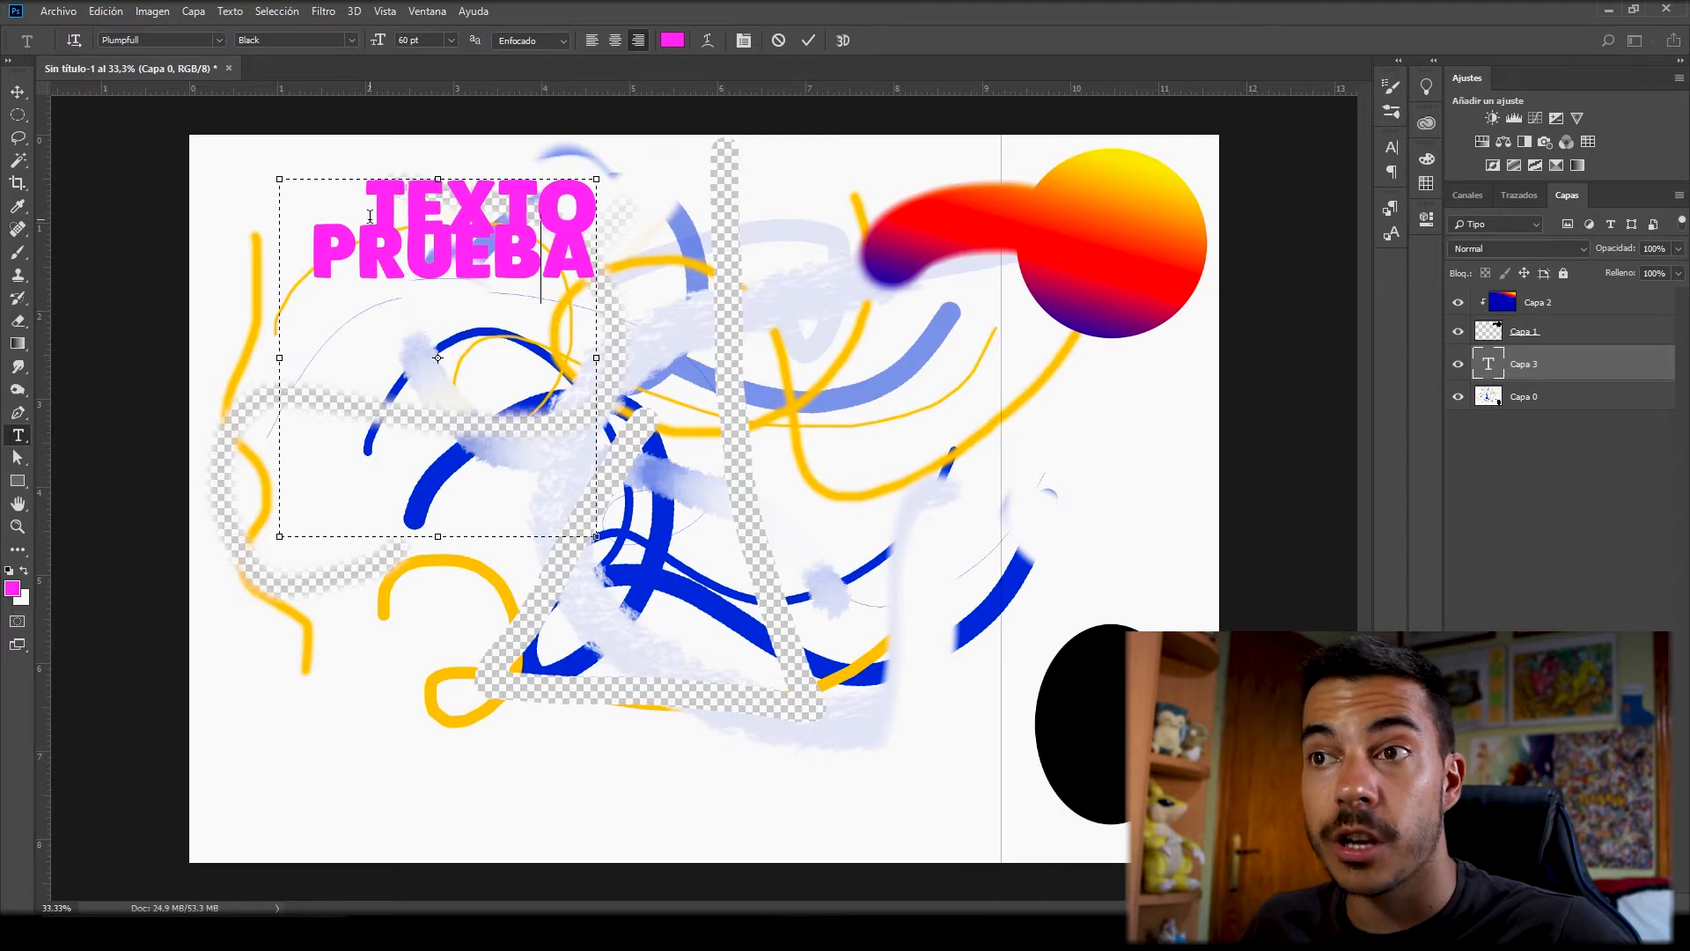
# - Change the colour of both lines of text to green
pyautogui.moveTo(369, 216); pyautogui.dragTo(599, 277)
pyautogui.click(672, 41)
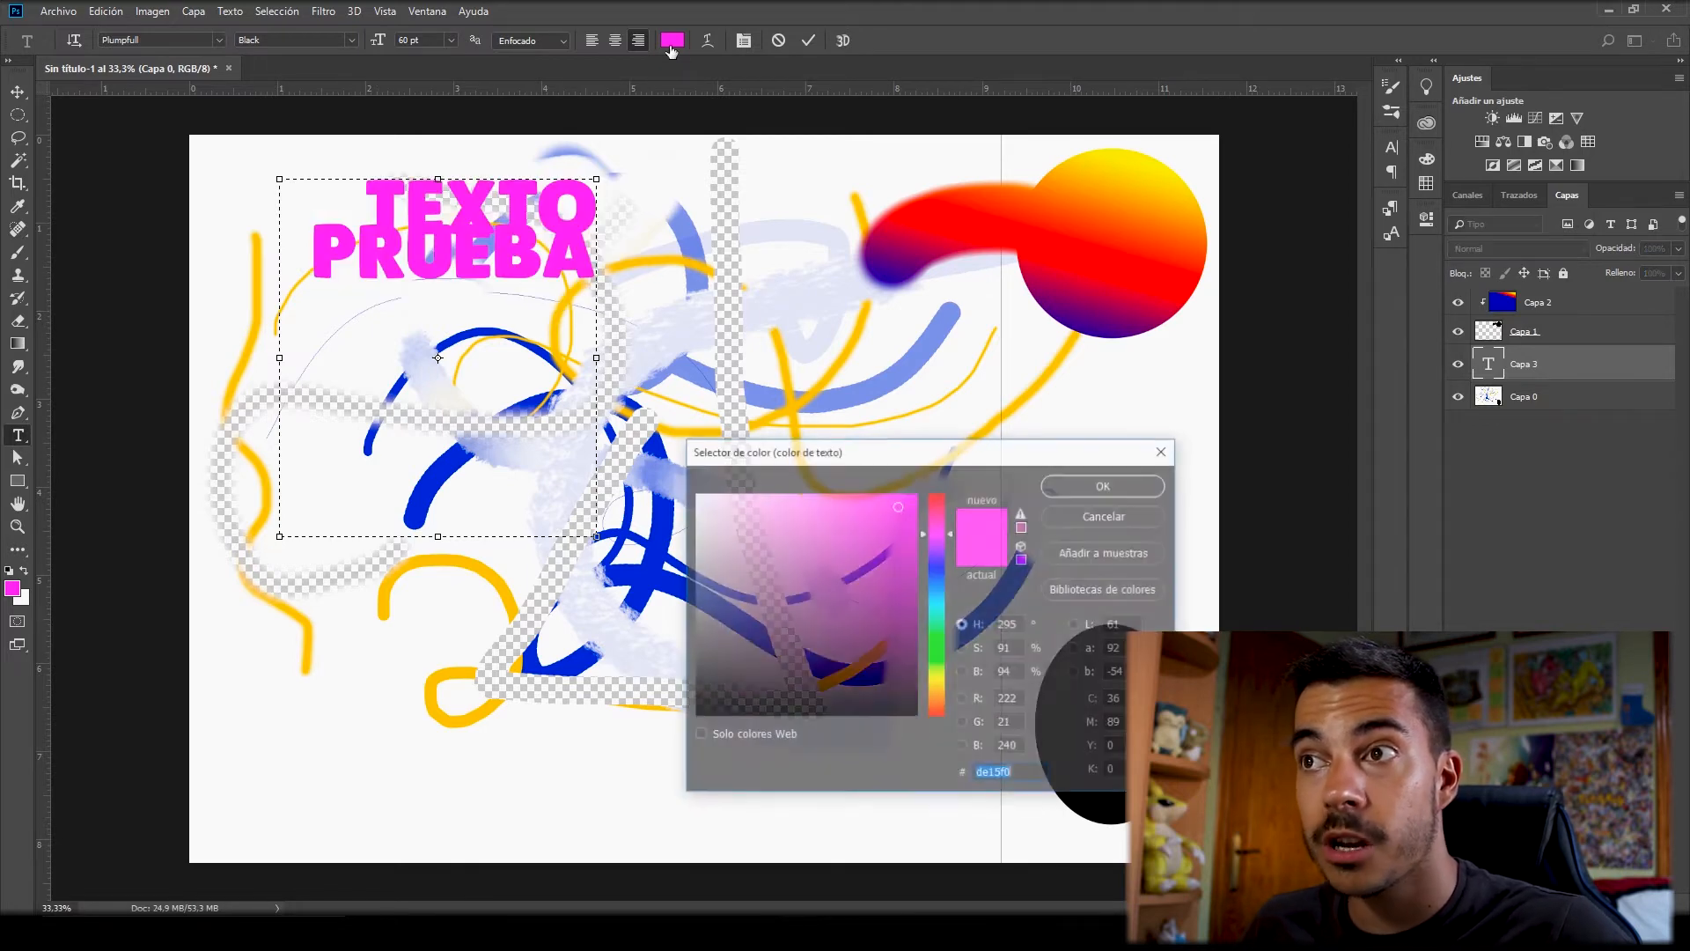
pyautogui.click(940, 653)
pyautogui.click(1090, 485)
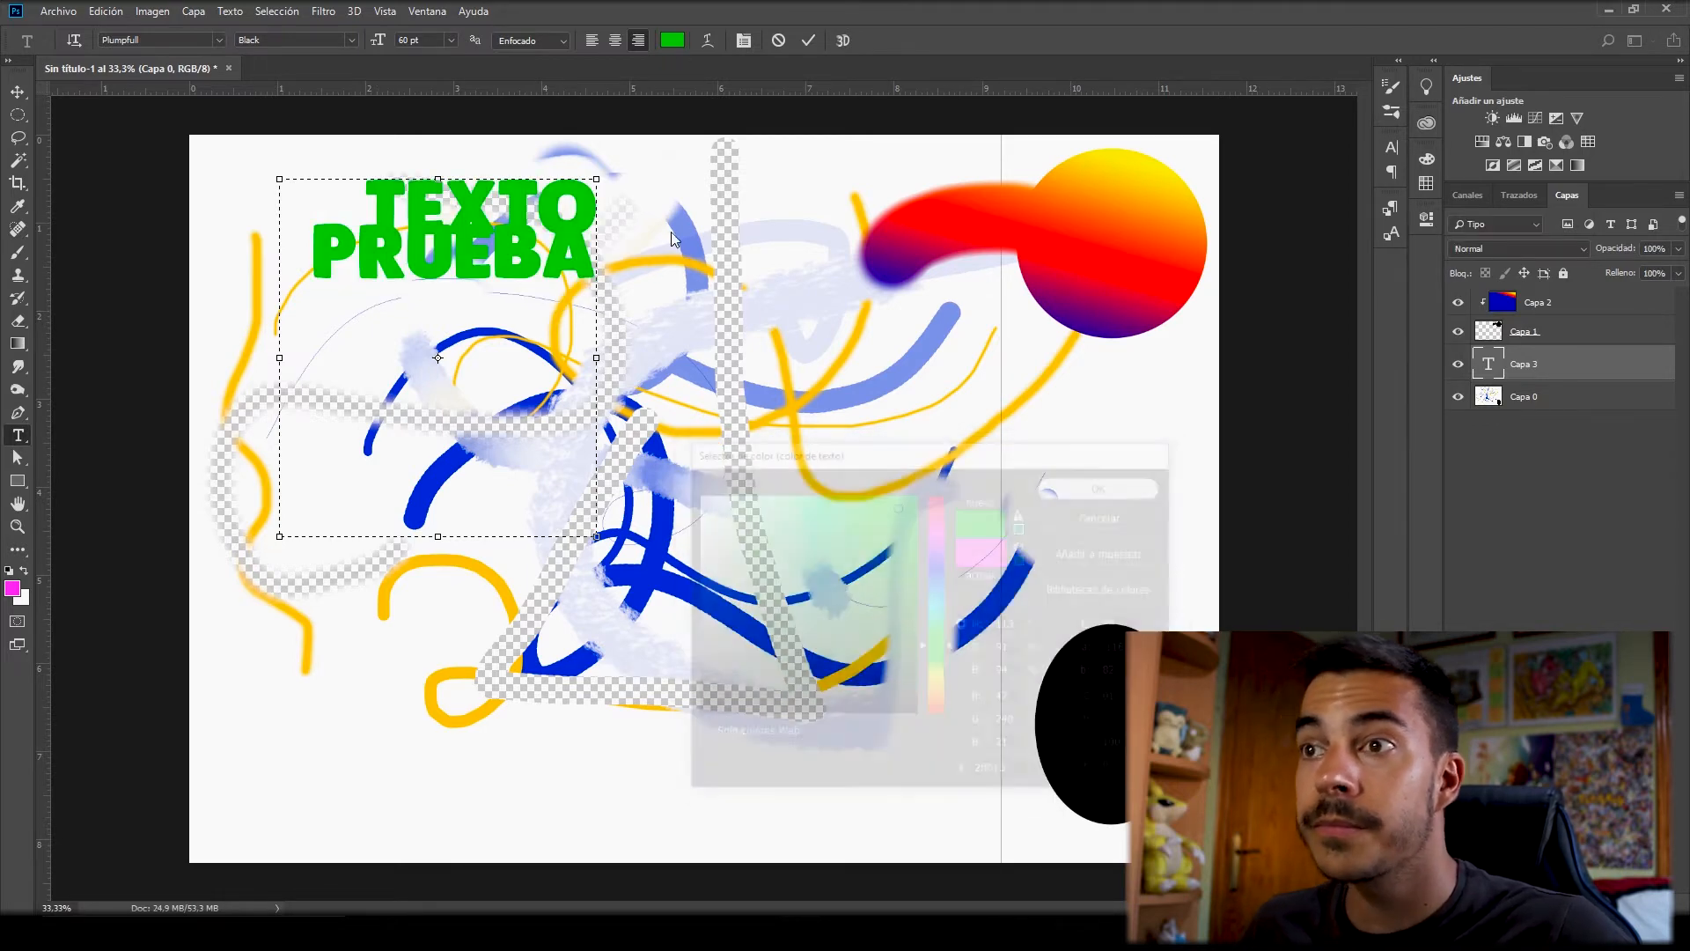
# - Set the leading of the TEXTO PRUEBA text to 72 pt in the character settings
pyautogui.moveTo(365, 209); pyautogui.dragTo(616, 262)
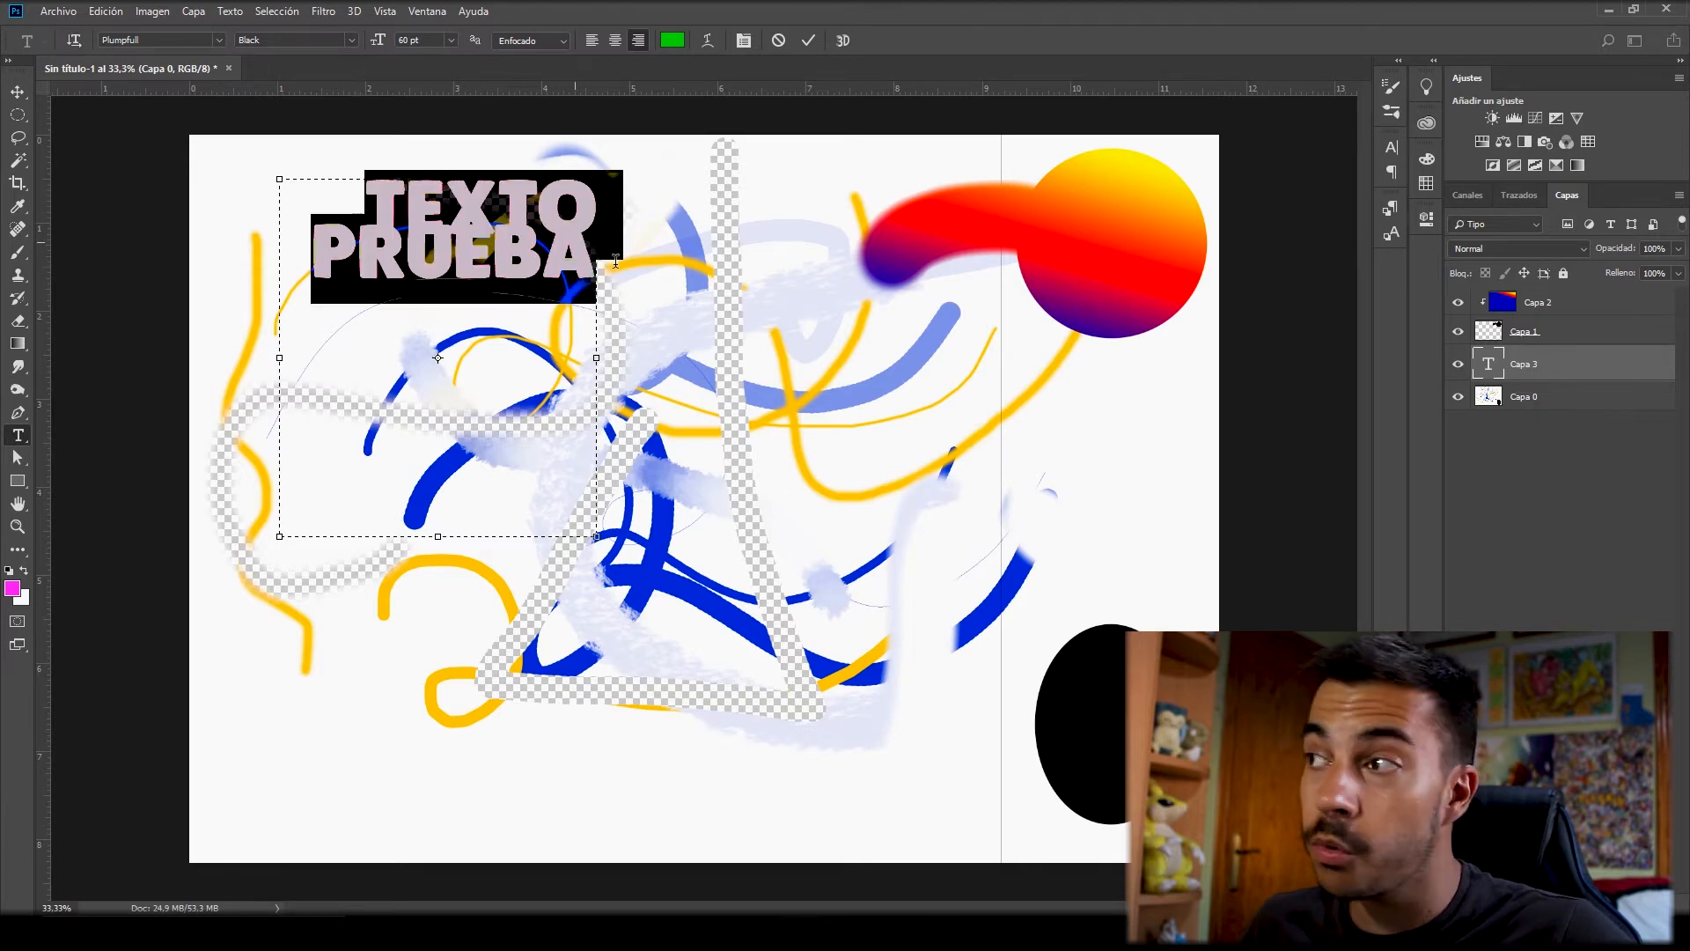
pyautogui.click(1389, 150)
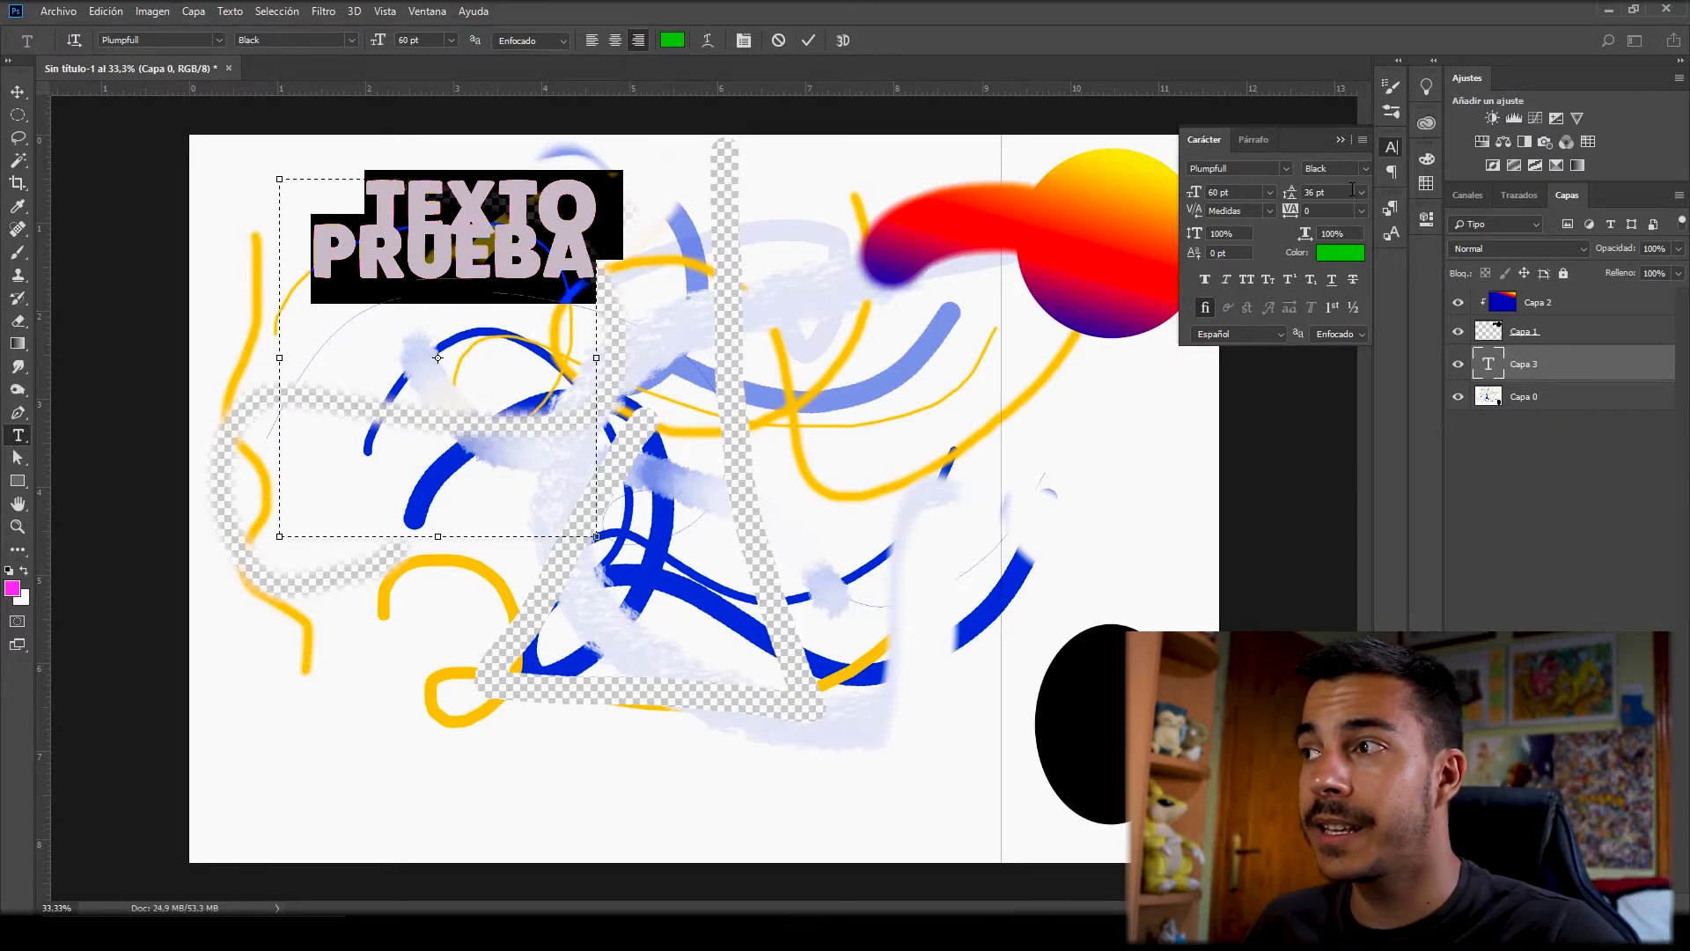
pyautogui.click(1361, 195)
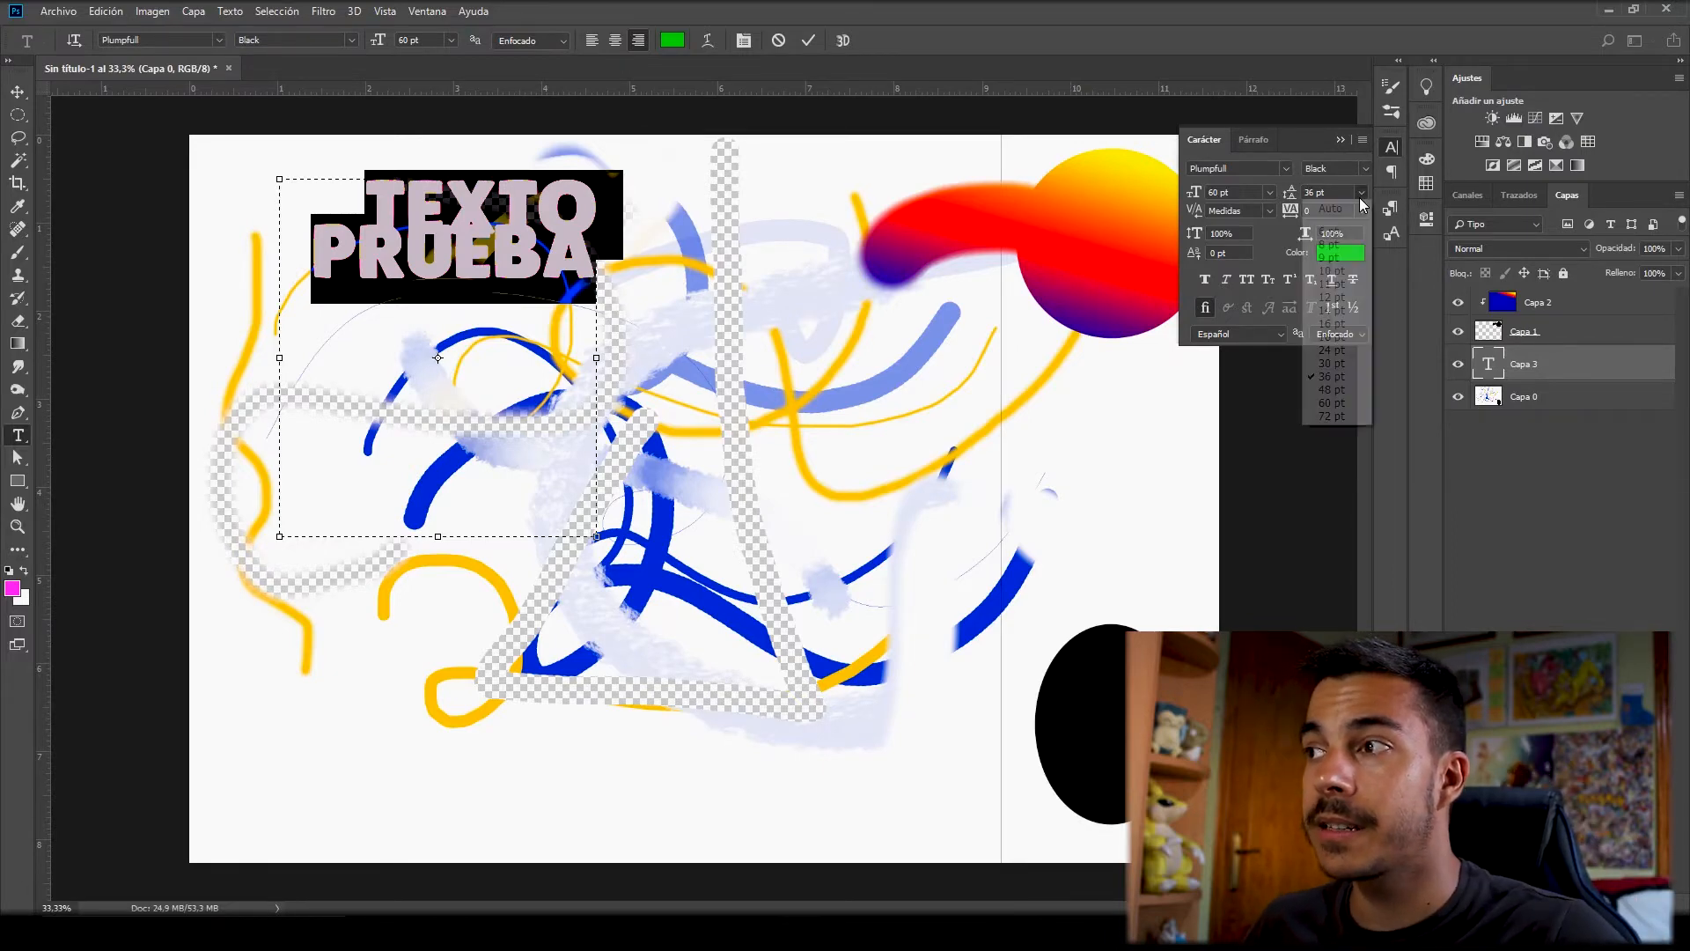
pyautogui.click(1331, 416)
pyautogui.click(547, 255)
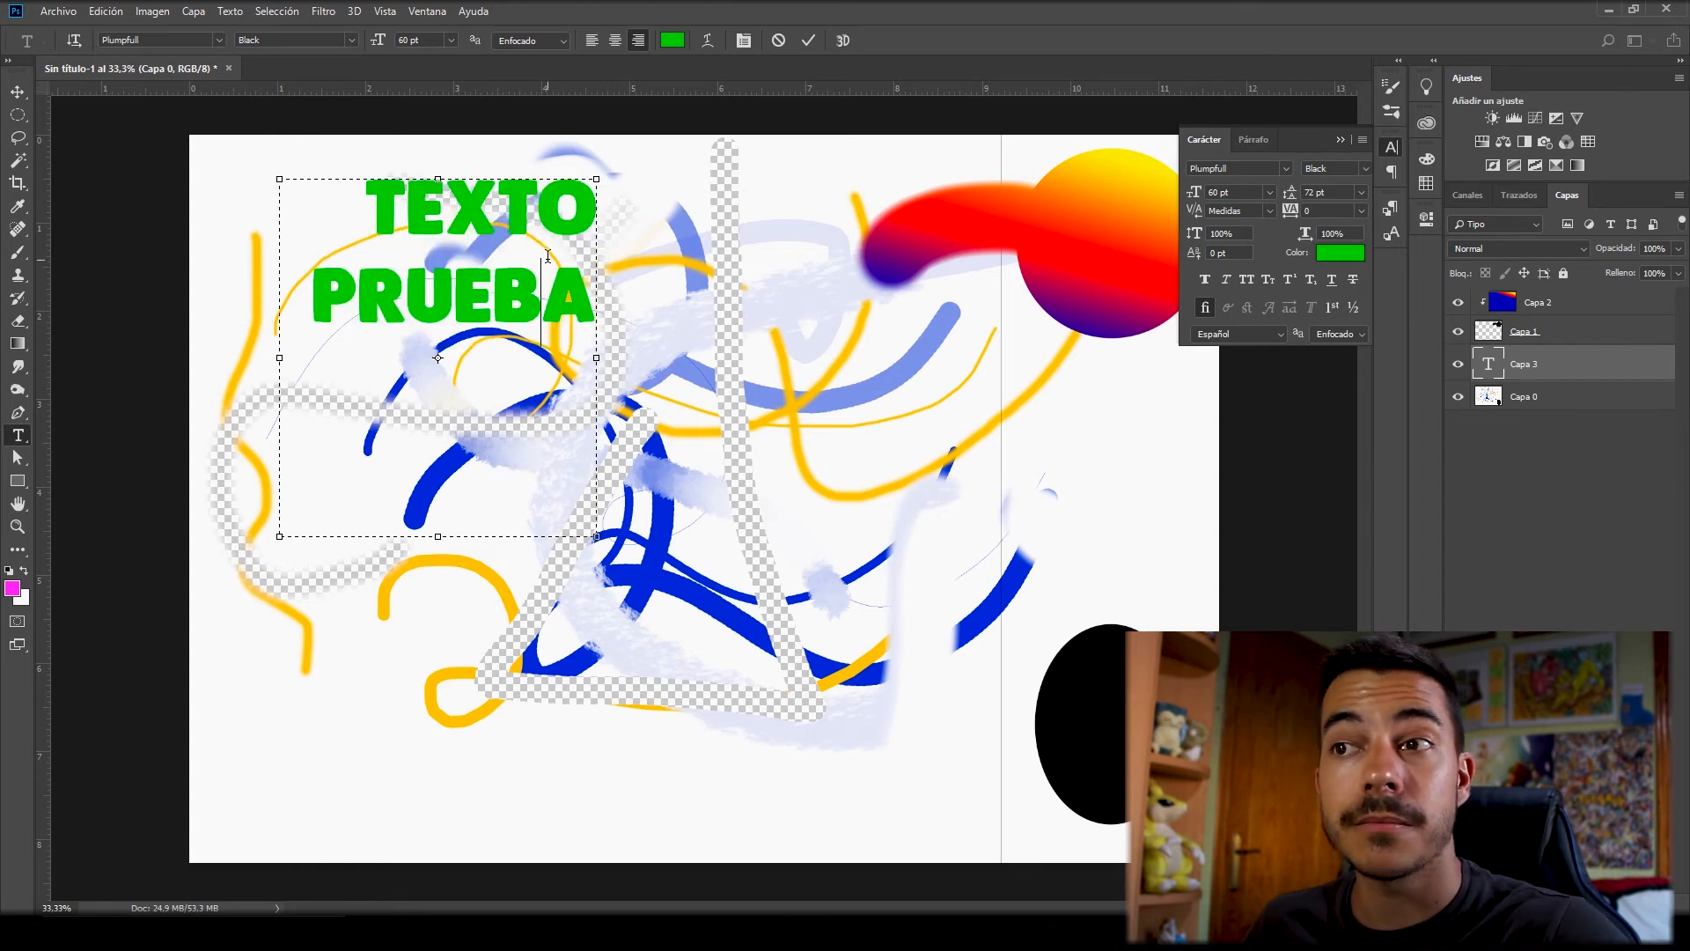
# - Set the tracking of the whole TEXTO PRUEBA text to -50
pyautogui.hotkey('ctrl', 'a')
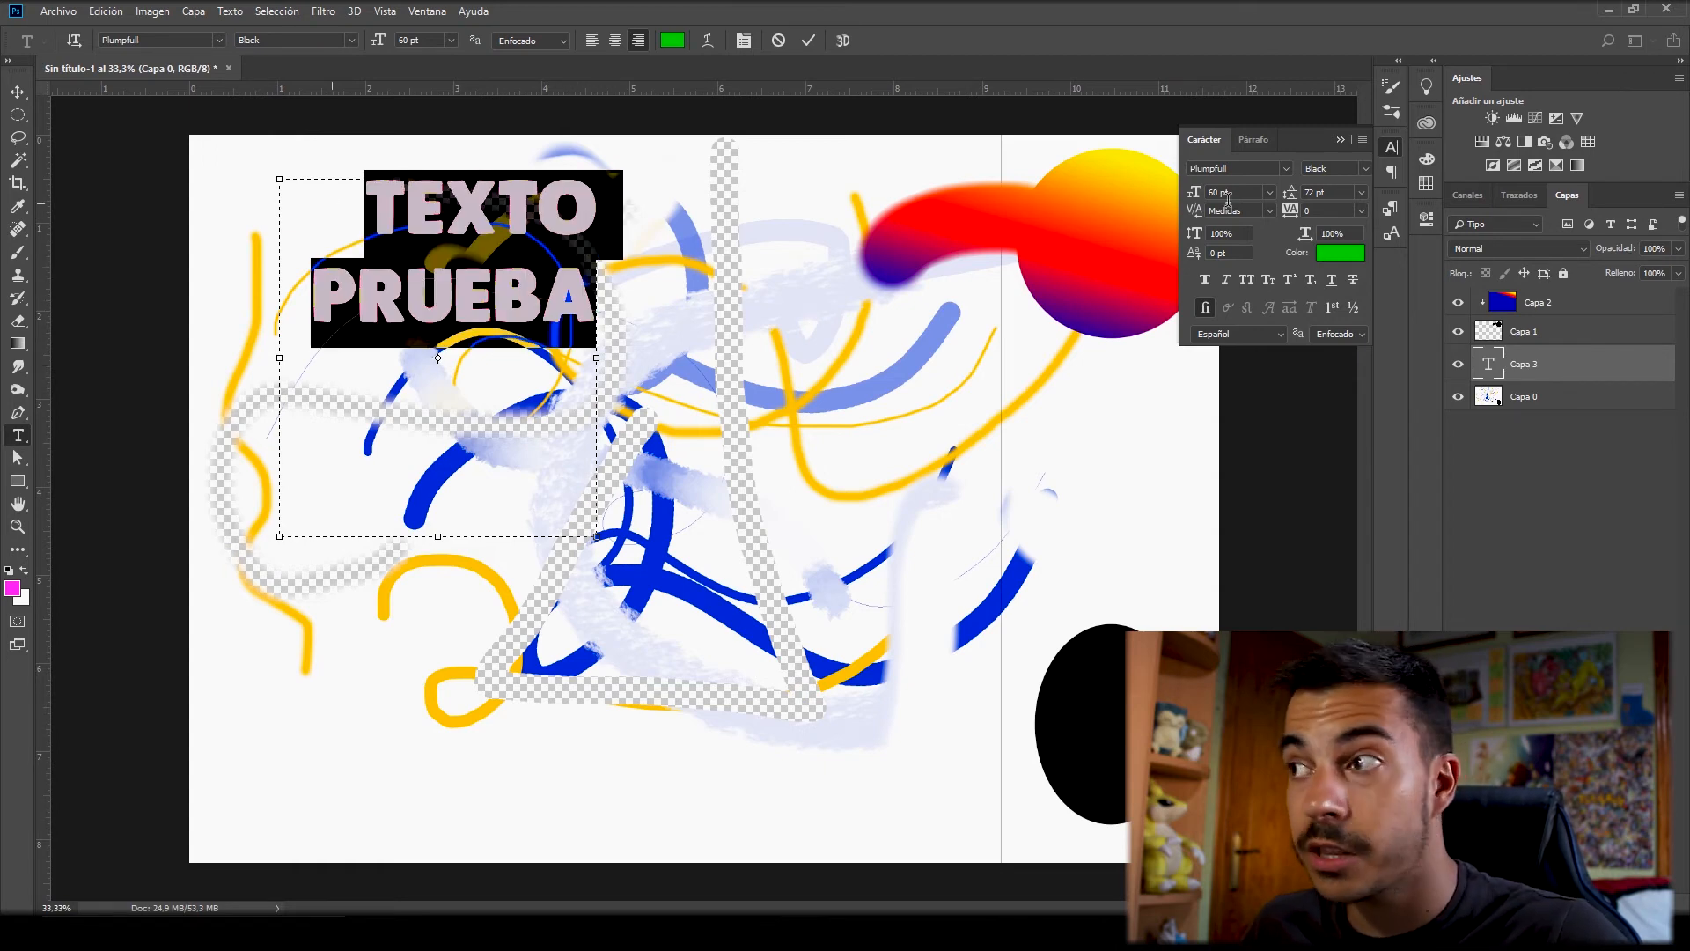
pyautogui.click(1361, 211)
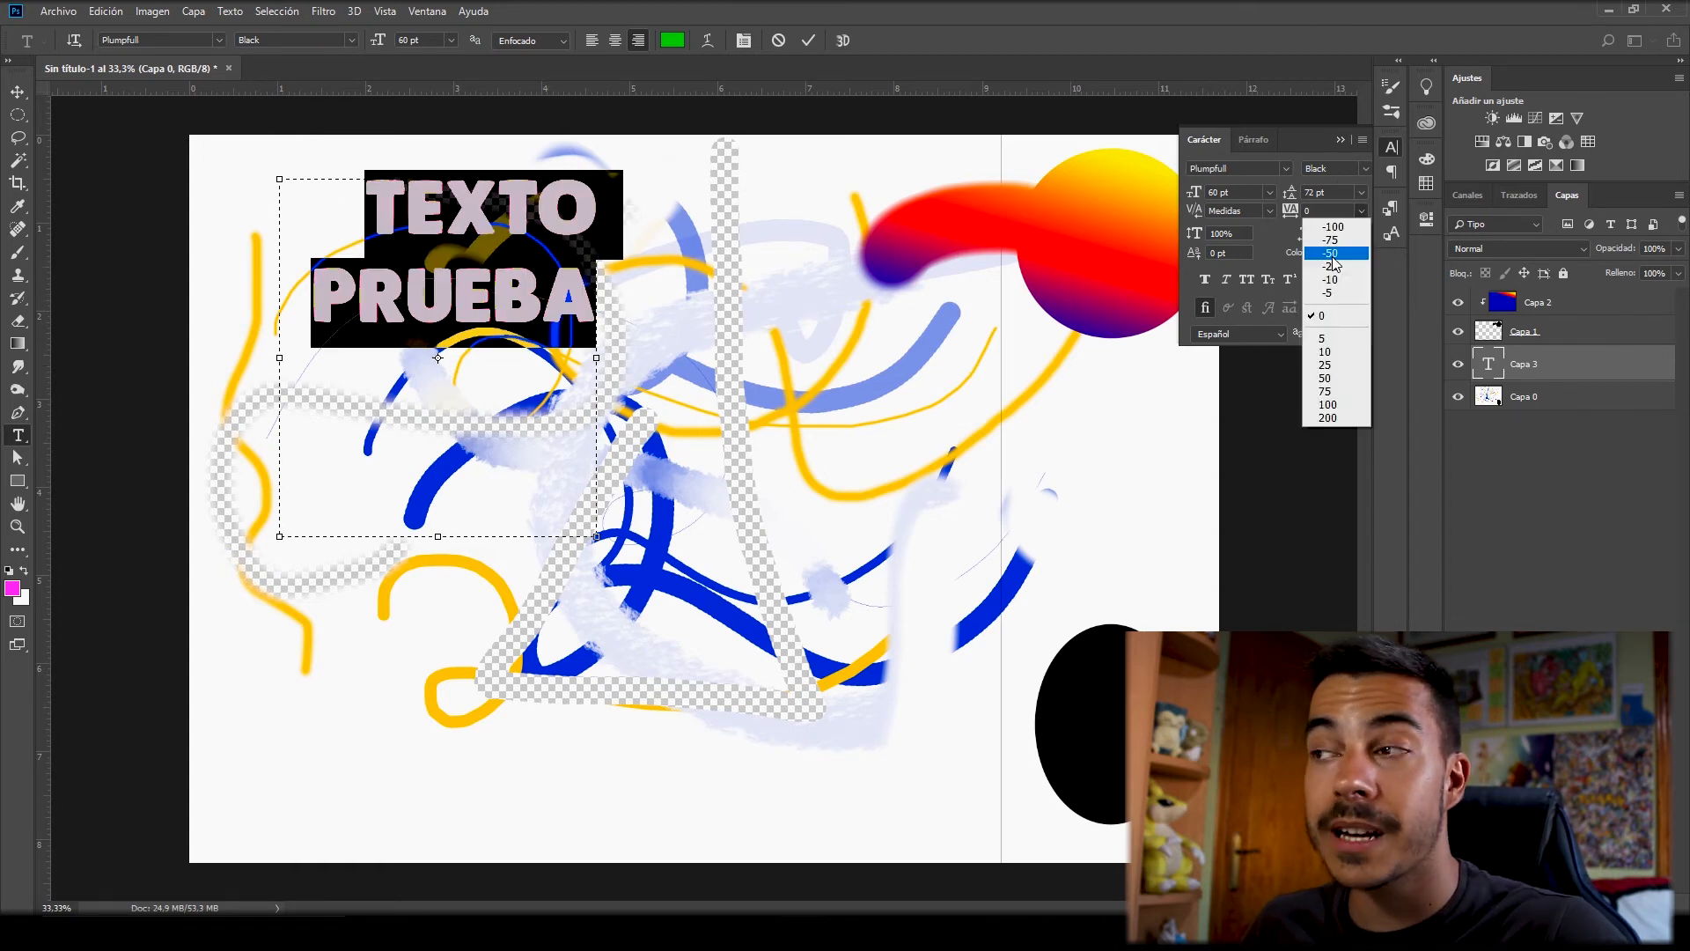
pyautogui.click(1331, 255)
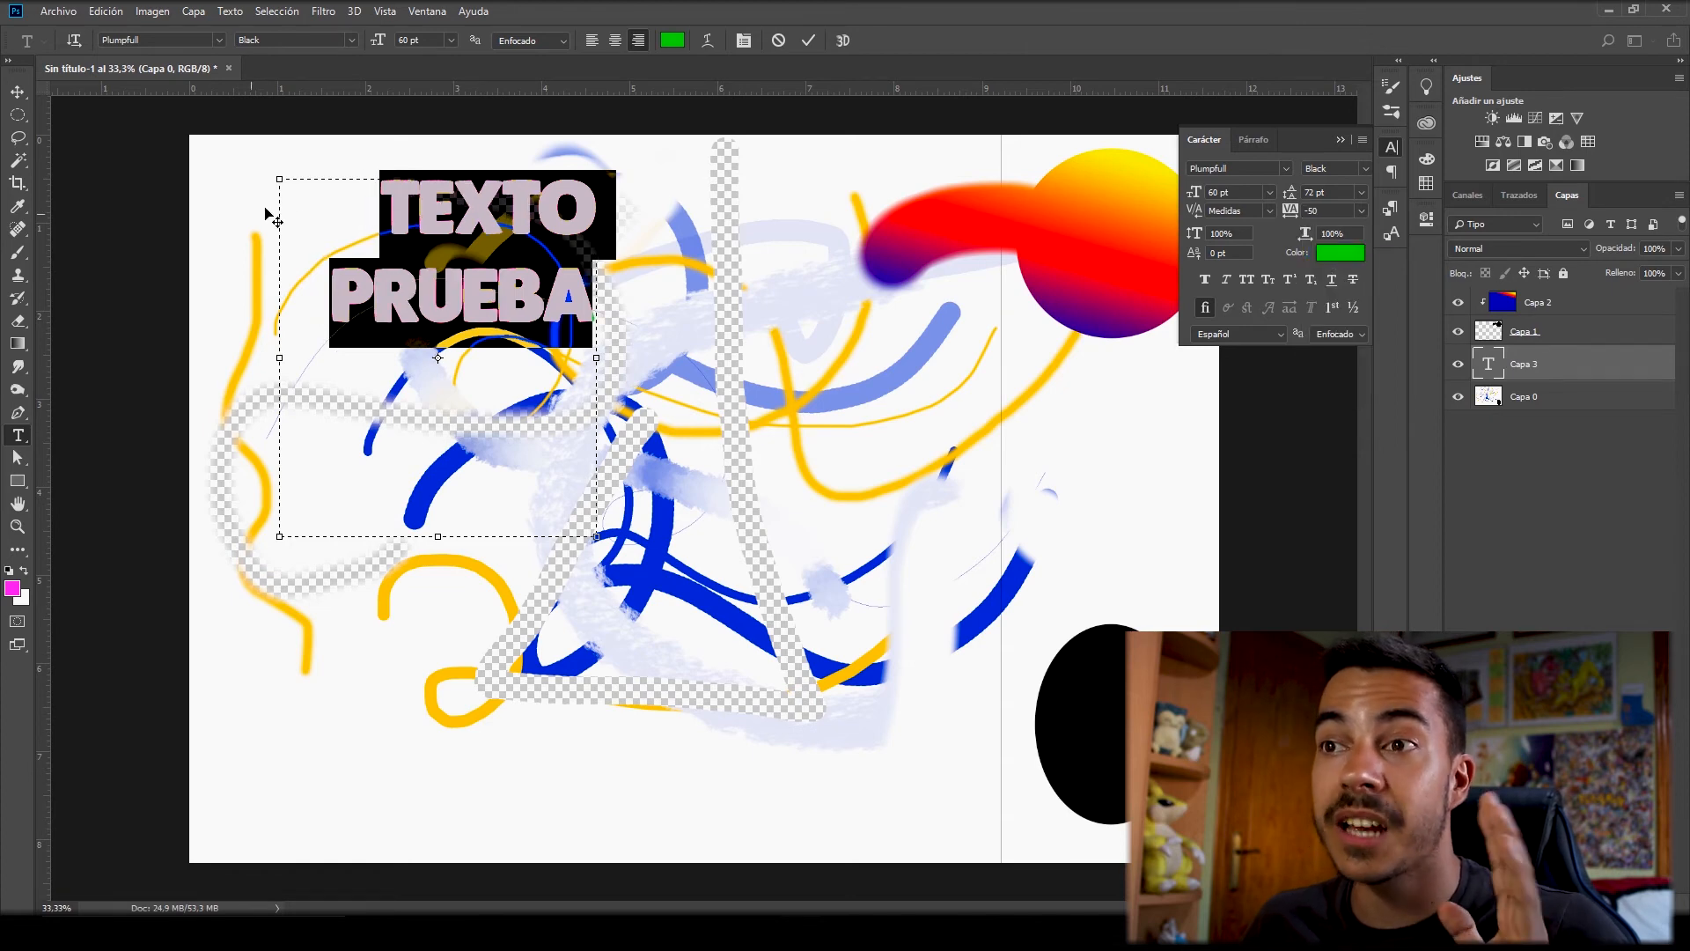
pyautogui.click(589, 231)
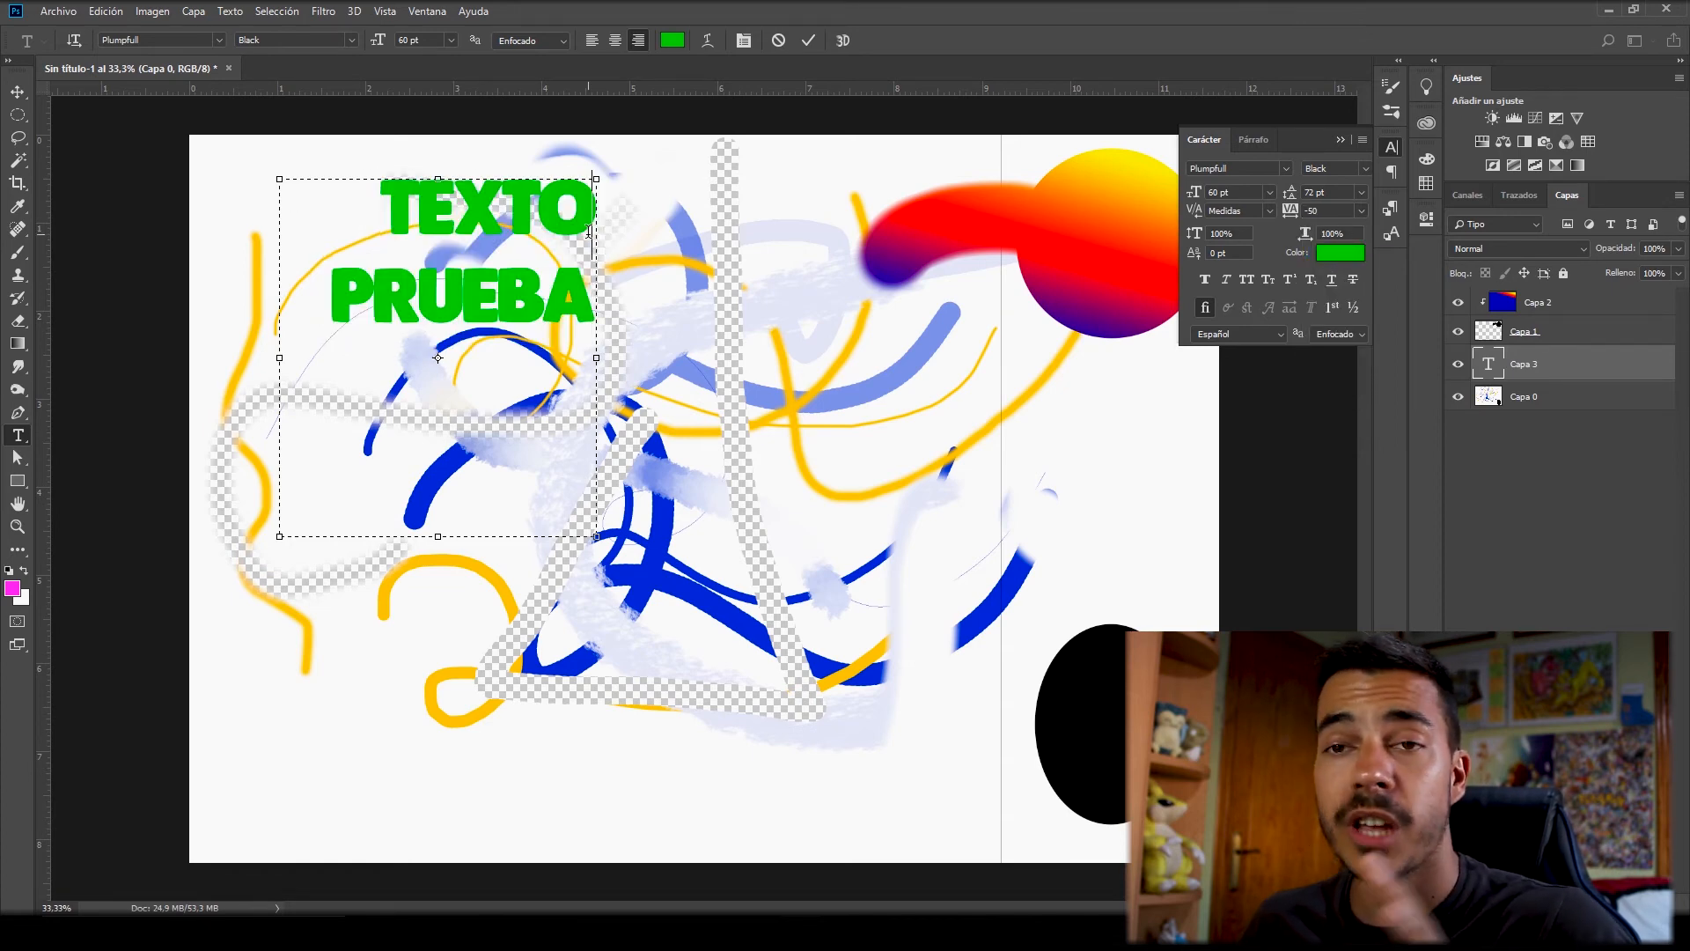